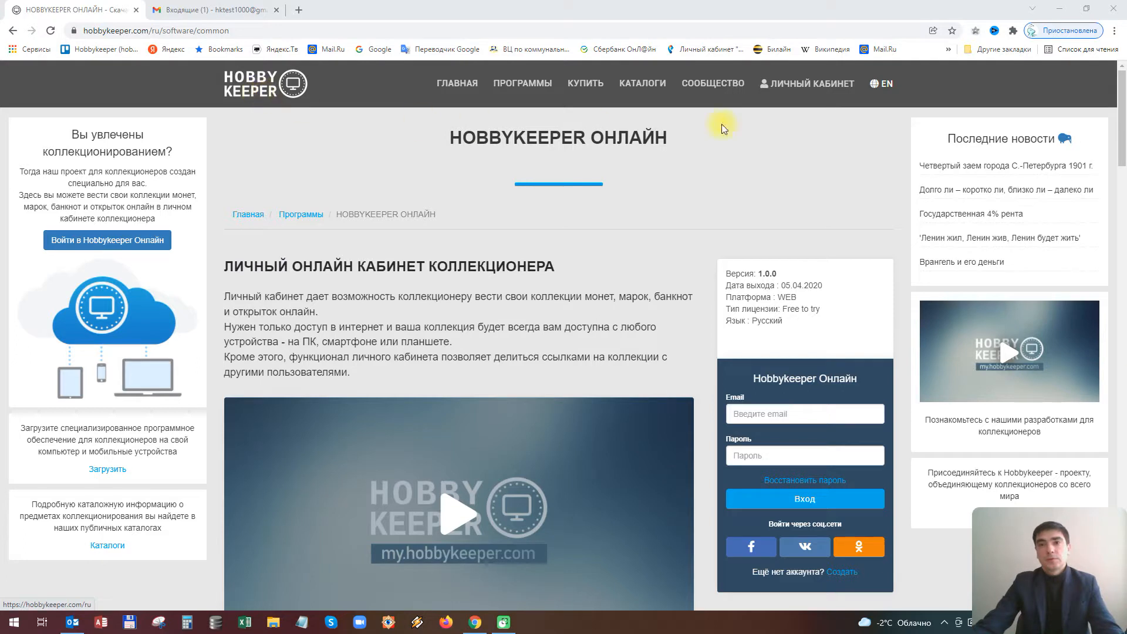
Go to the ЛИЧНЫЙ КАБИНЕТ login page at my.hobbykeeper.com/login
left_click(809, 86)
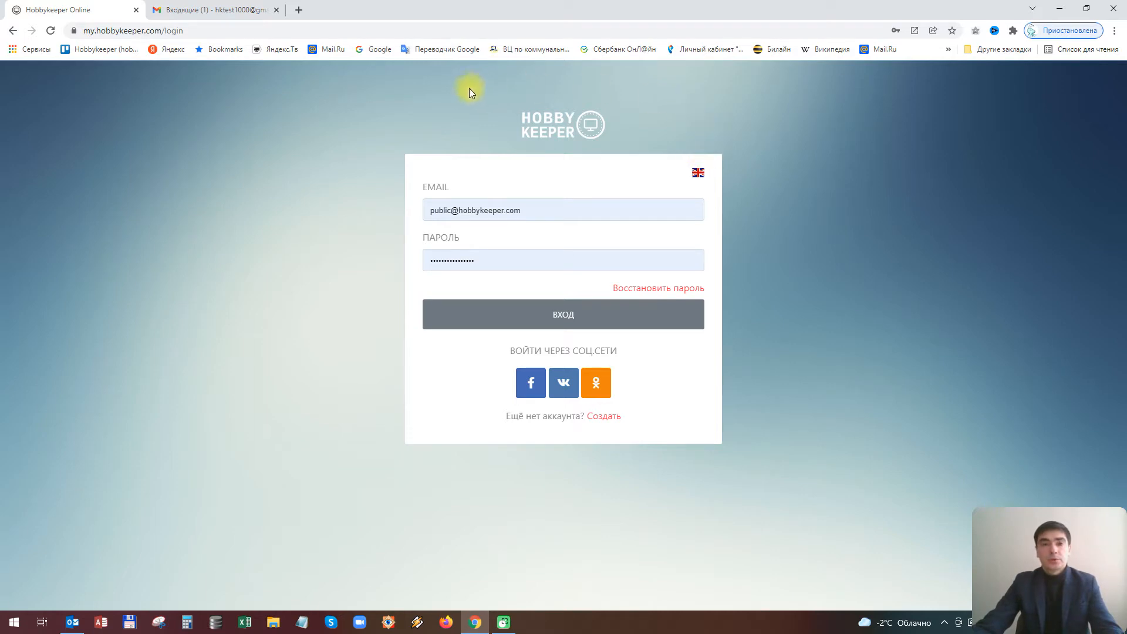
Check the login page address and delete the browser-filled email
left_click(90, 33)
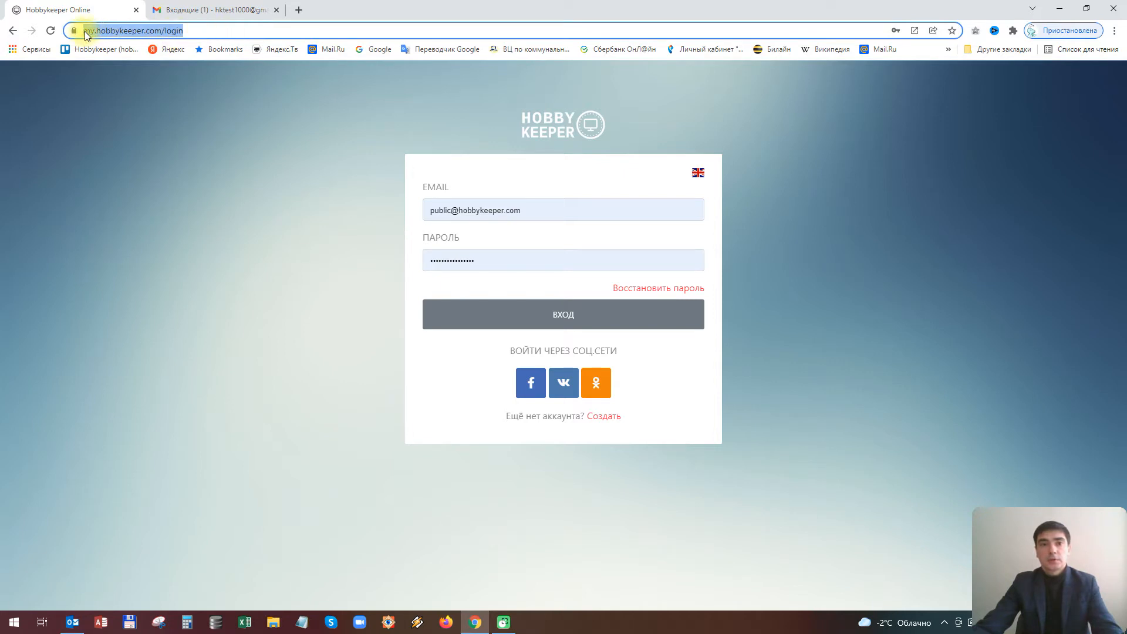
left_click(87, 33)
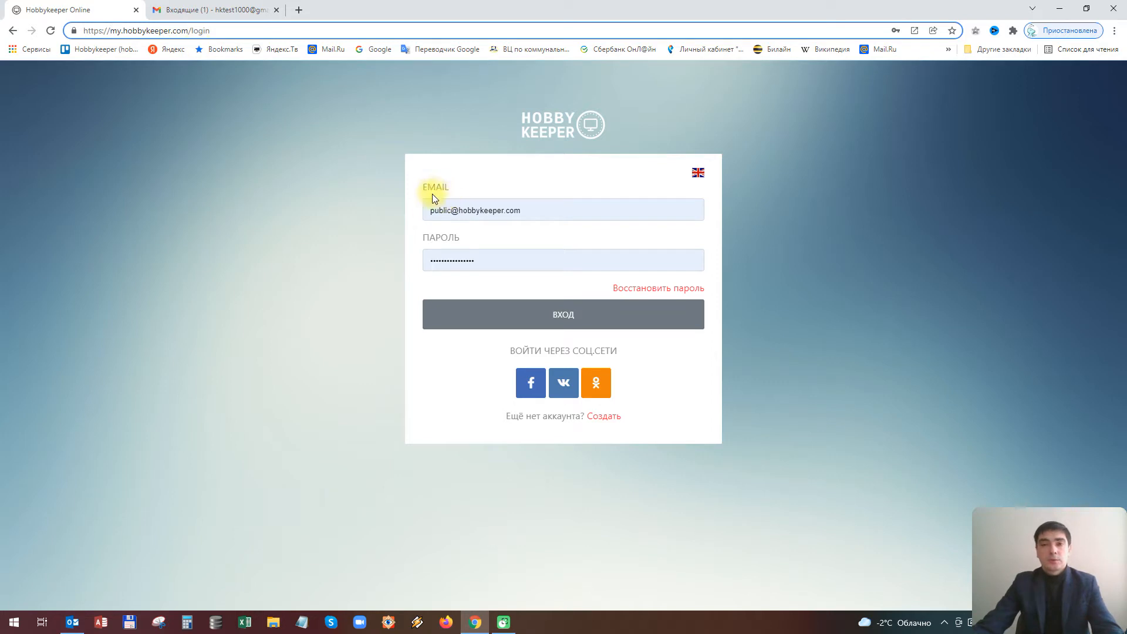
left_click(581, 211)
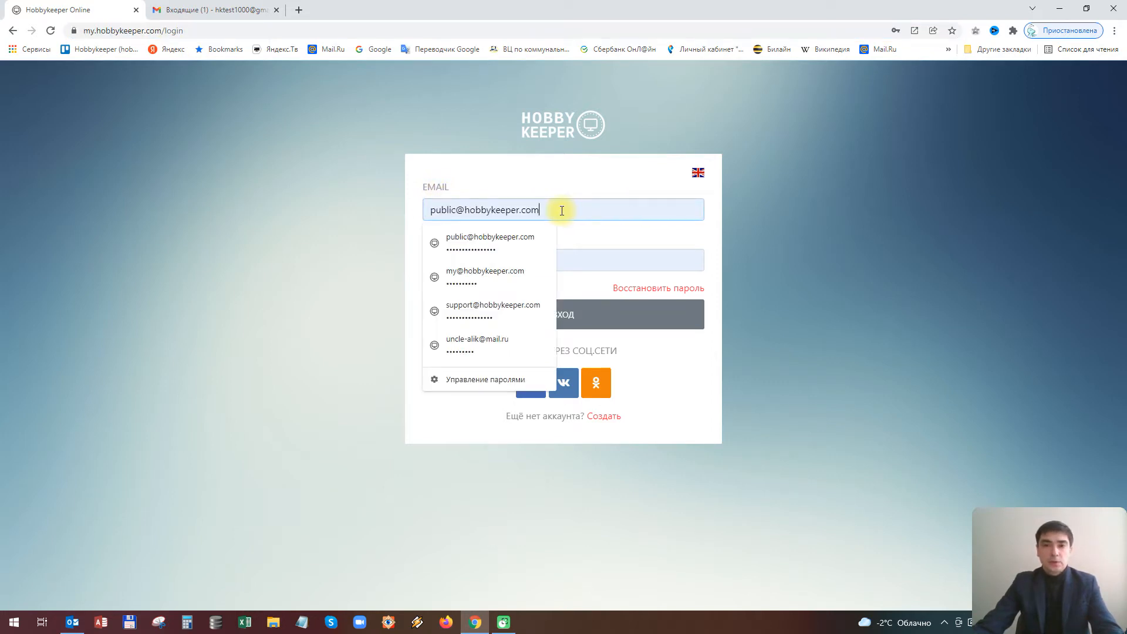
left_click_drag(562, 211, 339, 219)
key("BackSpace")
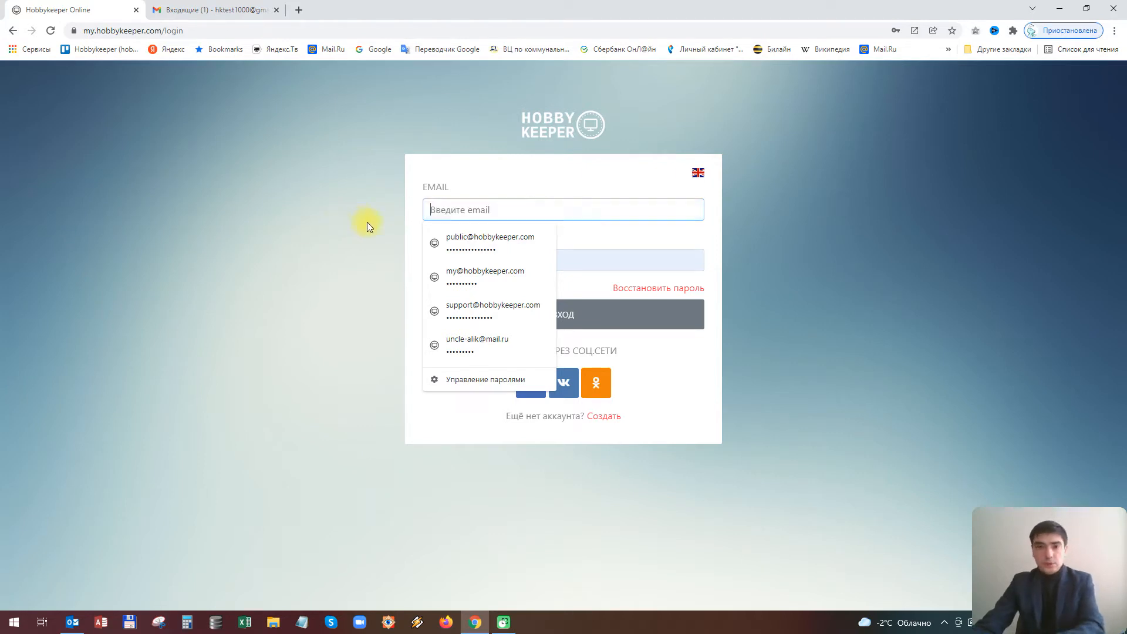
Delete the browser-filled password and go to the Создать registration page
left_click_drag(580, 261, 344, 264)
key("BackSpace")
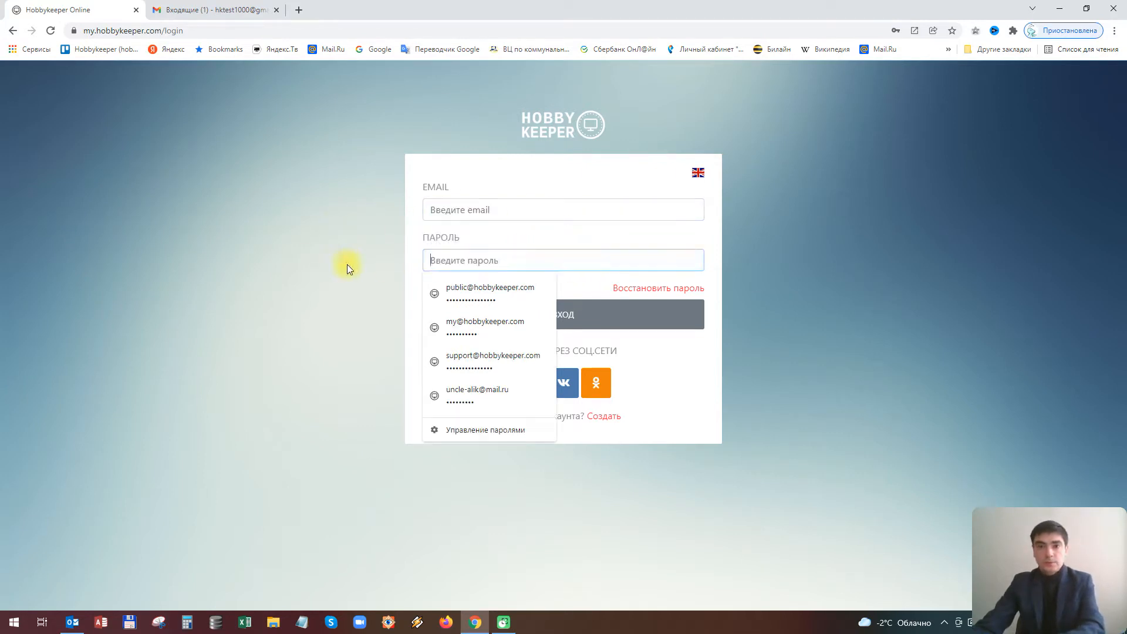
left_click(468, 207)
left_click(555, 175)
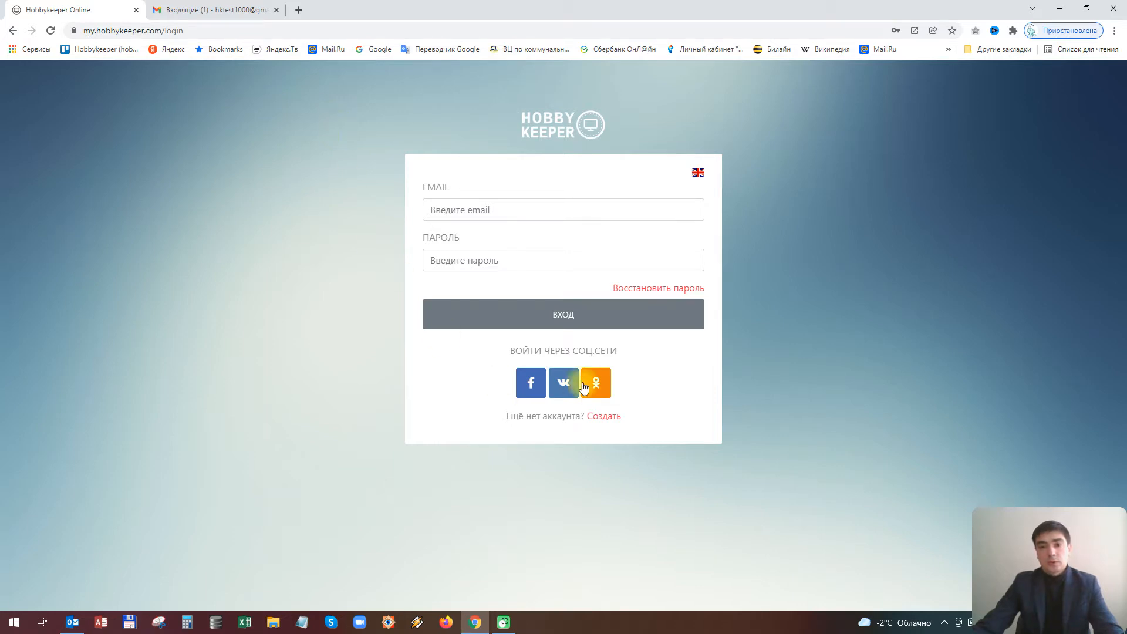
left_click(601, 417)
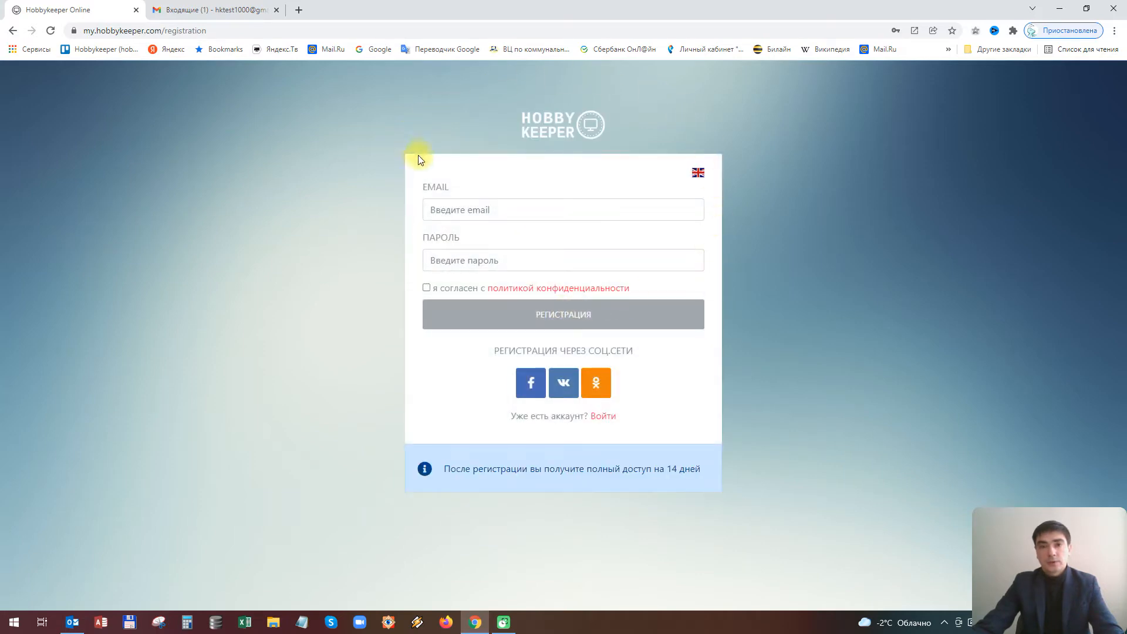
Enter the new account's e-mail address and password in the registration form
left_click(459, 211)
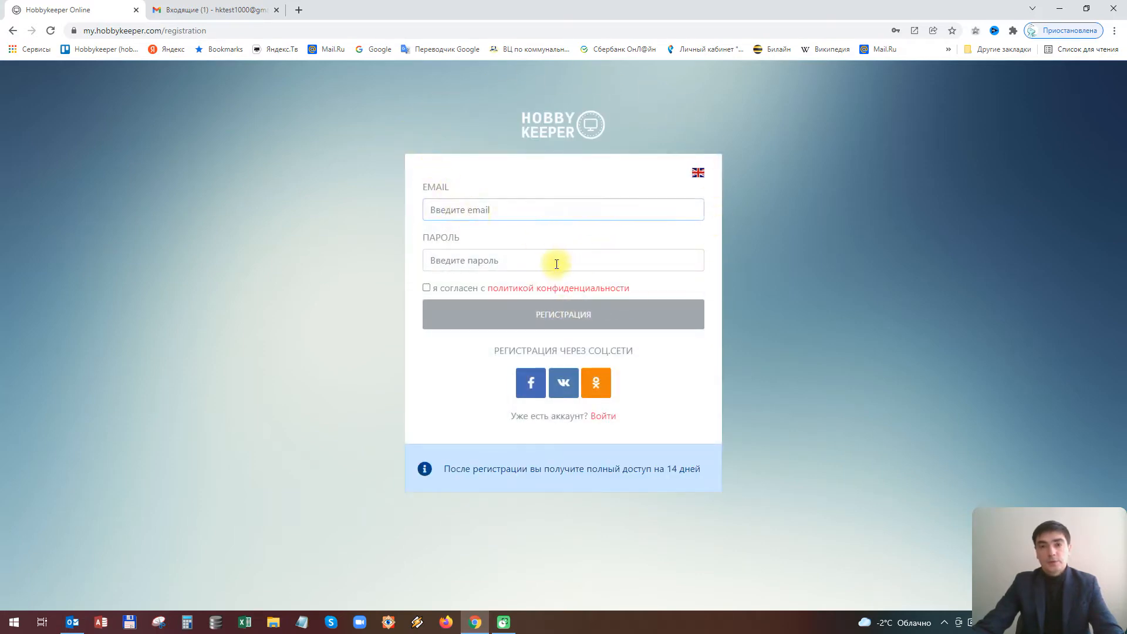
left_click(483, 263)
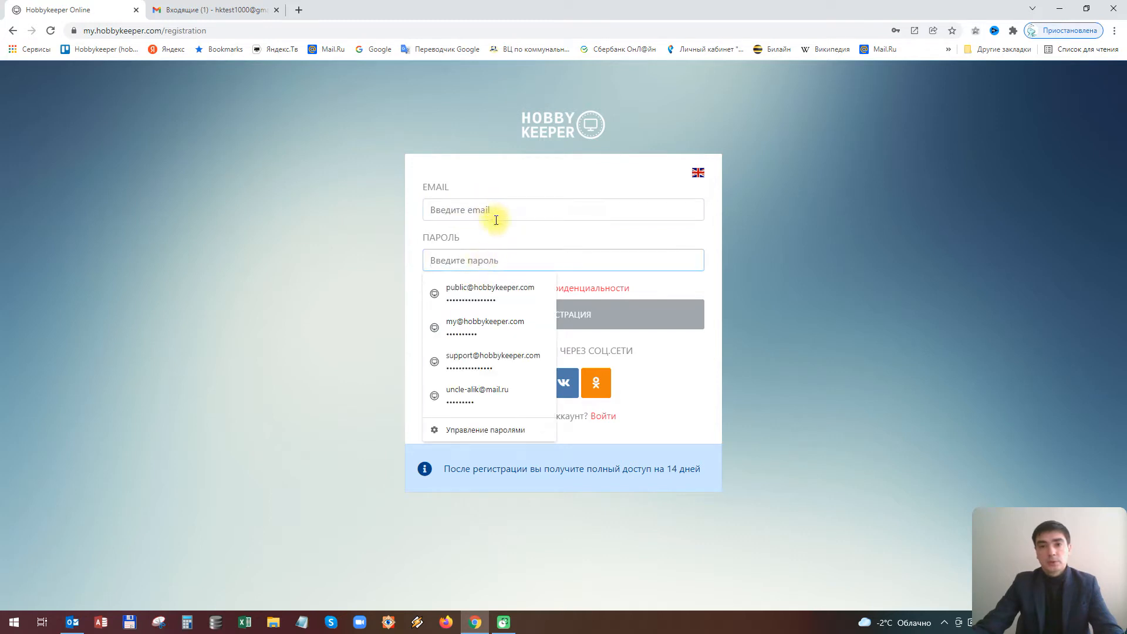
left_click(826, 266)
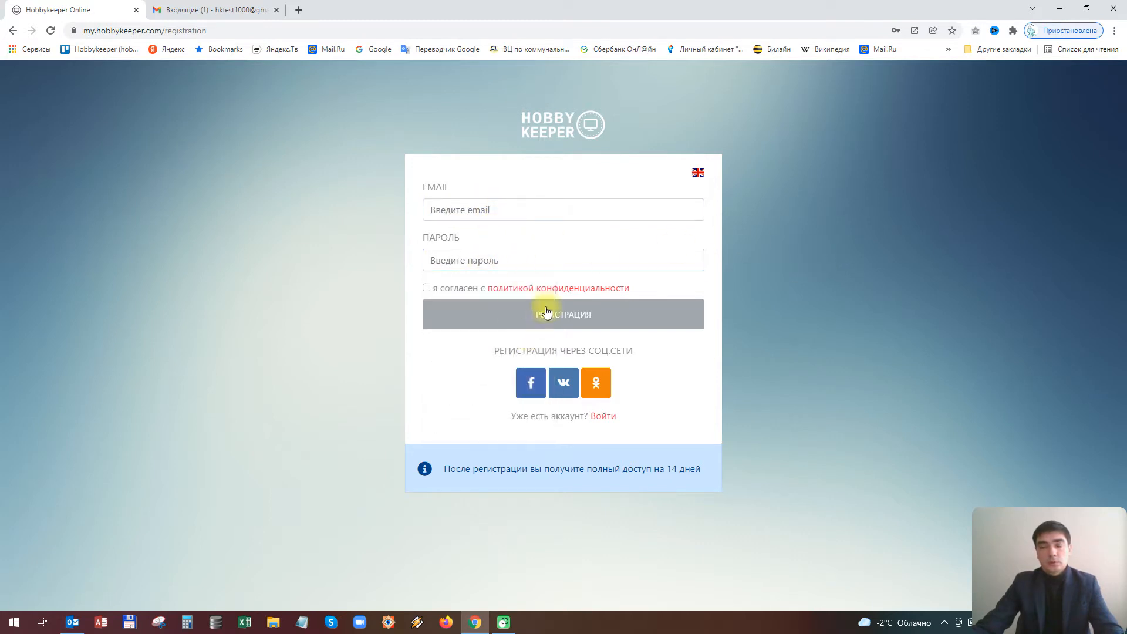
left_click(491, 212)
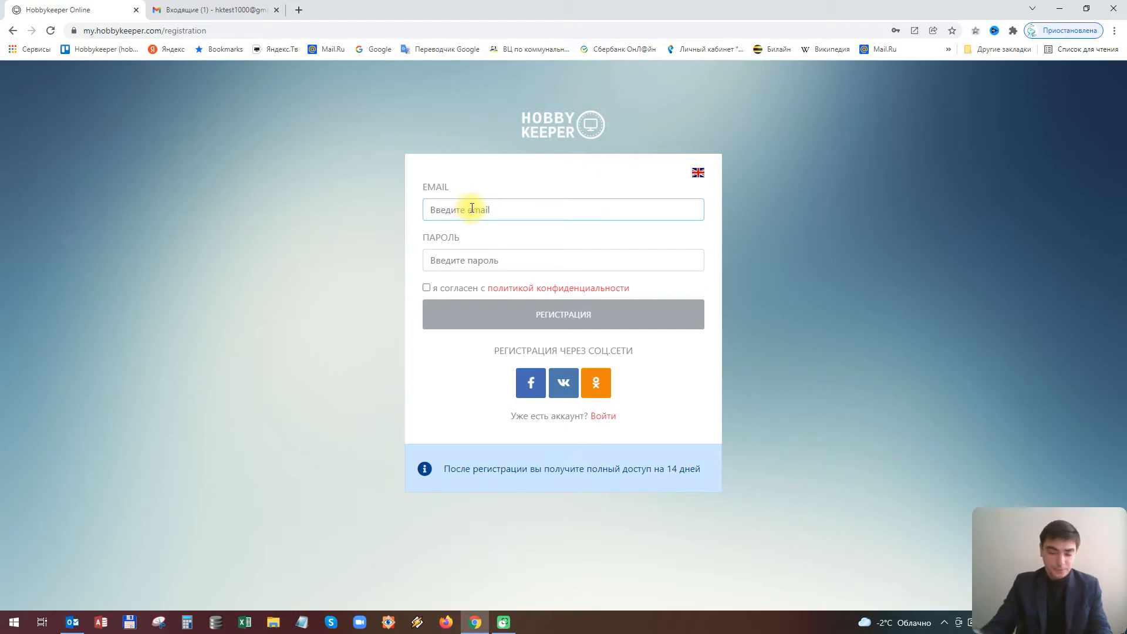
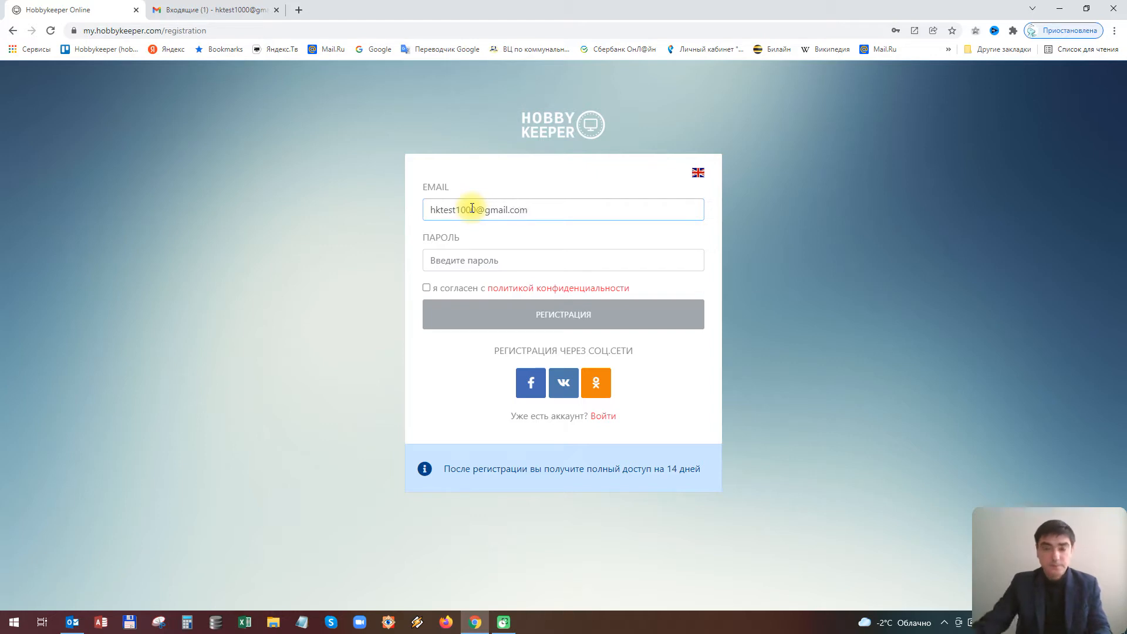
left_click(506, 259)
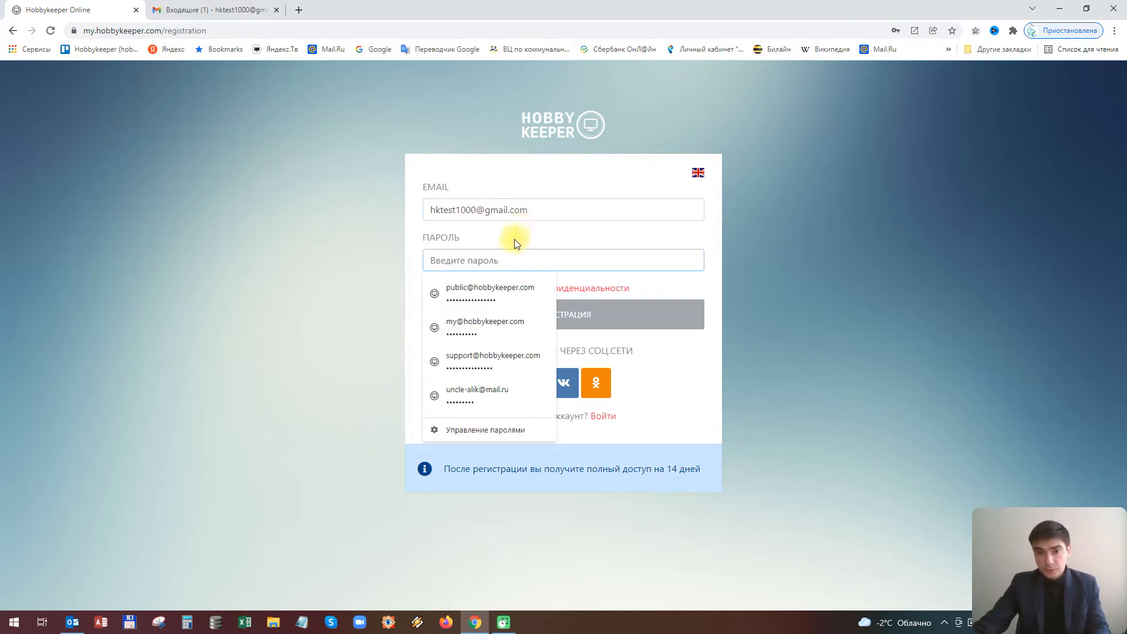
type("123456789")
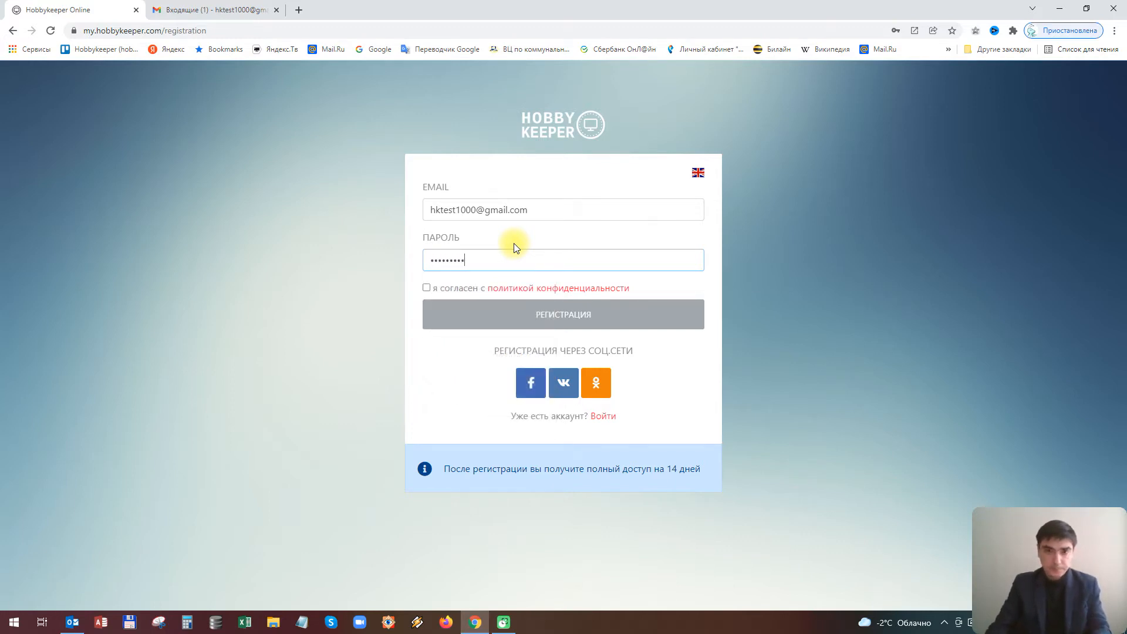
Accept the privacy policy, submit Регистрация, save the login in Chrome, and switch to Gmail
left_click(426, 288)
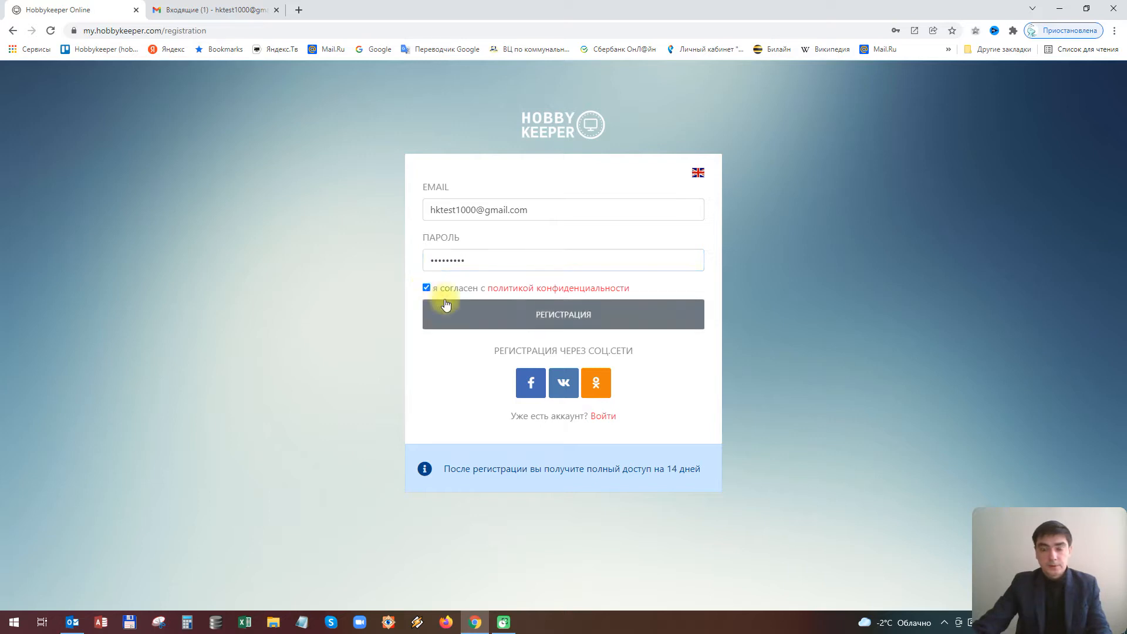
left_click(573, 315)
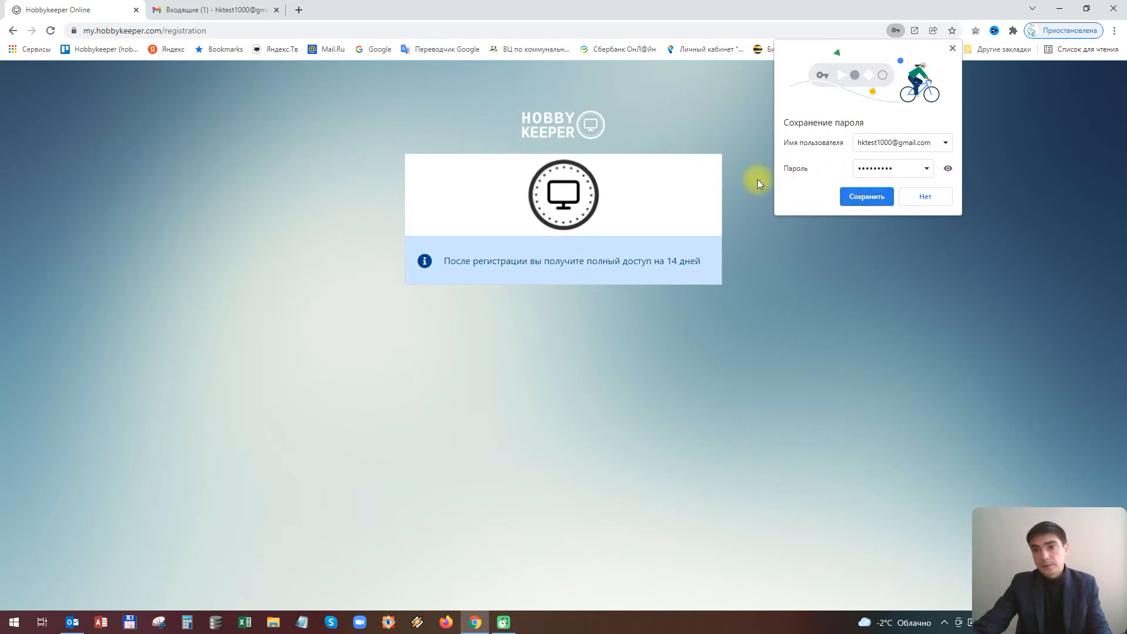
left_click(857, 196)
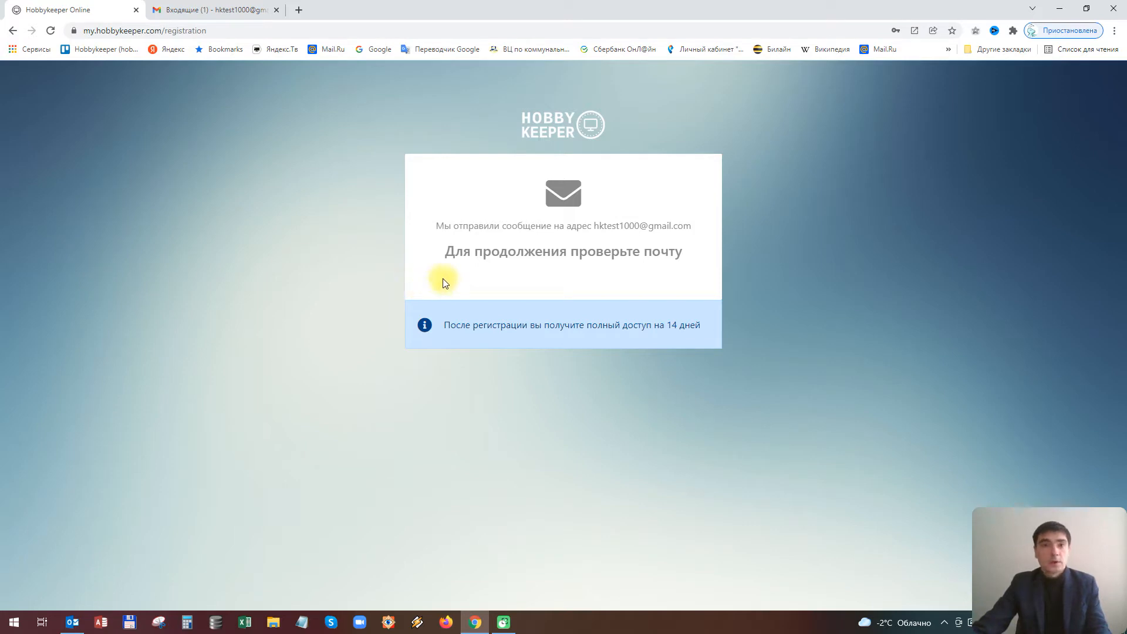
left_click(222, 12)
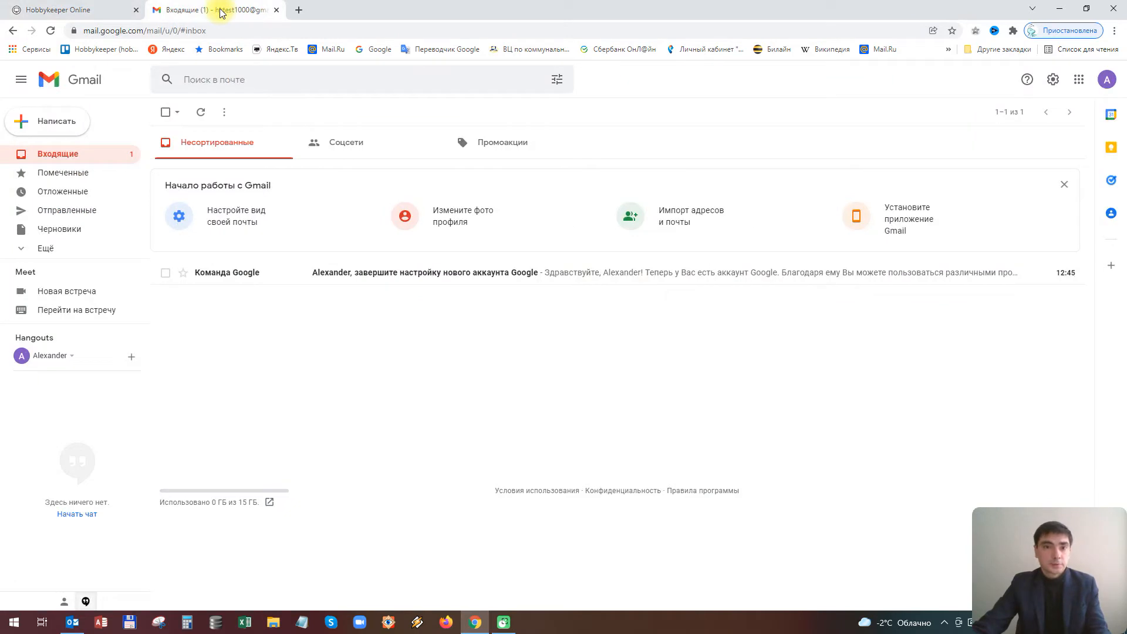
Reload the inbox, open 'Подтвердите Ваш email' and follow its activation link
right_click(298, 340)
left_click(323, 378)
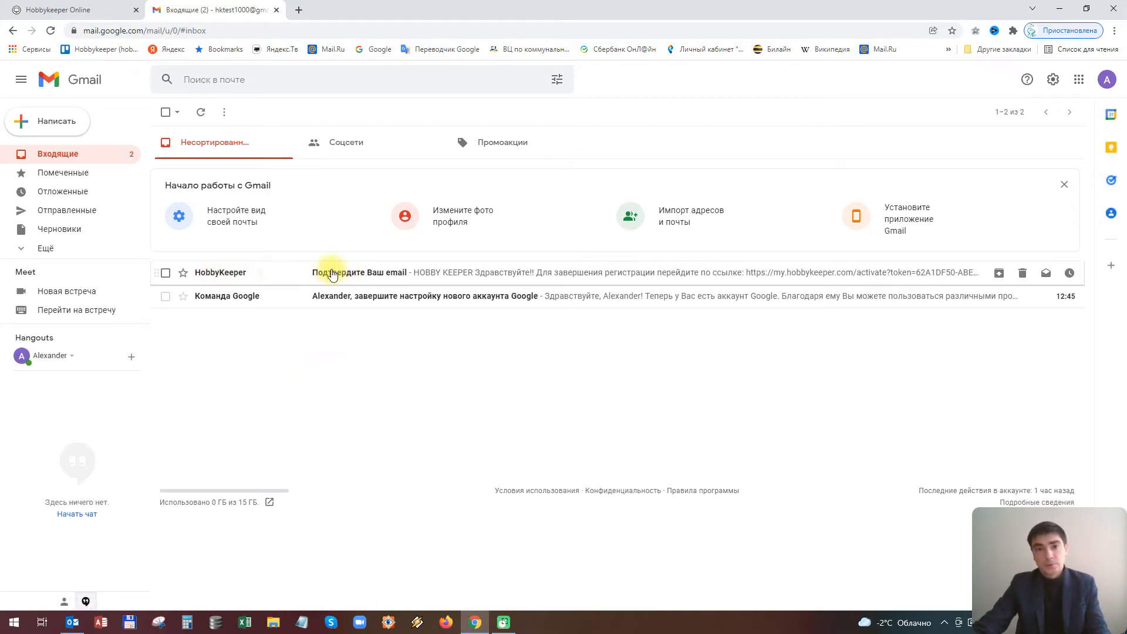
left_click(363, 277)
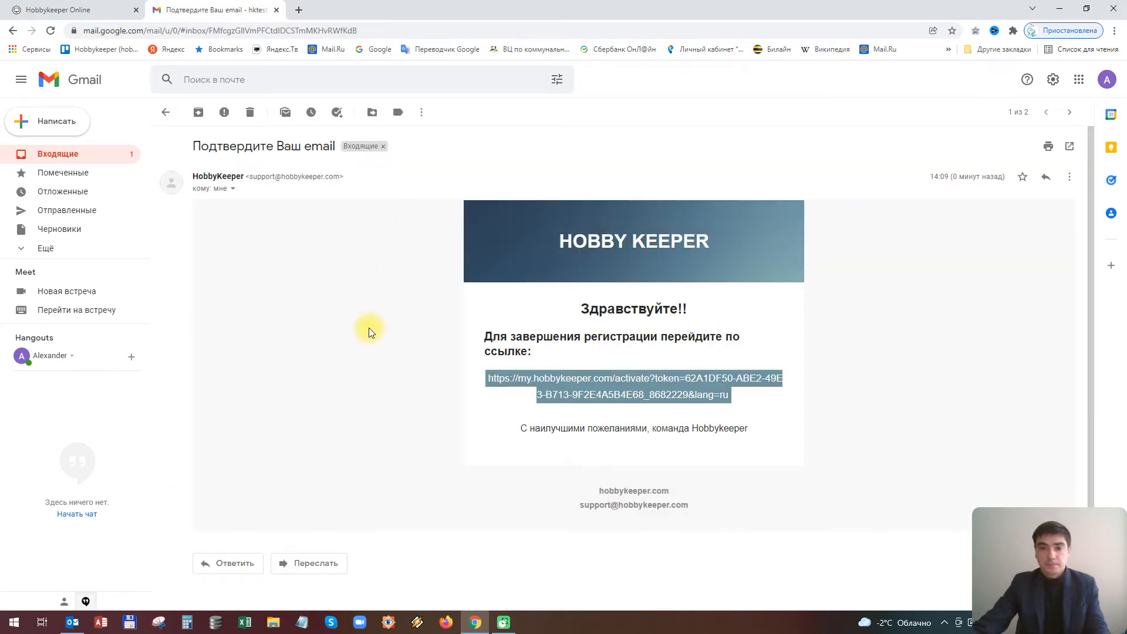
left_click(634, 381)
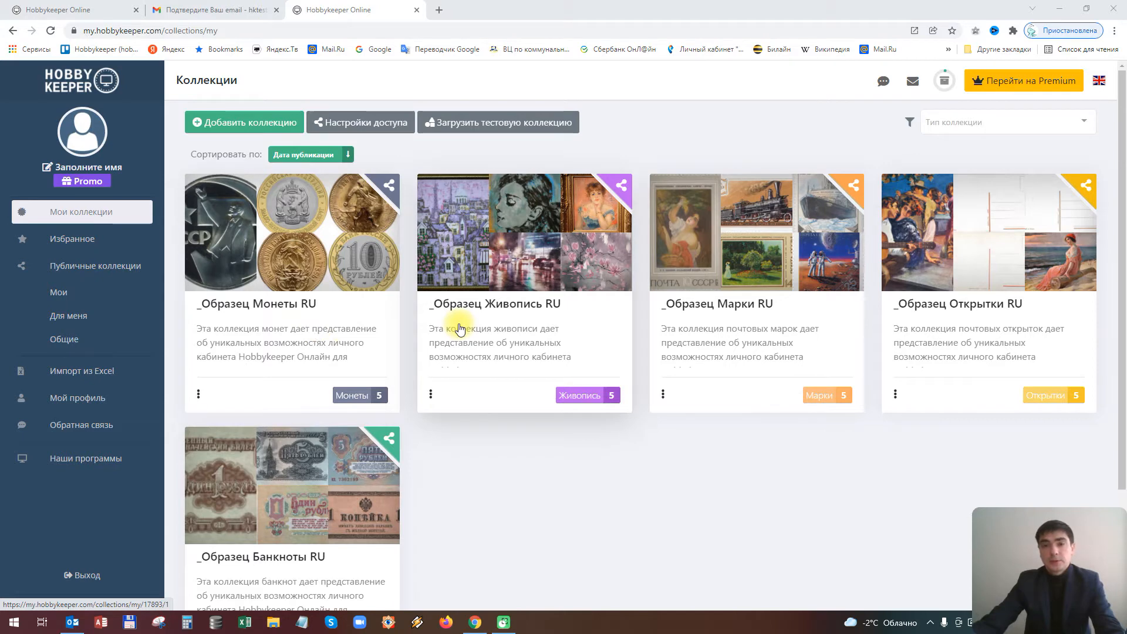
Open the _Образец Монеты RU card and scroll through its five coin cards
scroll(456, 322, "down", 1)
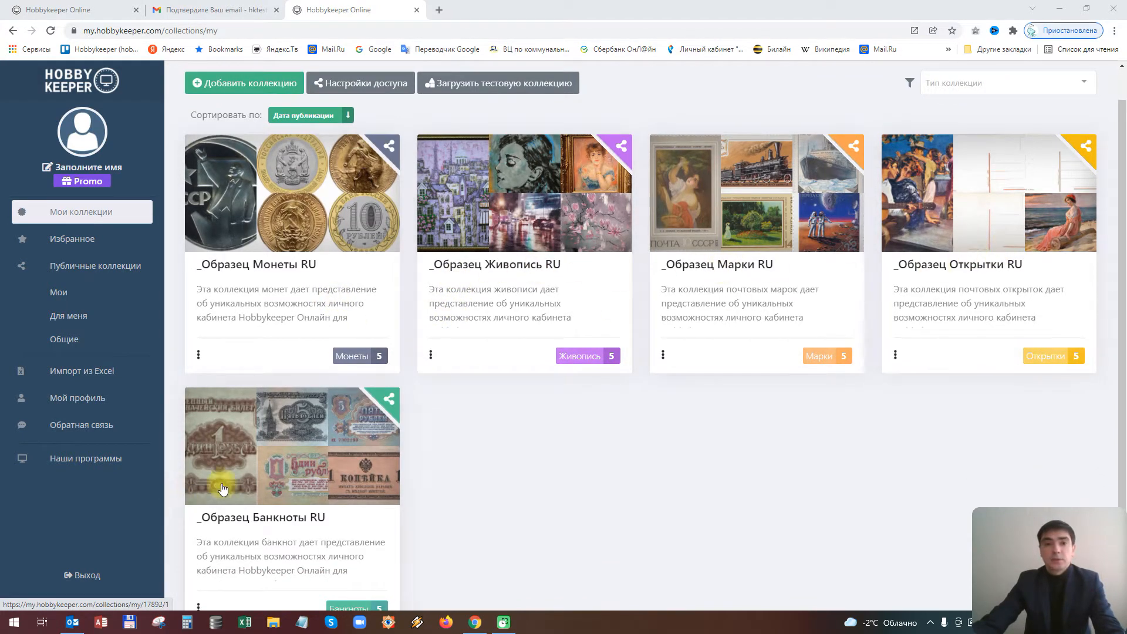
scroll(360, 461, "up", 1)
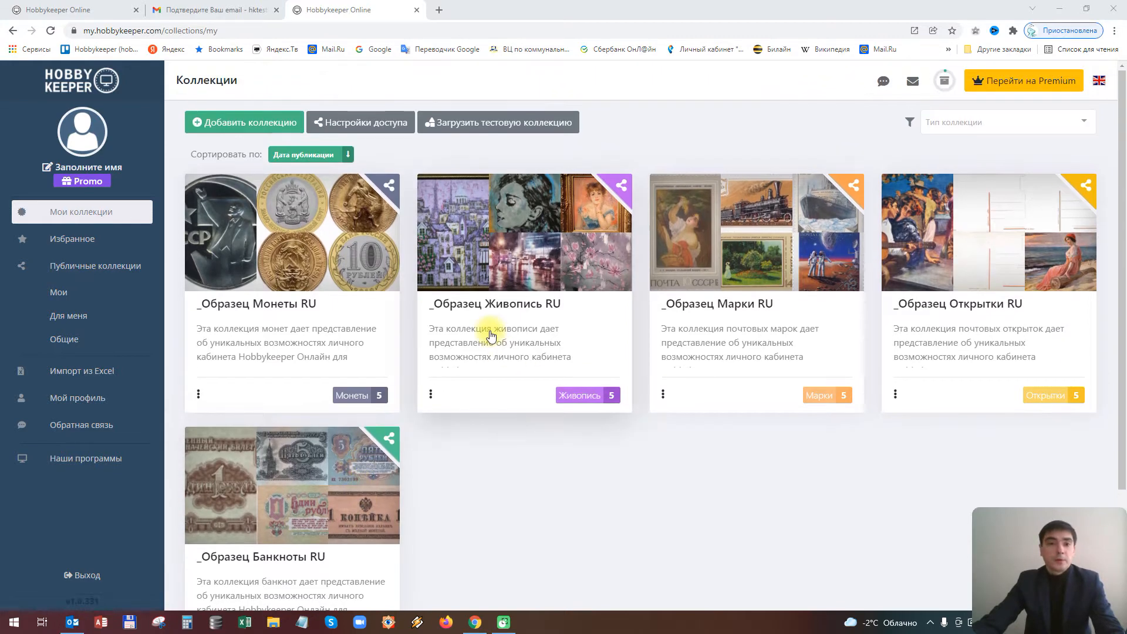
left_click(276, 248)
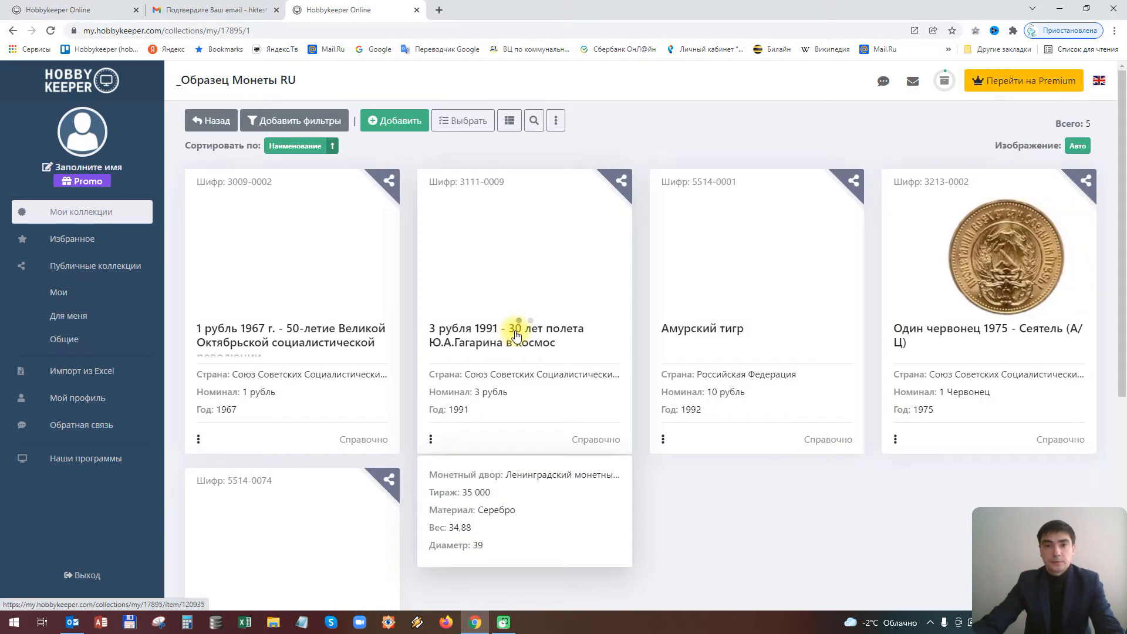
scroll(515, 336, "down", 2)
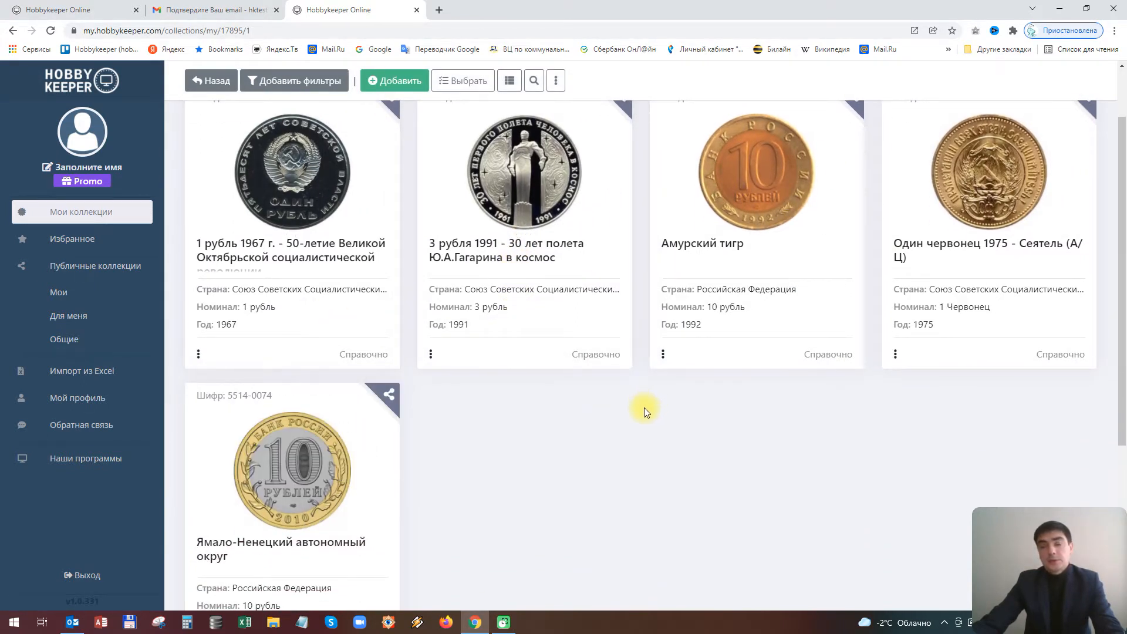
scroll(643, 408, "up", 2)
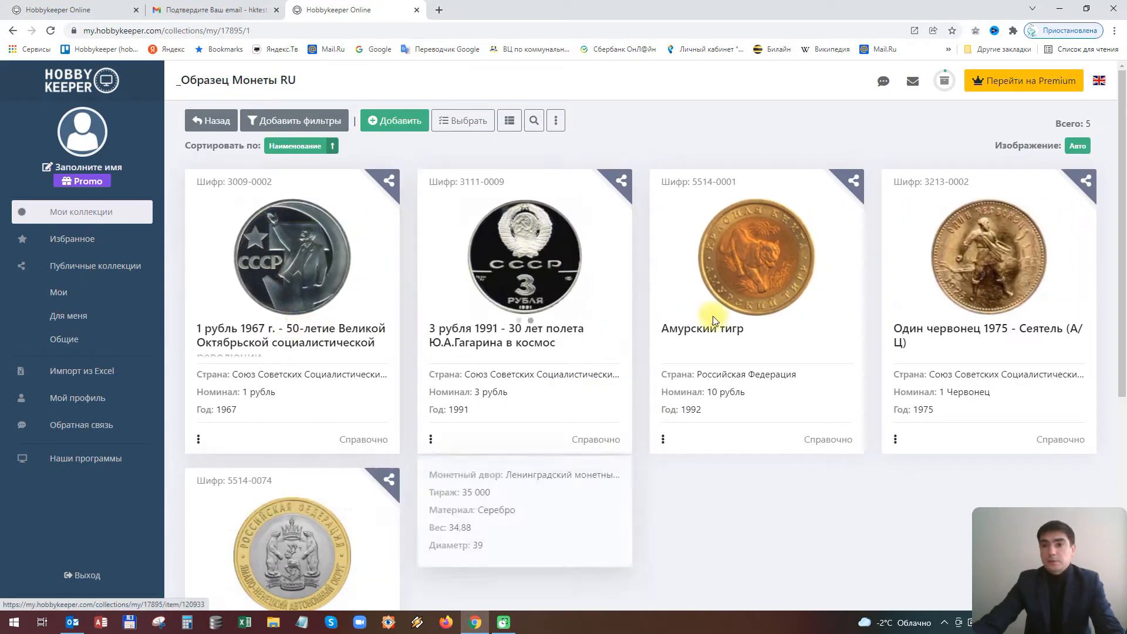
scroll(946, 411, "down", 2)
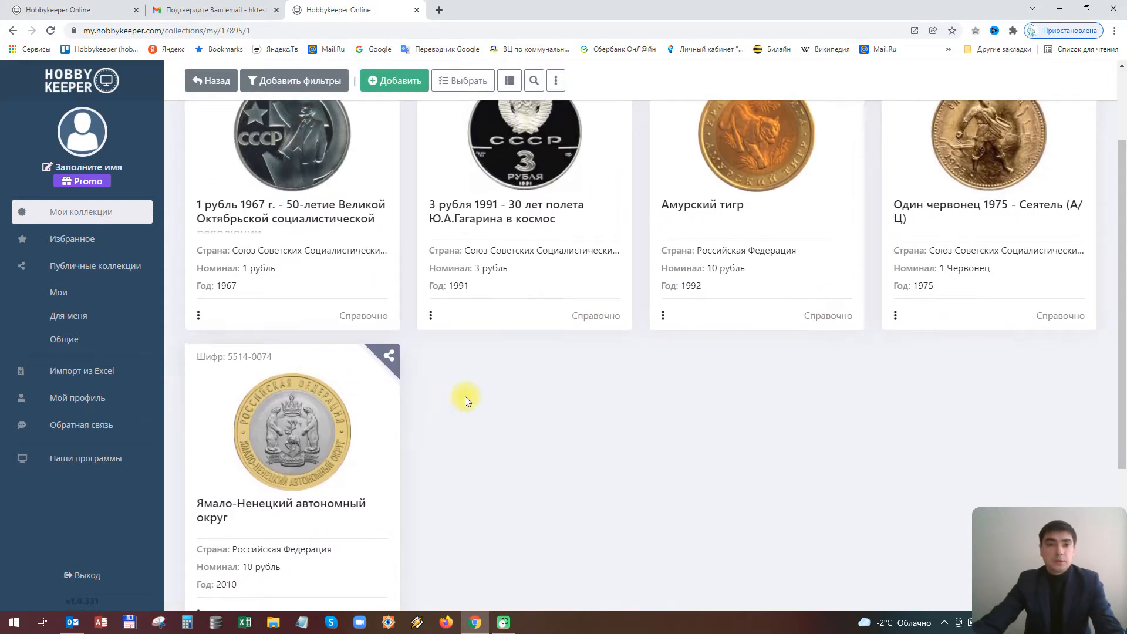
scroll(330, 284, "up", 2)
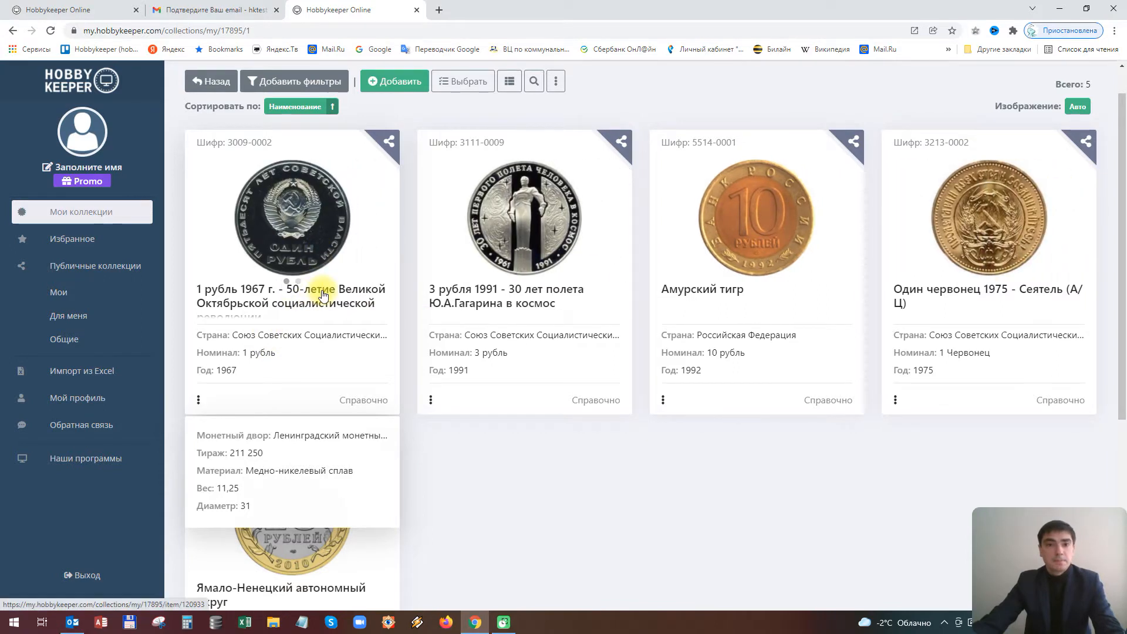
Open the 1967 one-rouble coin and view its obverse and reverse images enlarged
left_click(366, 189)
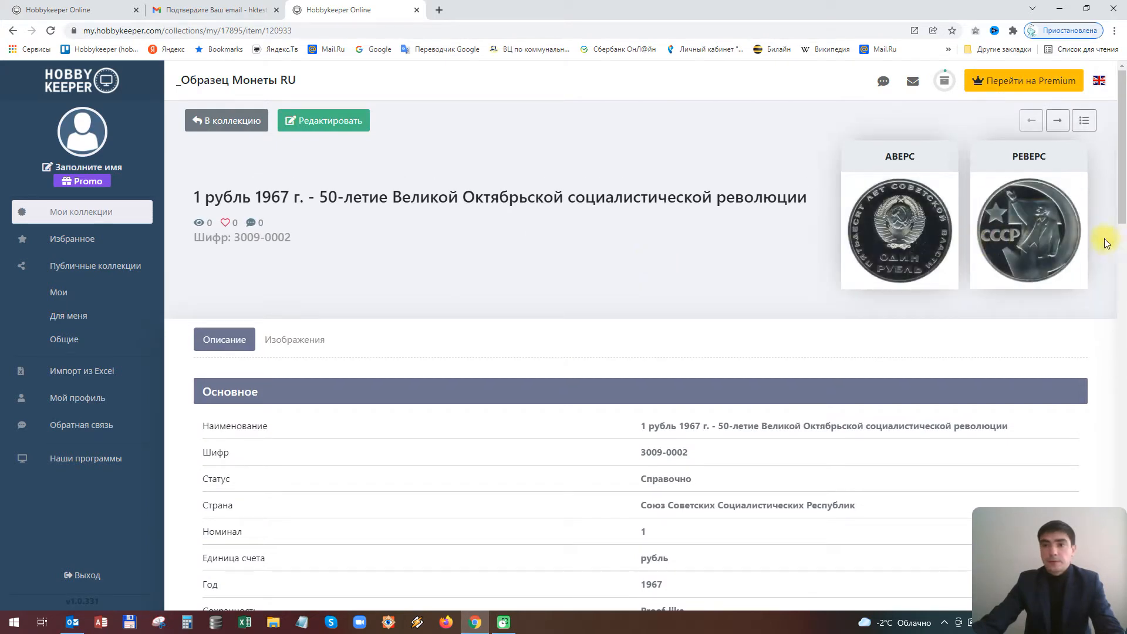
scroll(738, 256, "down", 5)
scroll(738, 256, "down", 1)
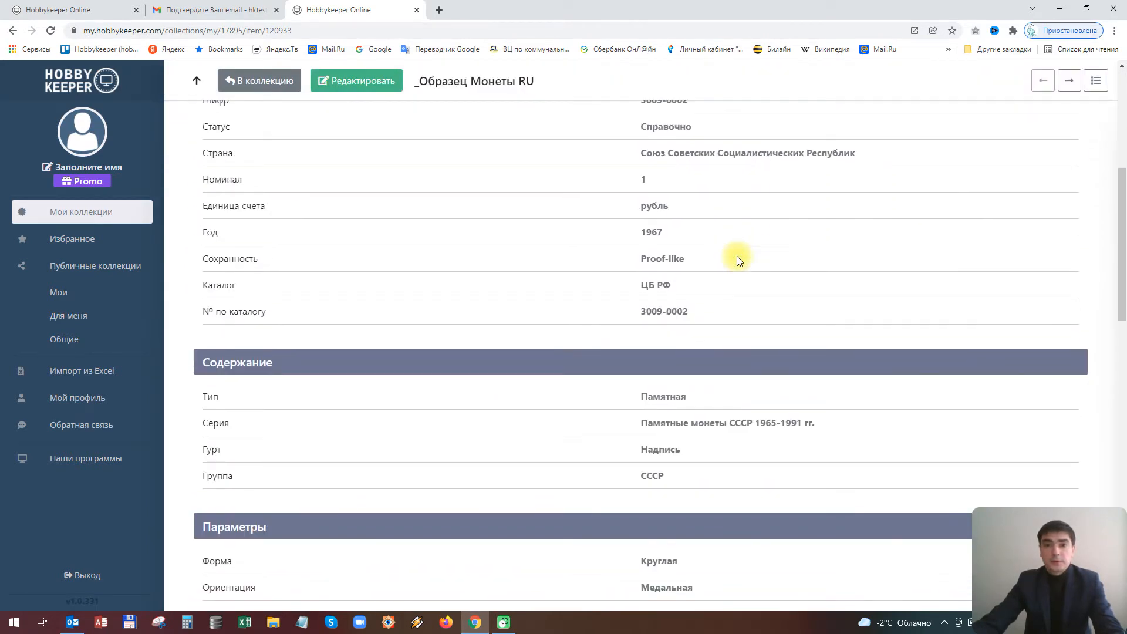
scroll(736, 256, "down", 6)
scroll(737, 261, "up", 4)
scroll(737, 261, "up", 6)
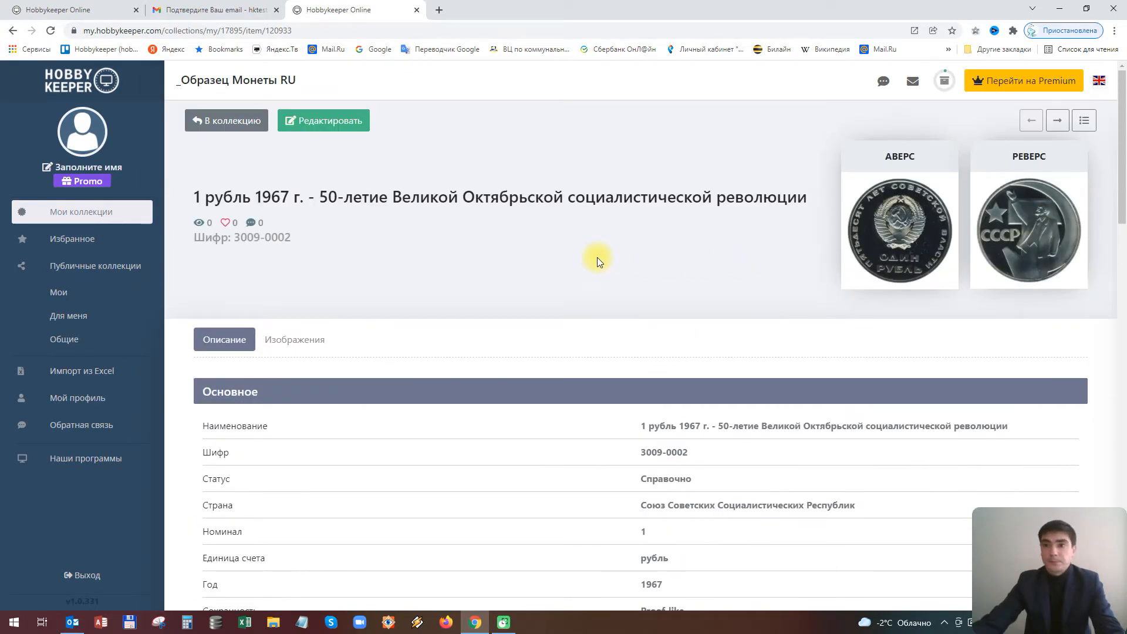
left_click(902, 231)
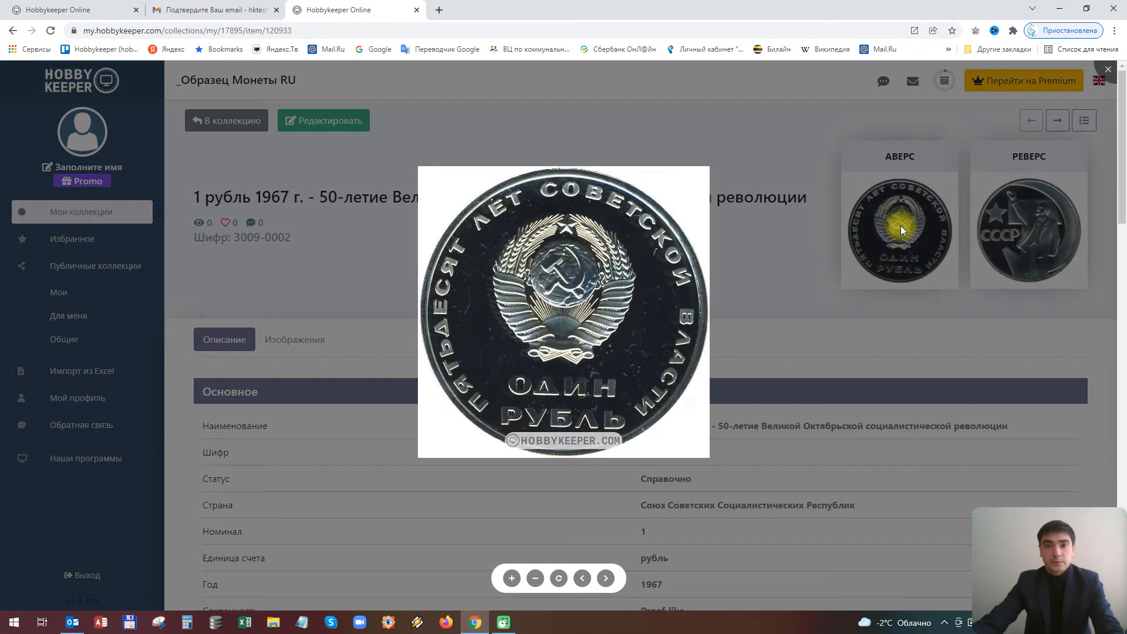
left_click(605, 578)
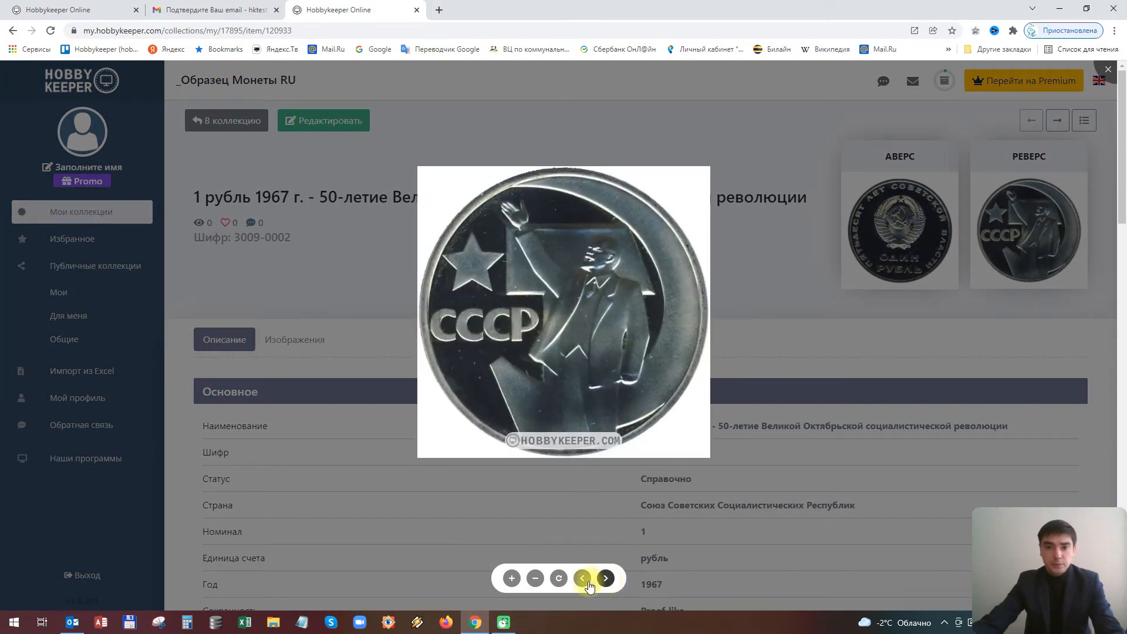
left_click(582, 579)
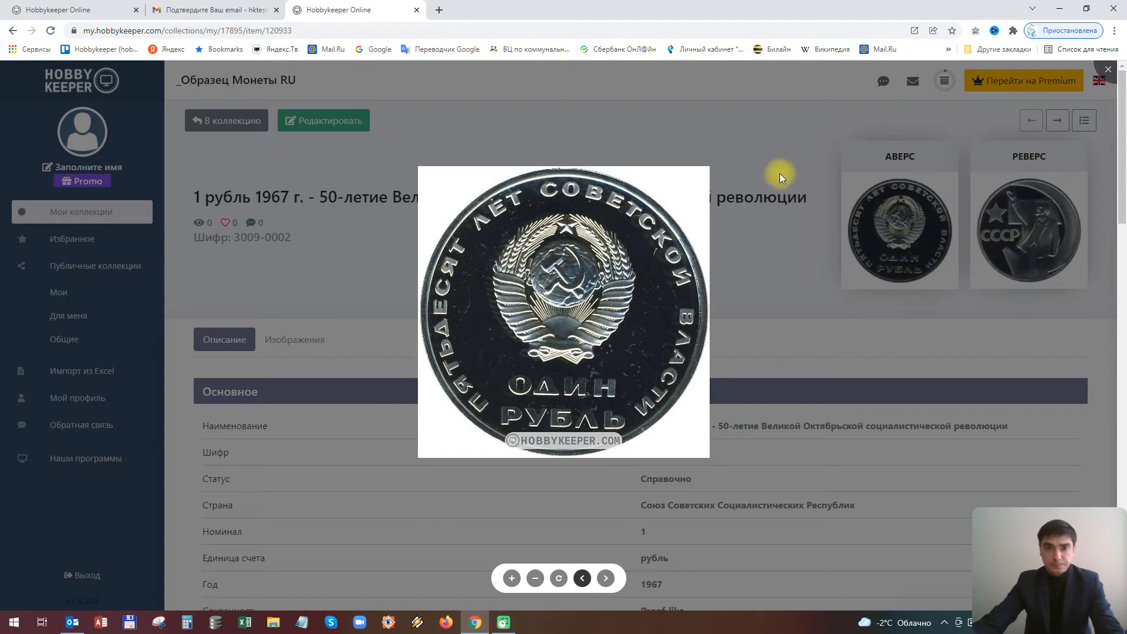
left_click(767, 248)
Enter edit mode, then return to the collection without saving via В коллекцию and Уйти
left_click(323, 122)
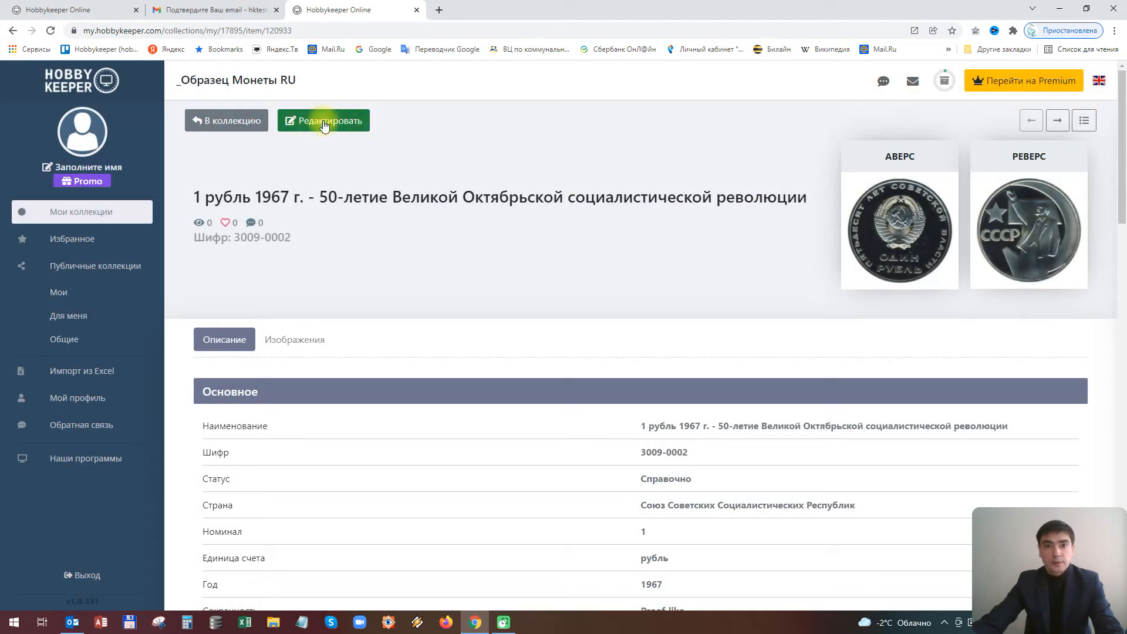
scroll(602, 302, "down", 4)
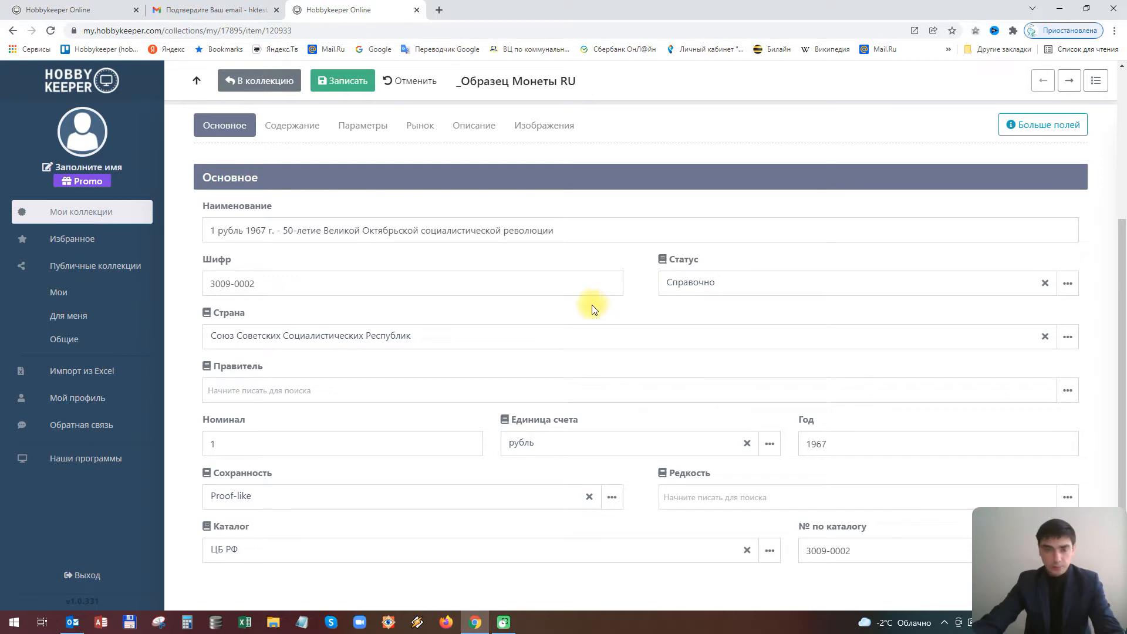
scroll(529, 318, "up", 4)
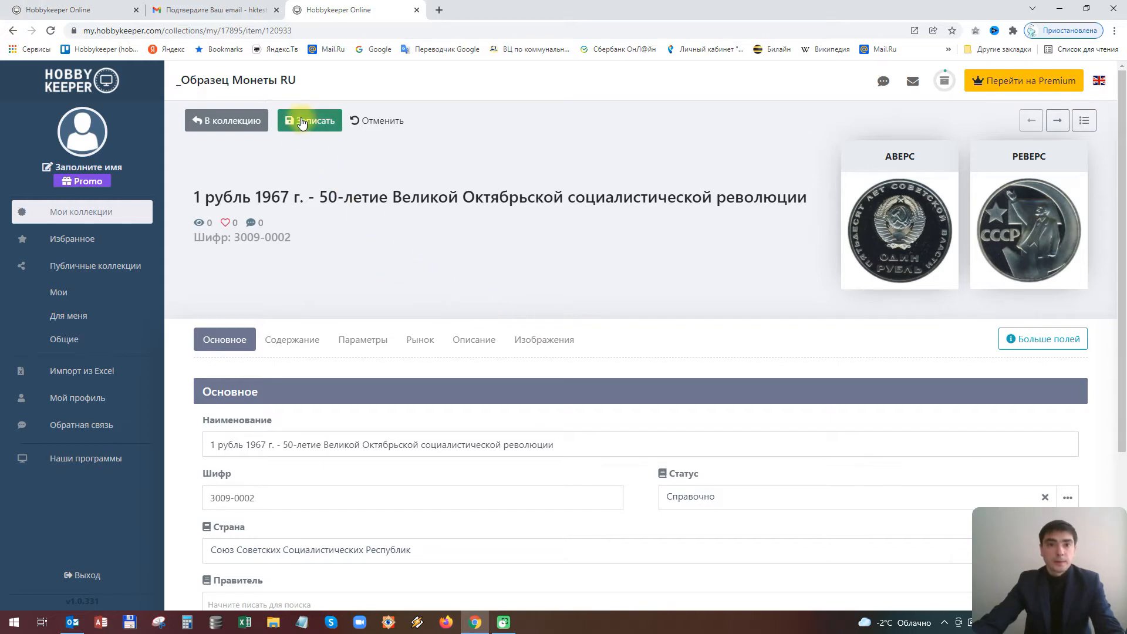
left_click(216, 119)
left_click(514, 365)
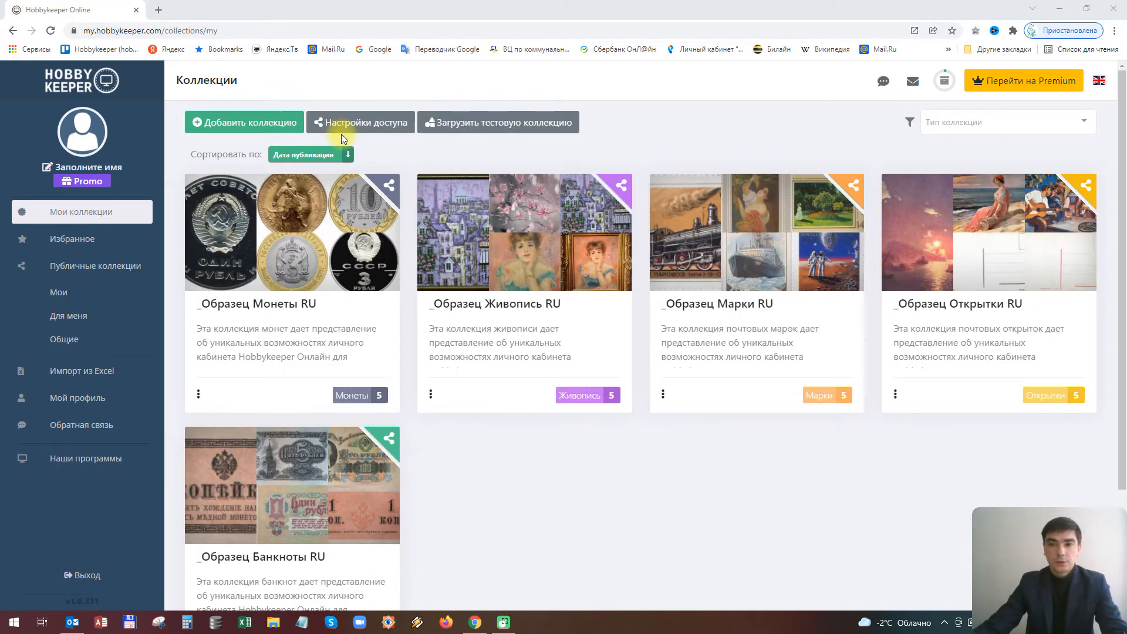
Browse Избранное and Публичные коллекции, viewing Четвертый заем города С-Петербурга 1901 г
left_click(86, 246)
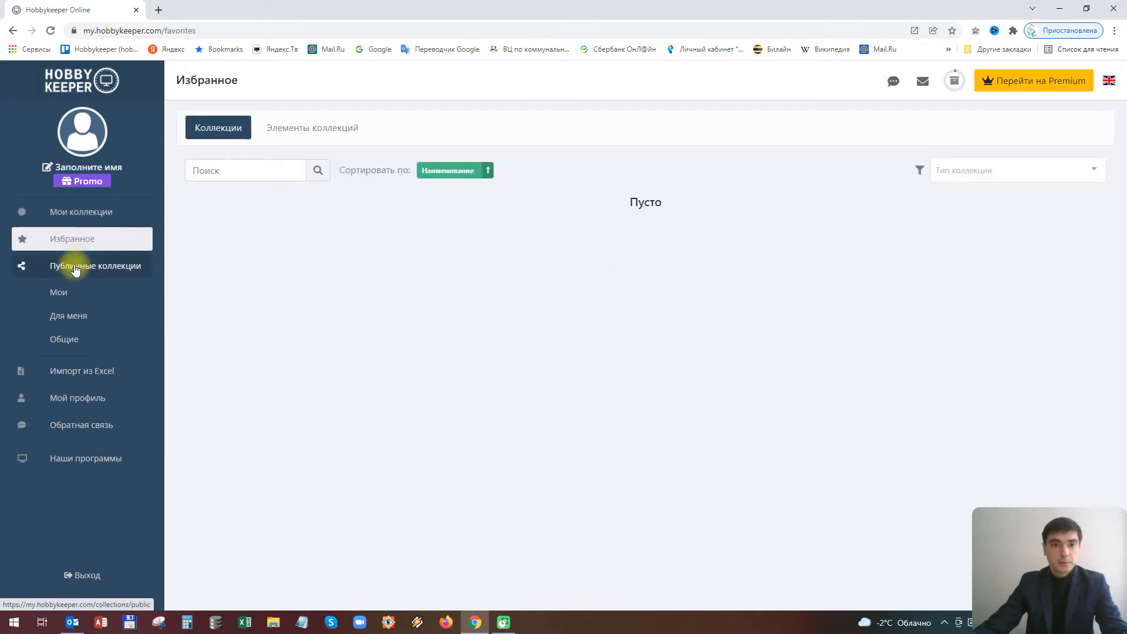
left_click(75, 268)
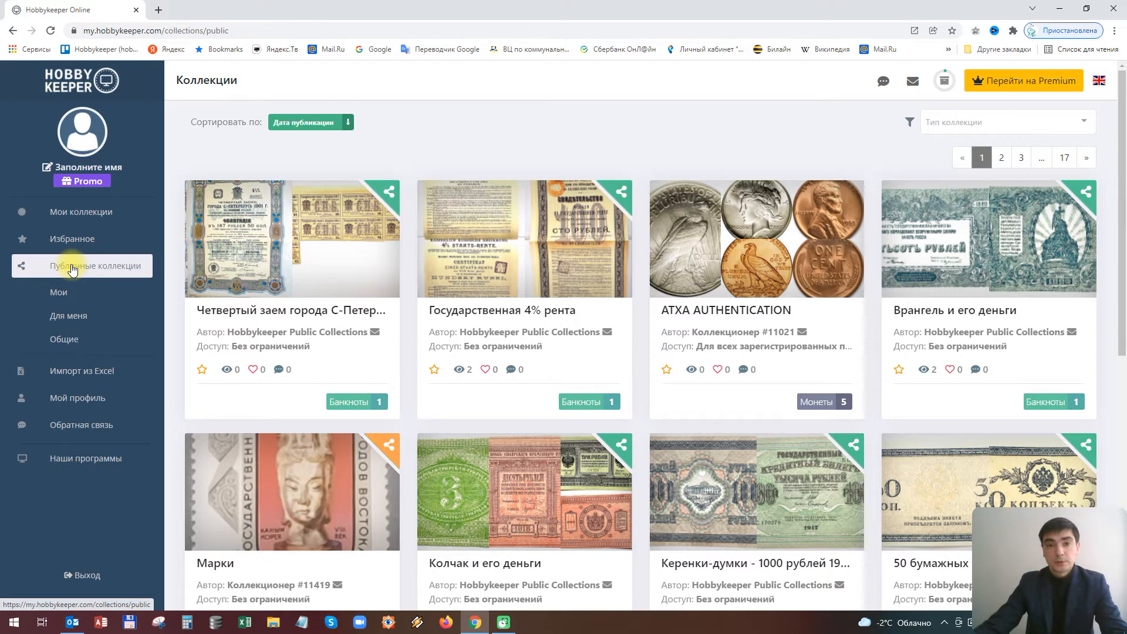
left_click(321, 269)
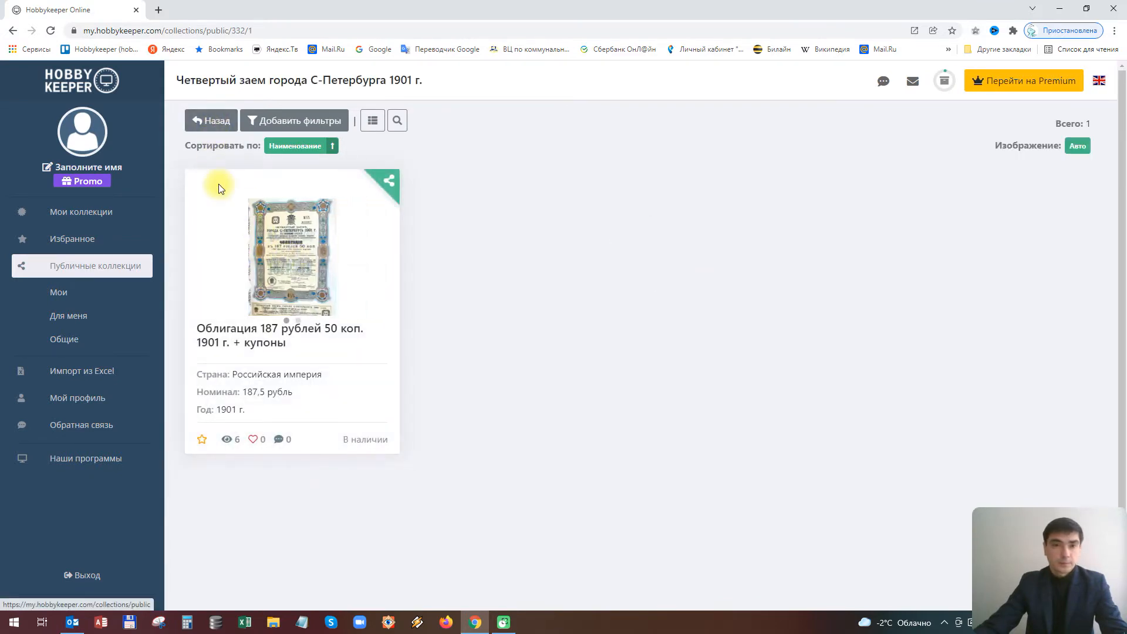
left_click(216, 125)
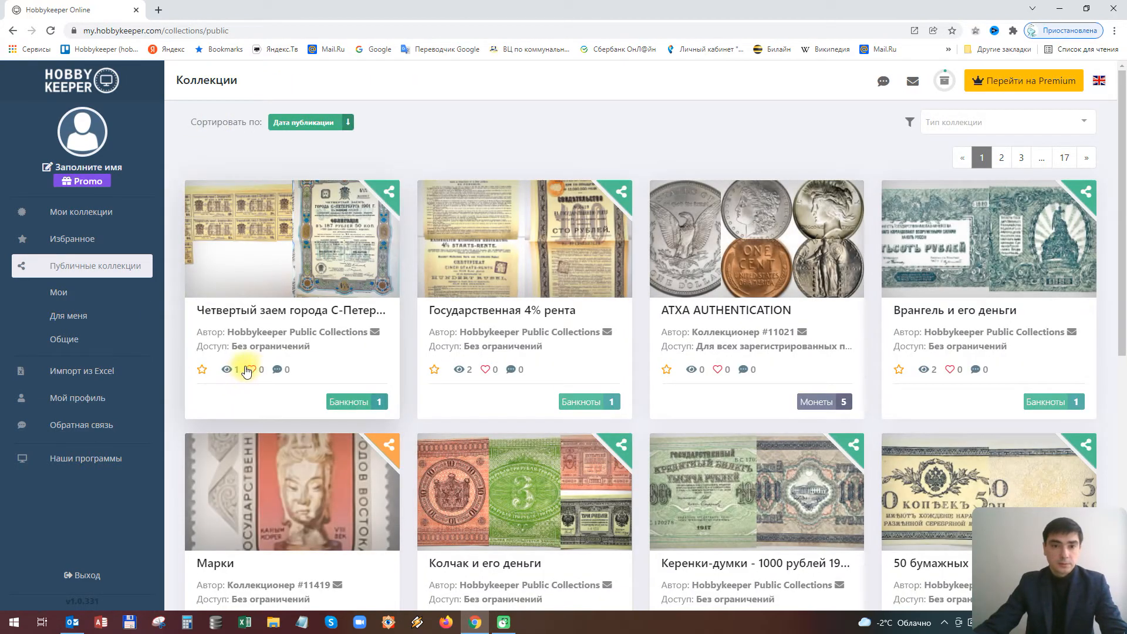
Like that public collection, then start a new collection from Мои коллекции
left_click(249, 369)
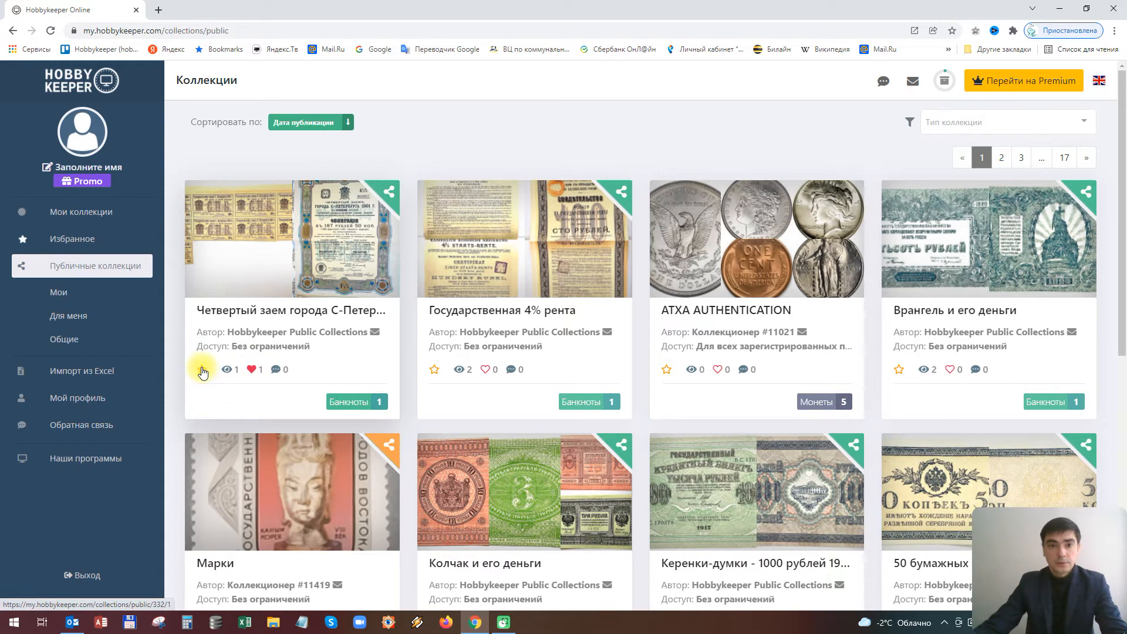
left_click(81, 212)
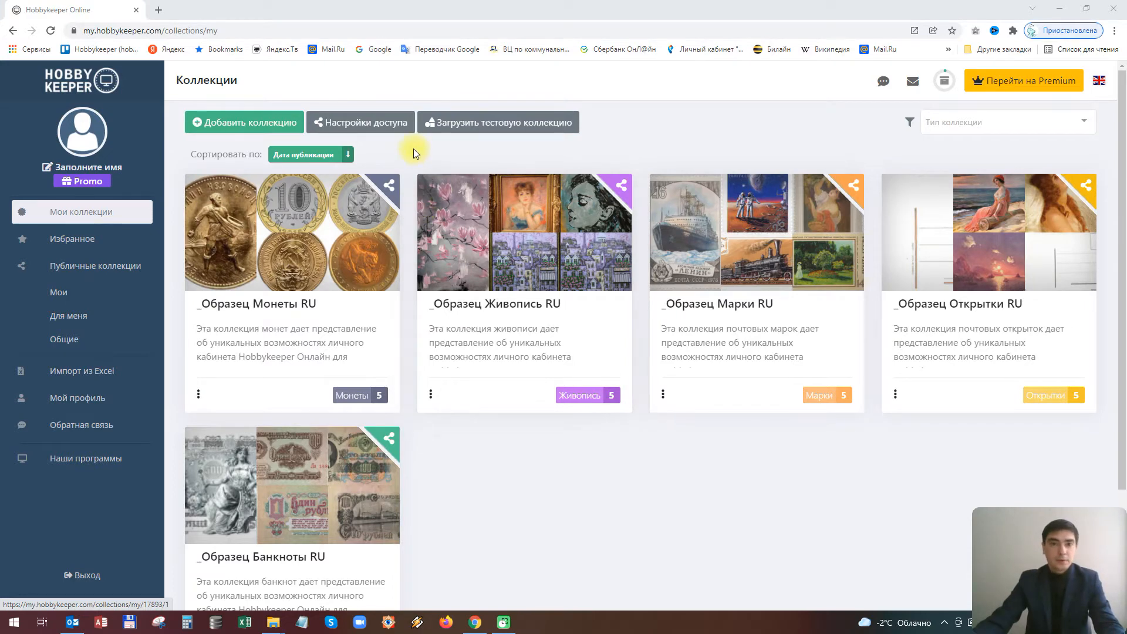
left_click(242, 130)
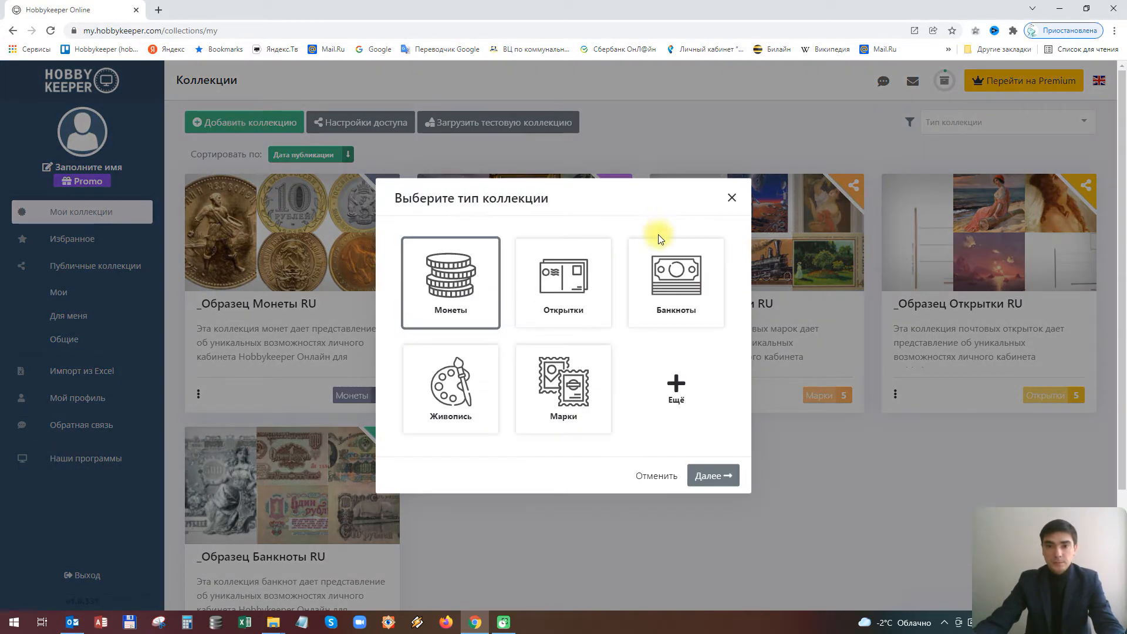
Expand the picker with Ещё and scroll the type list from Автографы down to Юмор
left_click(676, 389)
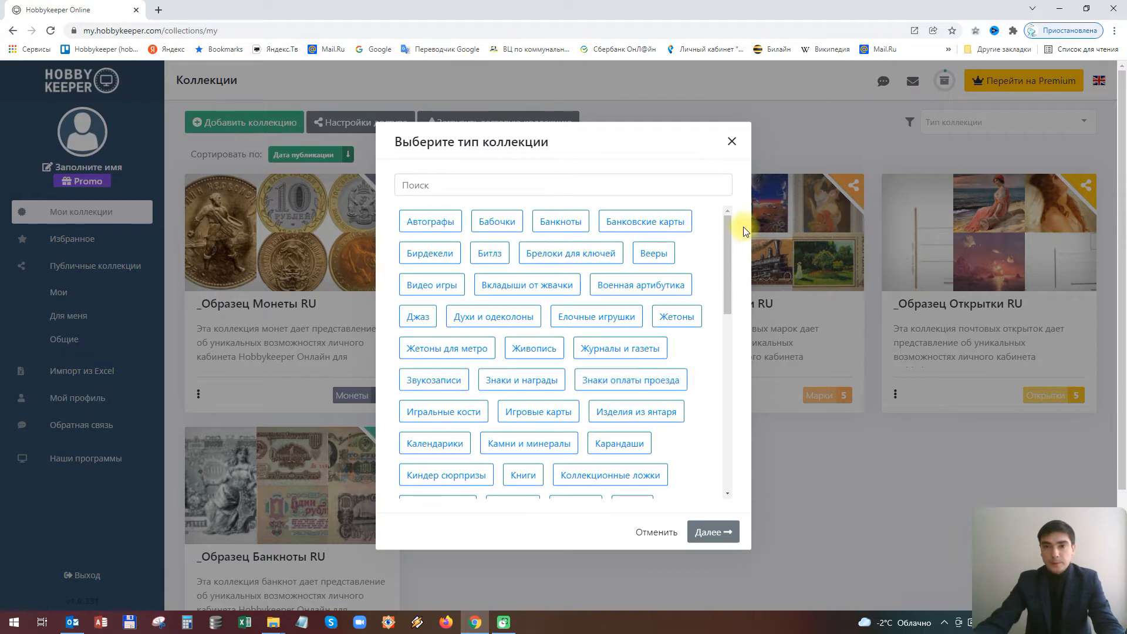
mouse_move(727, 231)
left_mouse_down()
mouse_move(719, 414)
mouse_move(721, 222)
left_mouse_up()
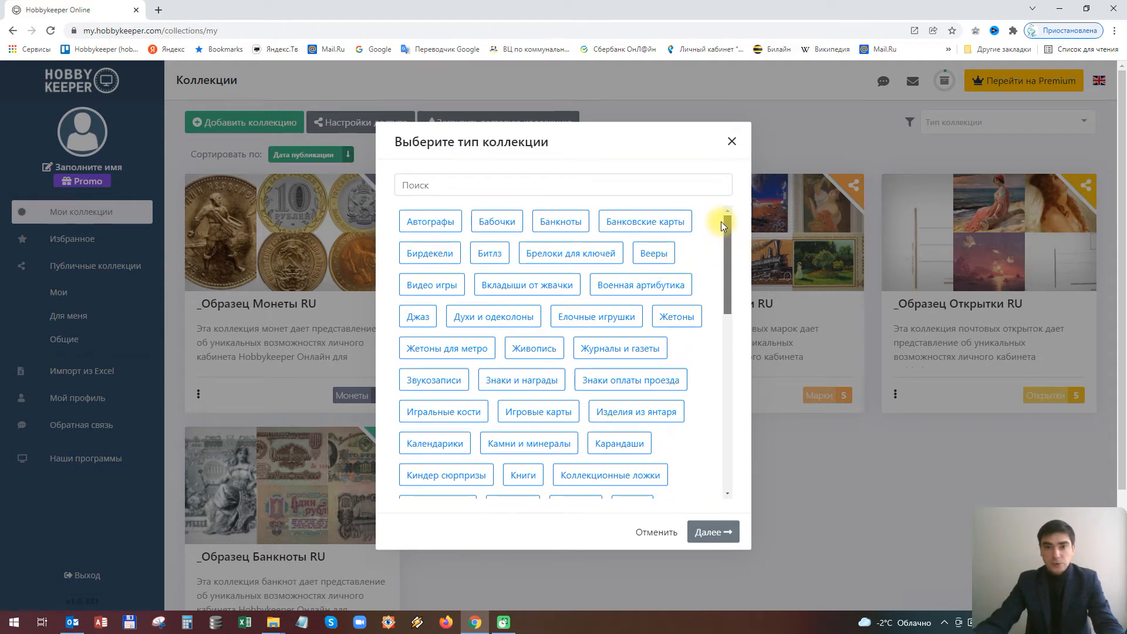
left_click_drag(723, 230, 724, 432)
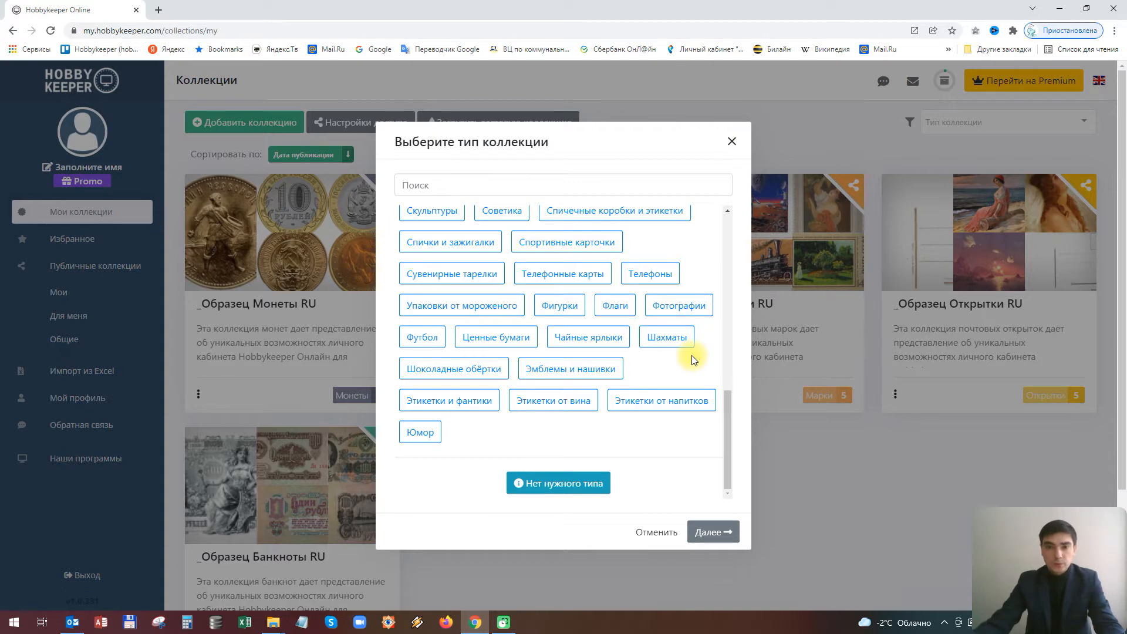
Open «Нет нужного типа» and place the cursor in its type-description box
left_click(558, 484)
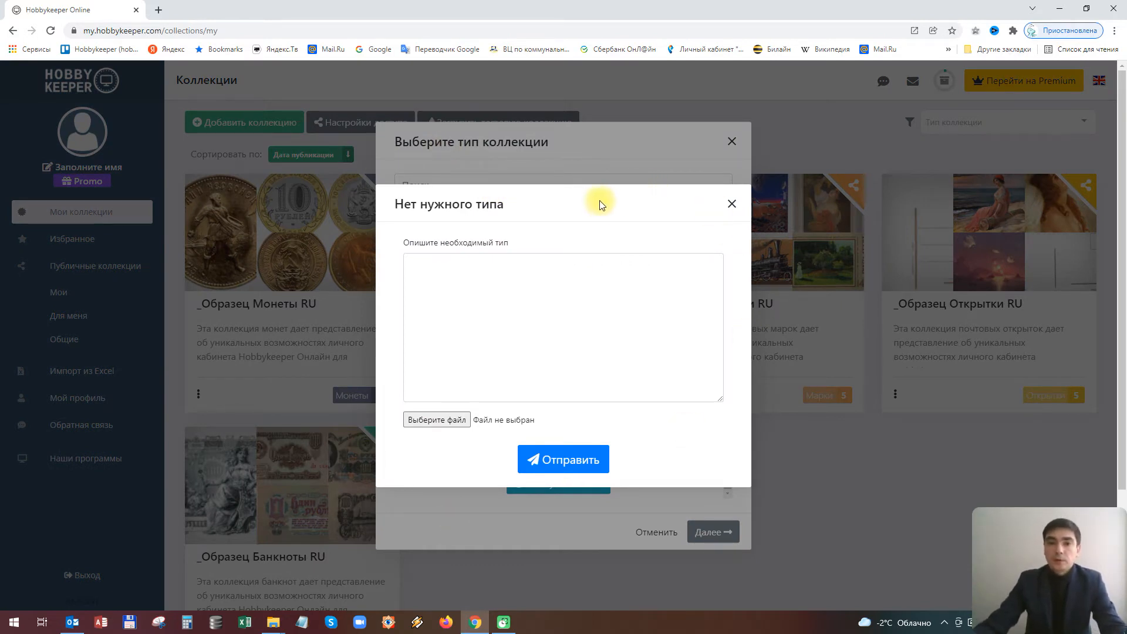
left_click(517, 271)
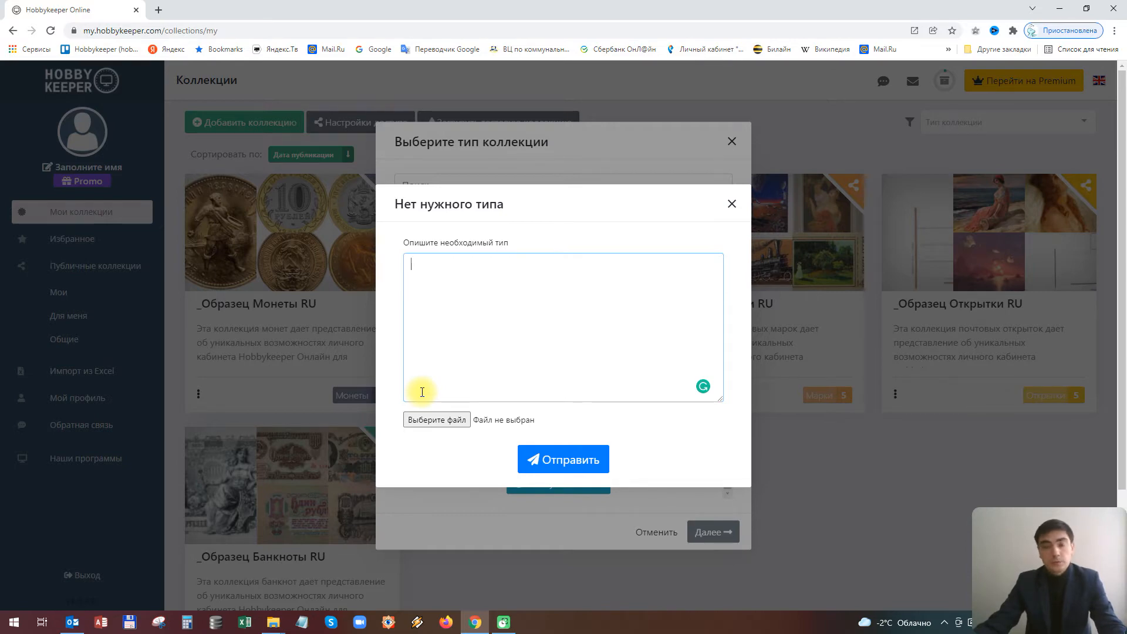
Close the missing-type request, pick Монеты, and continue with Далее to the description form
left_click(731, 204)
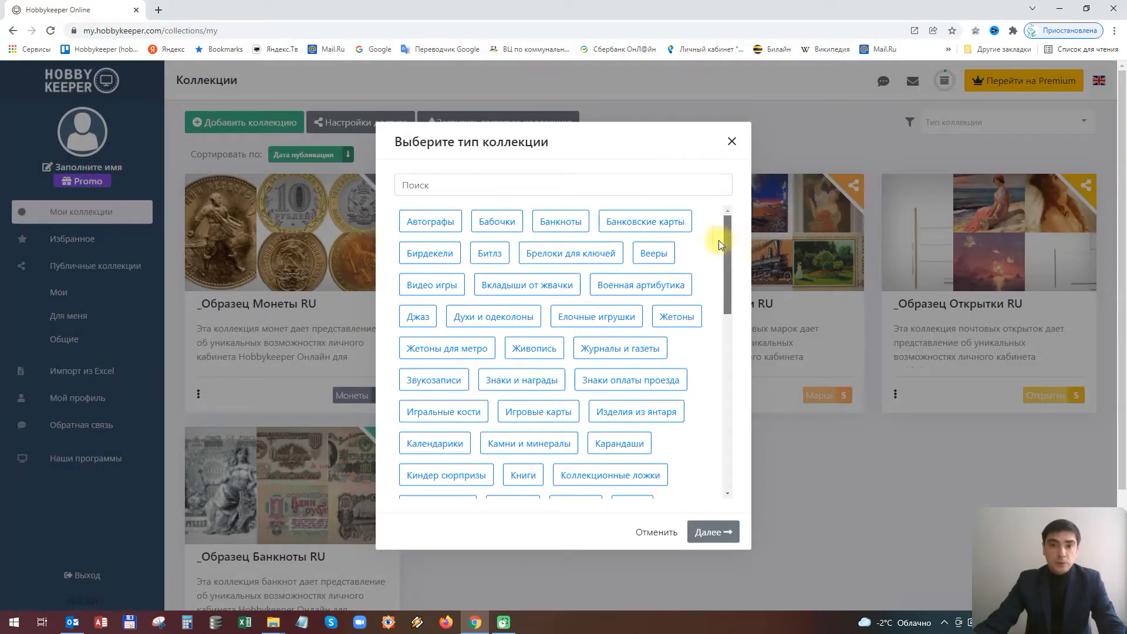
left_click_drag(731, 235, 732, 351)
left_click(424, 271)
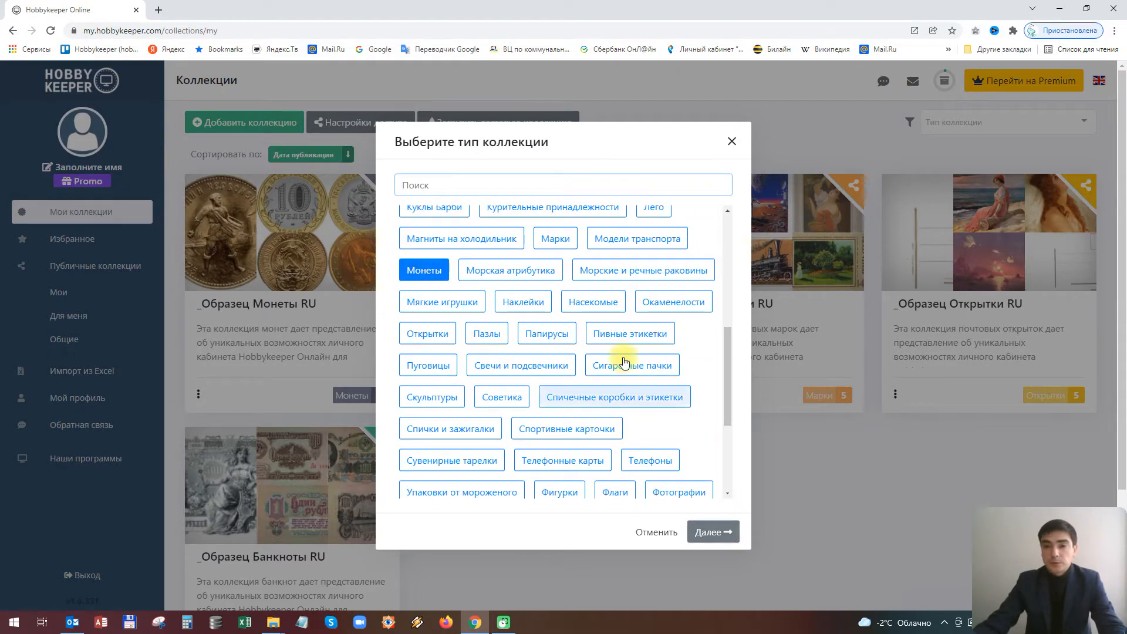
left_click(713, 532)
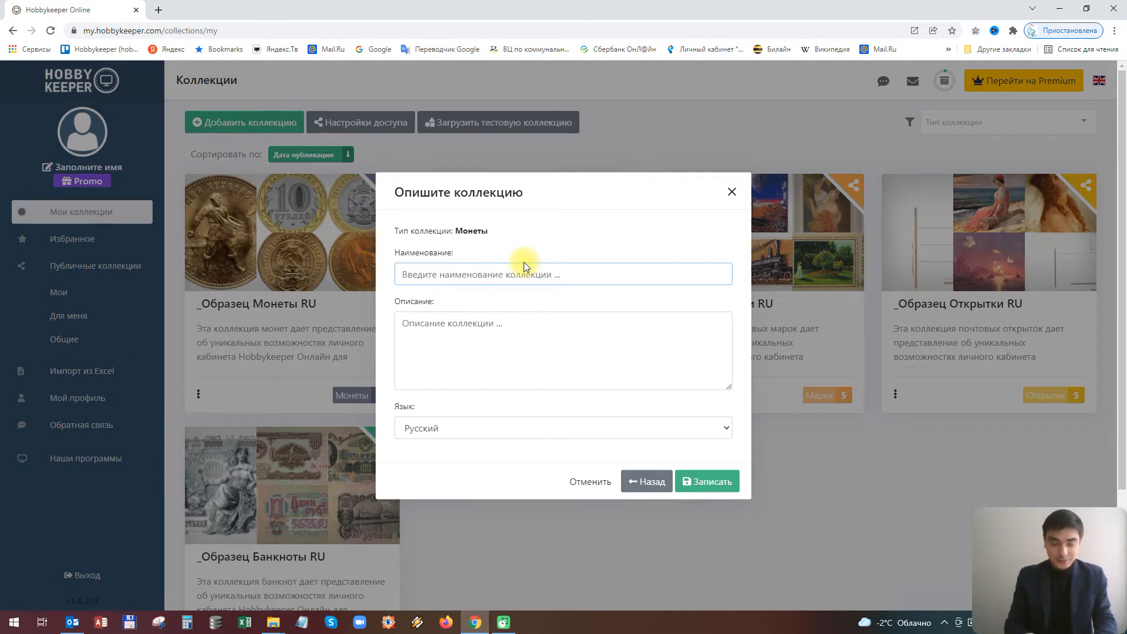
Name the new collection 'Российская империя', describe it as 'Моя коллекция монет', and save it
type("Н")
key("BackSpace")
type("Росс")
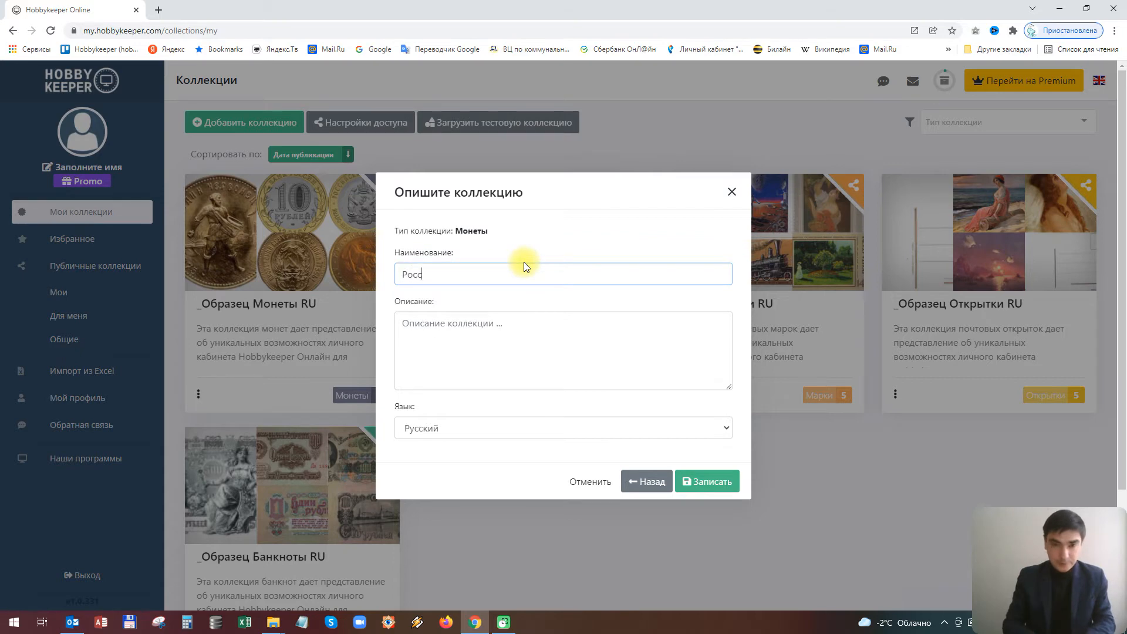
type("ийская империя")
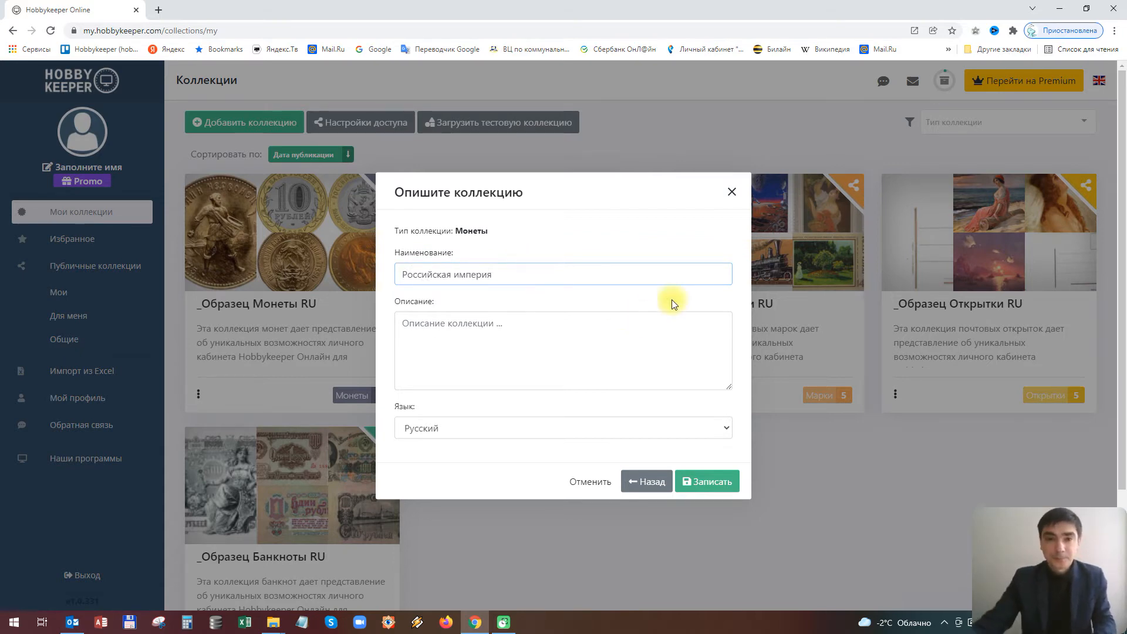
left_click(553, 334)
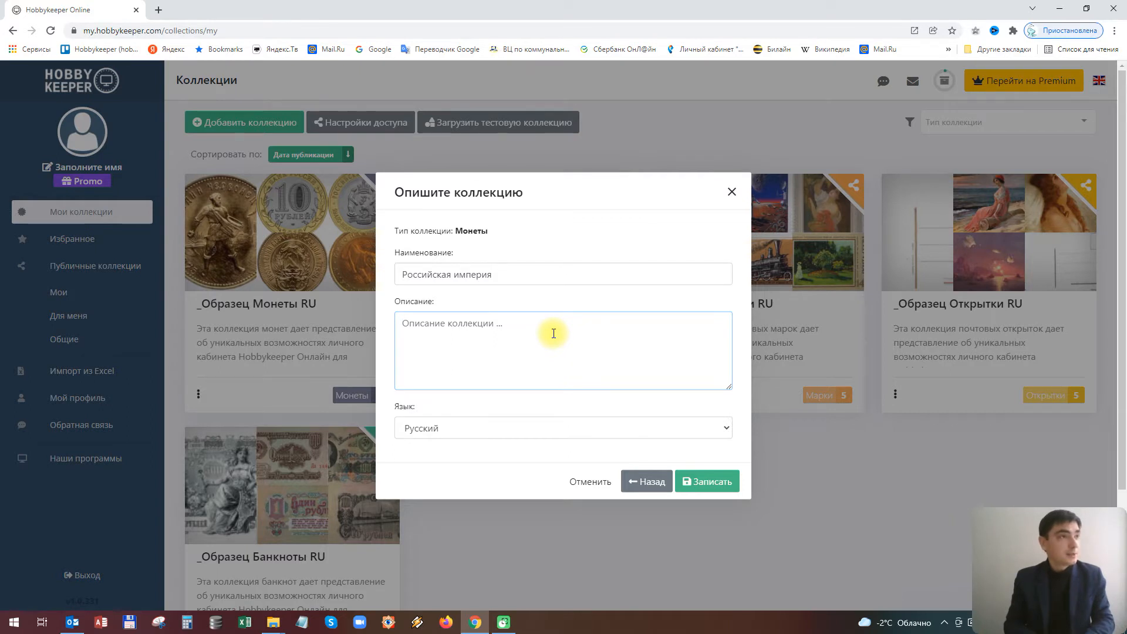
type("Моя")
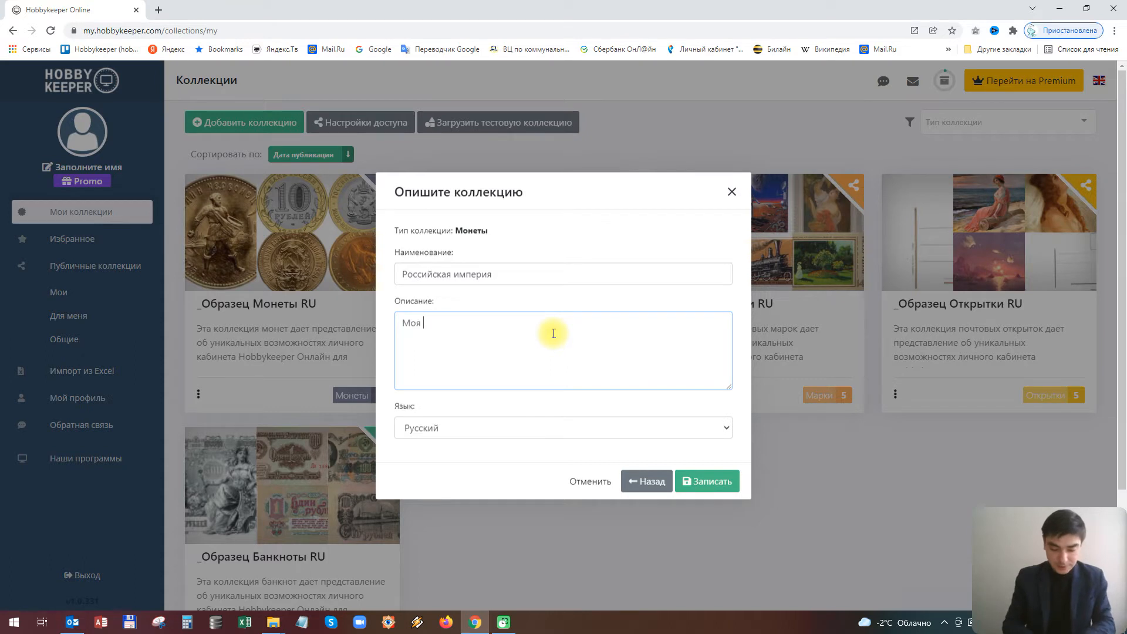
type(" коллекция монет")
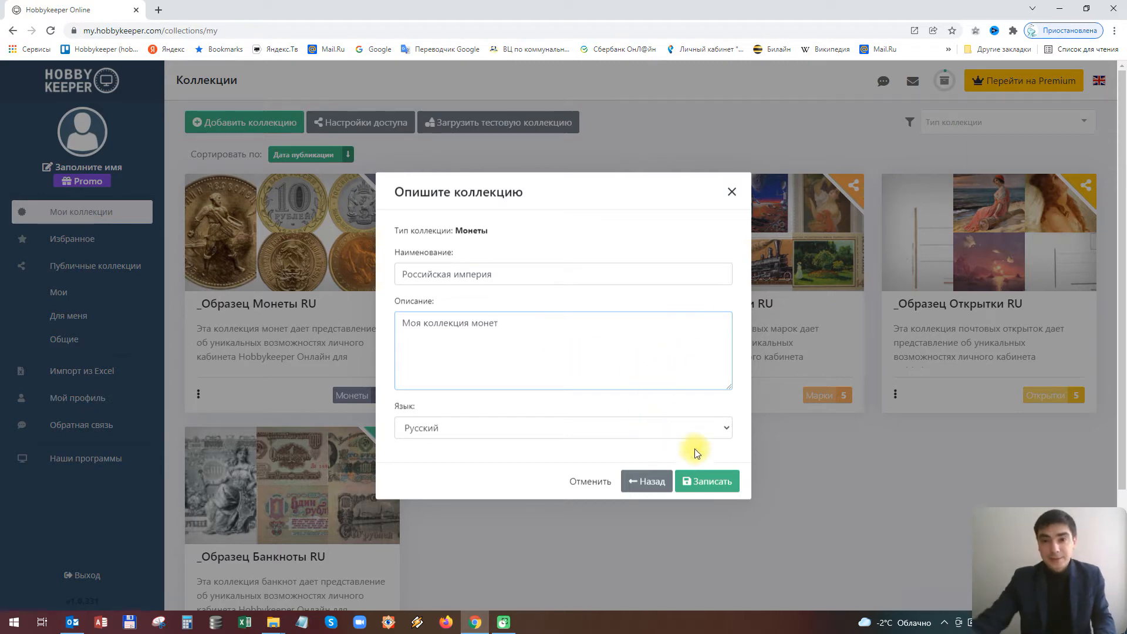
left_click(725, 484)
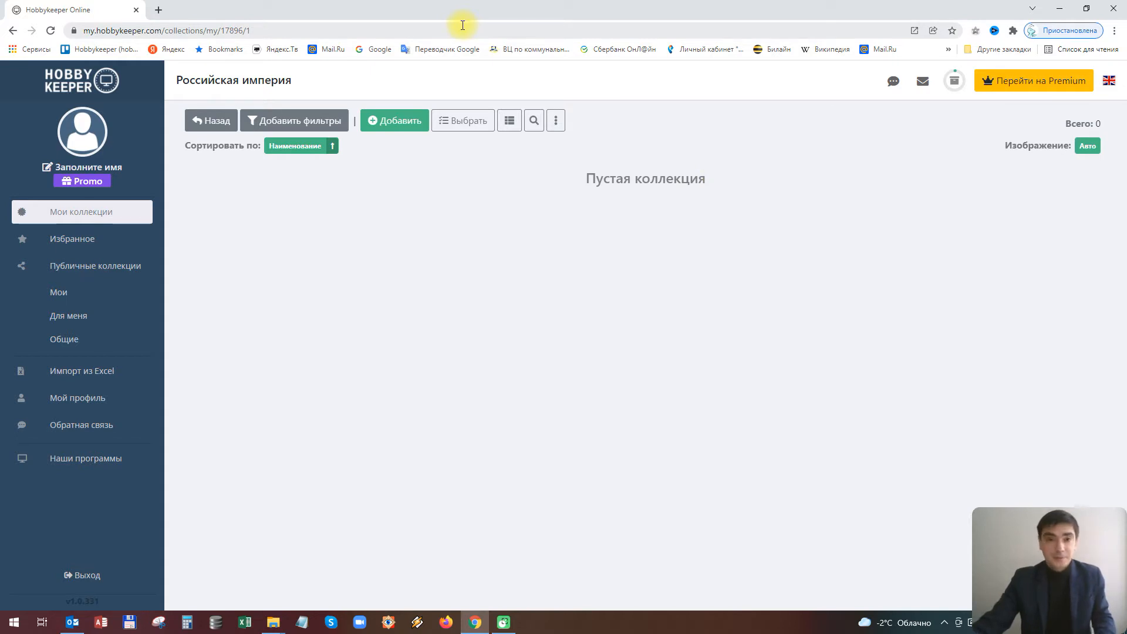
Add a new item named '10 копеек 1861, СПБ' and save it to open its page
left_click(396, 125)
left_click(546, 329)
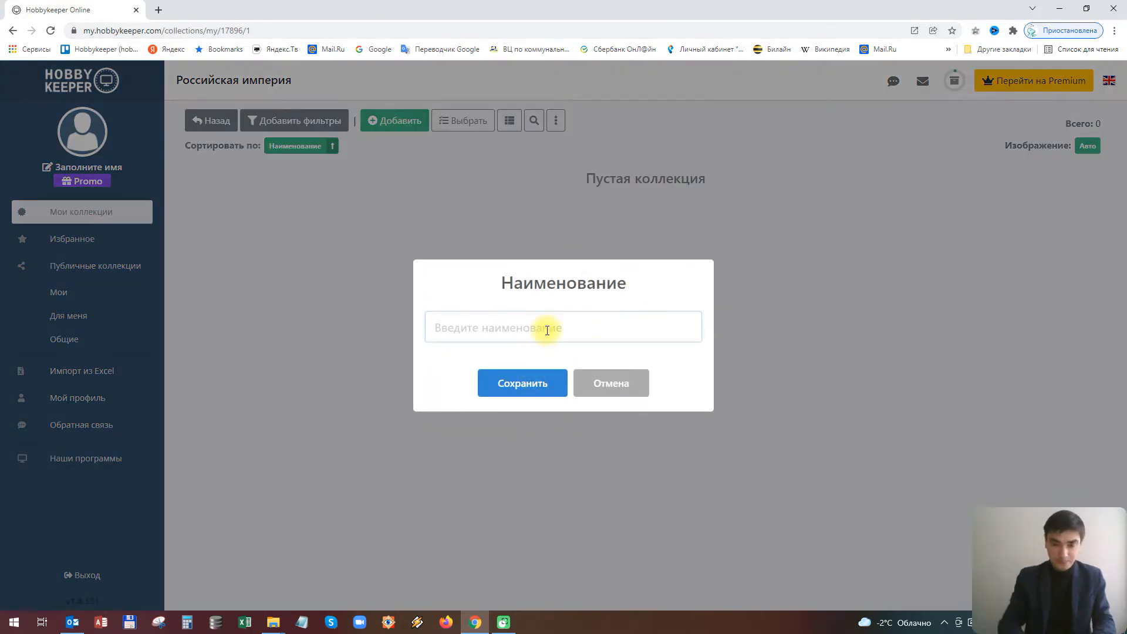
type("10 копее")
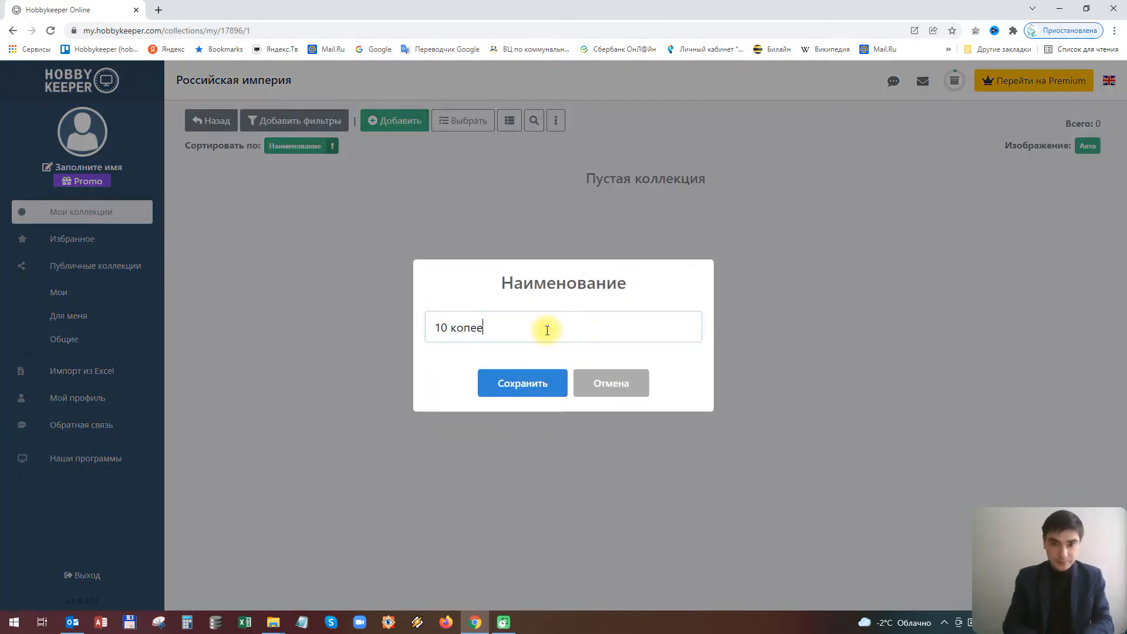
type("к 1861,")
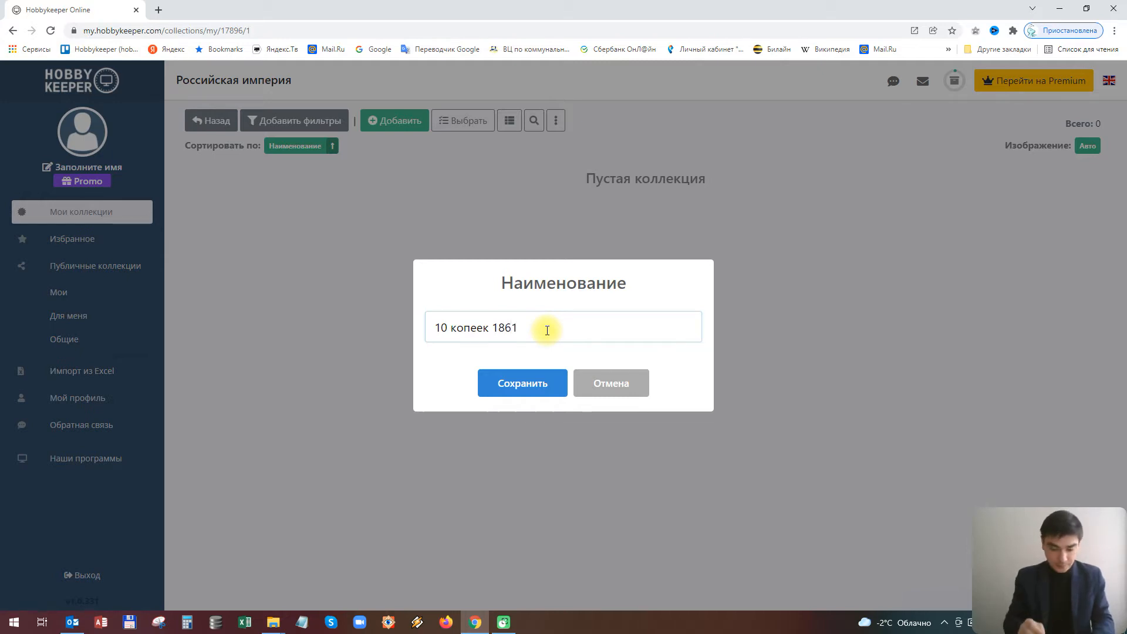
key("BackSpace")
type(", СПБ")
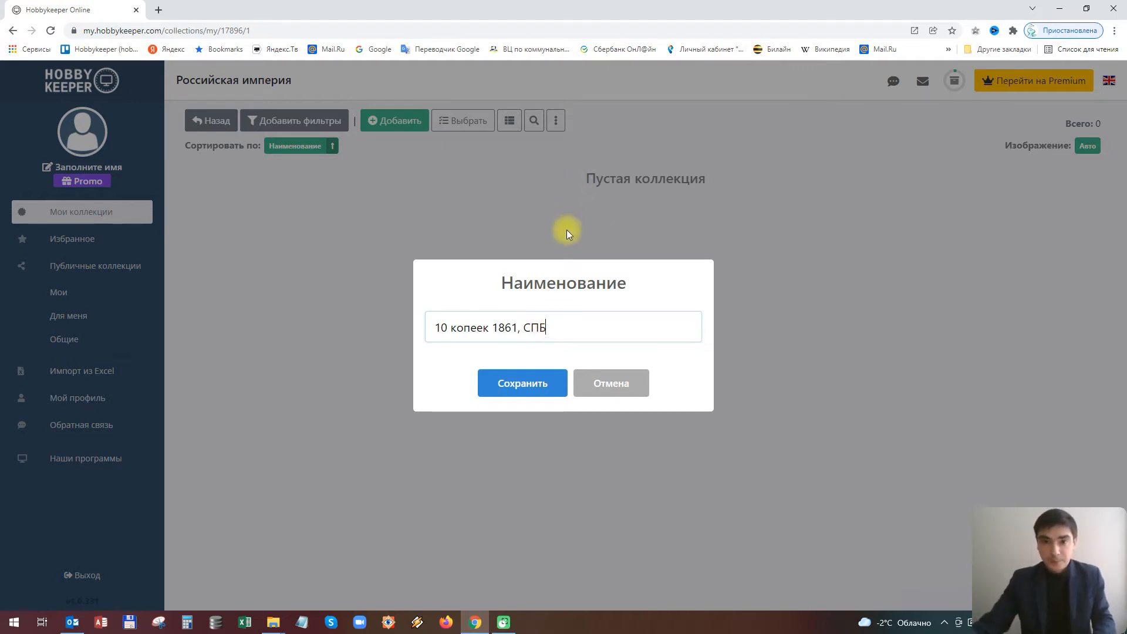
left_click(512, 387)
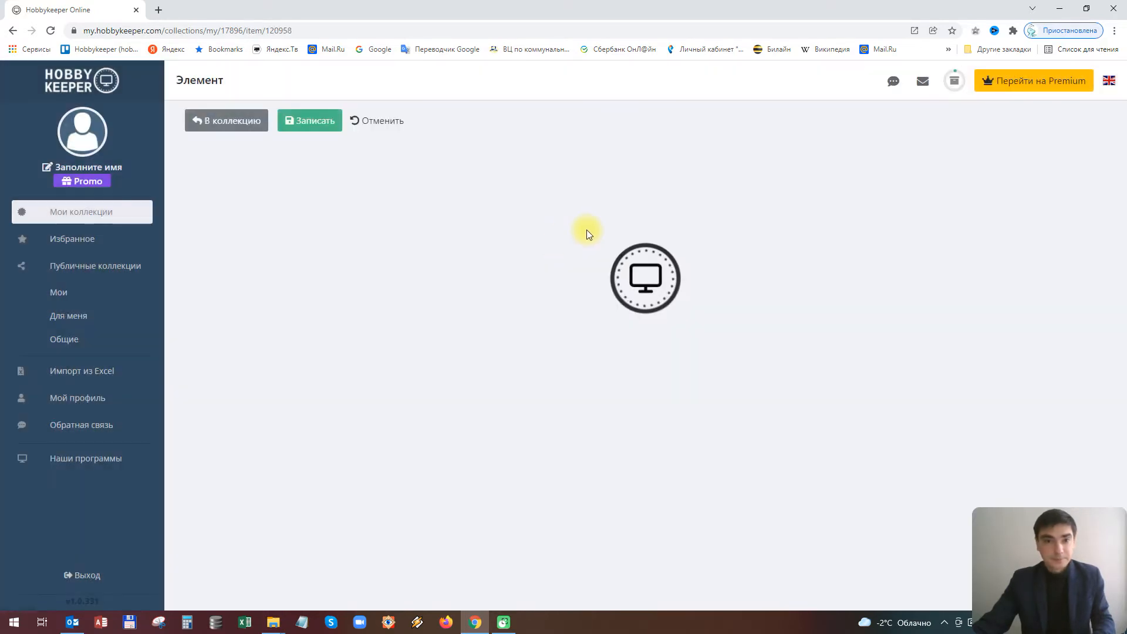
scroll(491, 292, "down", 3)
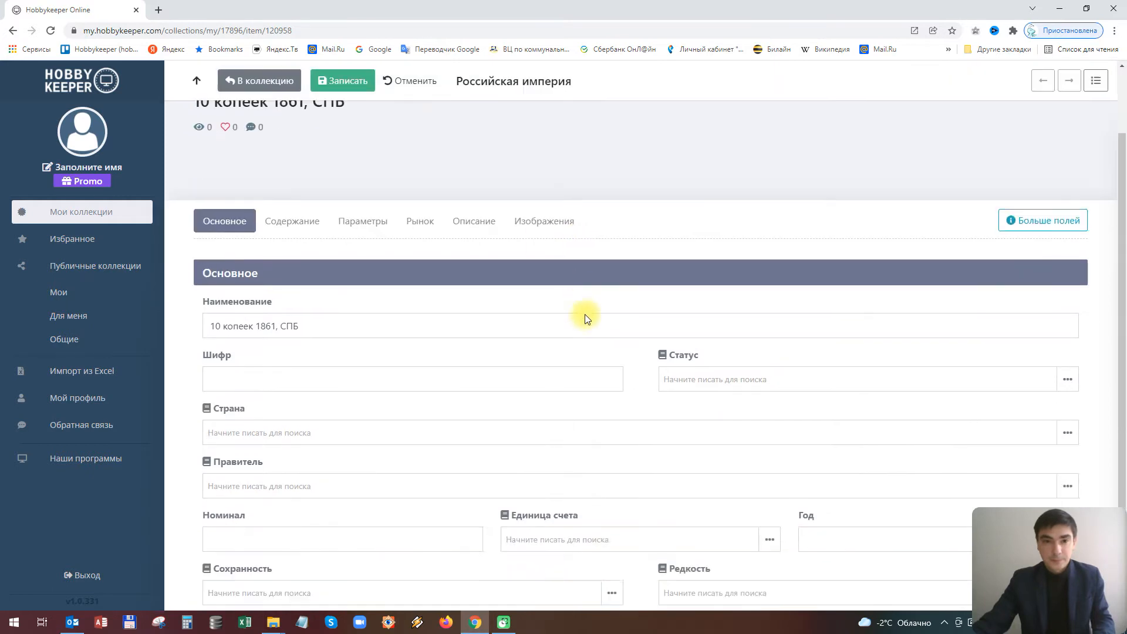
scroll(324, 332, "up", 2)
scroll(326, 335, "up", 1)
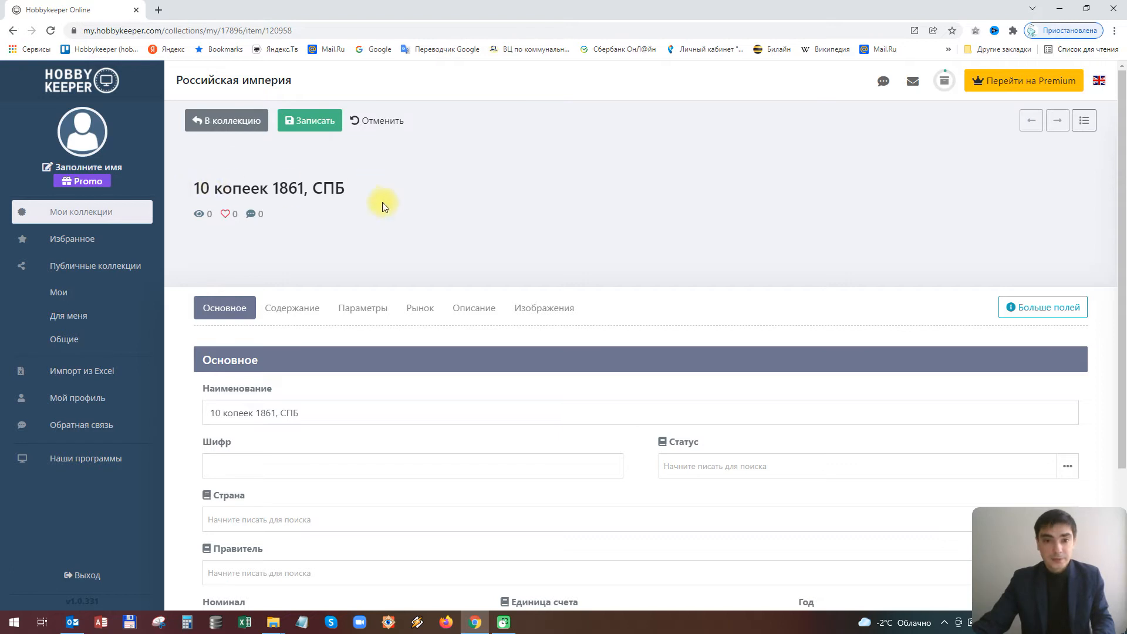
scroll(533, 302, "down", 1)
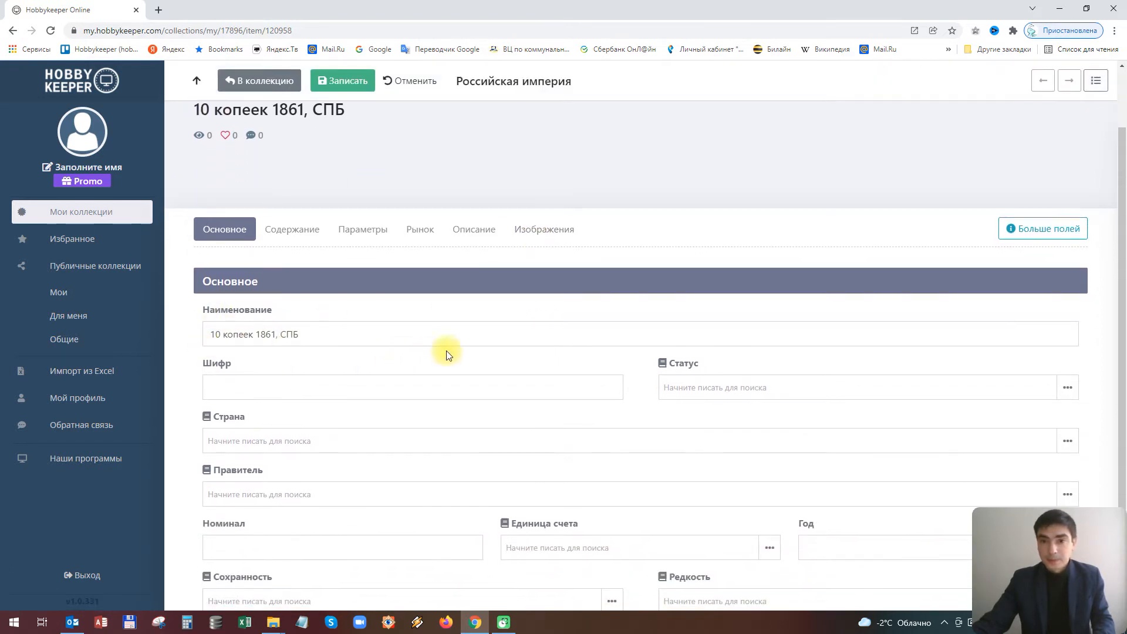
scroll(446, 352, "down", 1)
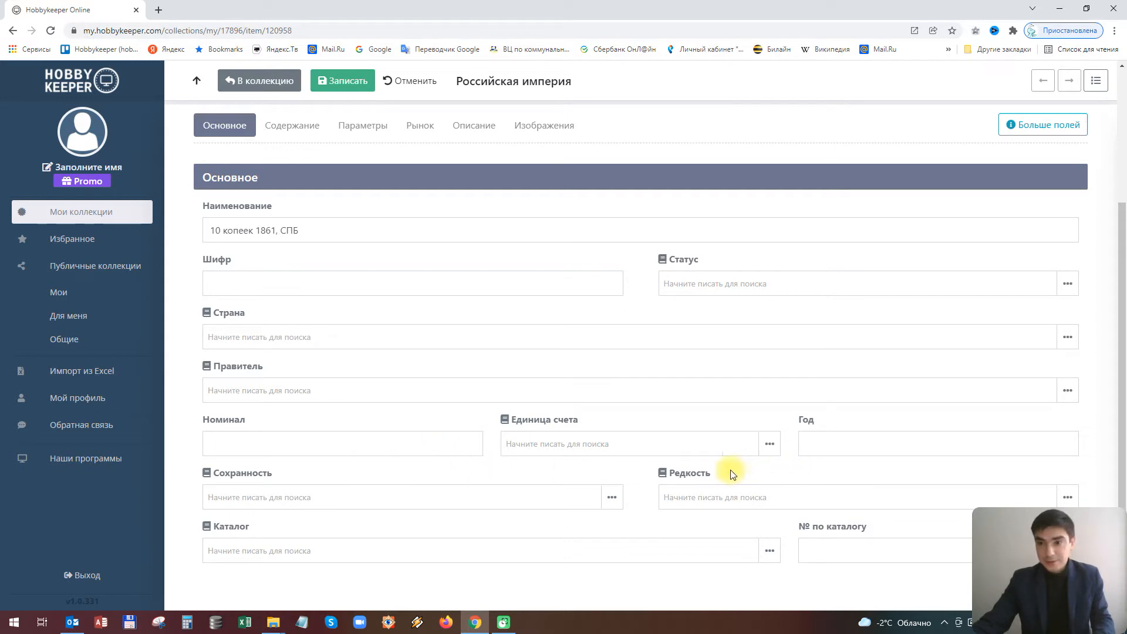
scroll(546, 440, "up", 1)
scroll(372, 297, "up", 1)
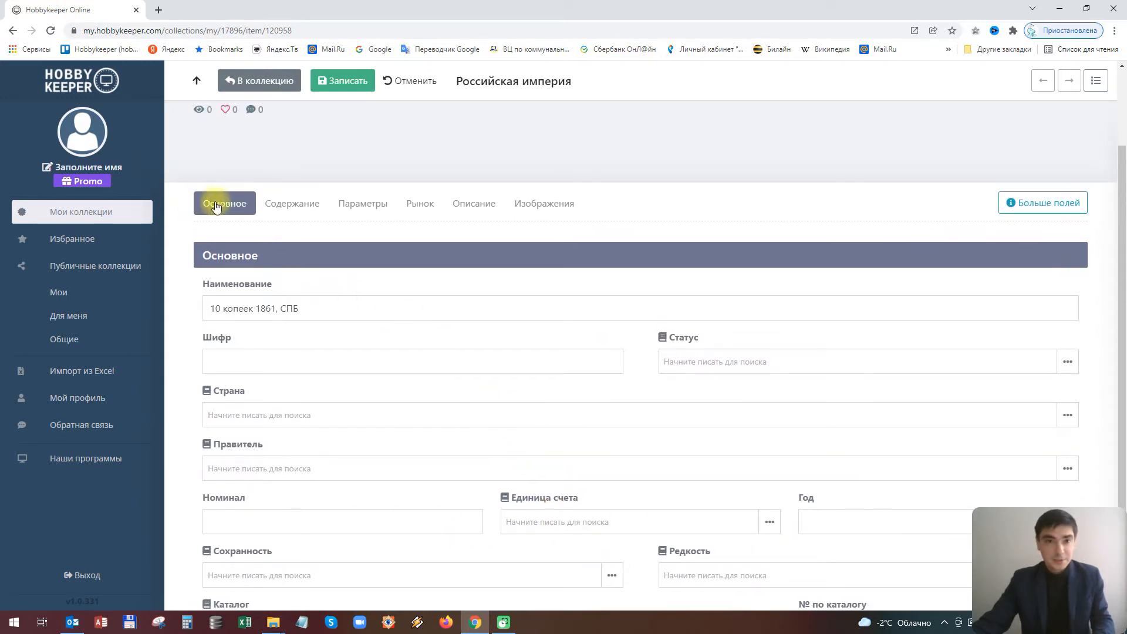
scroll(348, 314, "down", 1)
scroll(346, 313, "down", 1)
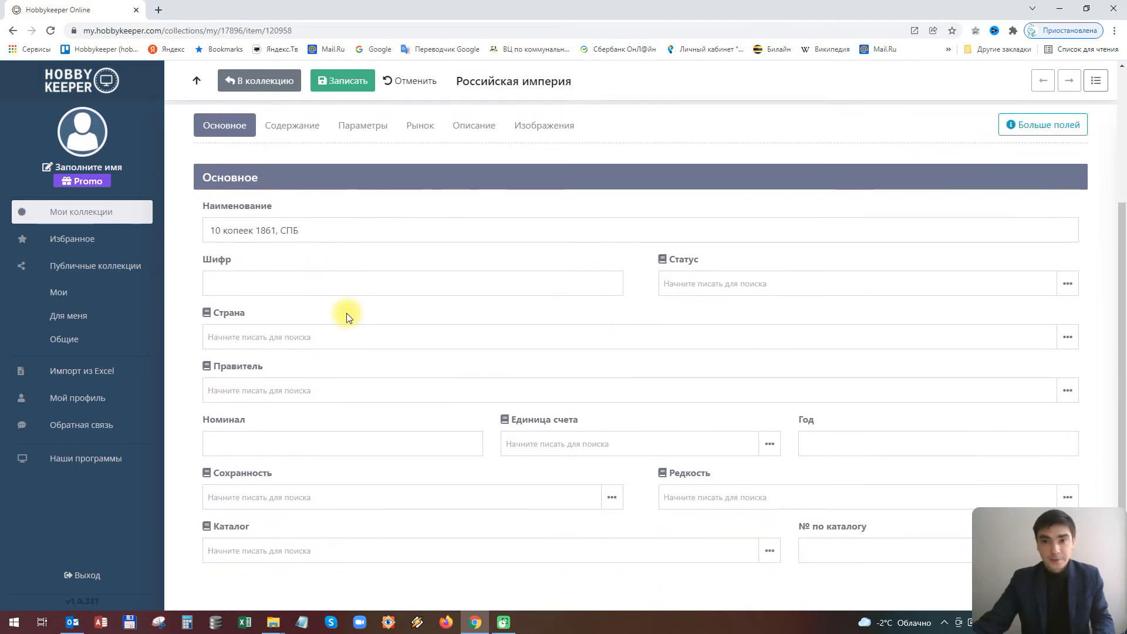
Add a new status 'В наличии' and assign it to the coin
left_click(1068, 284)
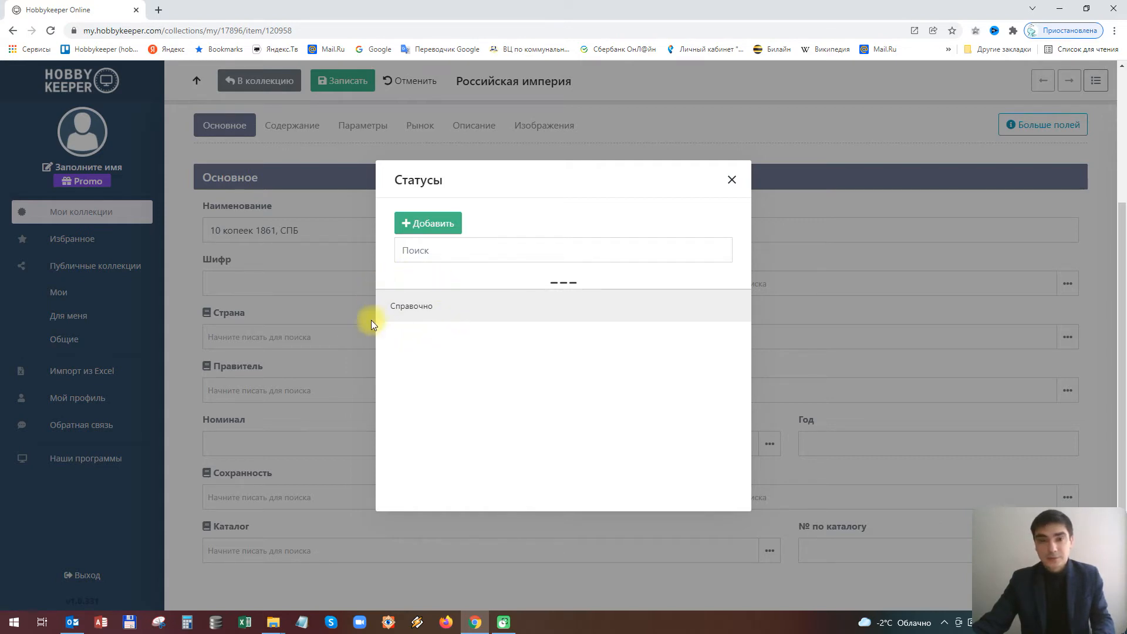
left_click(433, 223)
left_click(488, 287)
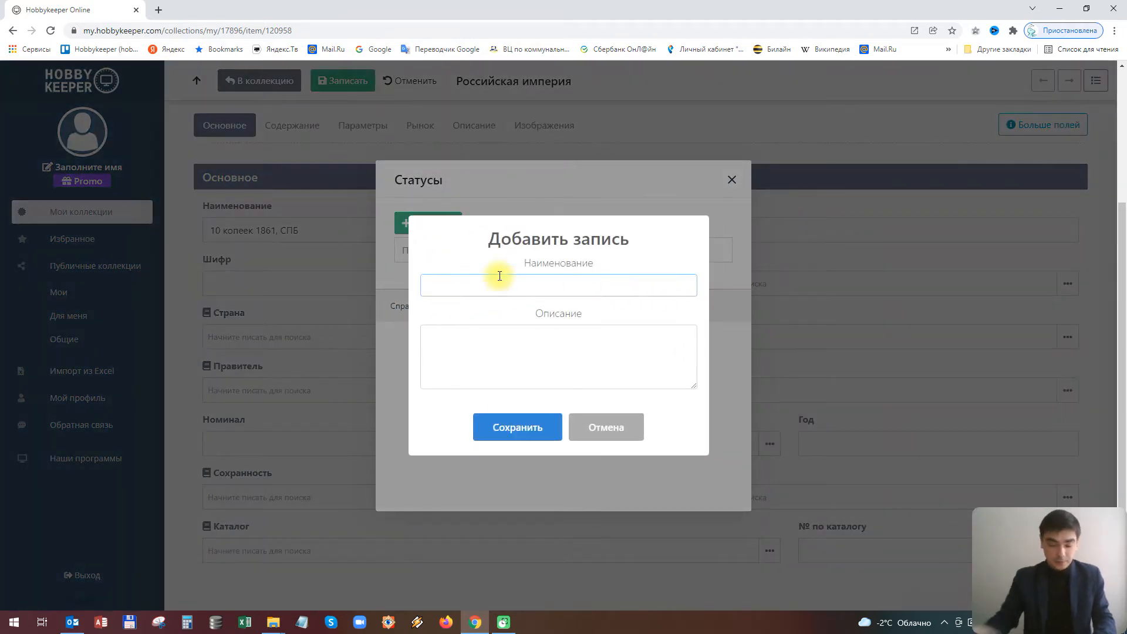
type("В наличии")
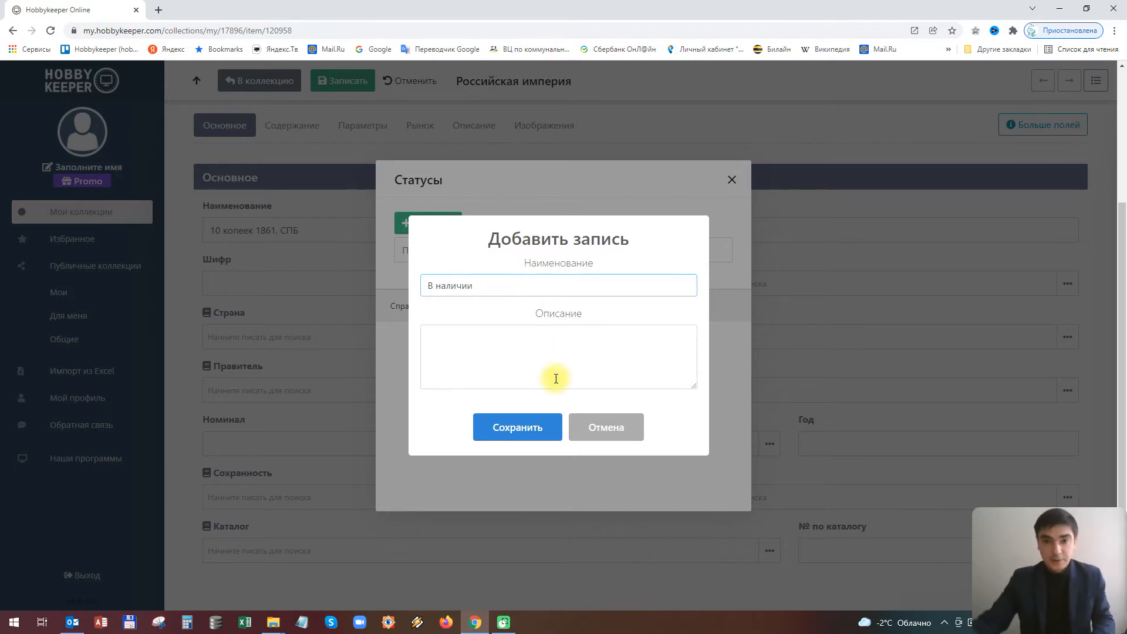
left_click(516, 426)
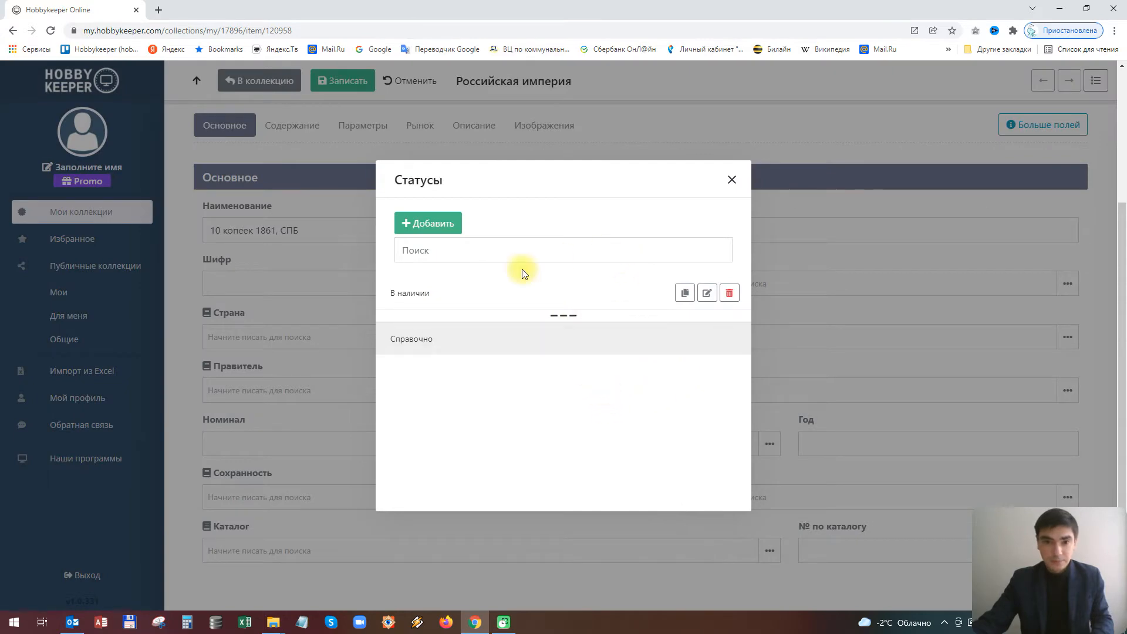
left_click(438, 293)
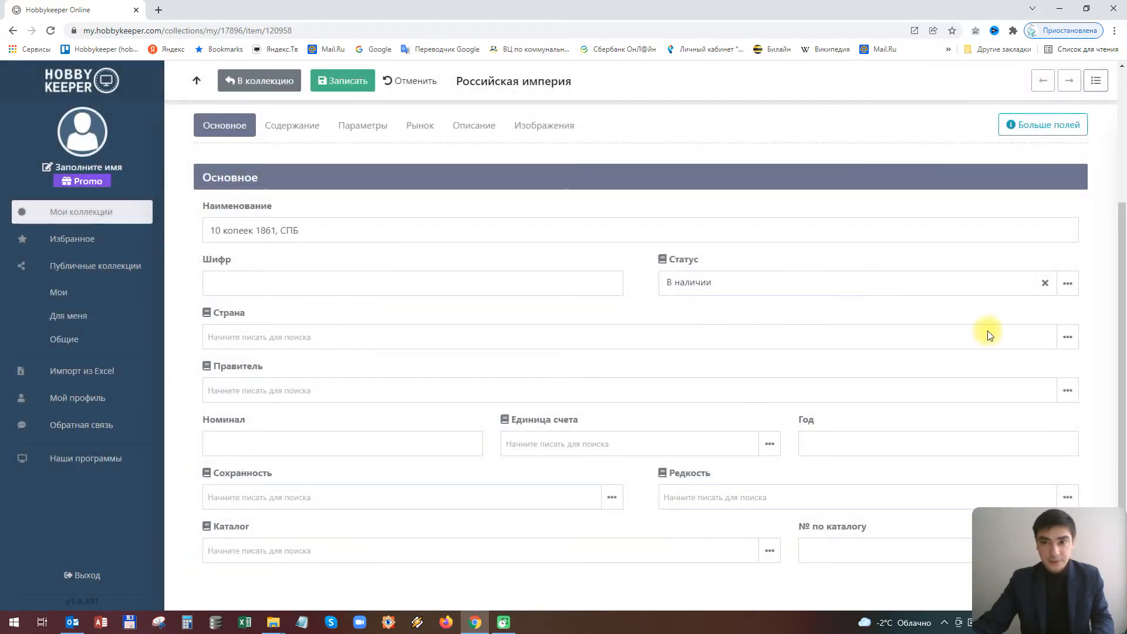
Add the country 'Российская империя' and set it as the coin's country
left_click(1068, 337)
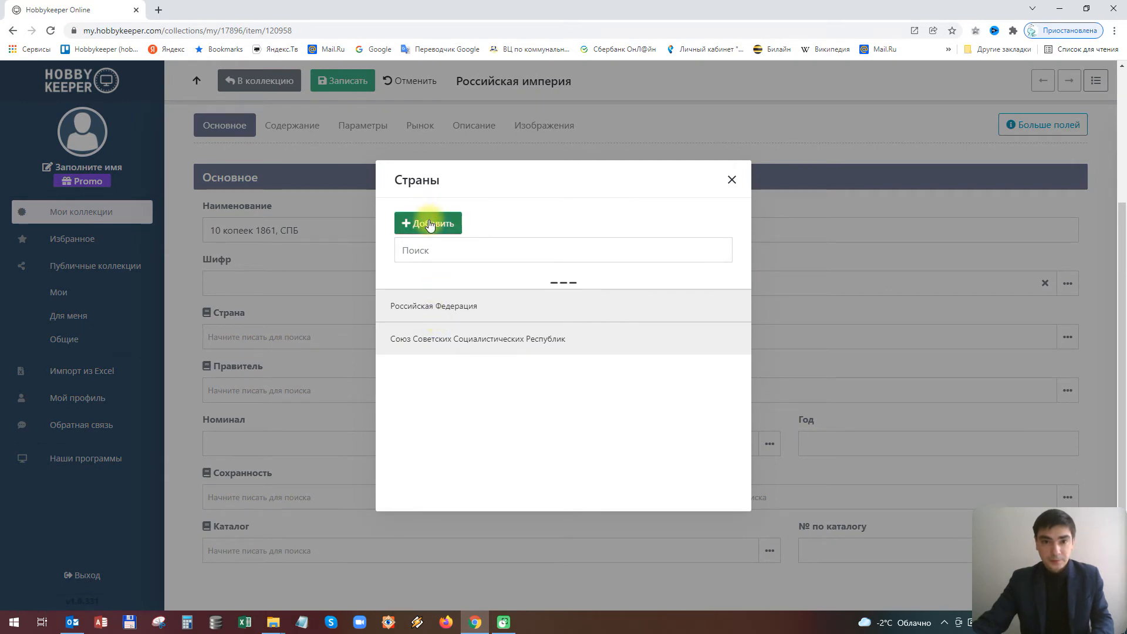
left_click(430, 225)
left_click(486, 284)
type("Российская империя")
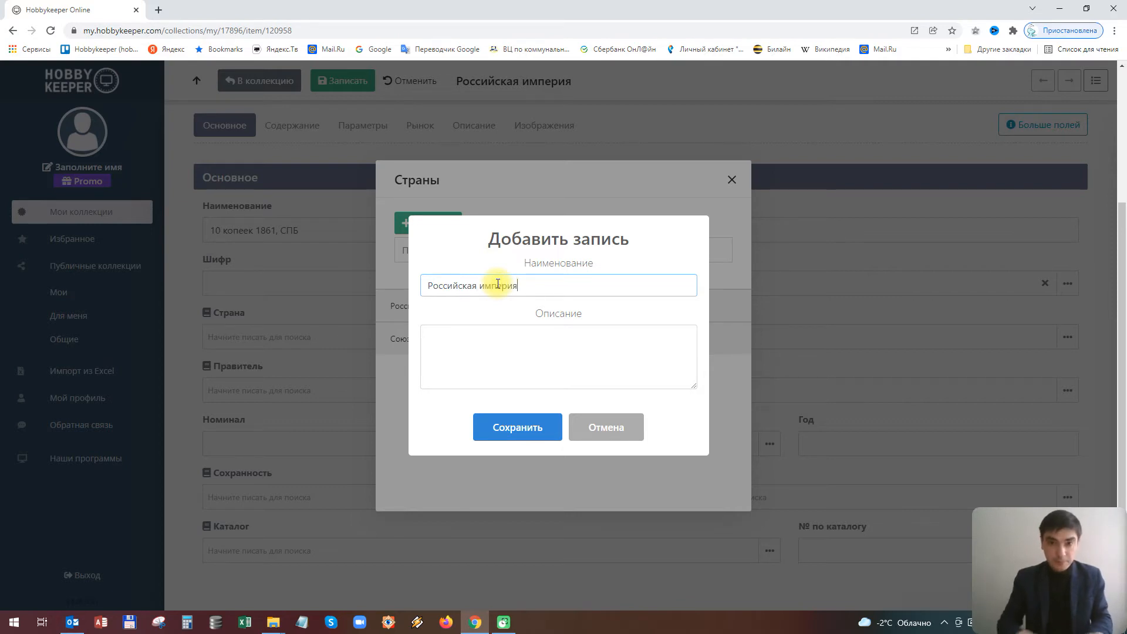
left_click(524, 421)
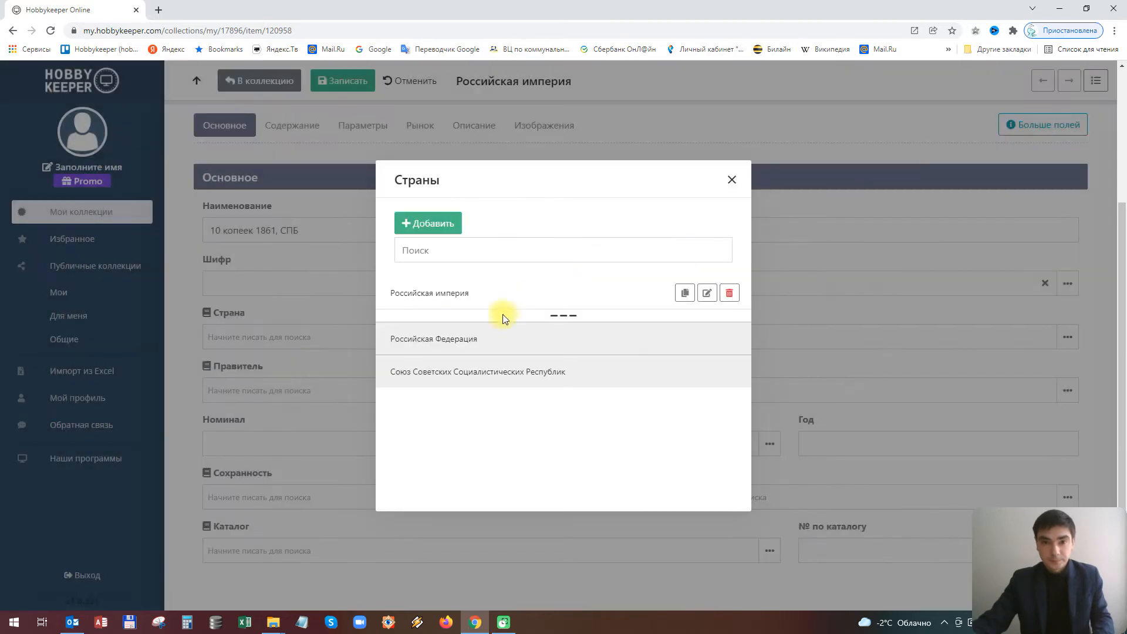
left_click(432, 295)
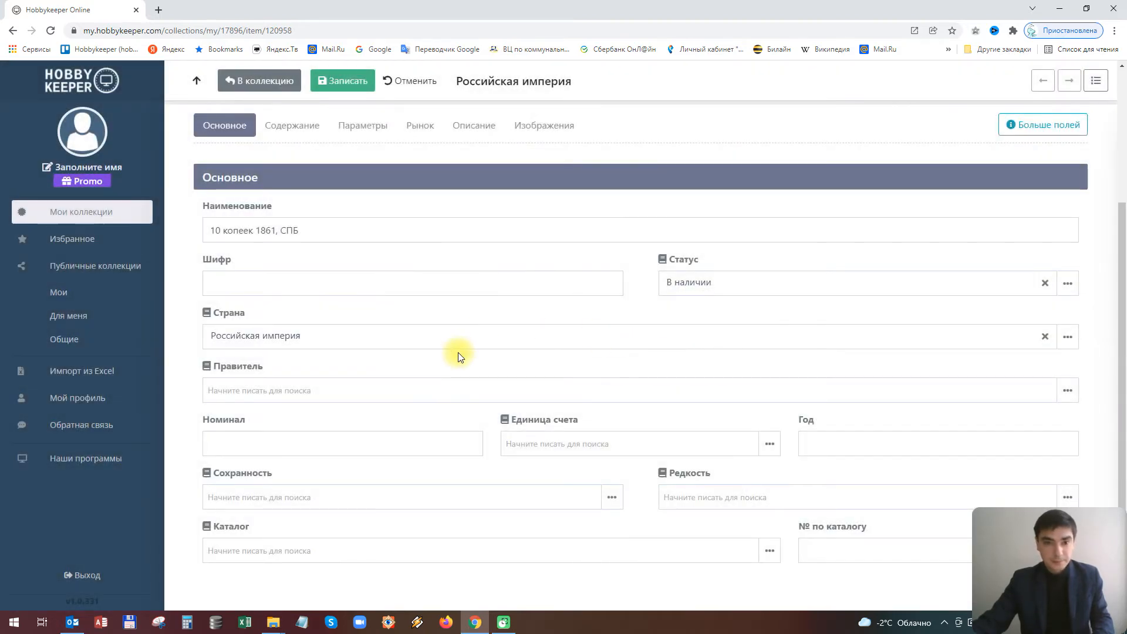
Add the ruler 'Александр II' and set it as the coin's ruler
left_click(1067, 391)
left_click(423, 226)
left_click(441, 285)
type("А")
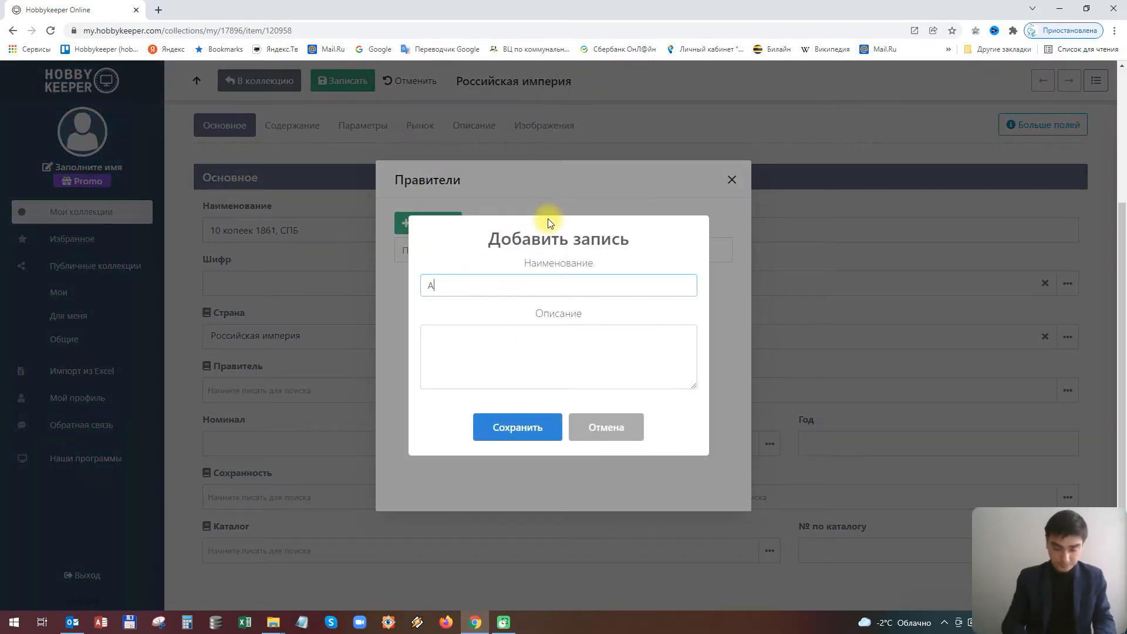
type("лек")
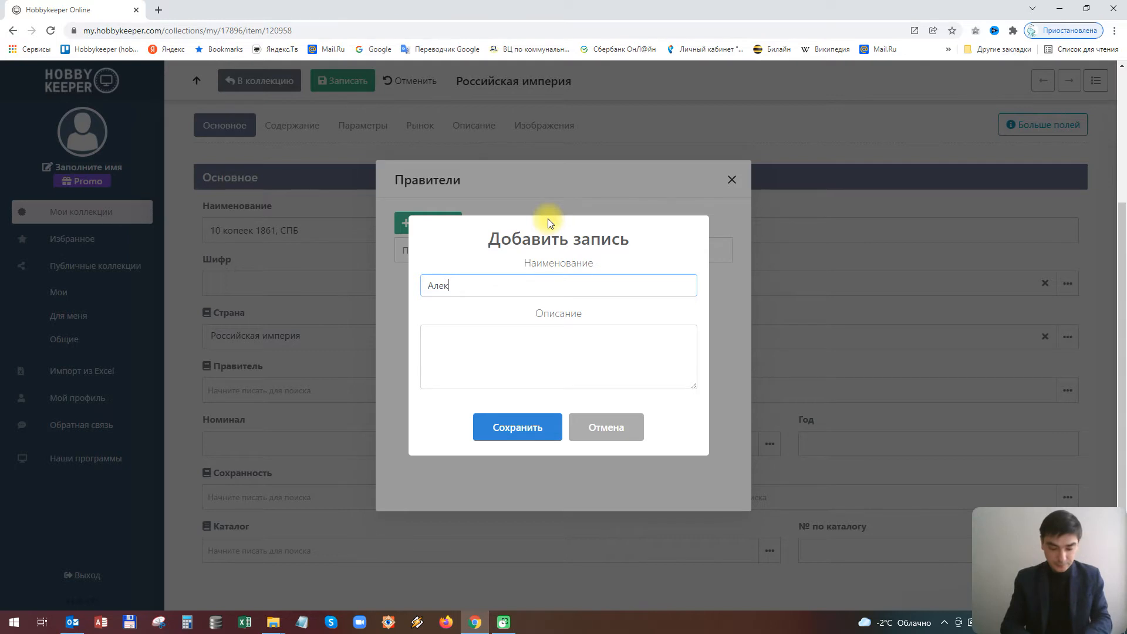
type("санд")
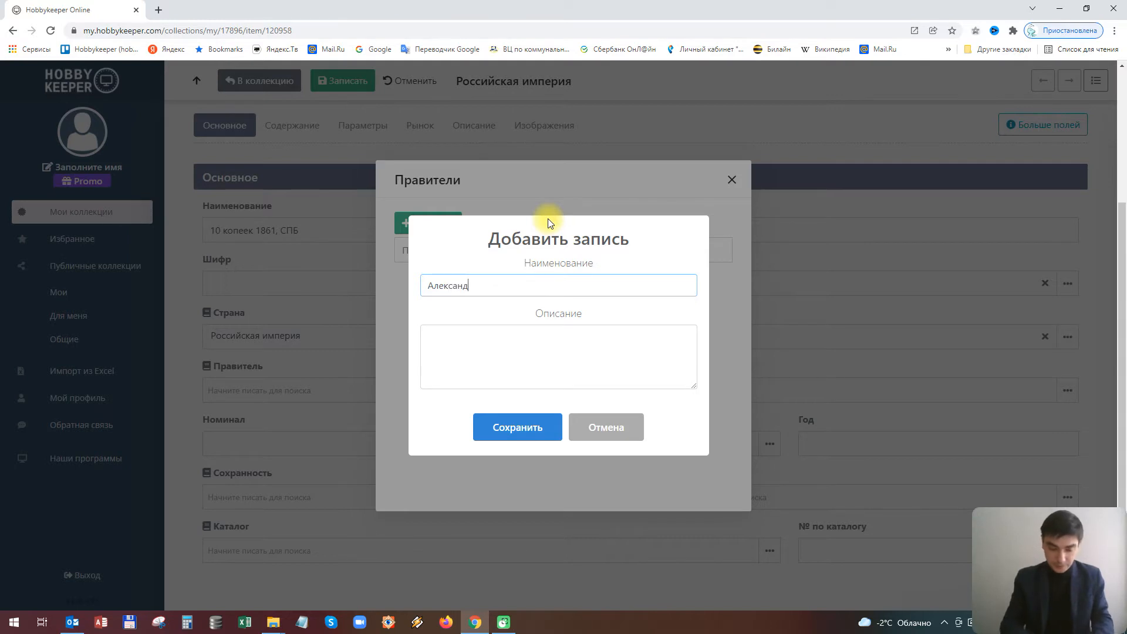
type("р II")
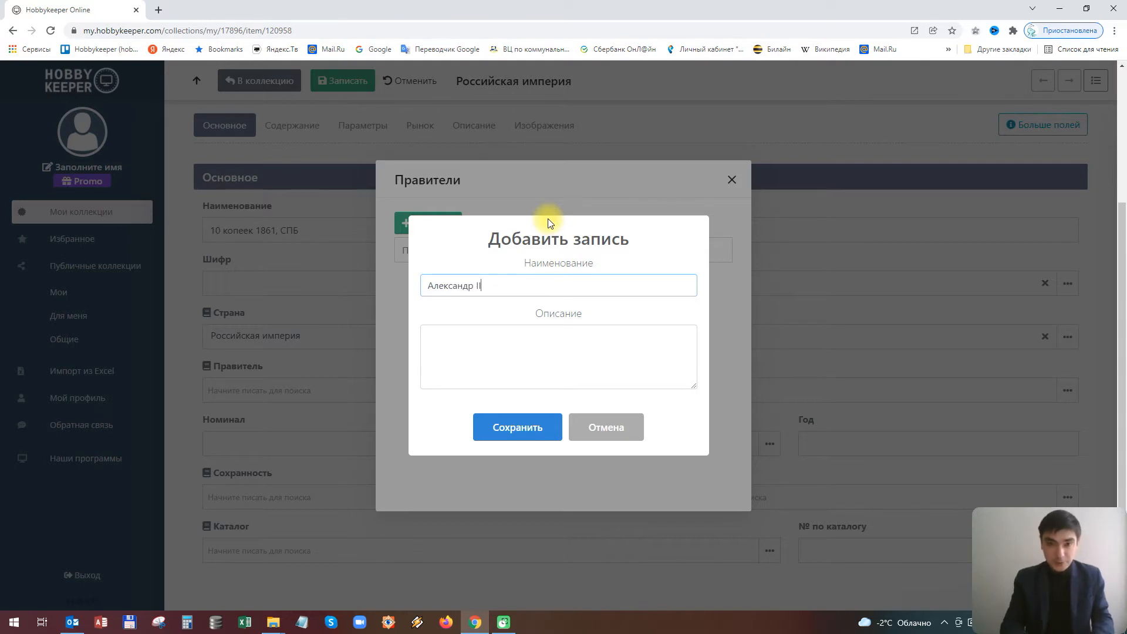
left_click(516, 428)
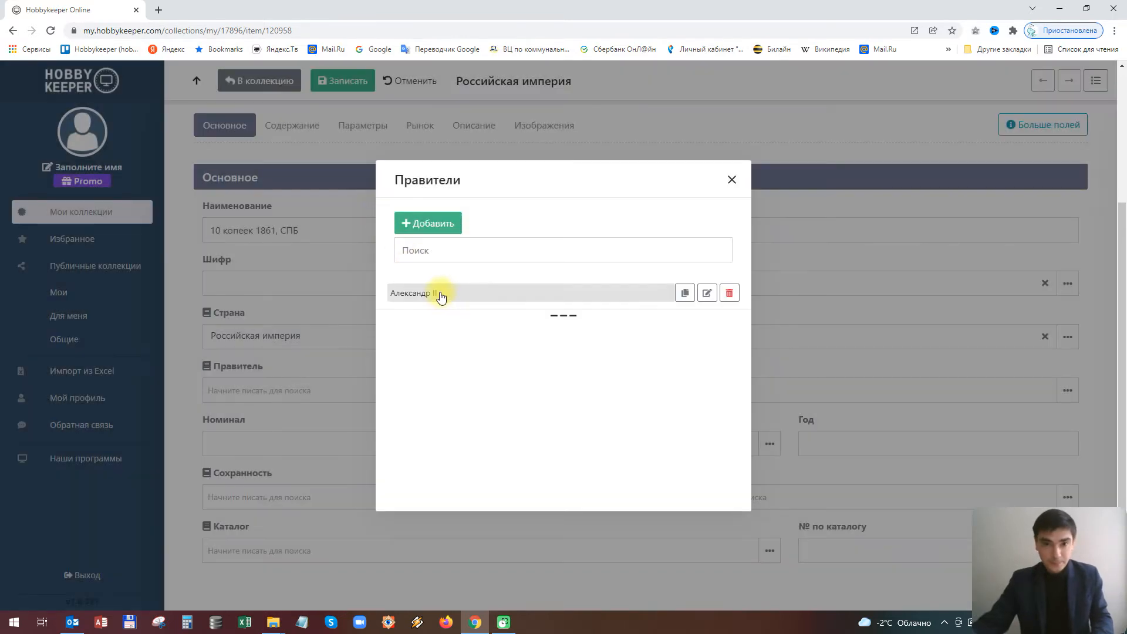
left_click(439, 295)
Enter denomination 10, add and pick the new unit 'копейка', then move to the Год field
left_click(271, 436)
type("10")
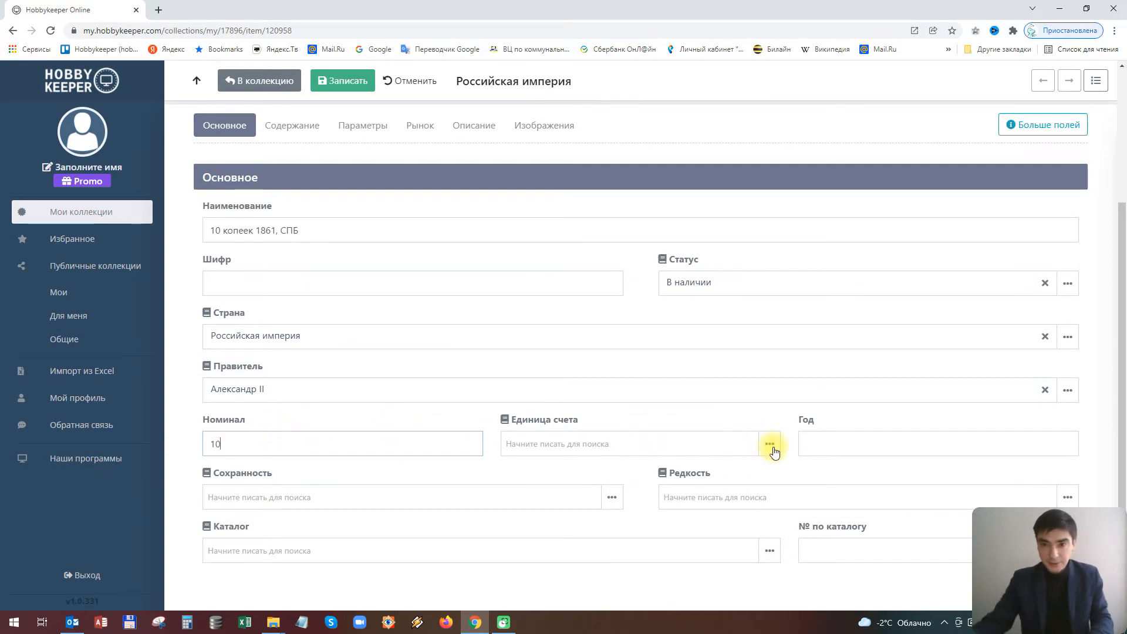
left_click(772, 447)
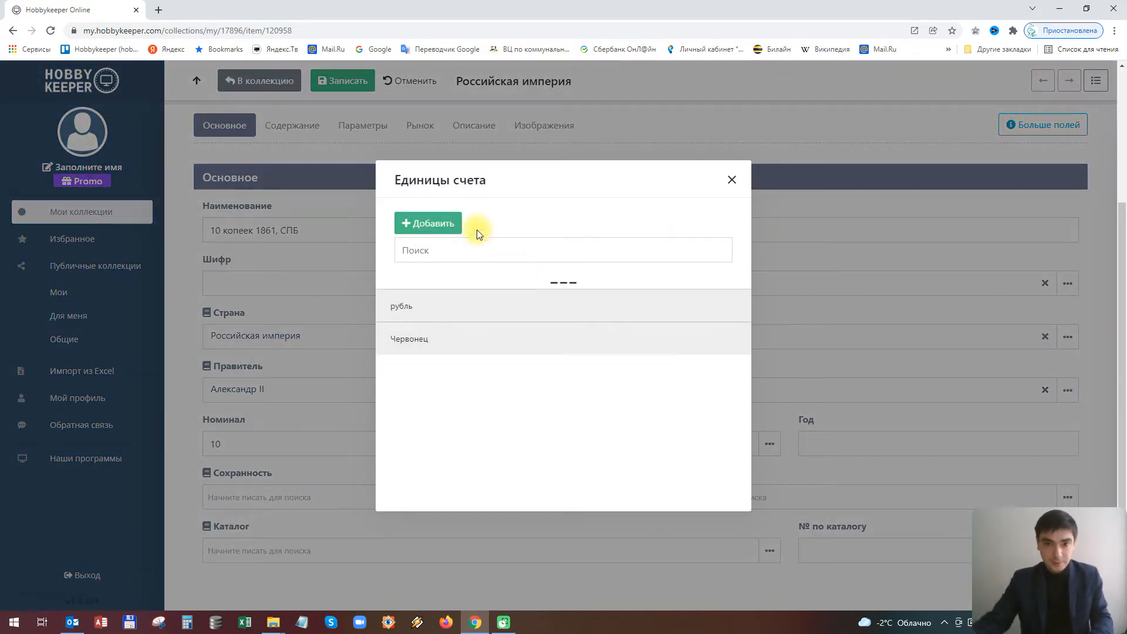
left_click(428, 223)
type("rjgtq")
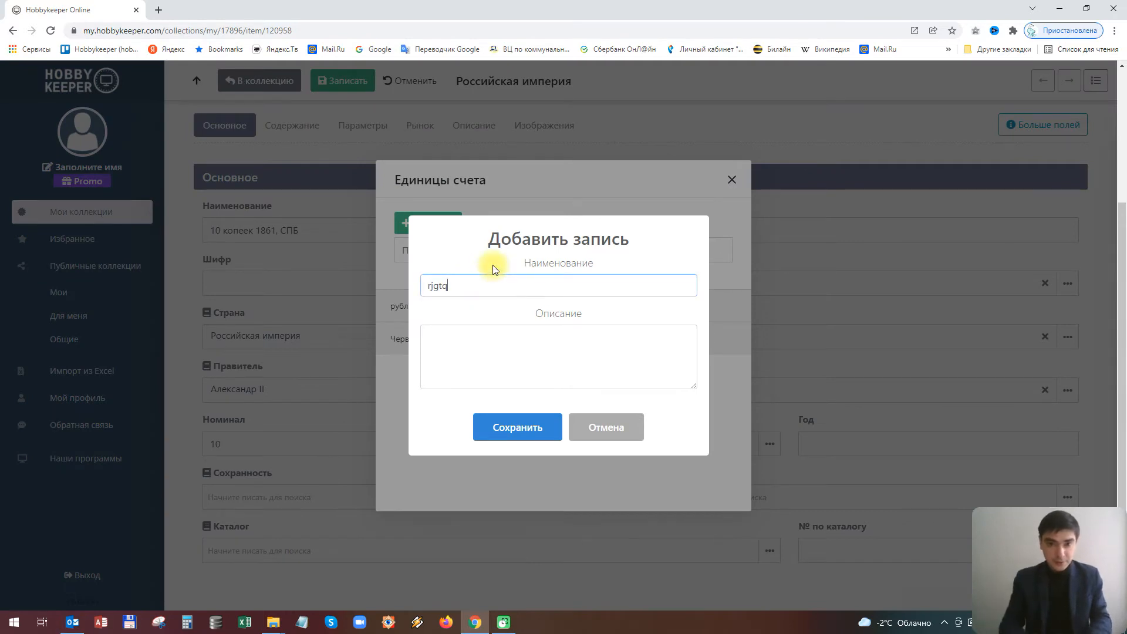
key("BackSpace")
key("BackSpace")
key("BackSpace")
key("BackSpace")
key("BackSpace")
type("копейка")
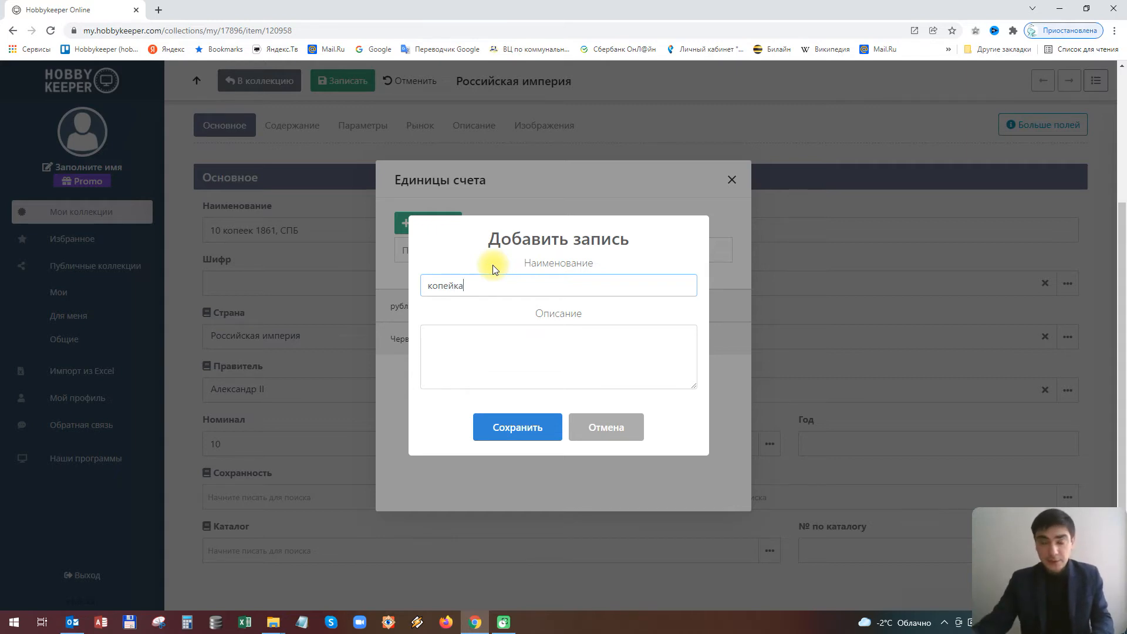
left_click(501, 435)
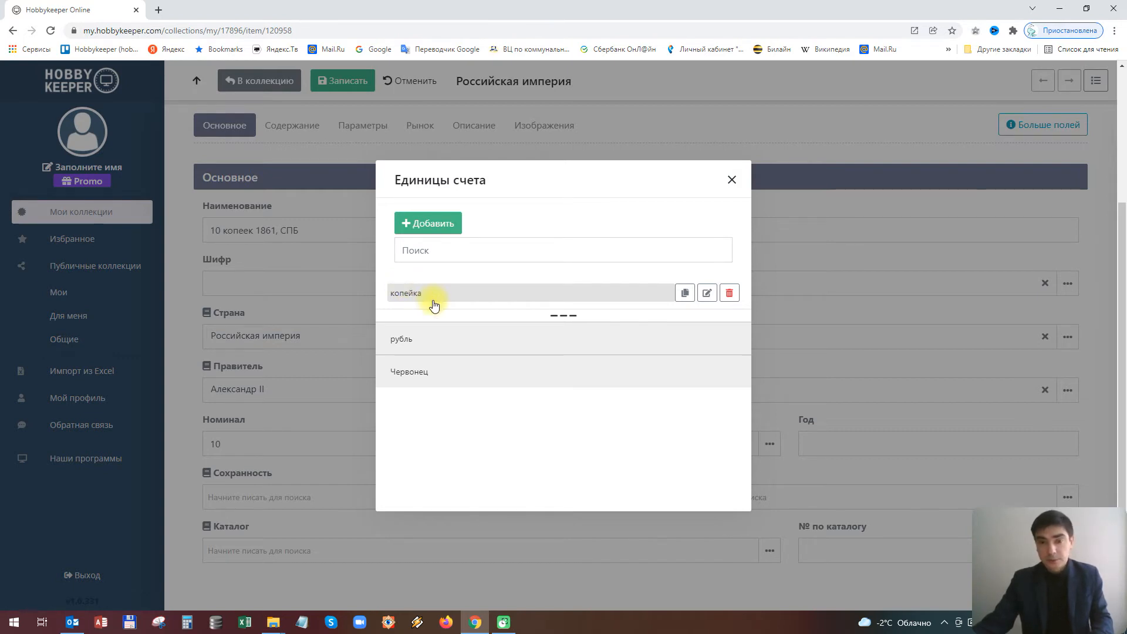
left_click(428, 296)
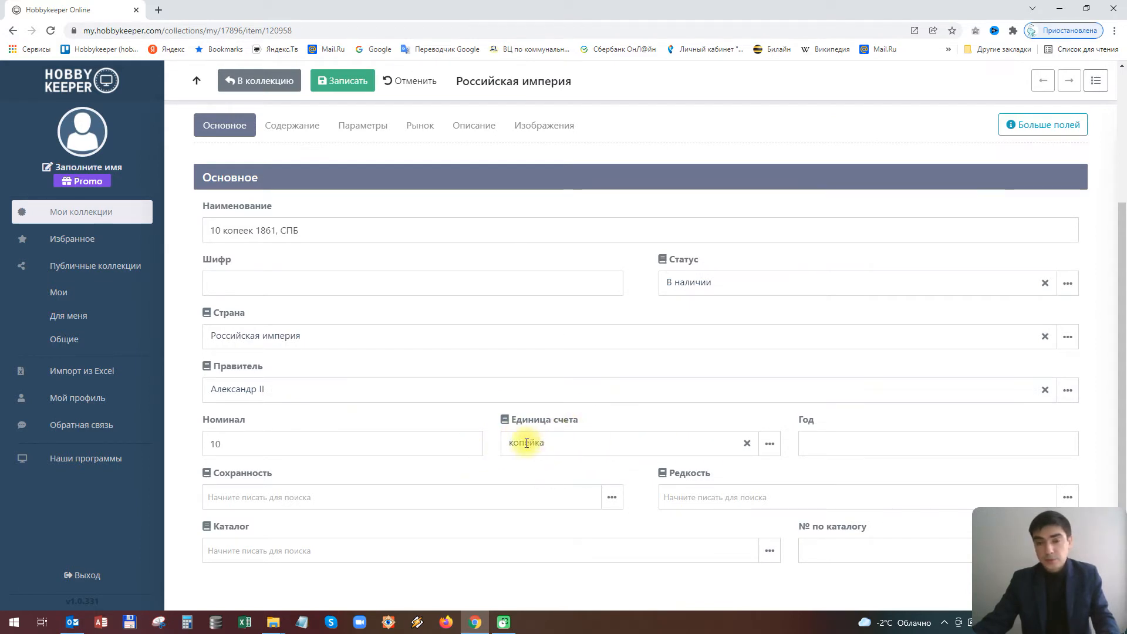
left_click(845, 436)
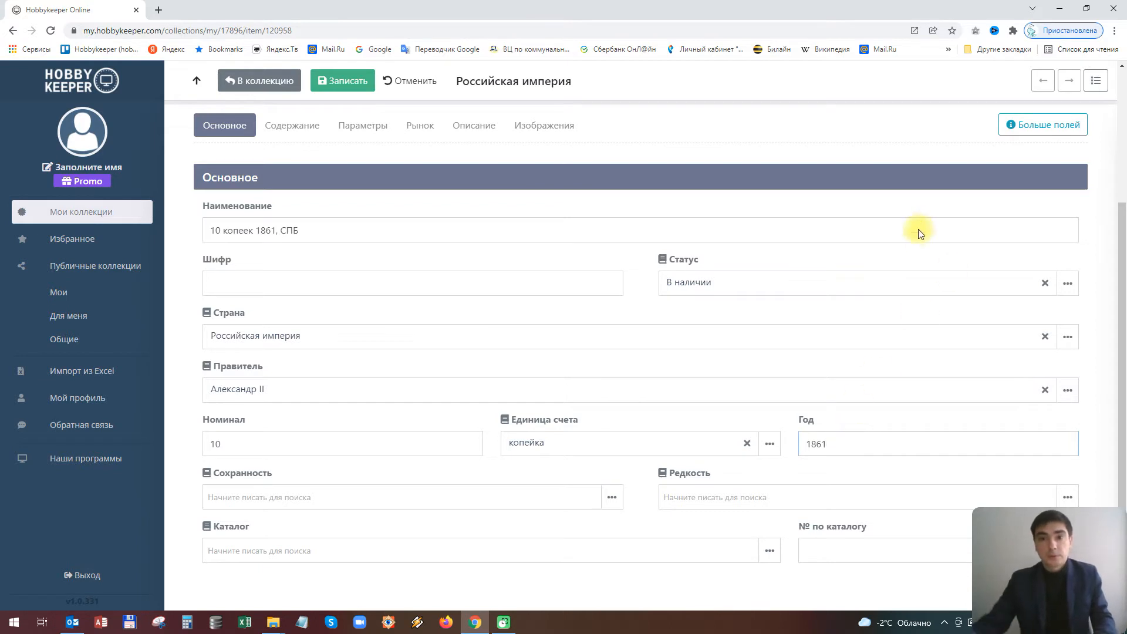
Switch to the Содержание section, then on to the Параметры section with its empty fields
scroll(569, 351, "up", 3)
left_click(282, 311)
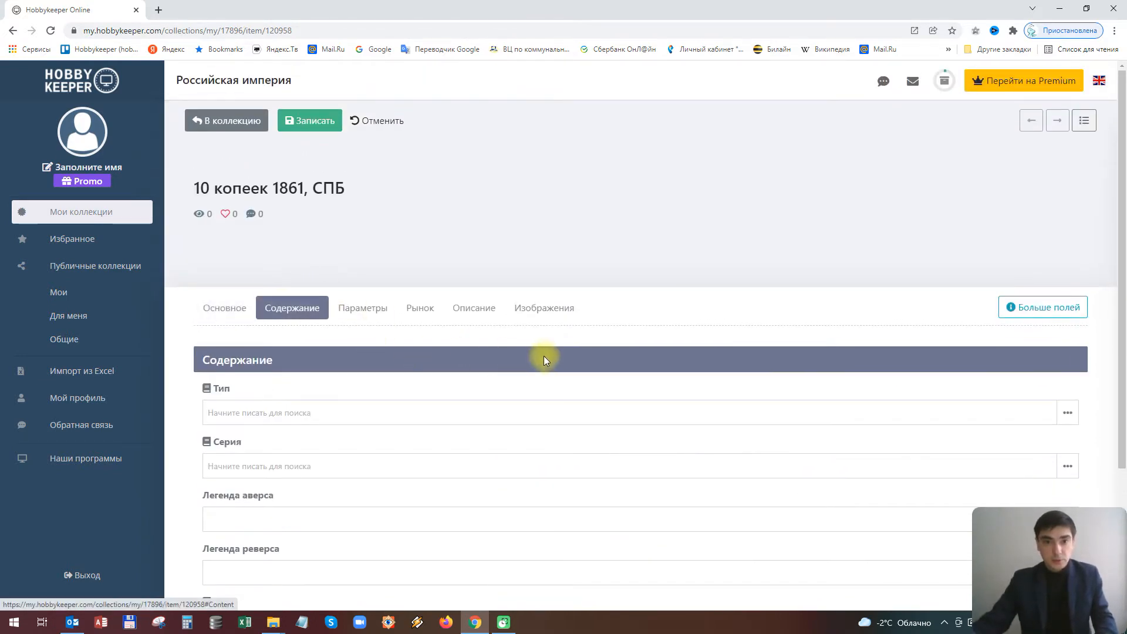
scroll(543, 356, "down", 3)
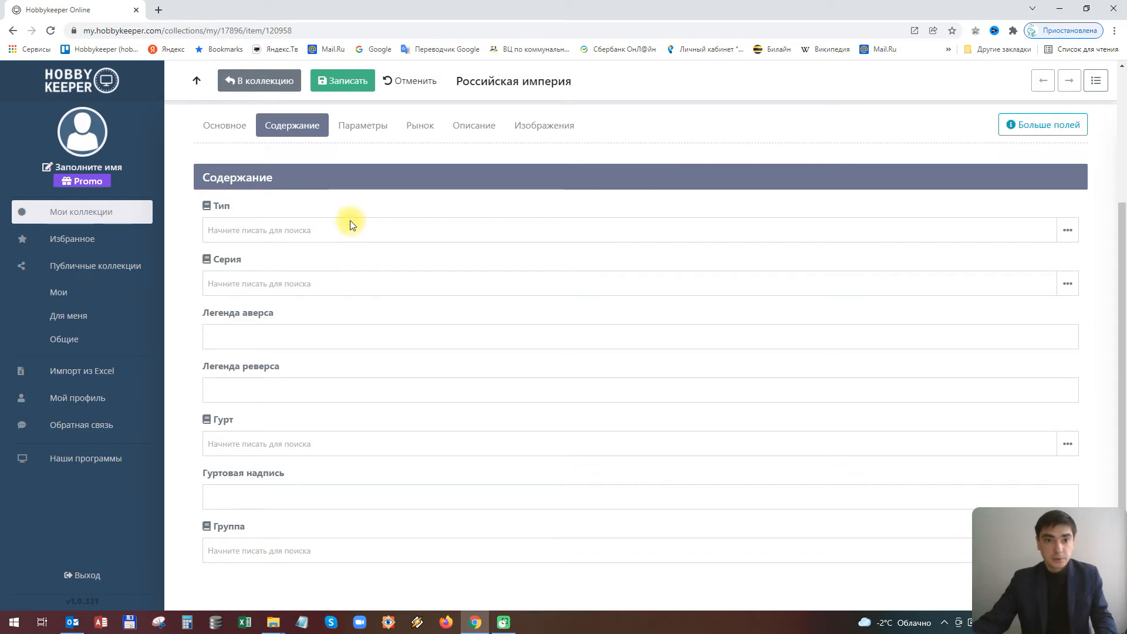
left_click(353, 121)
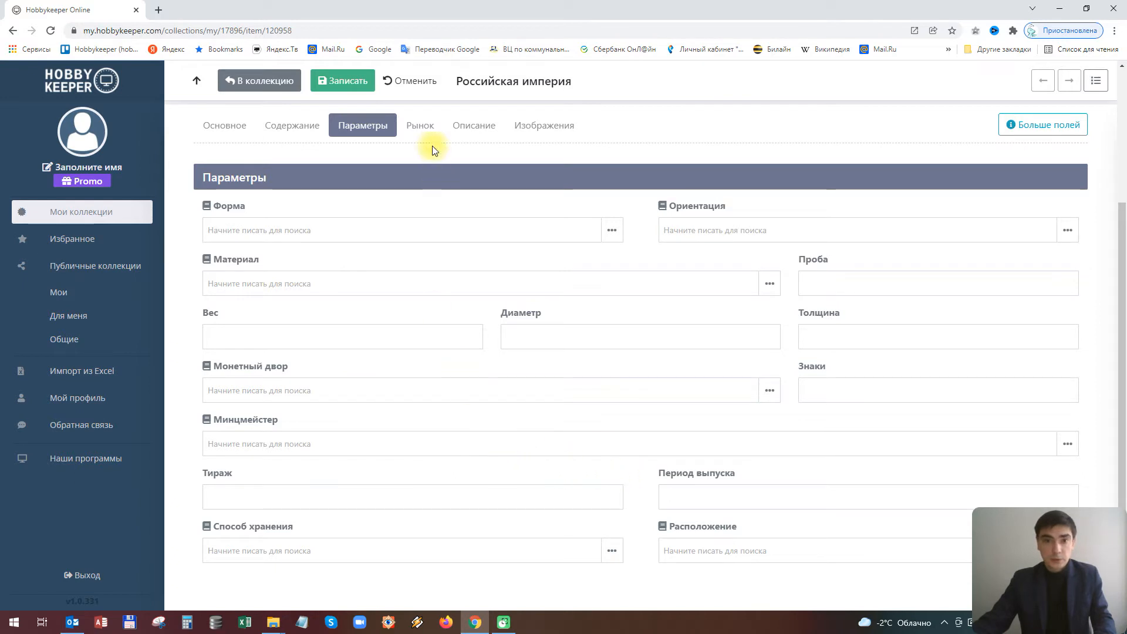
Review the Рынок purchase and sale fields, then switch to the Описание section
left_click(420, 124)
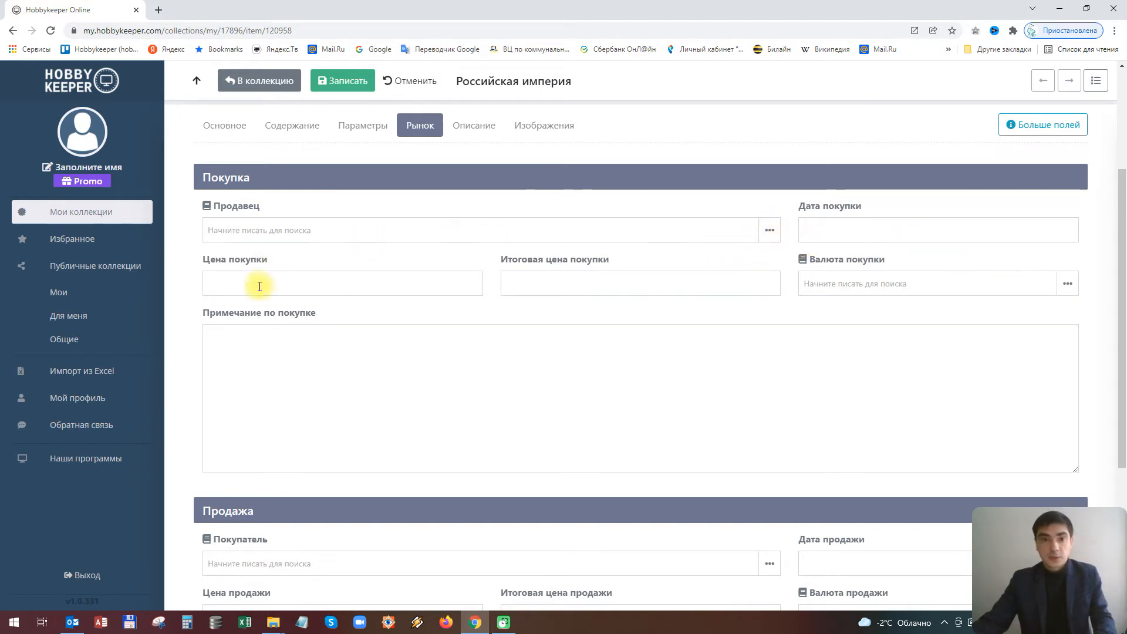
scroll(508, 296, "down", 4)
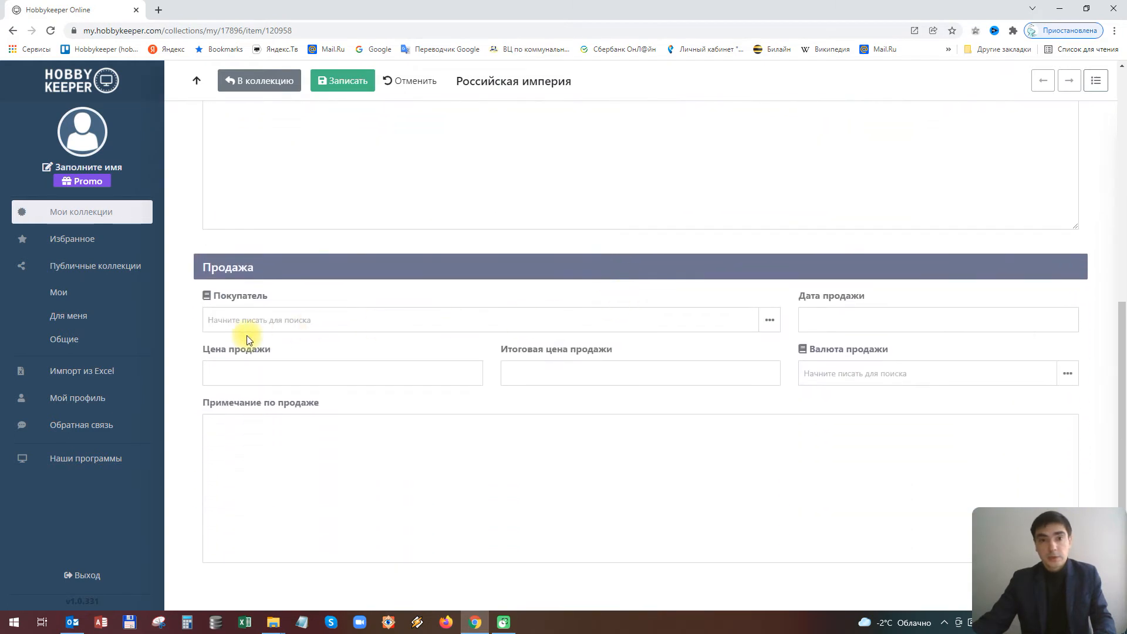
scroll(586, 269, "up", 7)
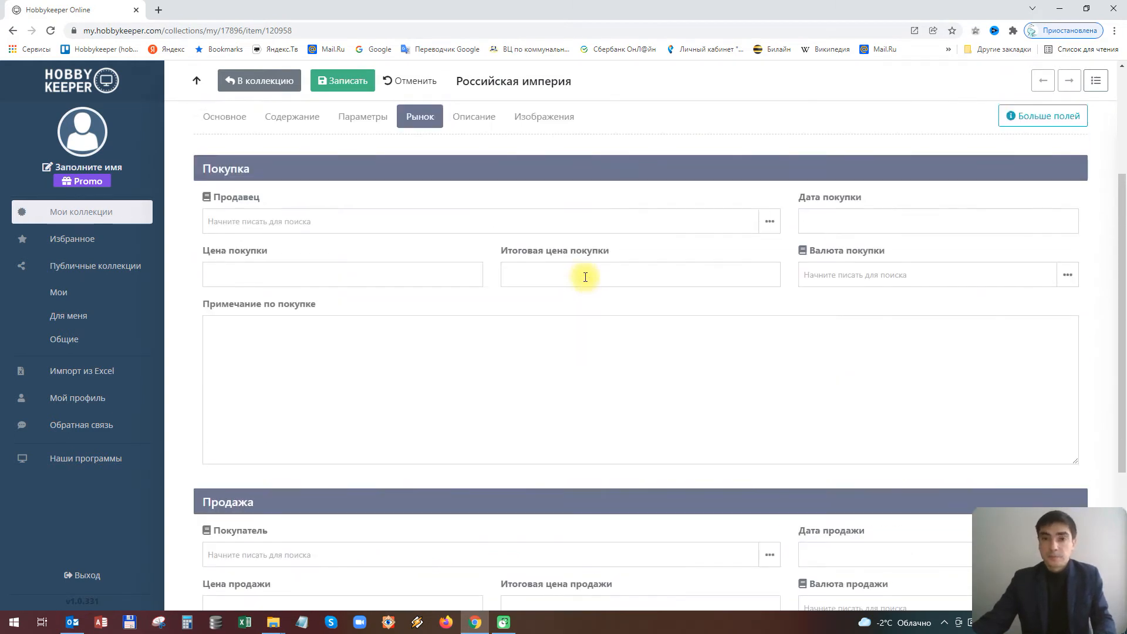
scroll(464, 240, "down", 2)
left_click(470, 154)
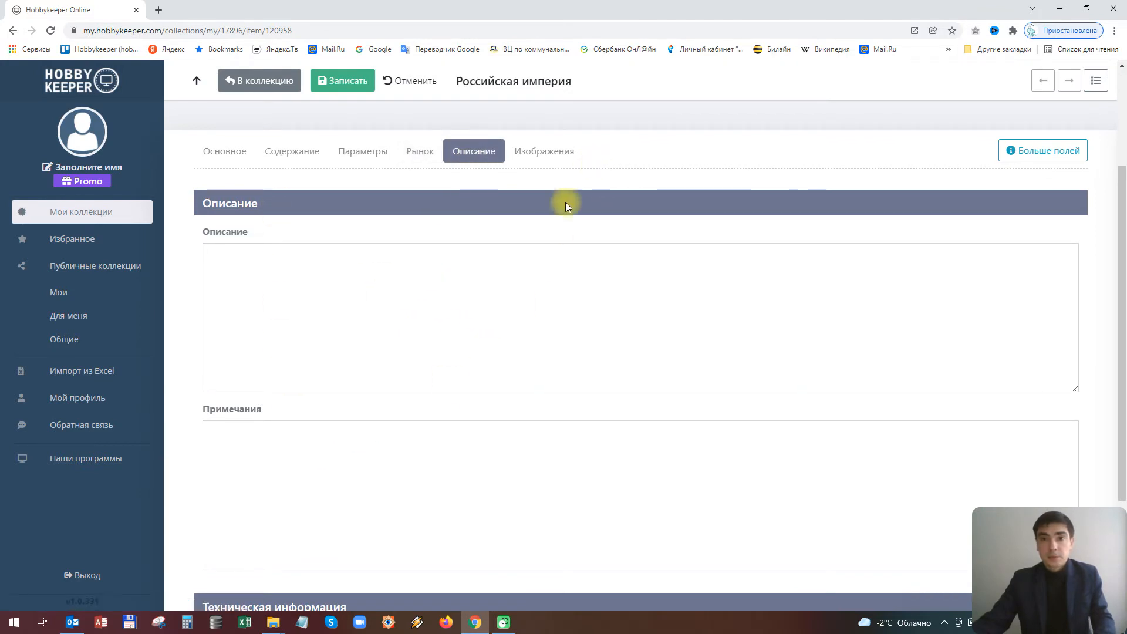
scroll(558, 221, "up", 1)
scroll(558, 221, "up", 1)
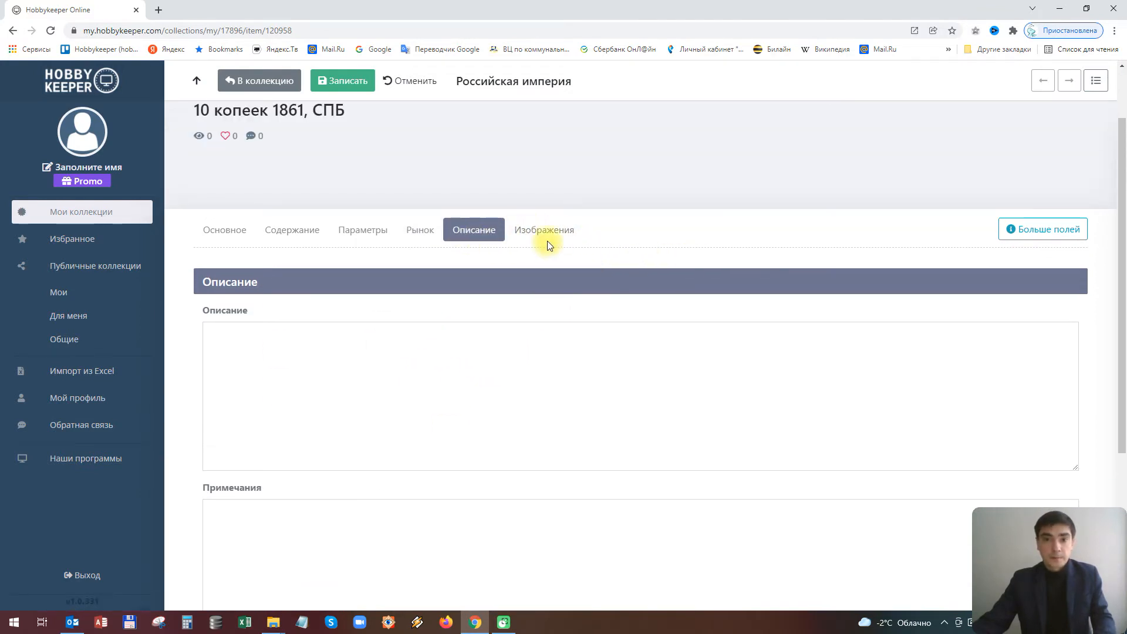
Show the Изображения section and start adding an Аверс image
left_click(546, 238)
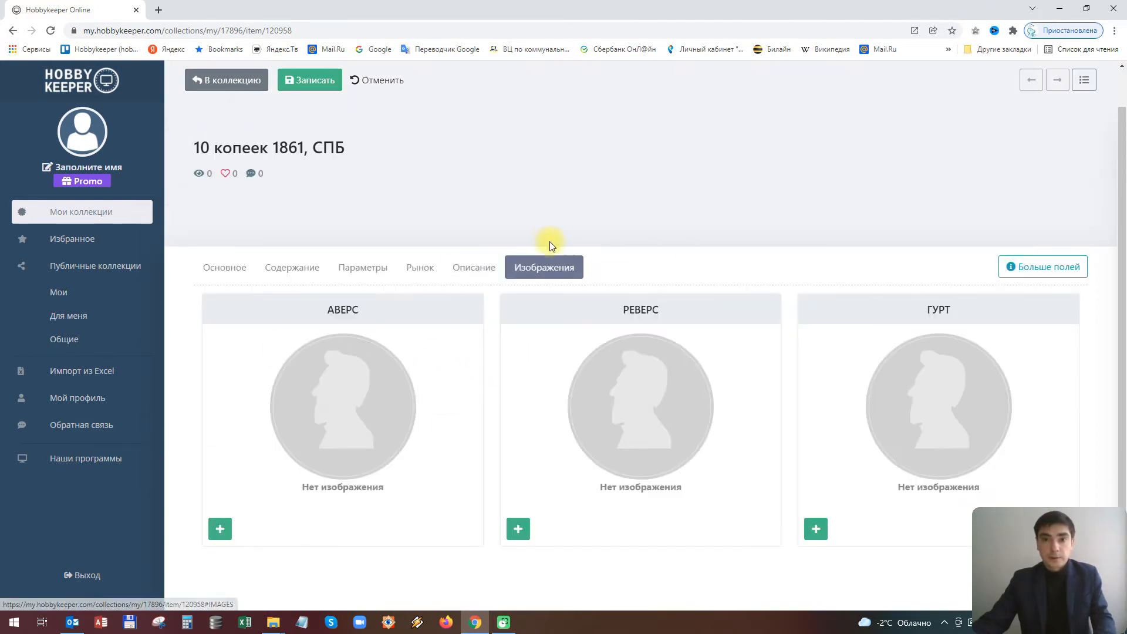
left_click(215, 532)
Load the first coin photo from the Монеты folder into the obverse image editor
left_click(532, 304)
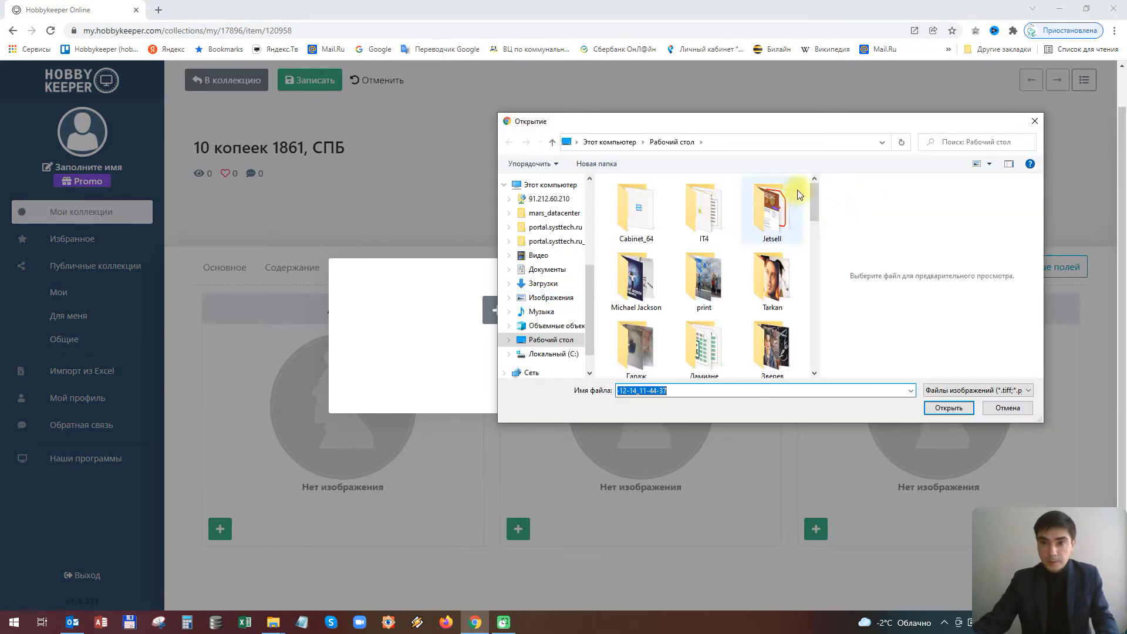
left_click_drag(817, 199, 814, 257)
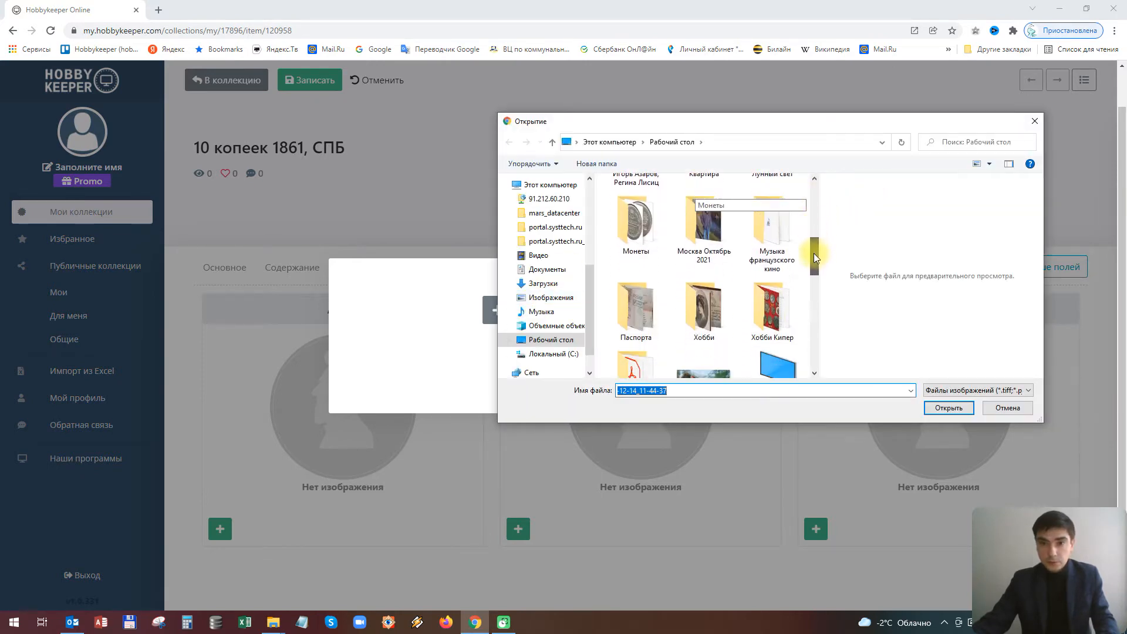
double_click(636, 223)
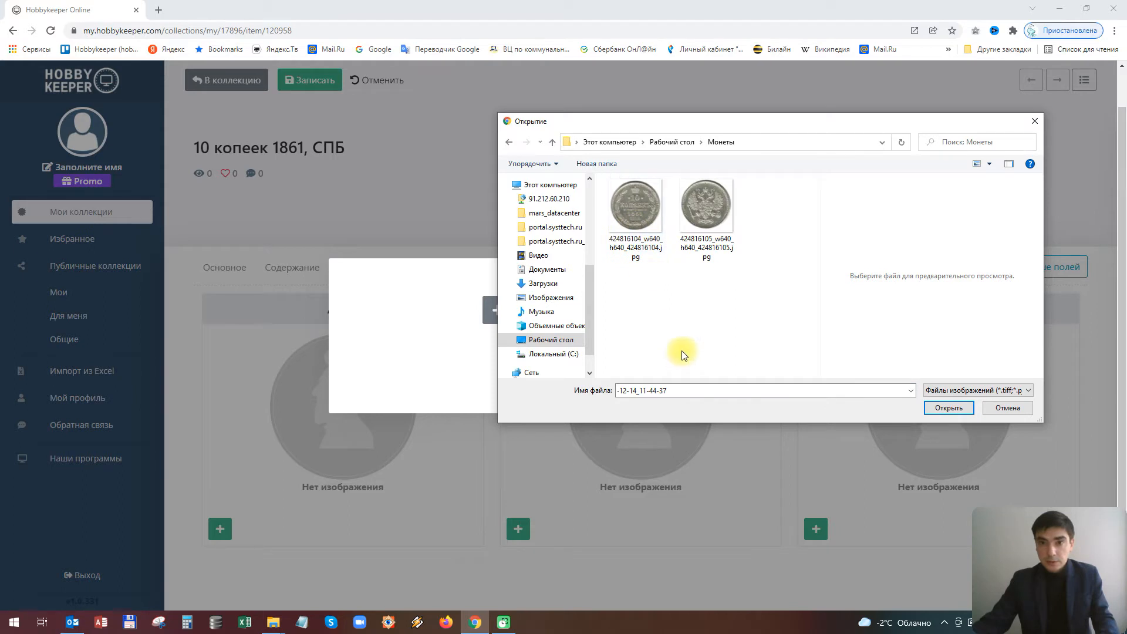
double_click(633, 231)
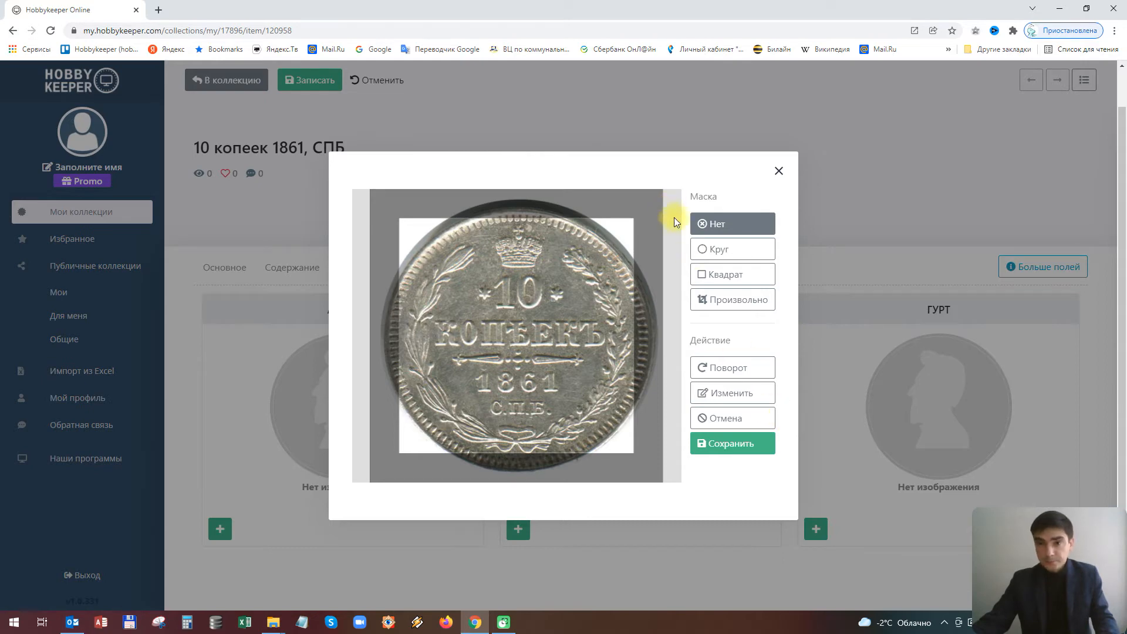
left_click(734, 311)
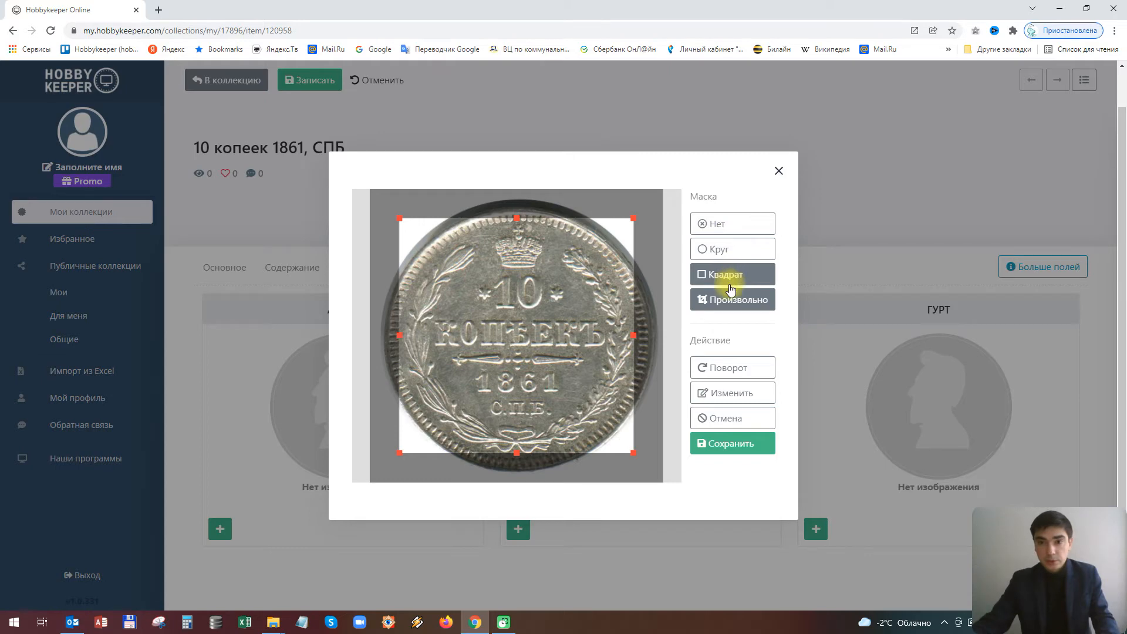
left_click(711, 394)
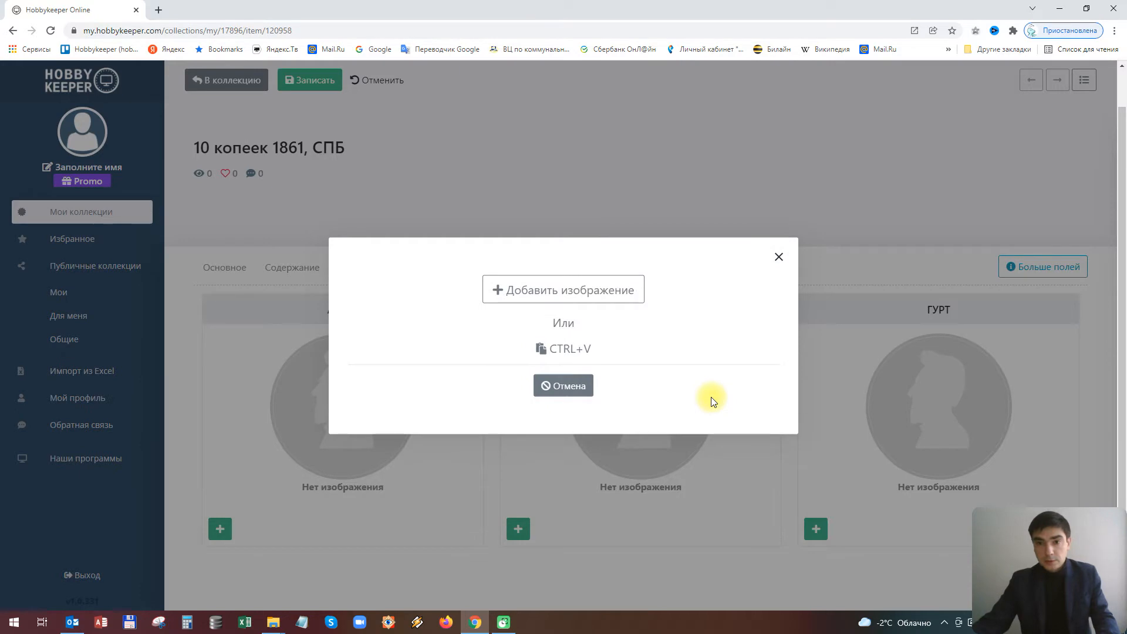
left_click(581, 290)
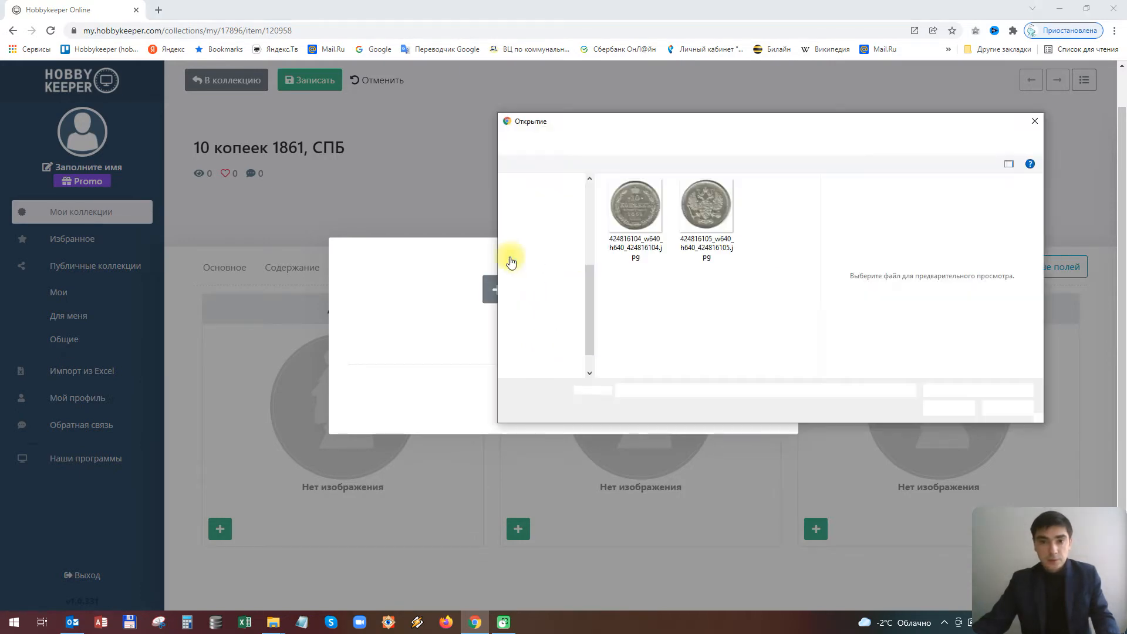
double_click(615, 201)
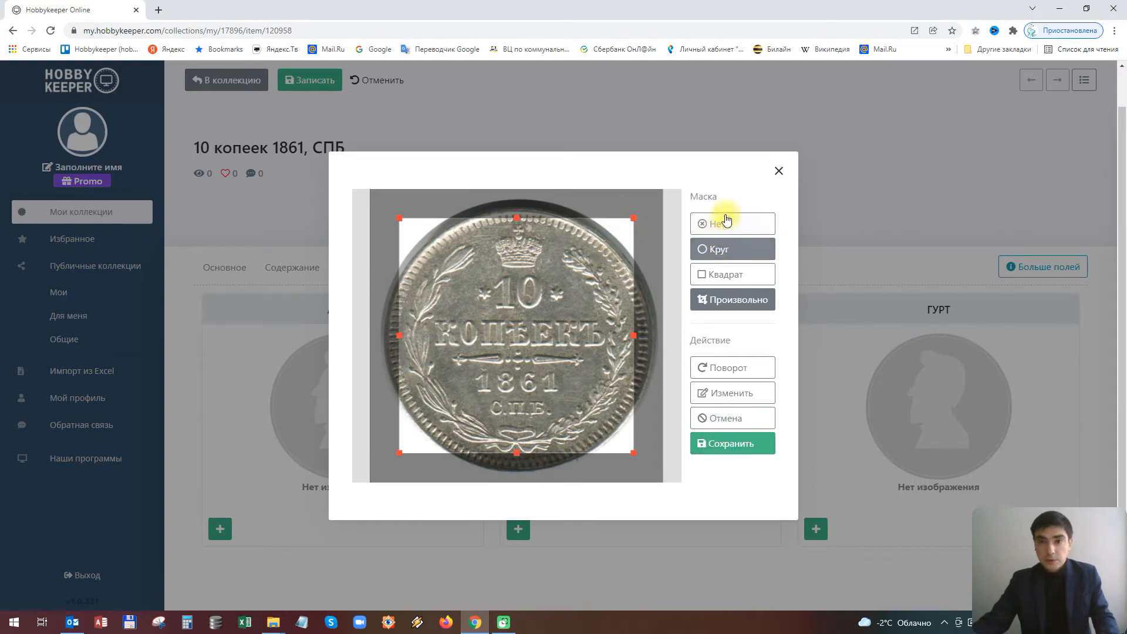
Crop the obverse photo with a Круг mask tightly around the coin and save it
left_click(727, 284)
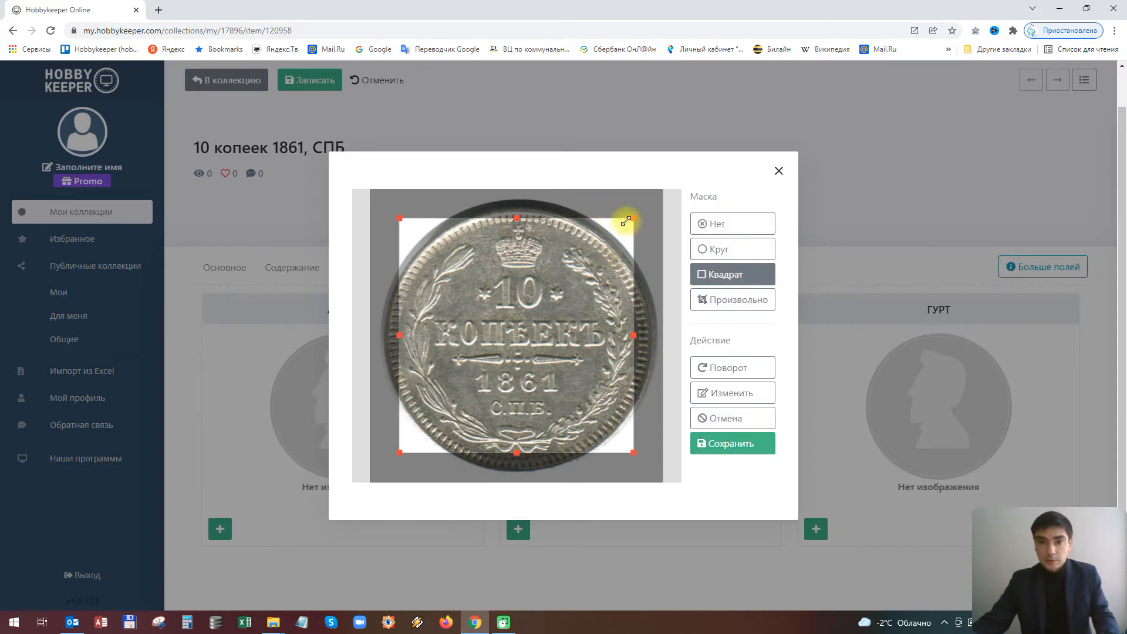
left_click_drag(633, 218, 663, 189)
left_click_drag(399, 453, 345, 503)
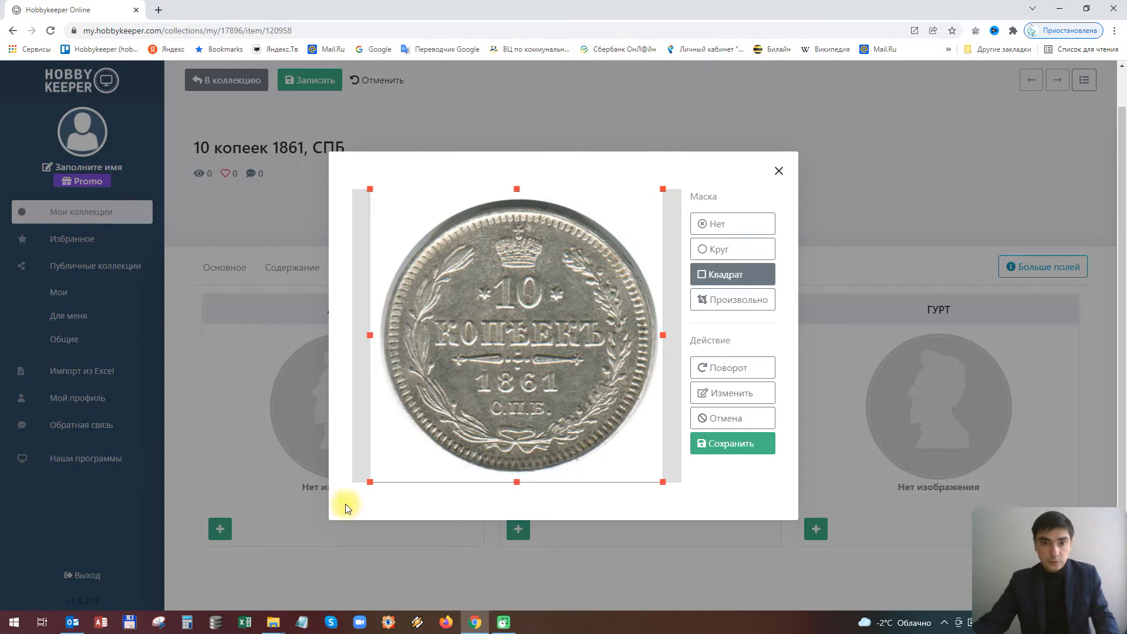
left_click_drag(659, 188, 697, 186)
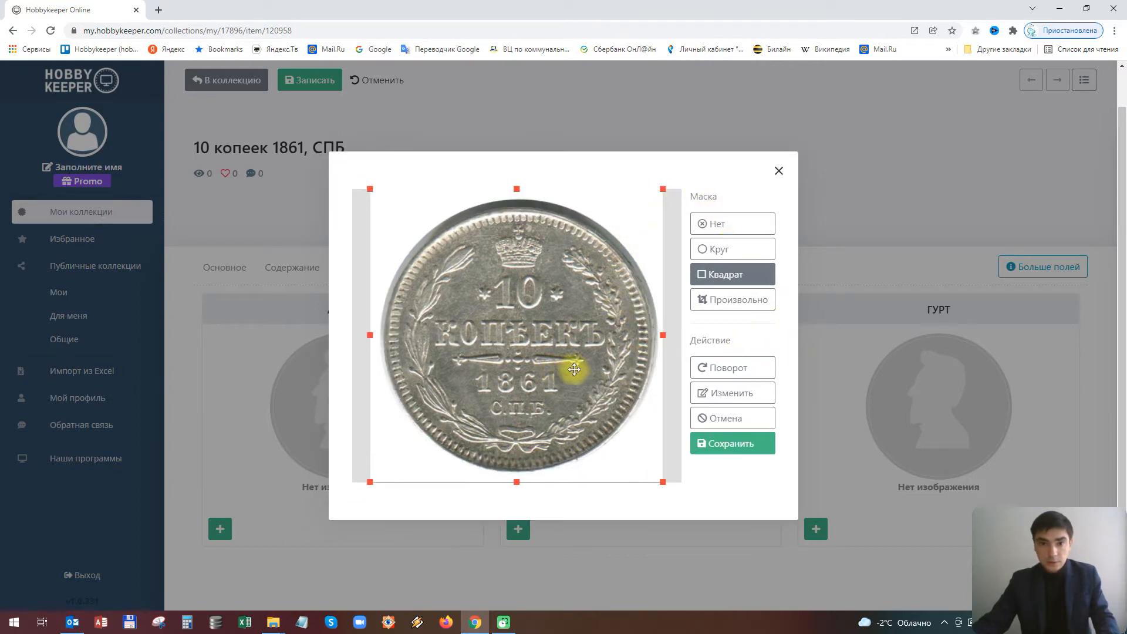
left_click(715, 249)
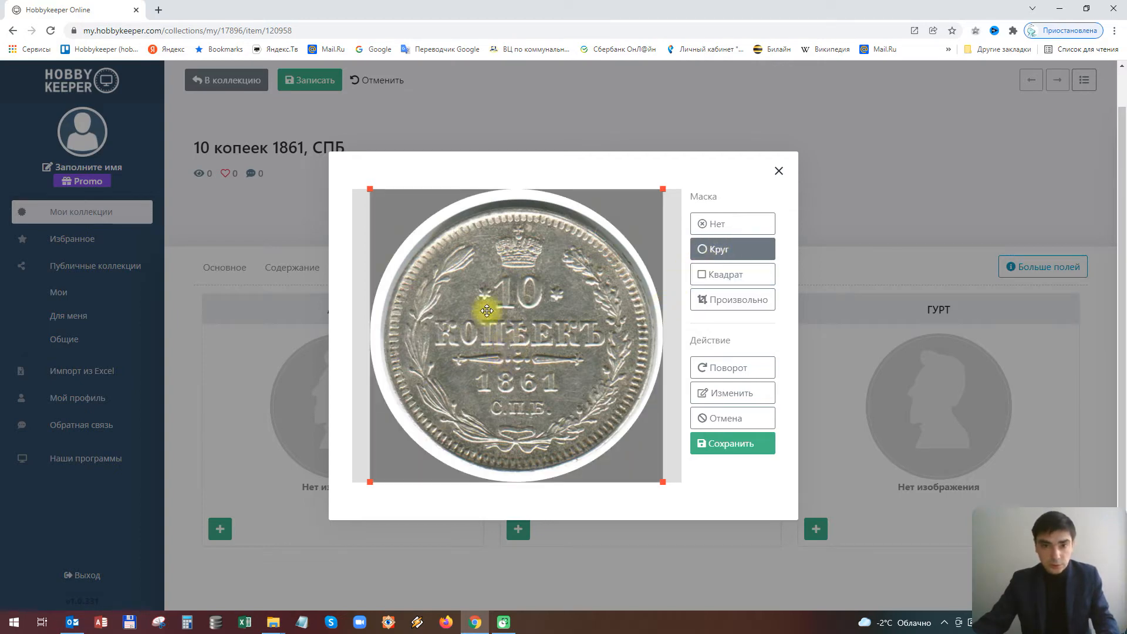
left_click_drag(369, 188, 375, 195)
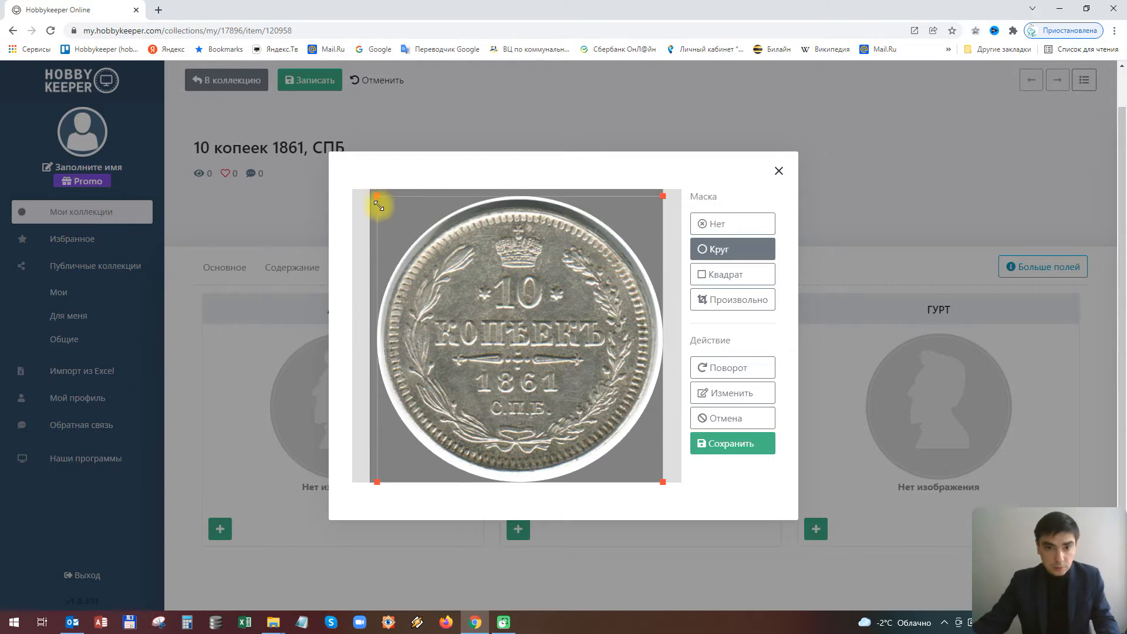
left_click_drag(373, 479, 378, 472)
left_click_drag(548, 372, 555, 354)
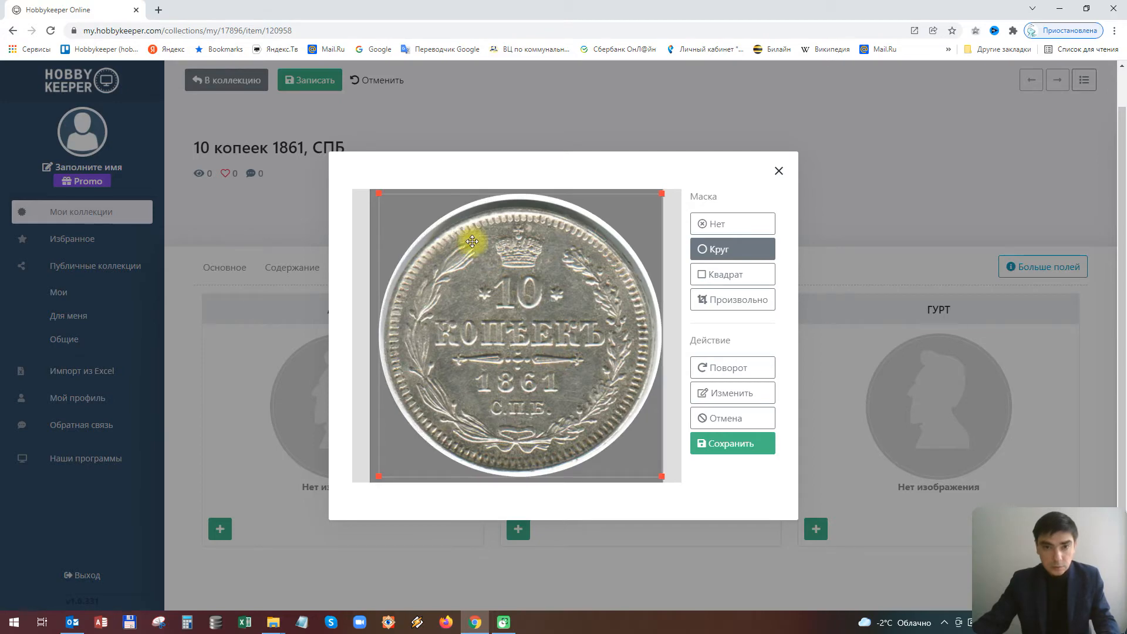
left_click_drag(380, 194, 383, 201)
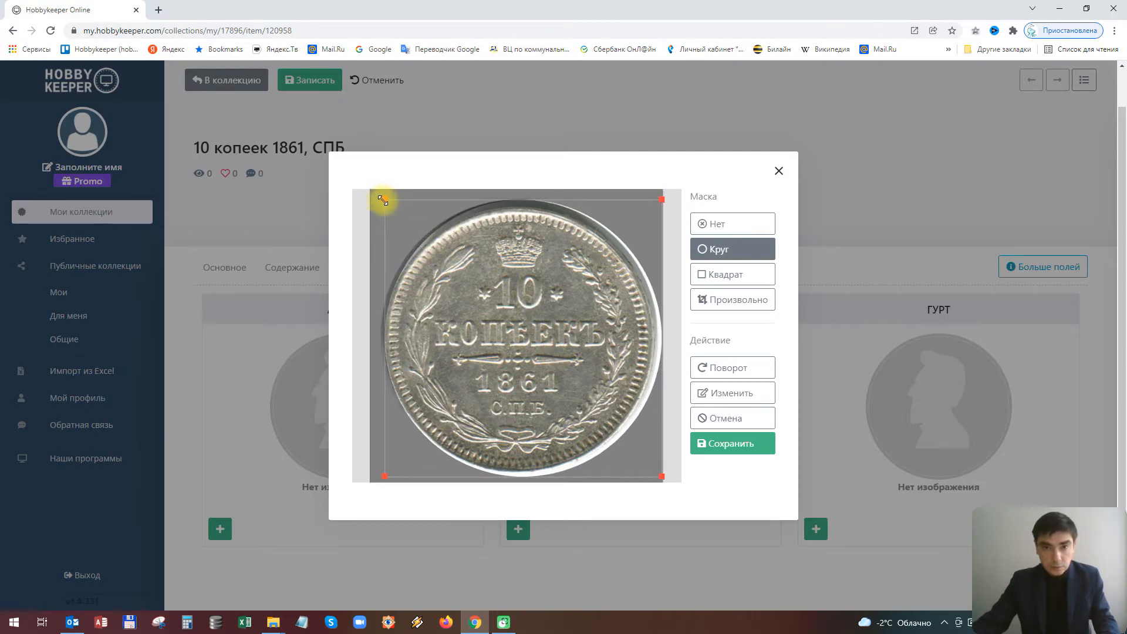
left_click_drag(657, 201, 651, 206)
left_click_drag(377, 474, 381, 472)
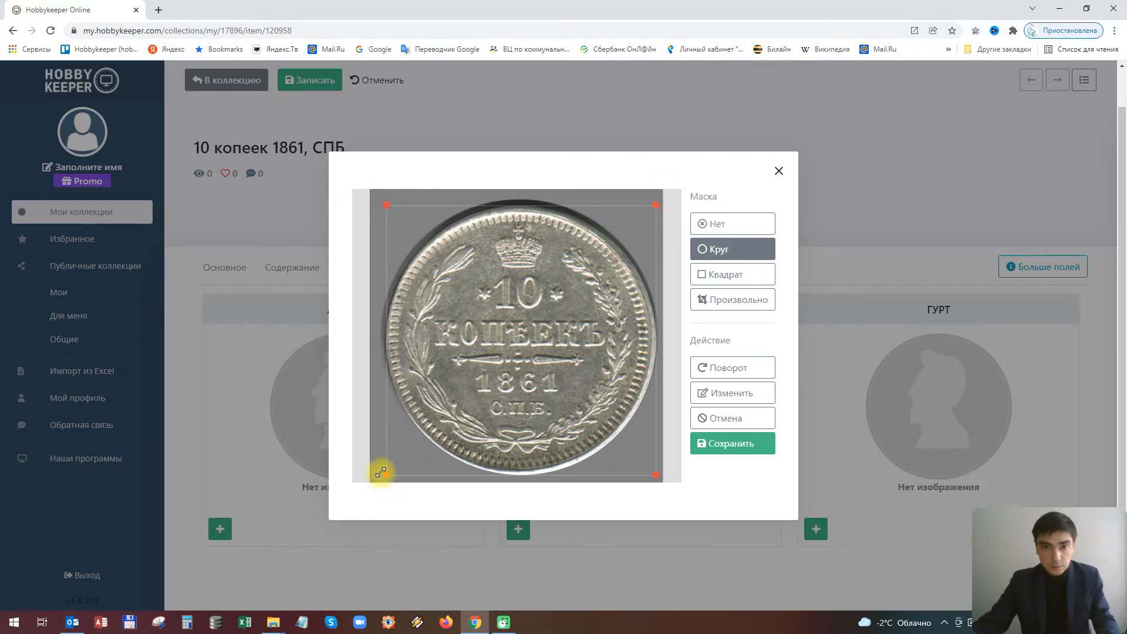
left_click_drag(656, 474, 651, 468)
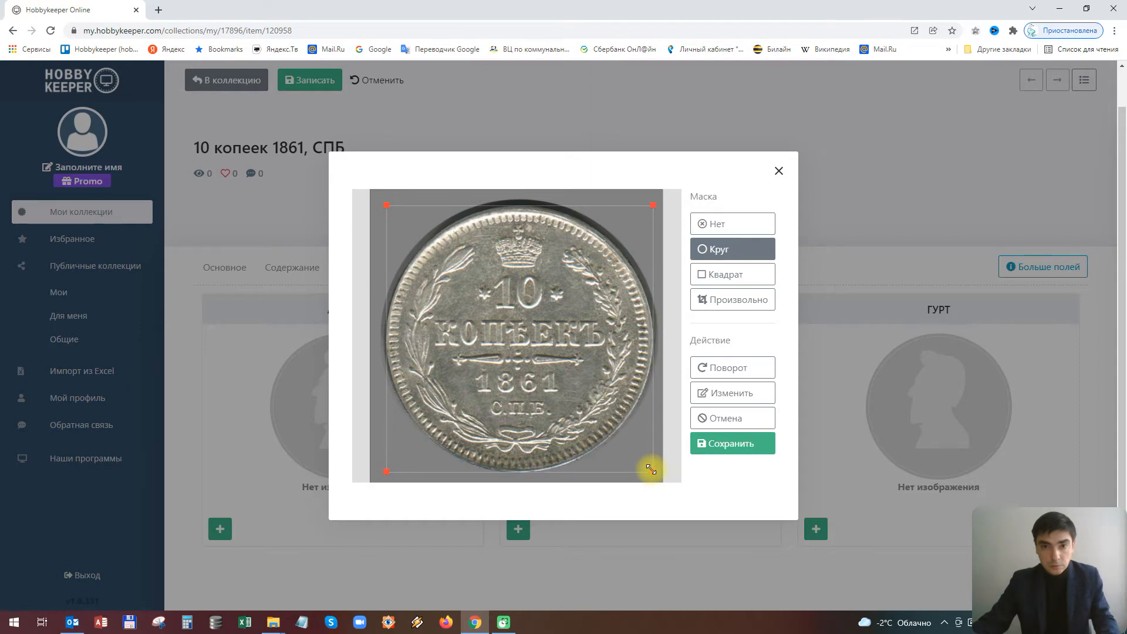
left_click(732, 451)
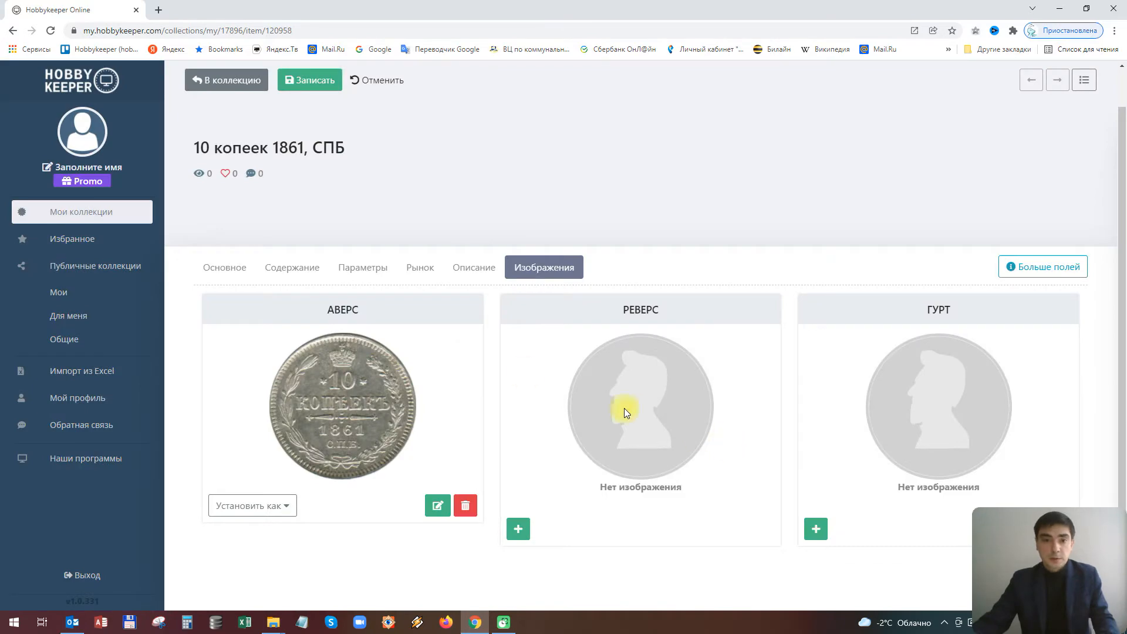
Load the second coin photo into the Реверс image editor
left_click(518, 529)
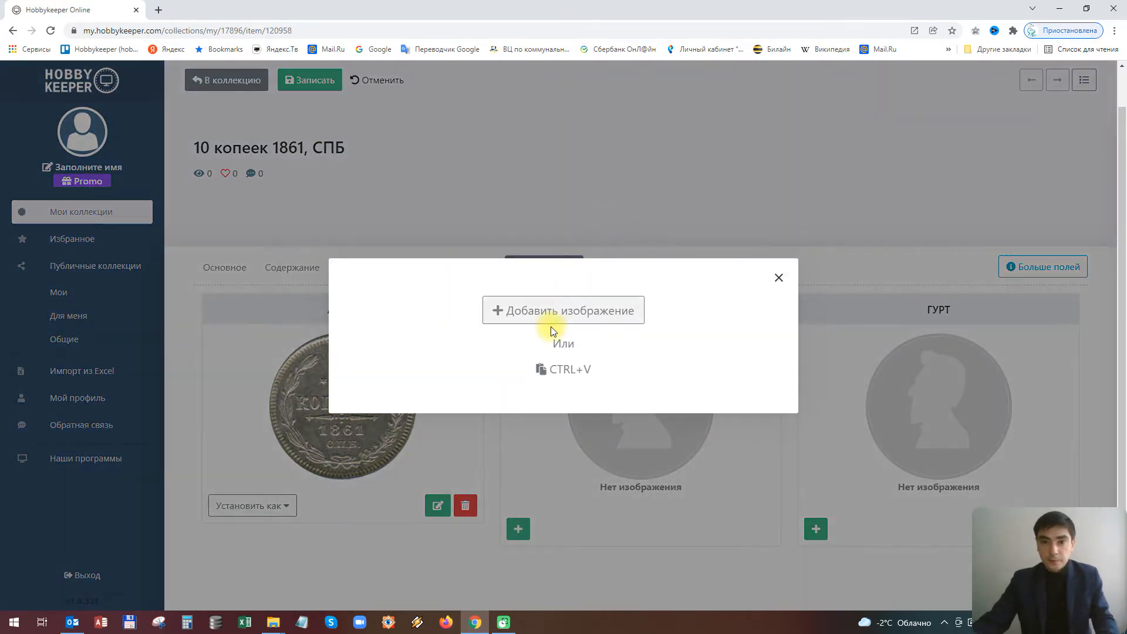
left_click(542, 309)
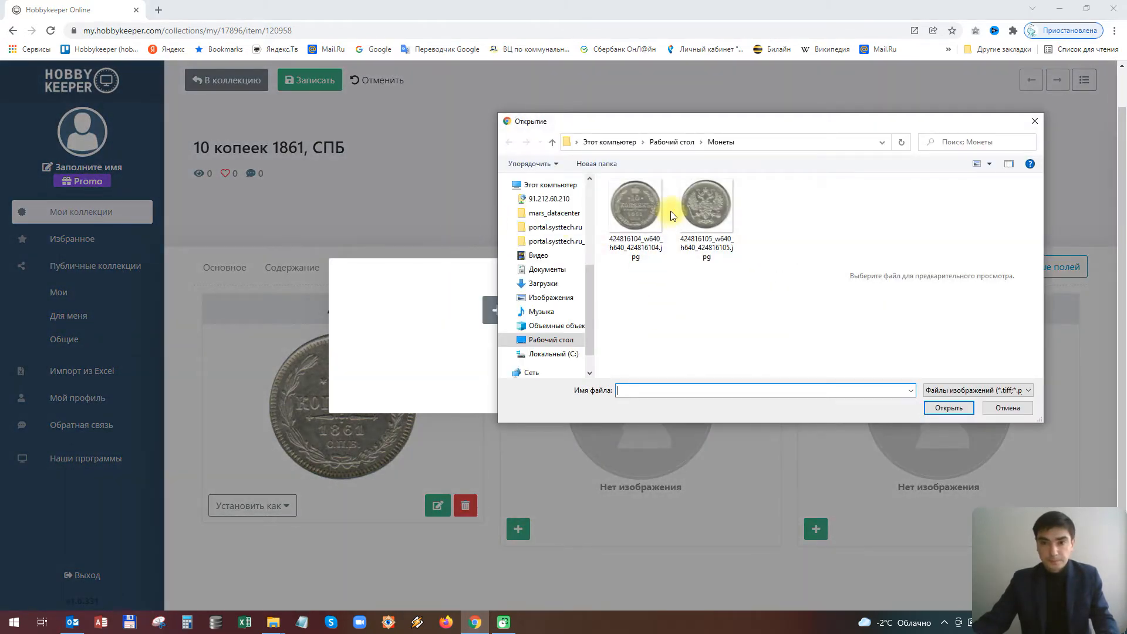
left_click(691, 208)
double_click(692, 208)
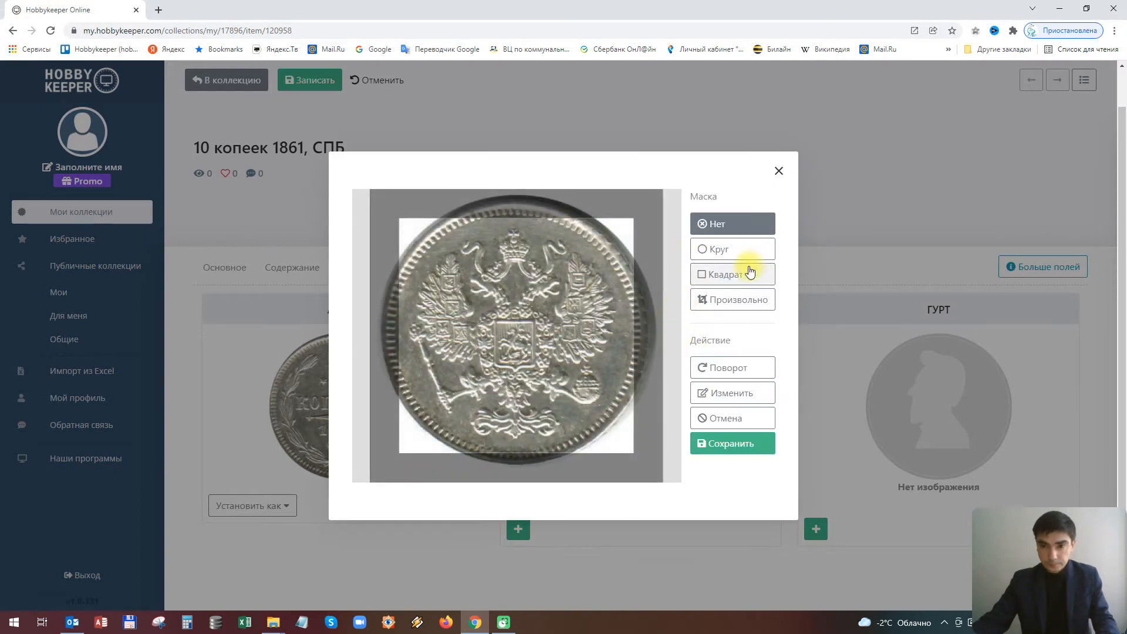
Apply a Круг mask to the reverse photo, fit it closely around the coin, and save
left_click(718, 249)
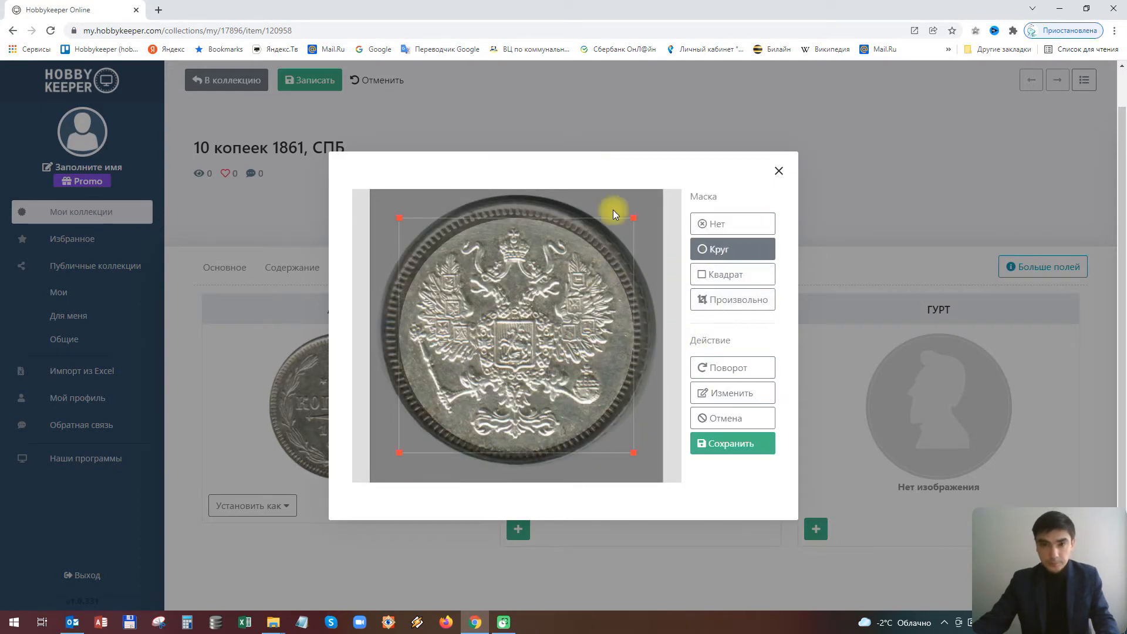
left_click_drag(632, 218, 654, 196)
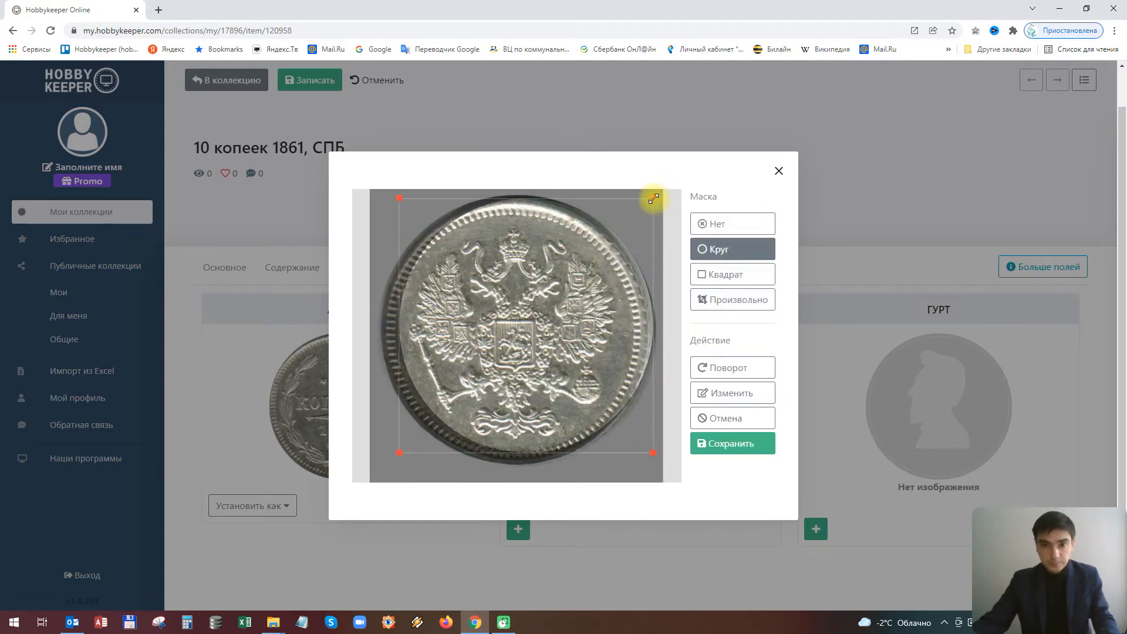
left_click_drag(395, 450, 378, 473)
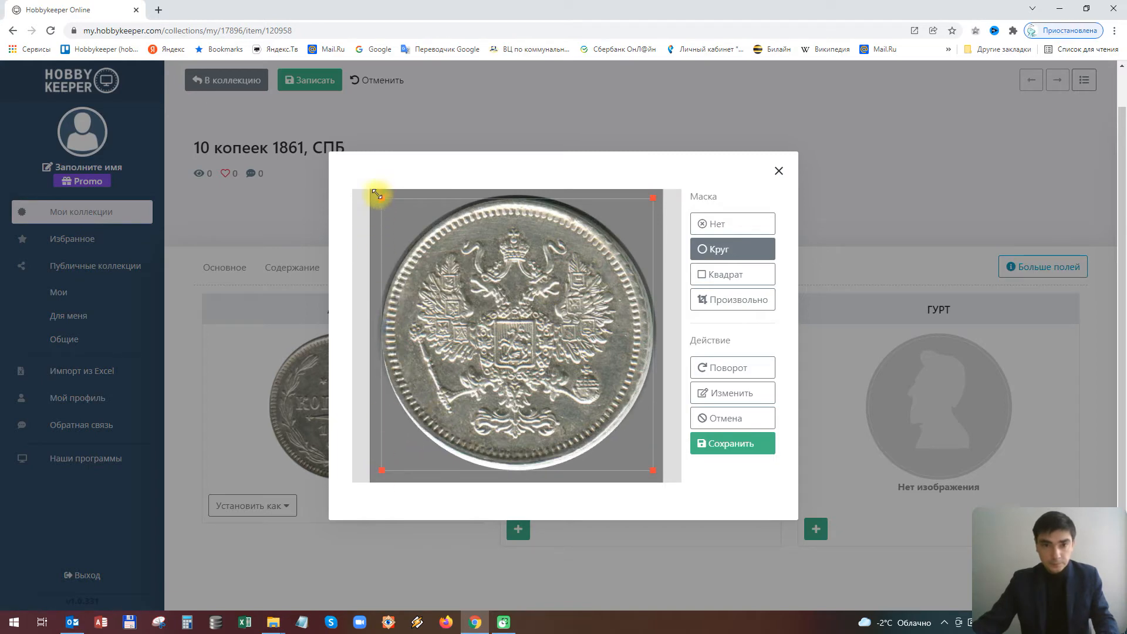
left_click_drag(379, 195, 376, 192)
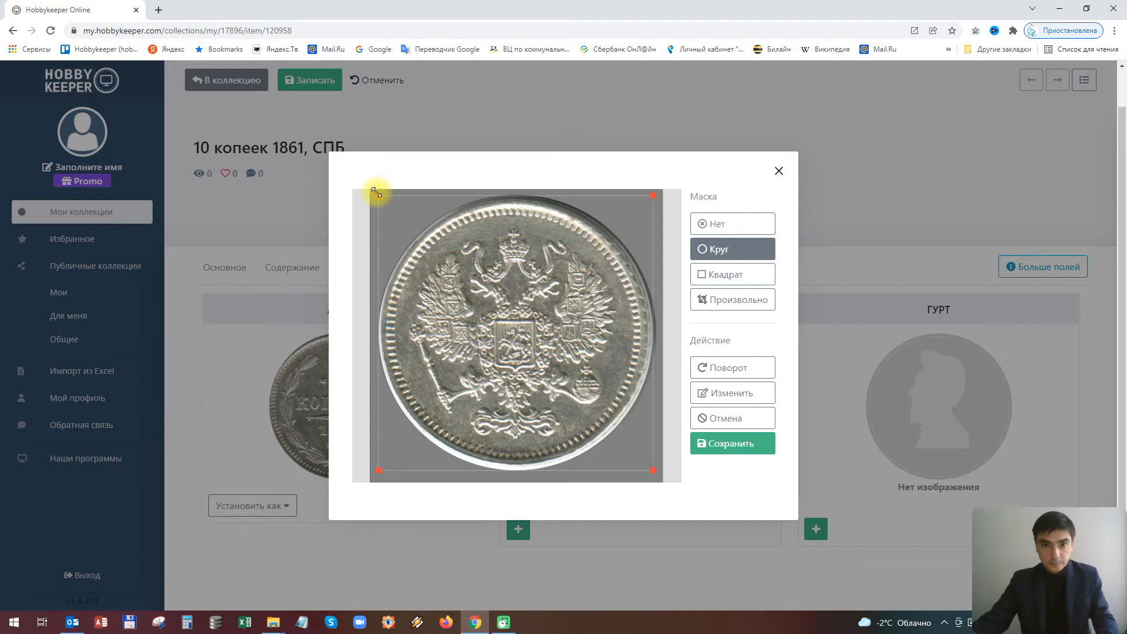
left_click_drag(380, 473, 382, 470)
left_click_drag(656, 468, 650, 465)
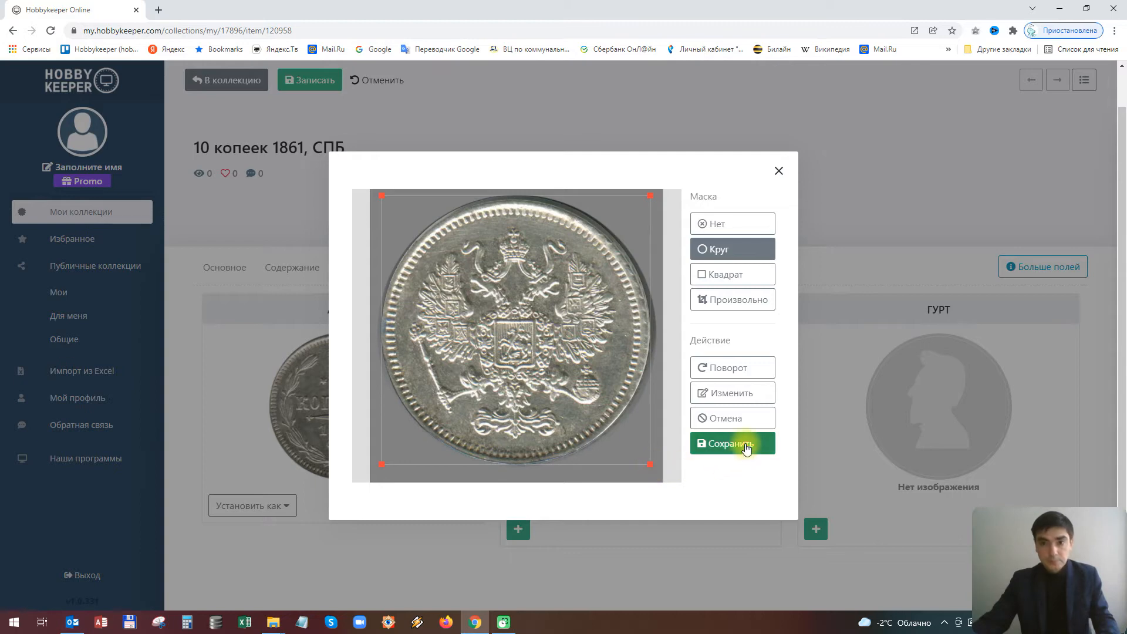
left_click(747, 449)
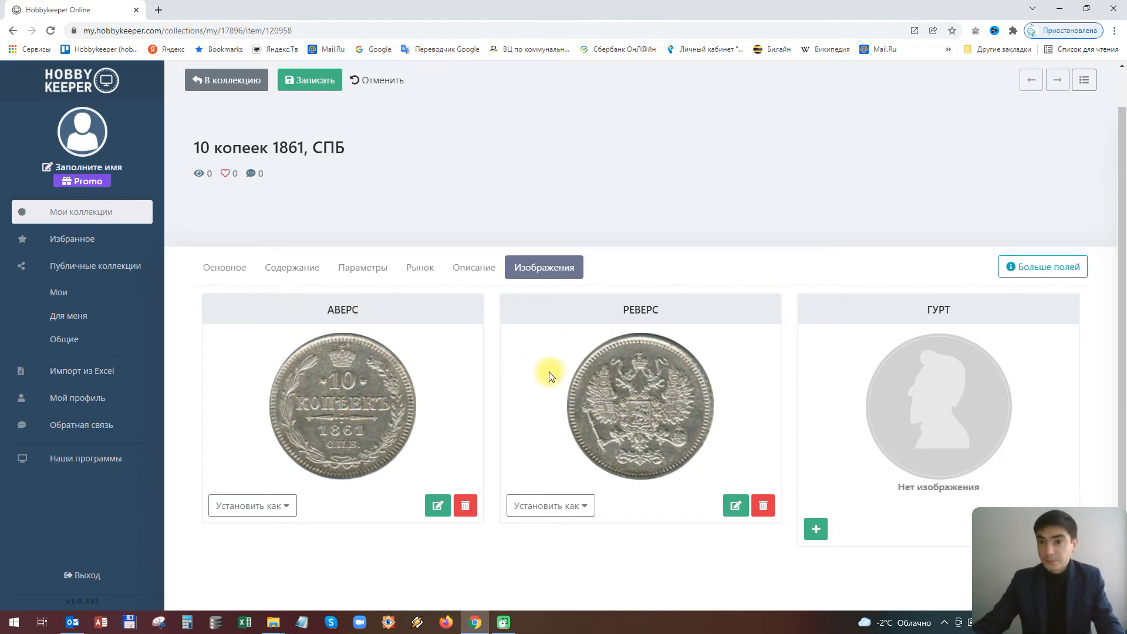
Save the coin record, confirm in the dialog, and acknowledge the Изменения сохранены message
scroll(550, 374, "up", 1)
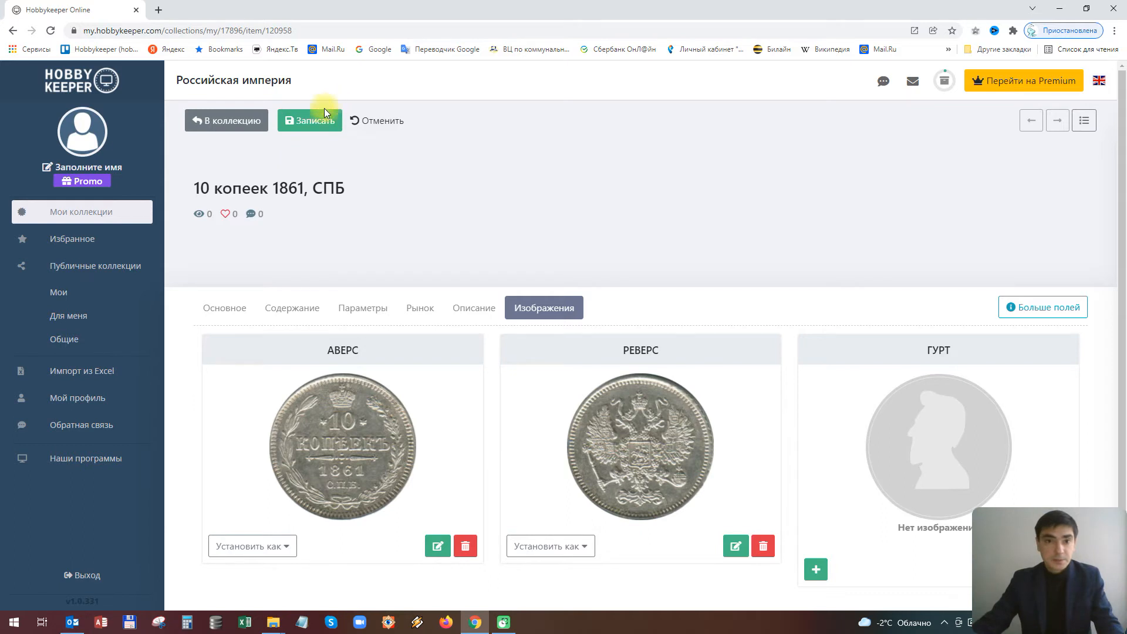
left_click(305, 121)
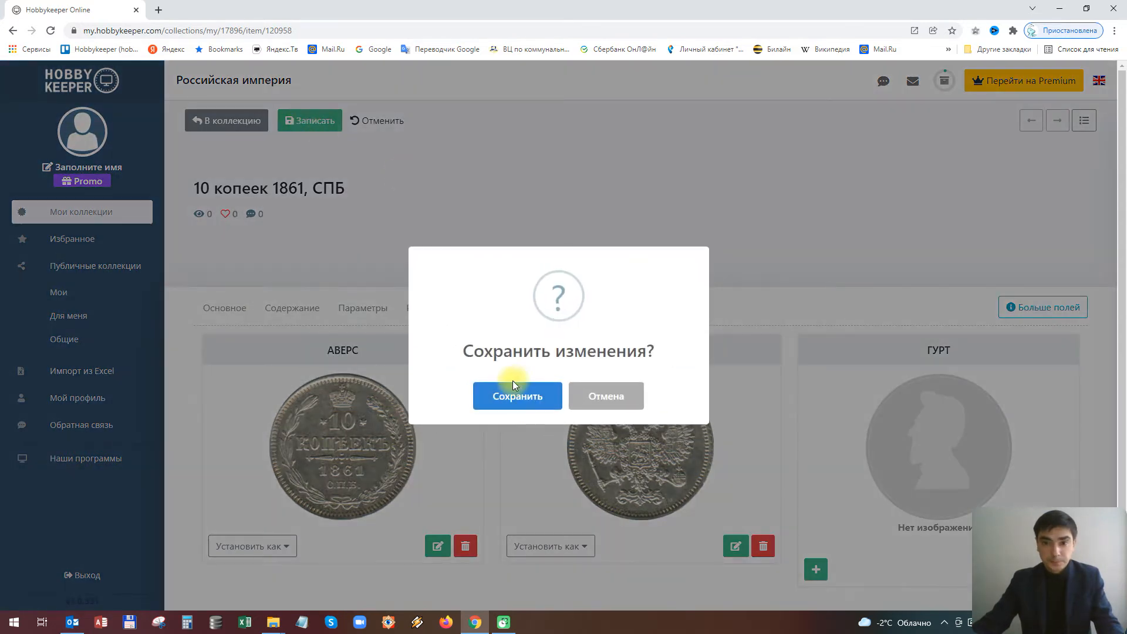
left_click(515, 399)
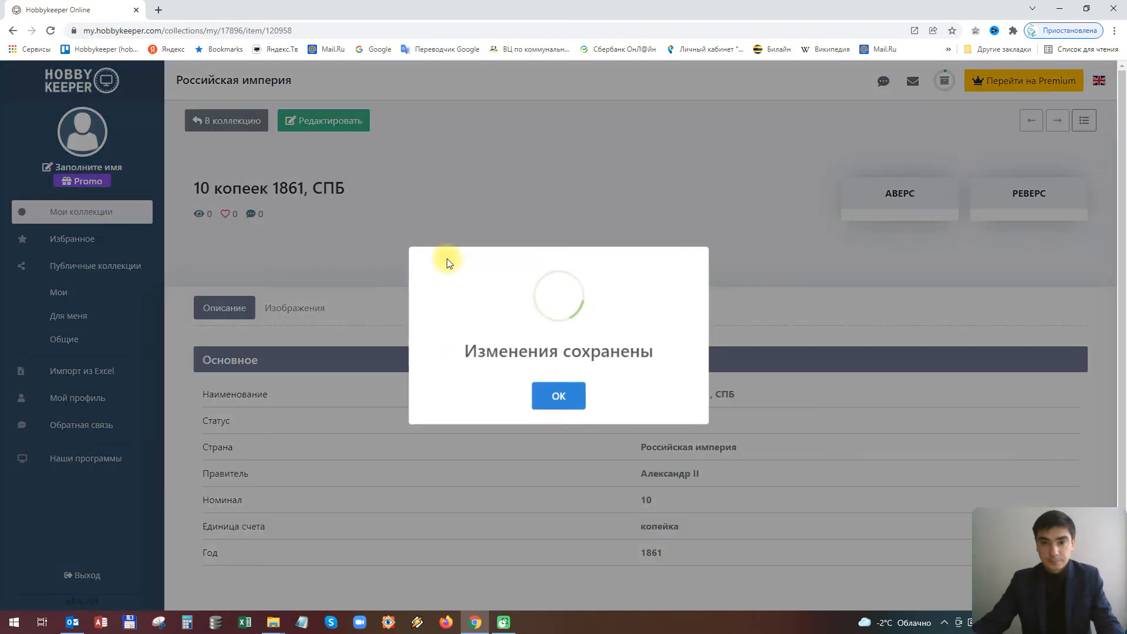
left_click(558, 398)
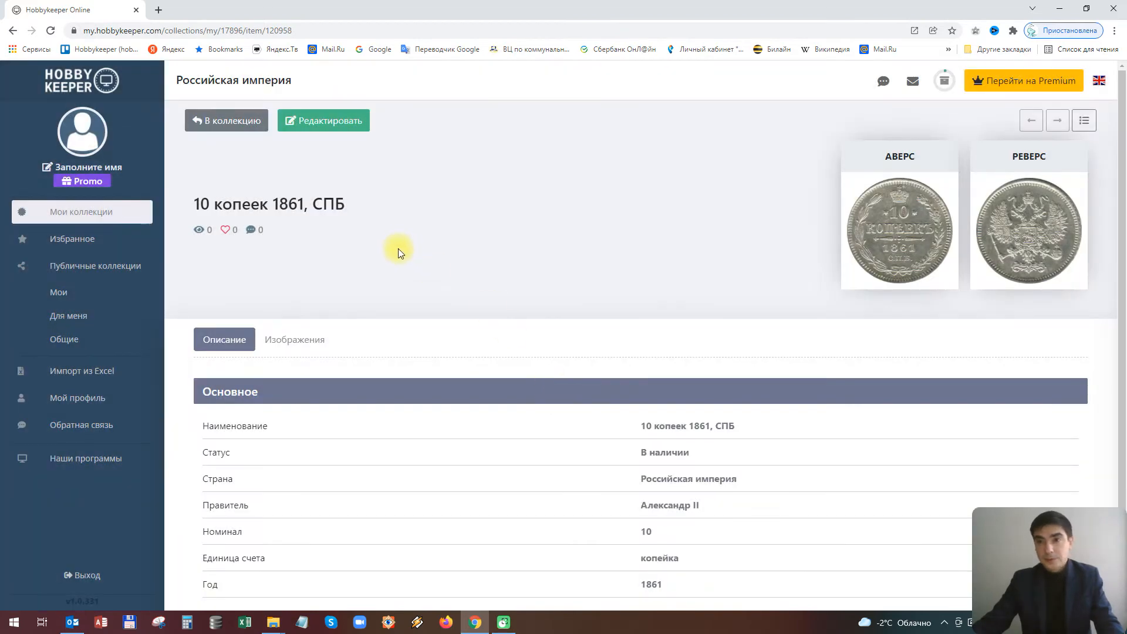
scroll(620, 306, "down", 1)
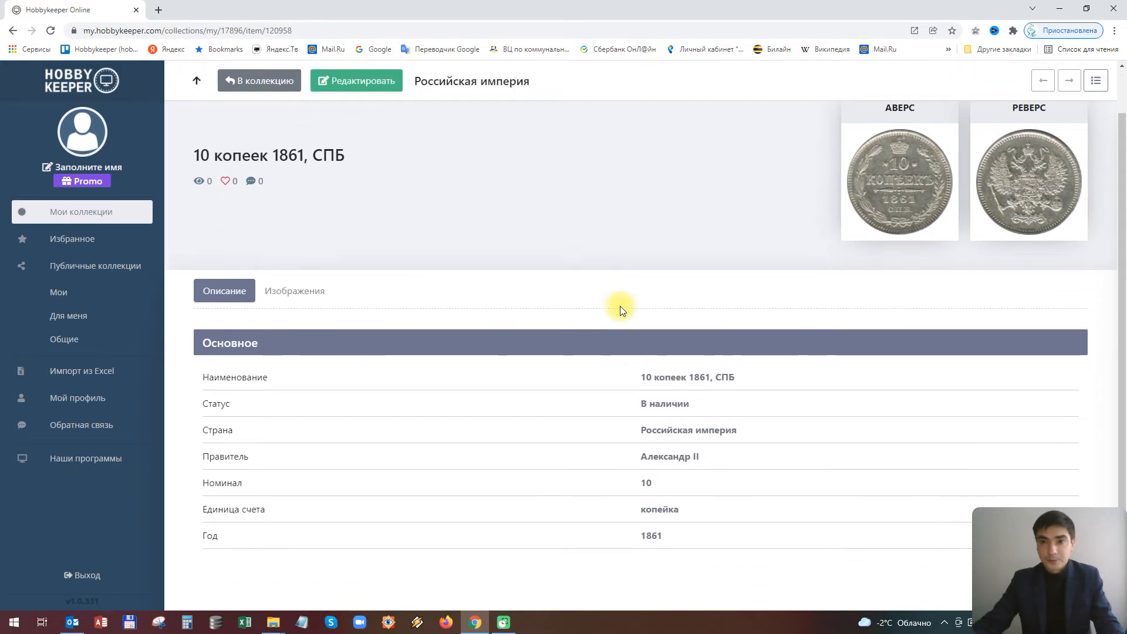
scroll(619, 306, "up", 1)
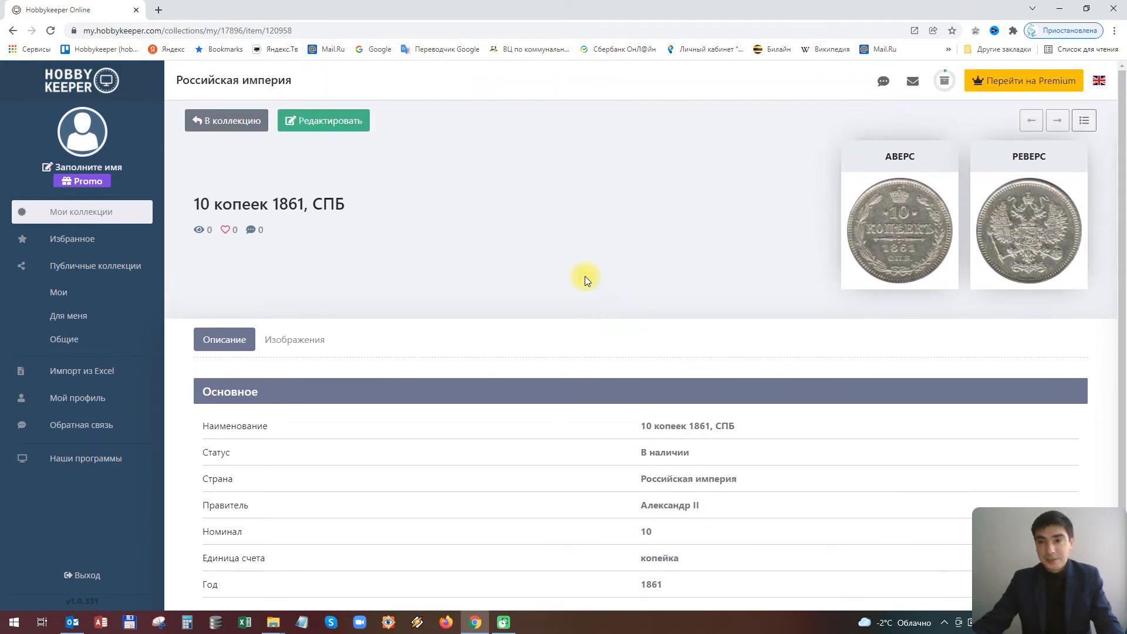
left_click(915, 244)
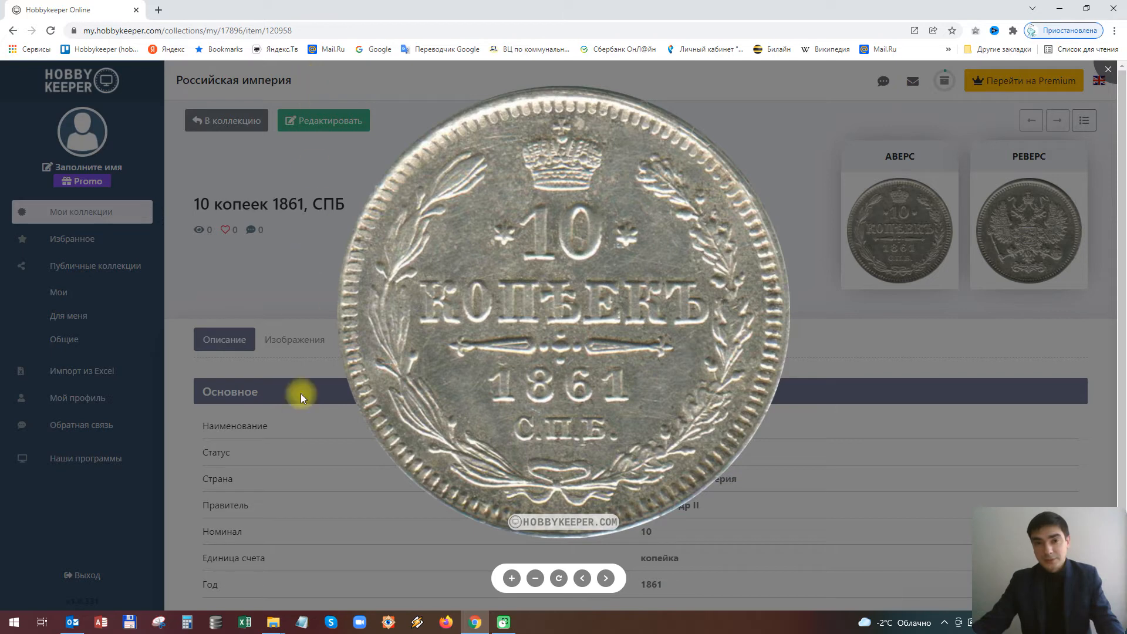
left_click(604, 579)
left_click(584, 578)
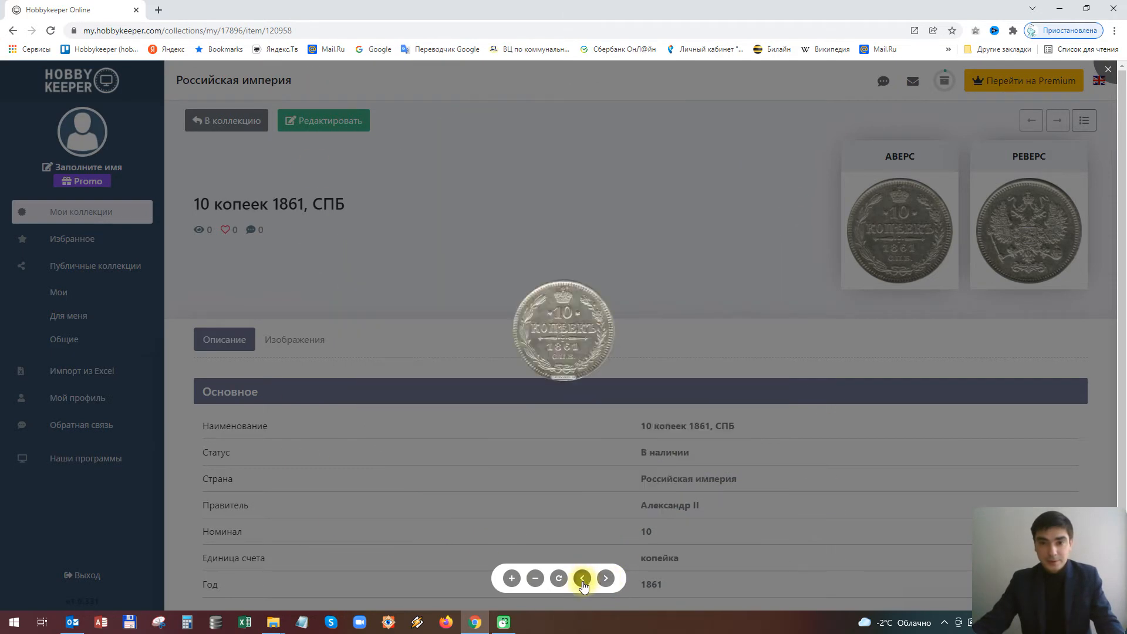
left_click(322, 301)
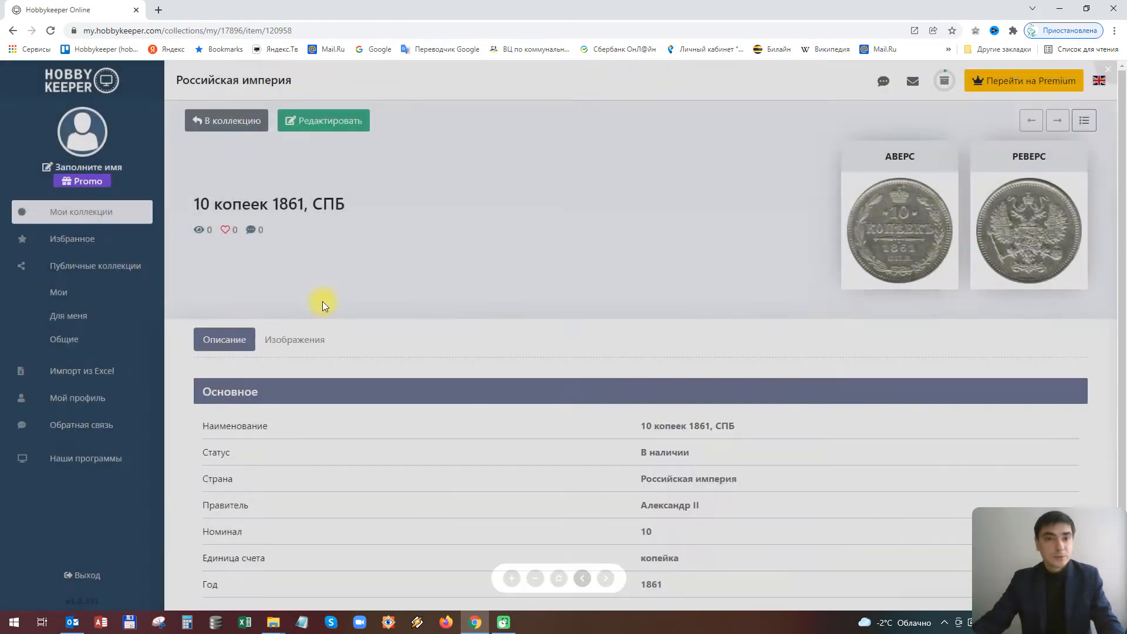
Open the Российская империя collection, then go back to the list of all collections
left_click(217, 121)
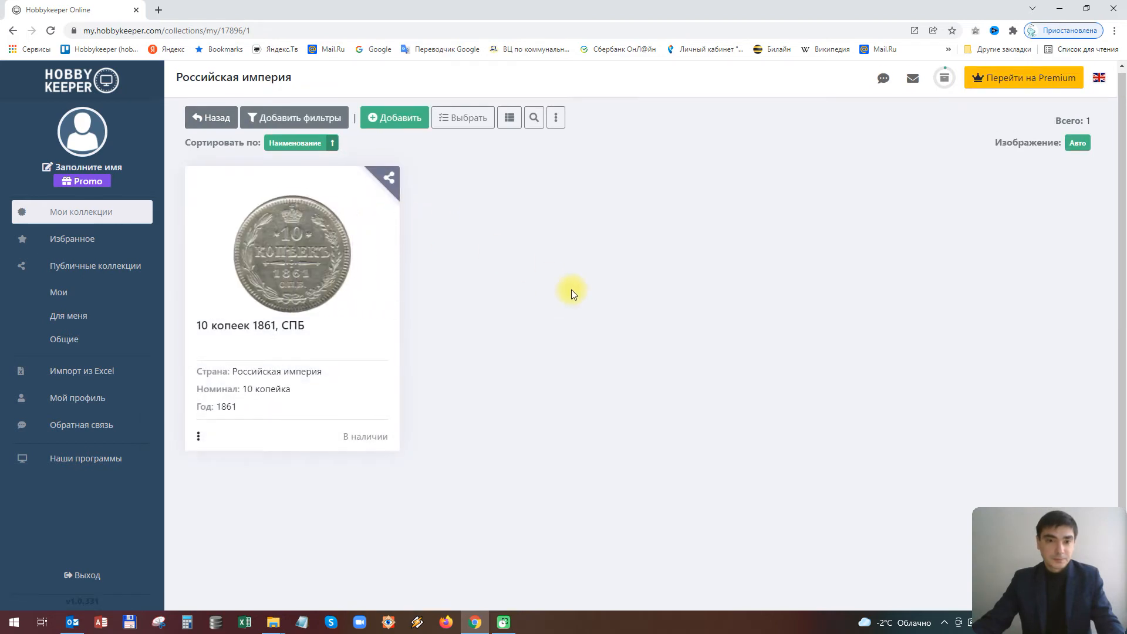
scroll(572, 290, "down", 1)
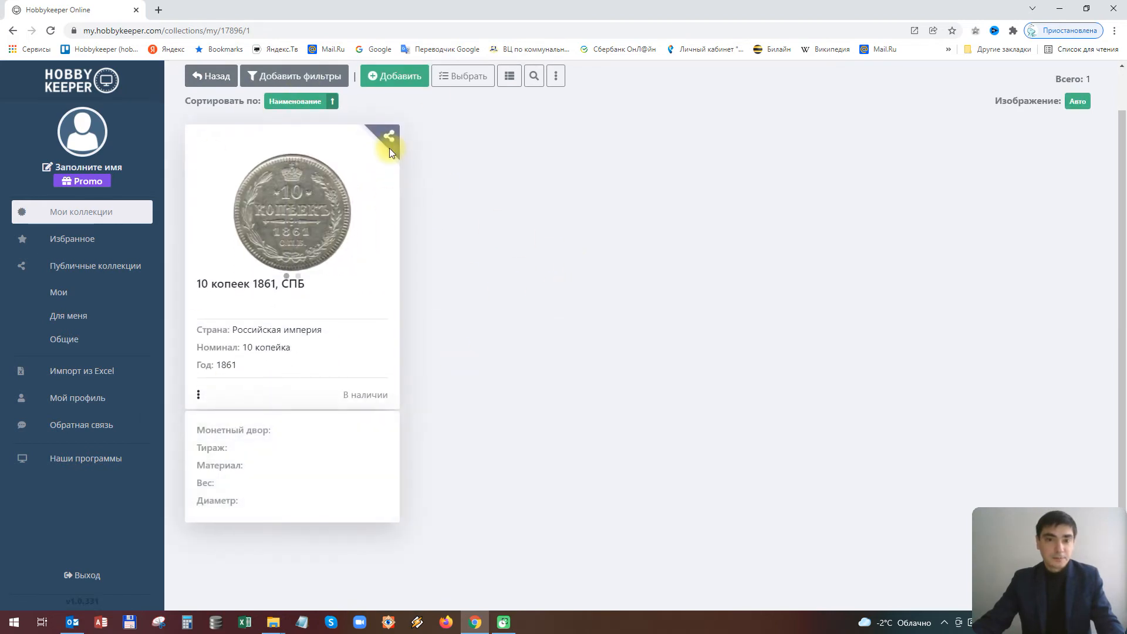
scroll(647, 255, "up", 1)
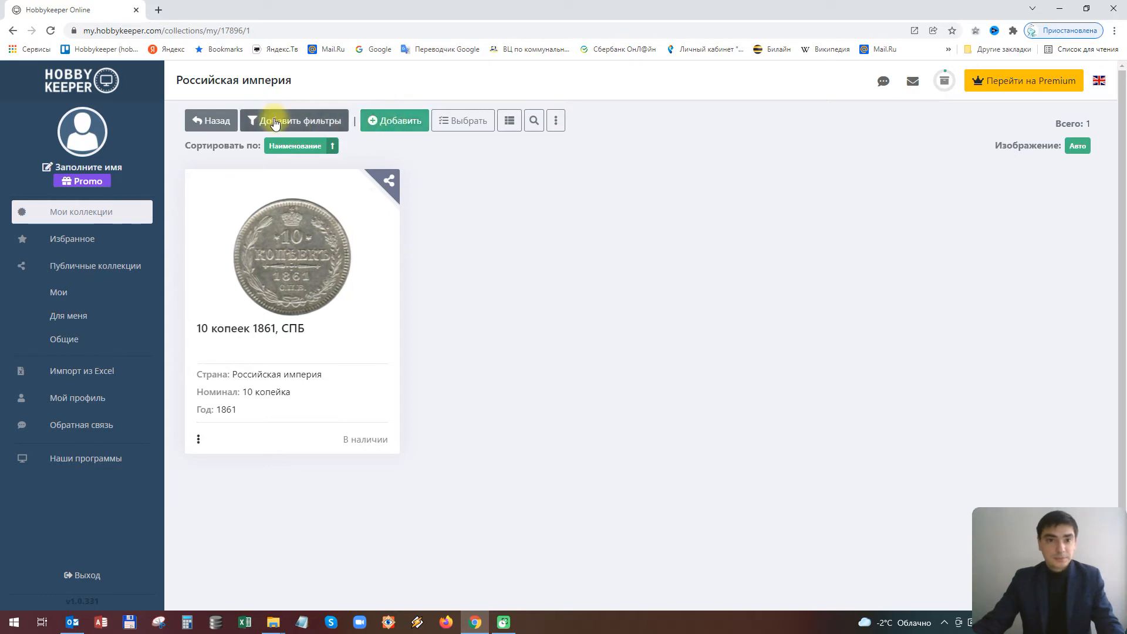
left_click(202, 120)
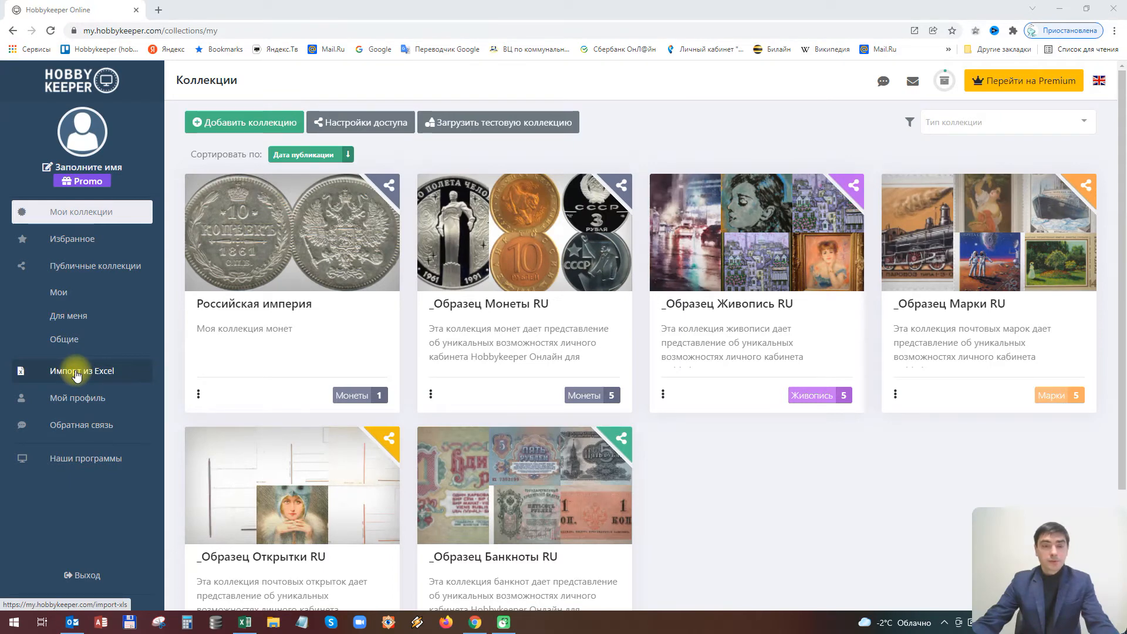
Open the Импорт из Excel page and expand the list of target collections
left_click(77, 373)
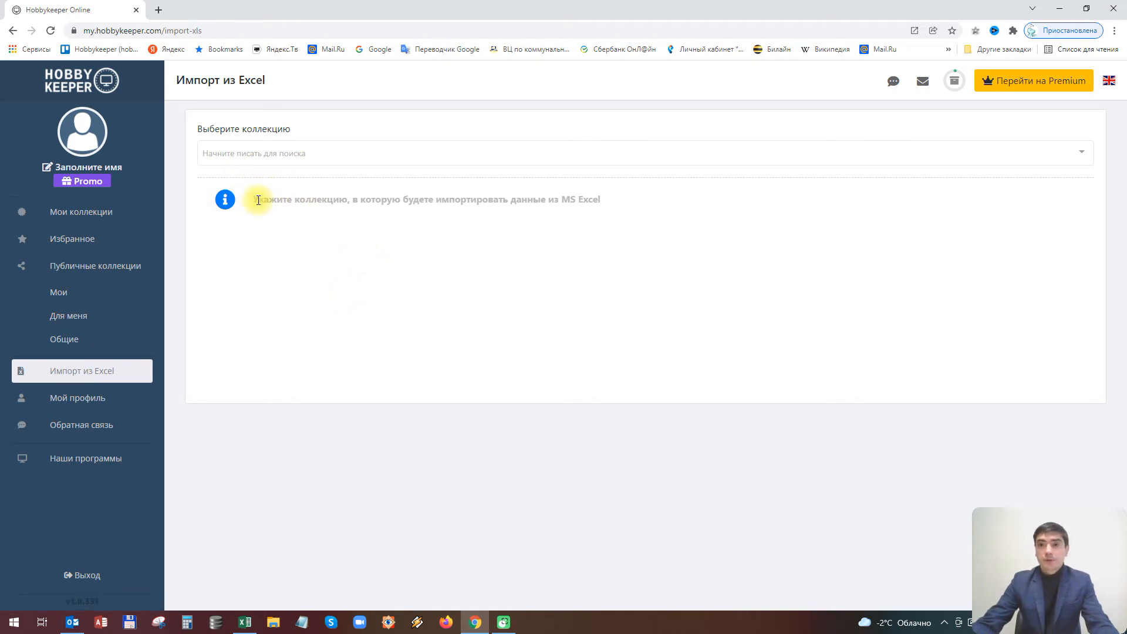
left_click(1082, 156)
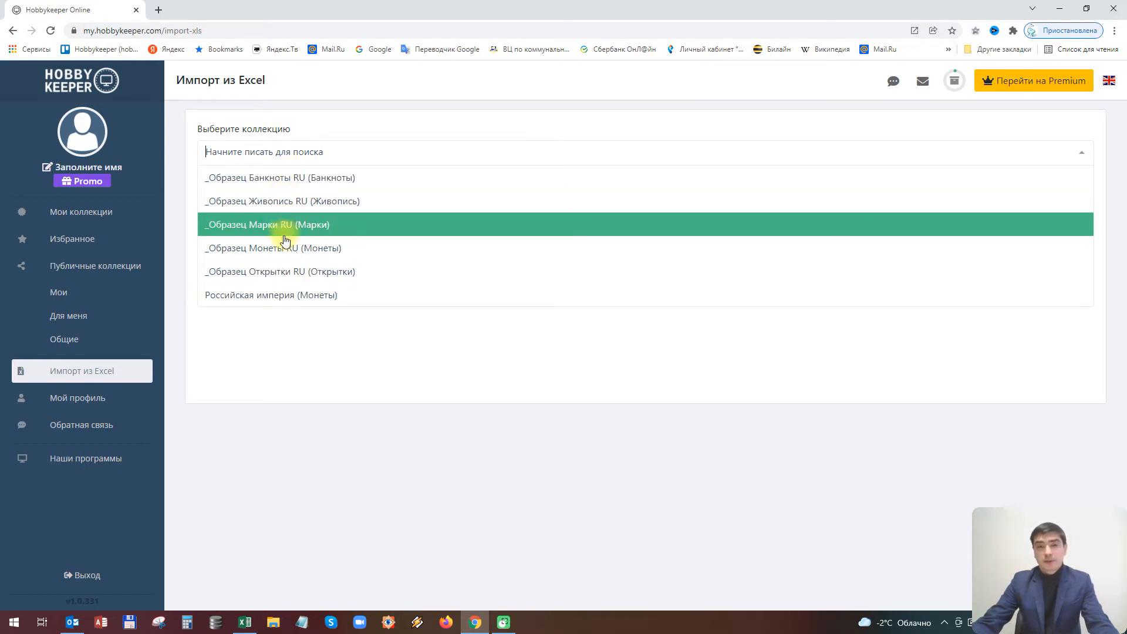
Choose Российская империя (Монеты) as the import target, then switch to Монеты.xlsx in Excel
left_click(270, 296)
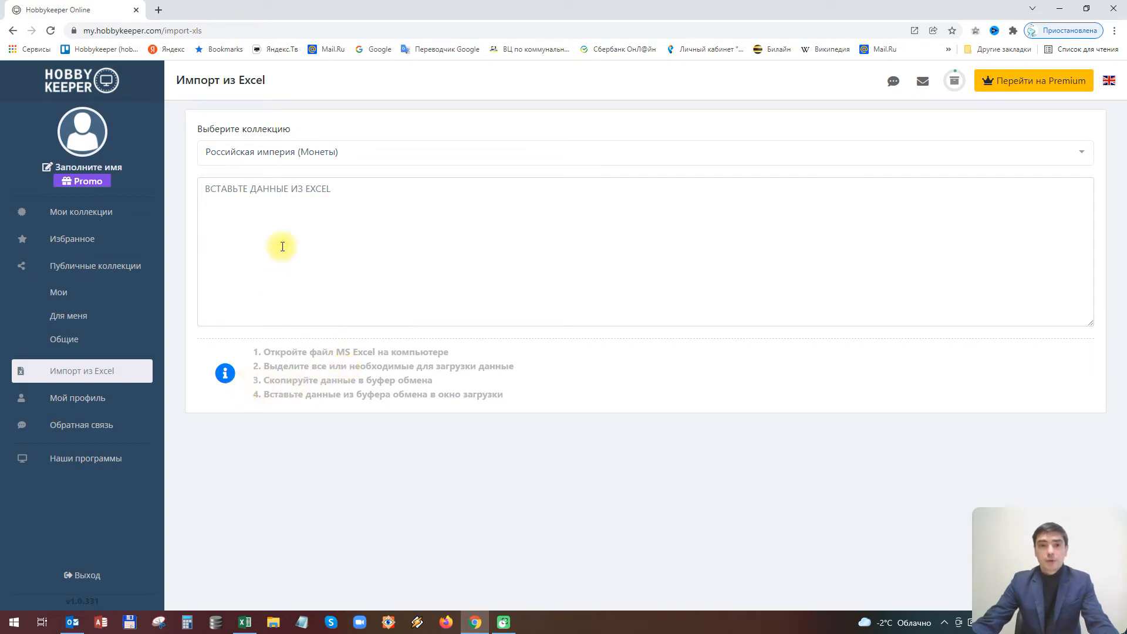
left_click(286, 208)
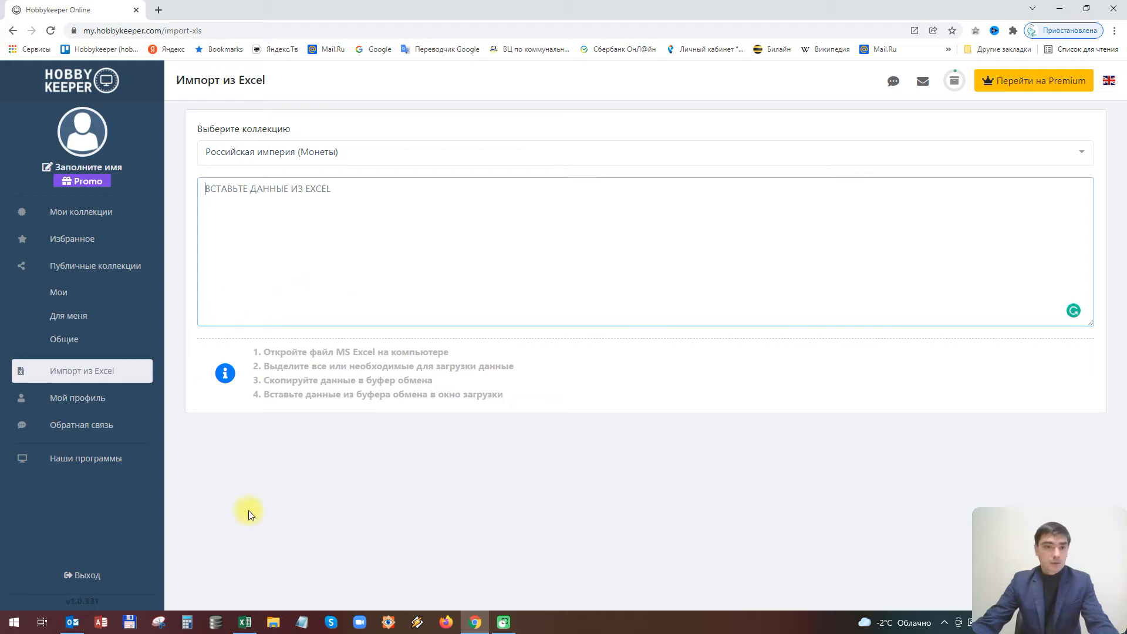
left_click(244, 622)
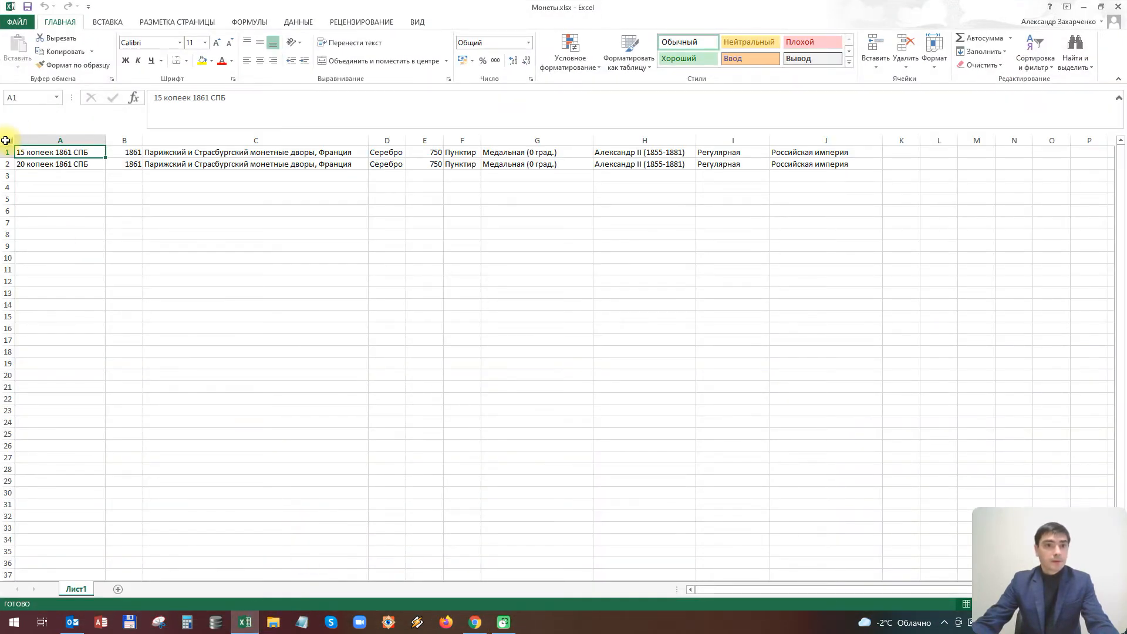
Copy the entire Монеты.xlsx sheet and return to the browser's import page
left_click(6, 140)
right_click(49, 160)
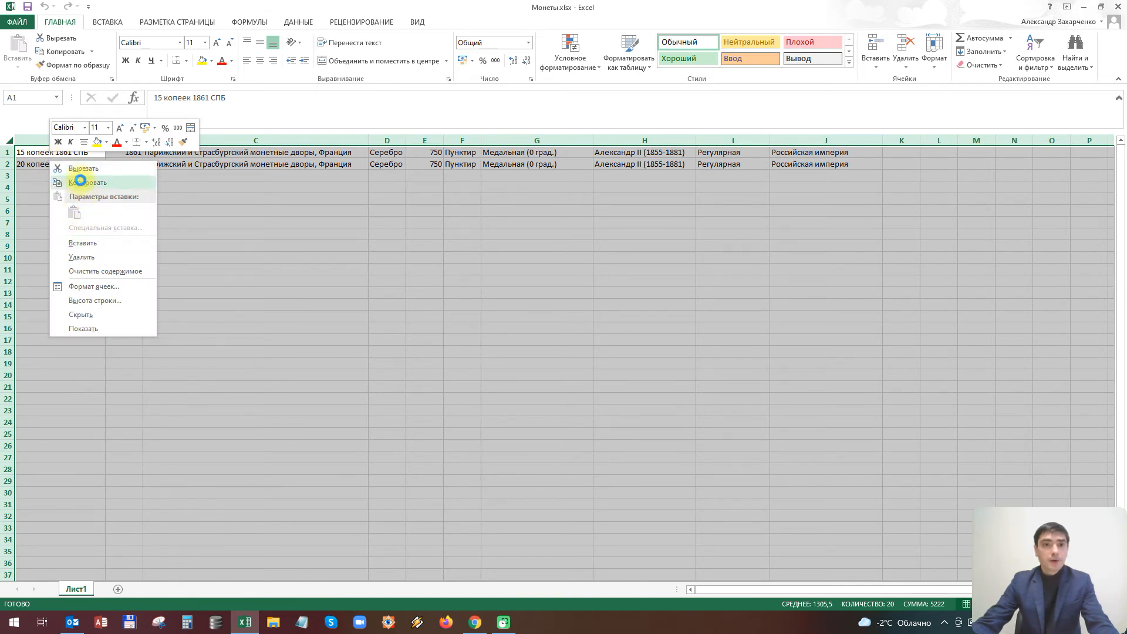
left_click(80, 182)
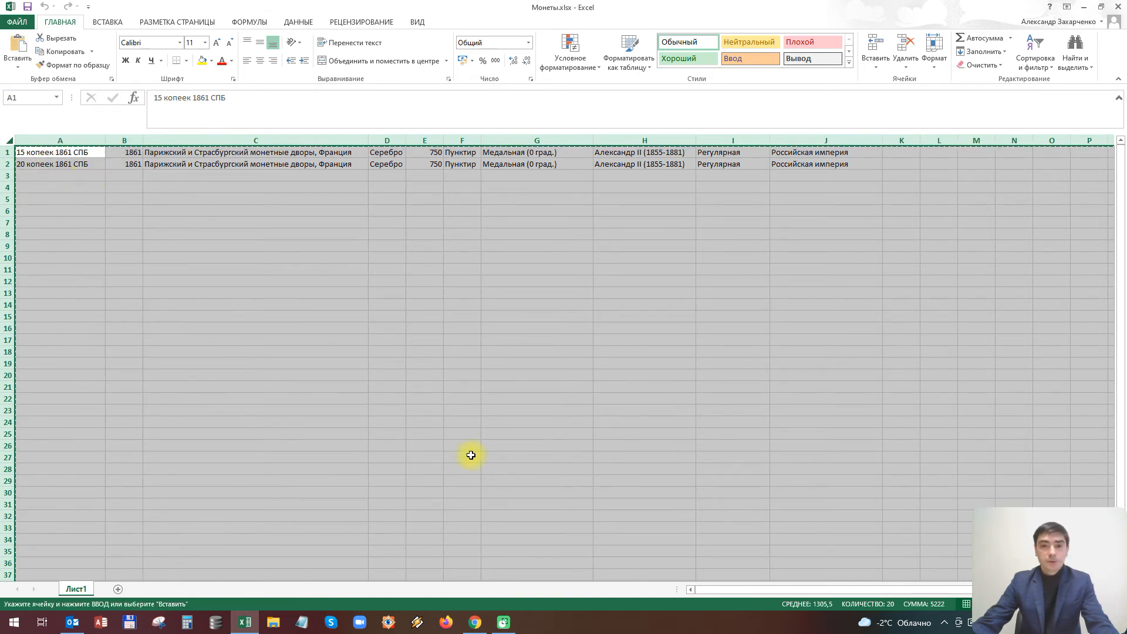
left_click(479, 630)
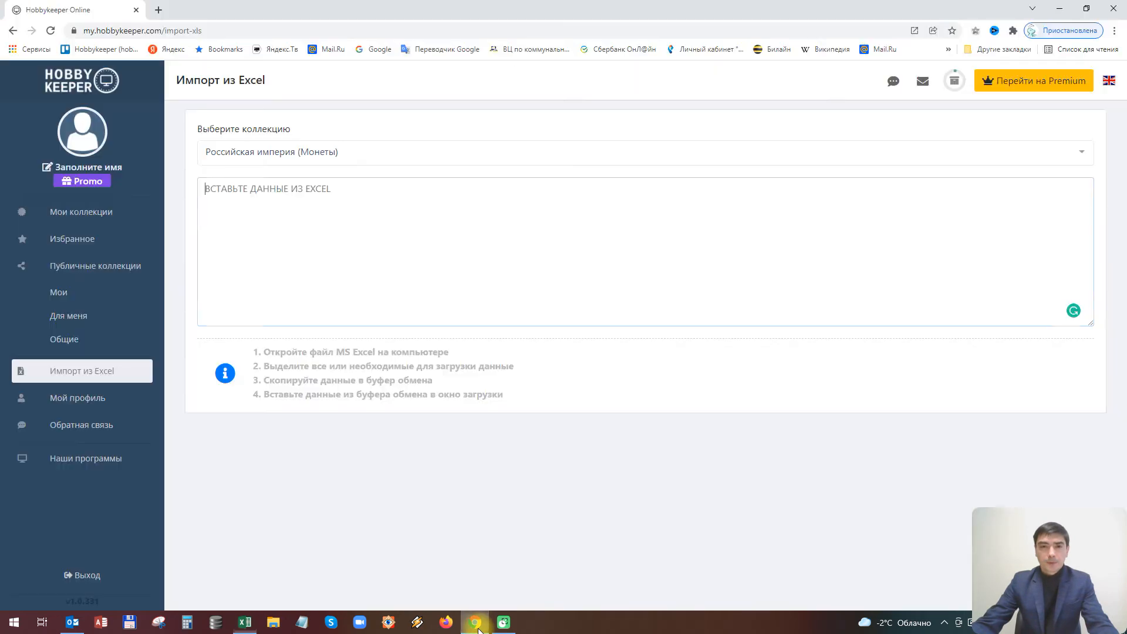
Paste the rows 15 копеек and 20 копеек 1861 СПБ as plain text into the import grid
right_click(287, 201)
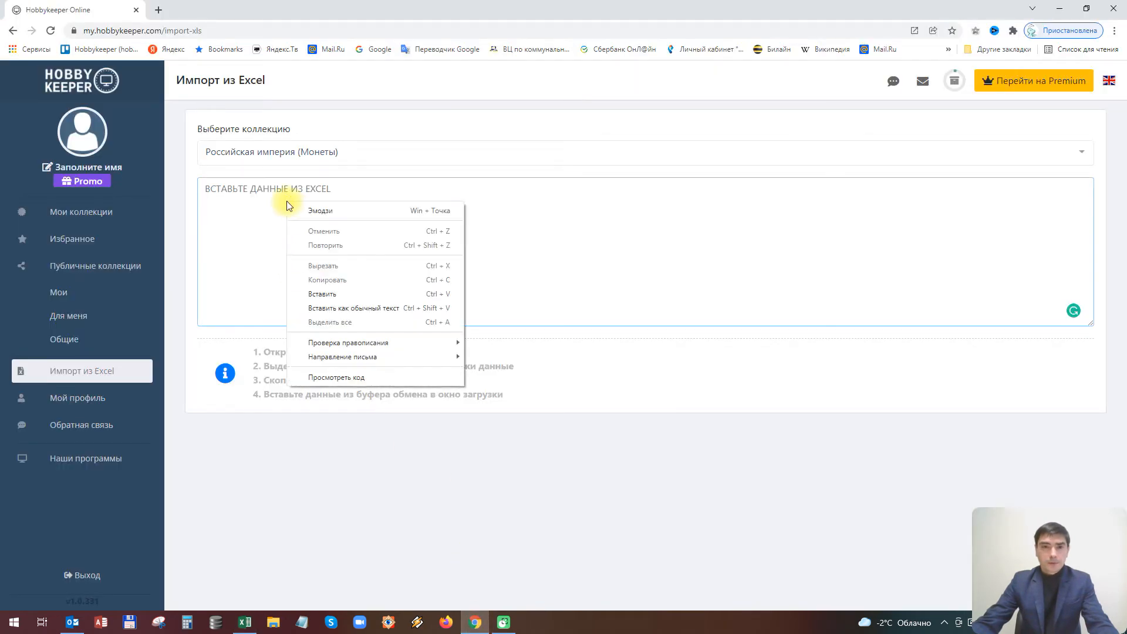
left_click(341, 308)
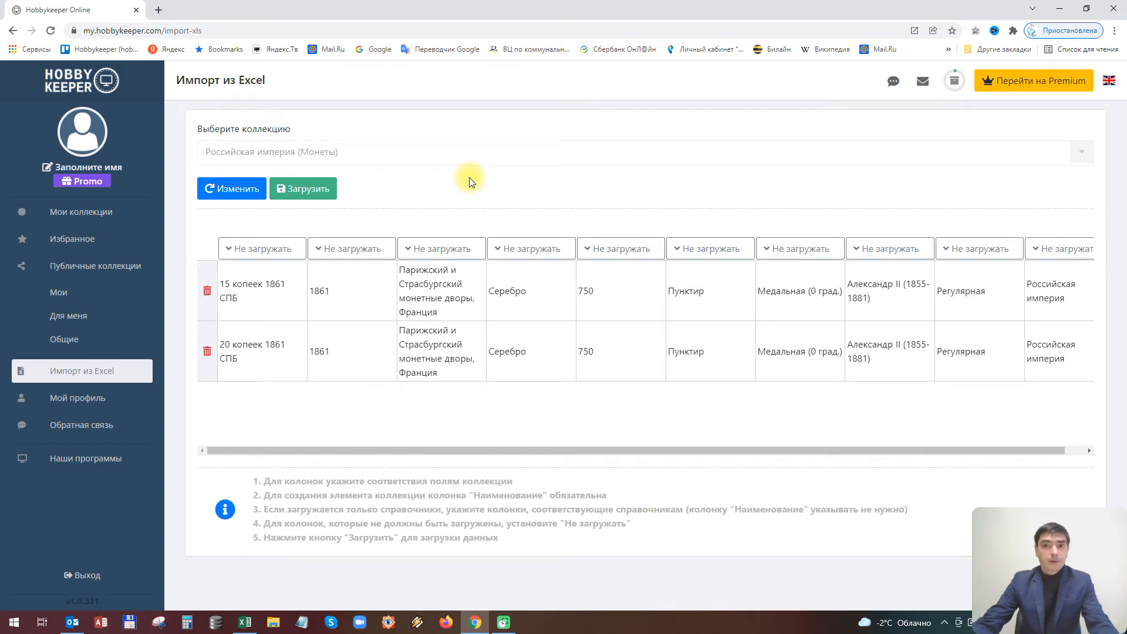
left_click_drag(359, 452, 495, 452)
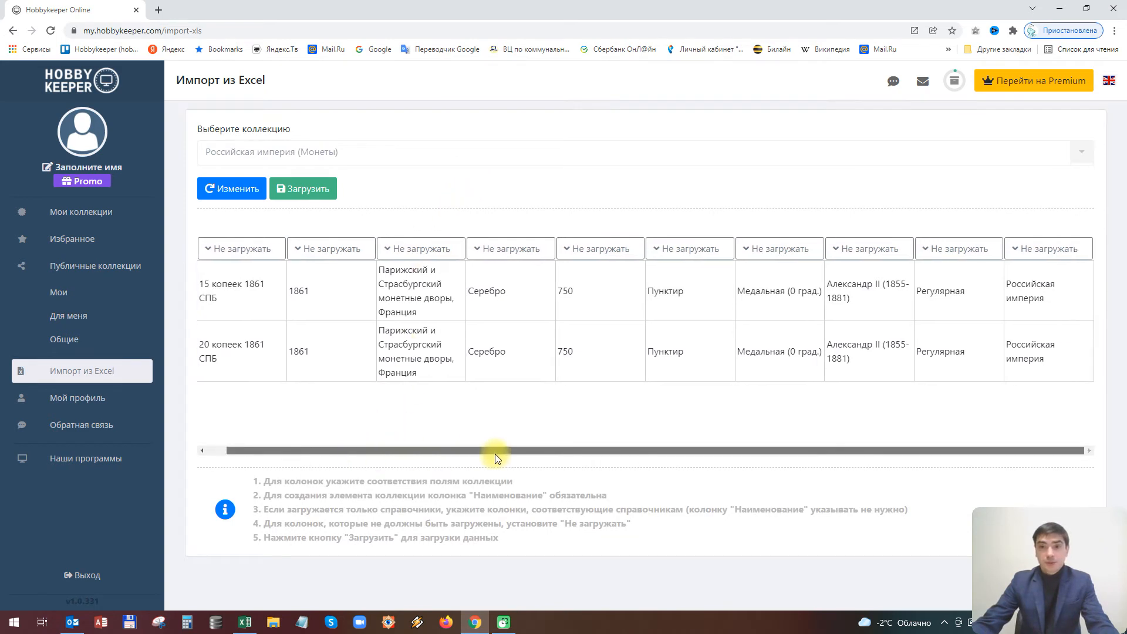
left_click_drag(396, 452, 277, 452)
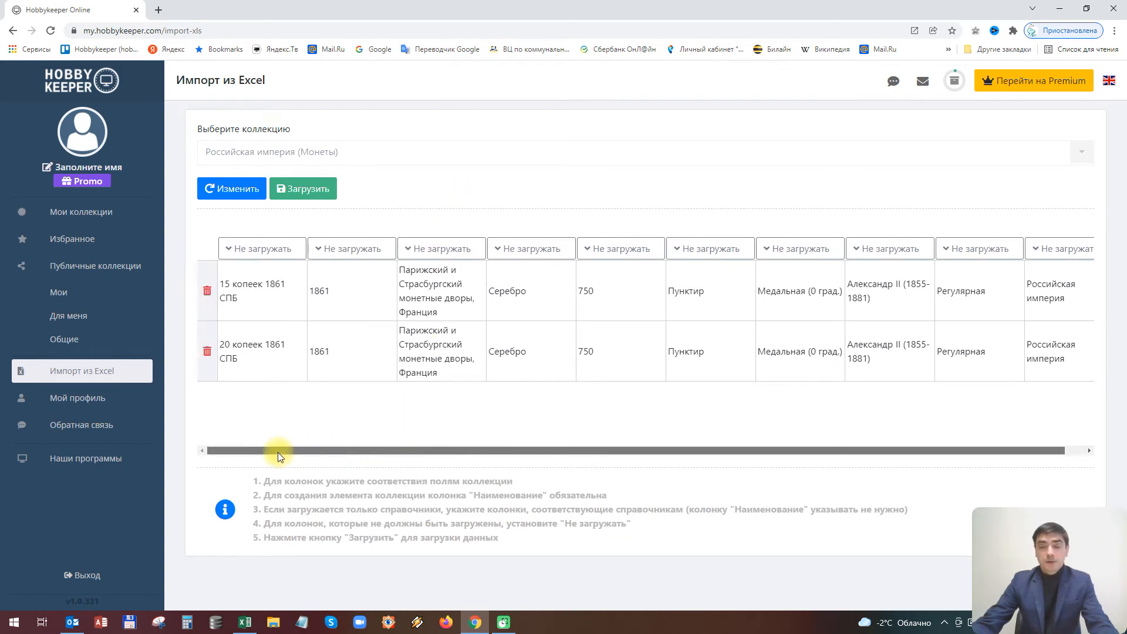
Map the first three columns to Наименование, Год and Монетный двор
left_click(261, 251)
left_click(258, 270)
left_click(363, 253)
left_click(353, 359)
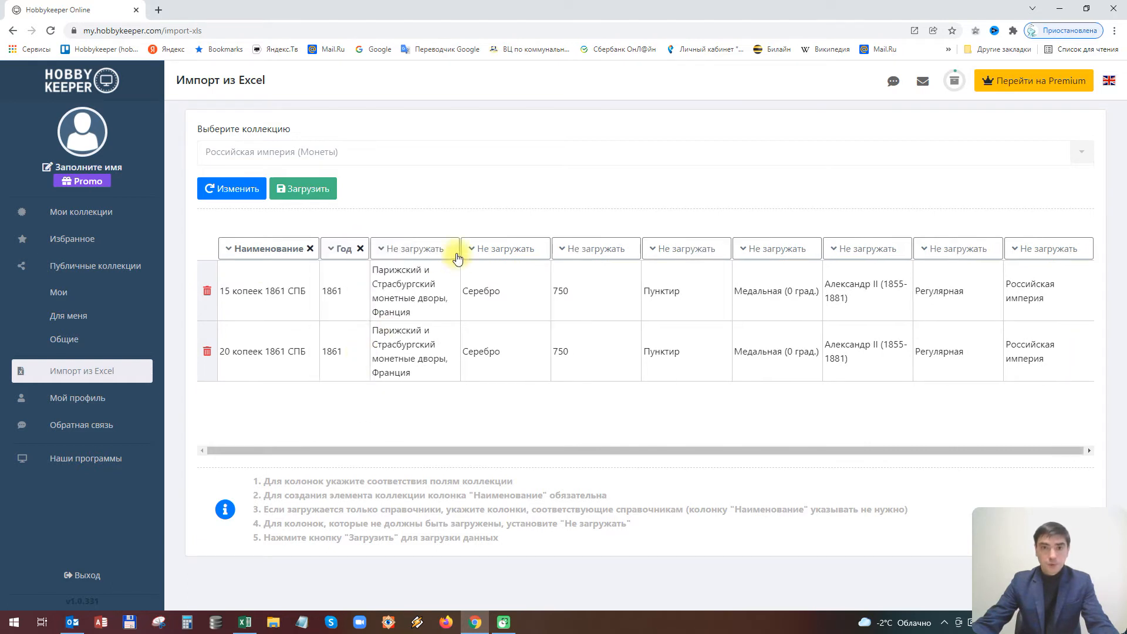
left_click(431, 252)
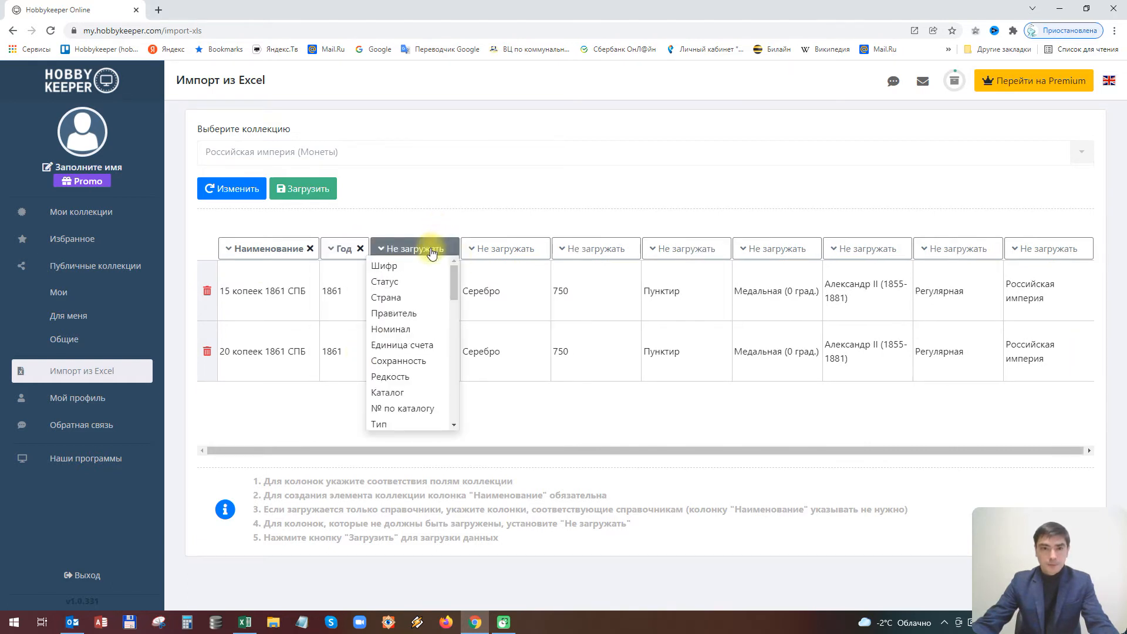
scroll(421, 337, "down", 3)
scroll(420, 339, "down", 3)
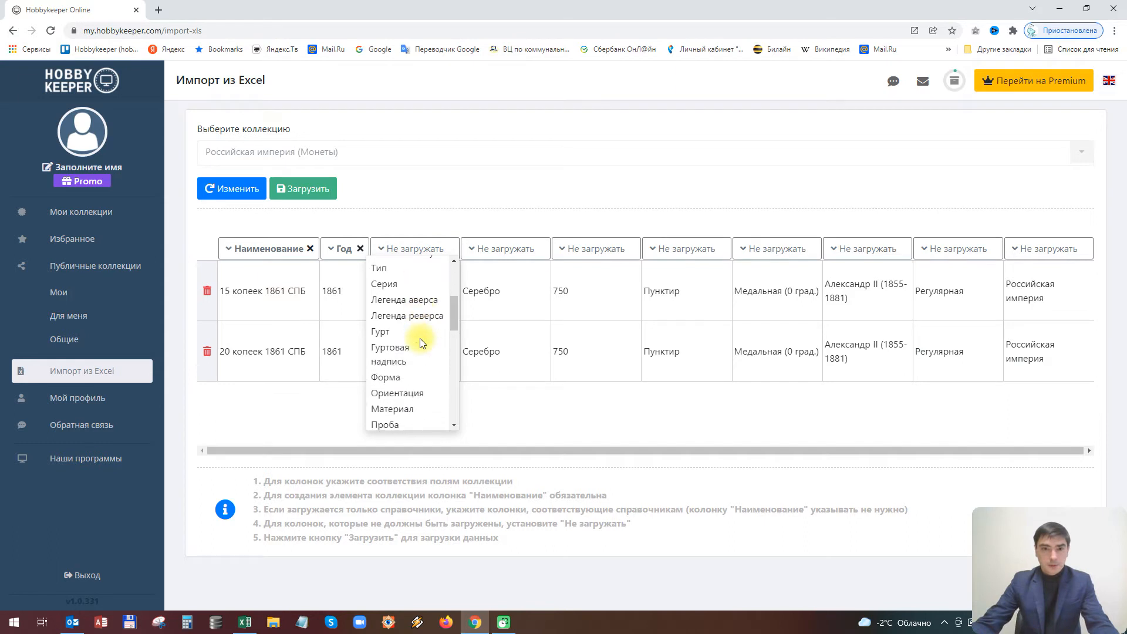
left_click(412, 371)
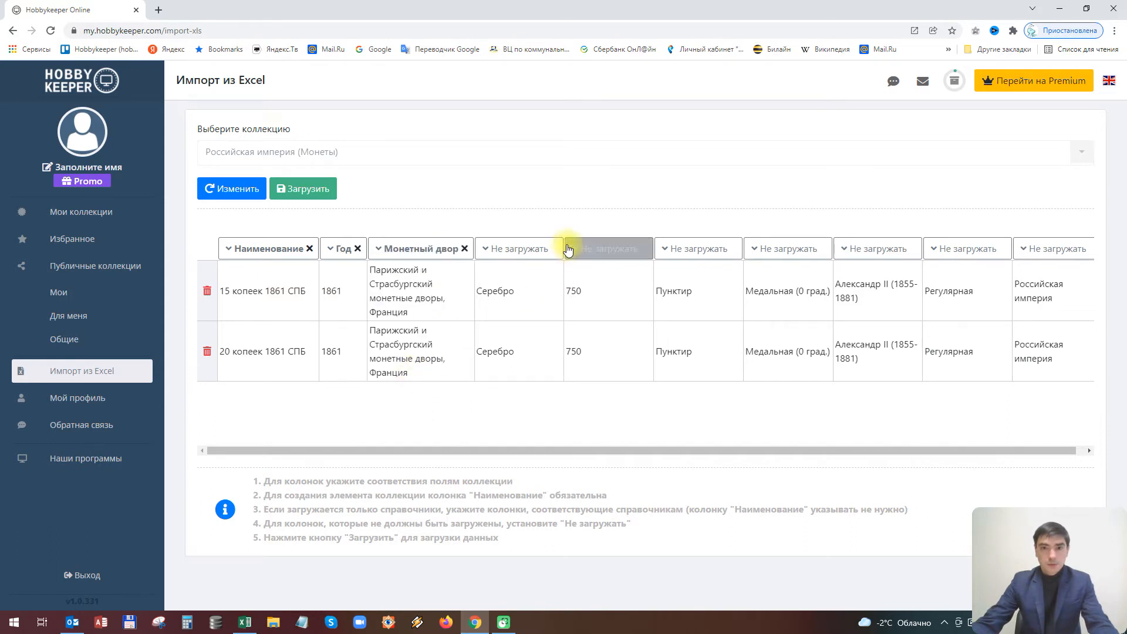
Map the fourth to sixth columns to Материал, Проба and Гурт
left_click(517, 248)
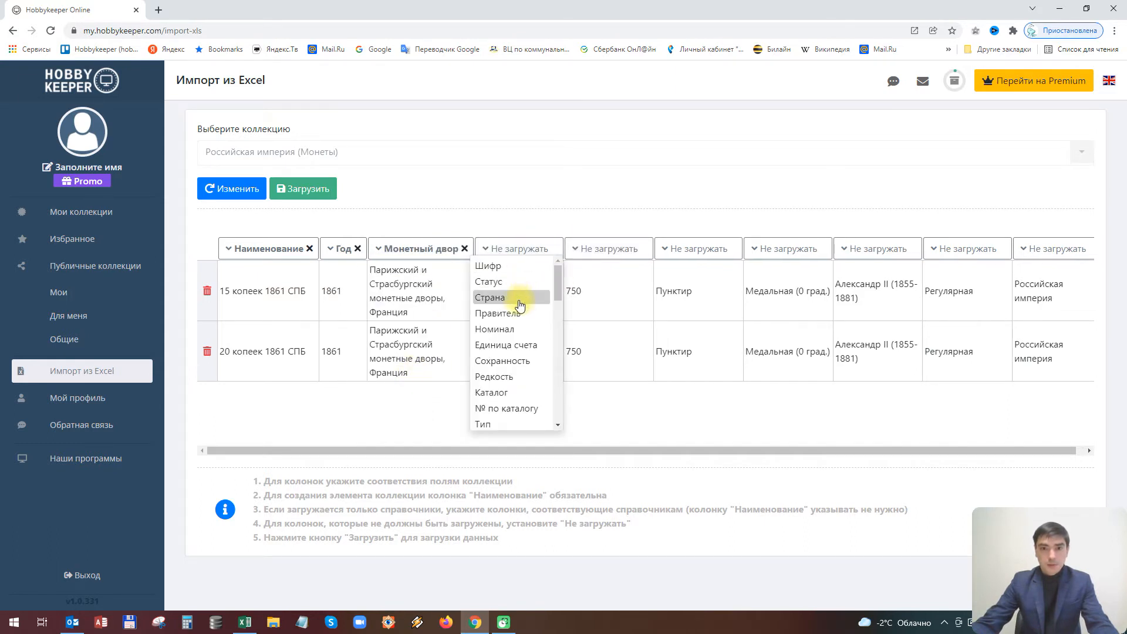
scroll(519, 304, "down", 4)
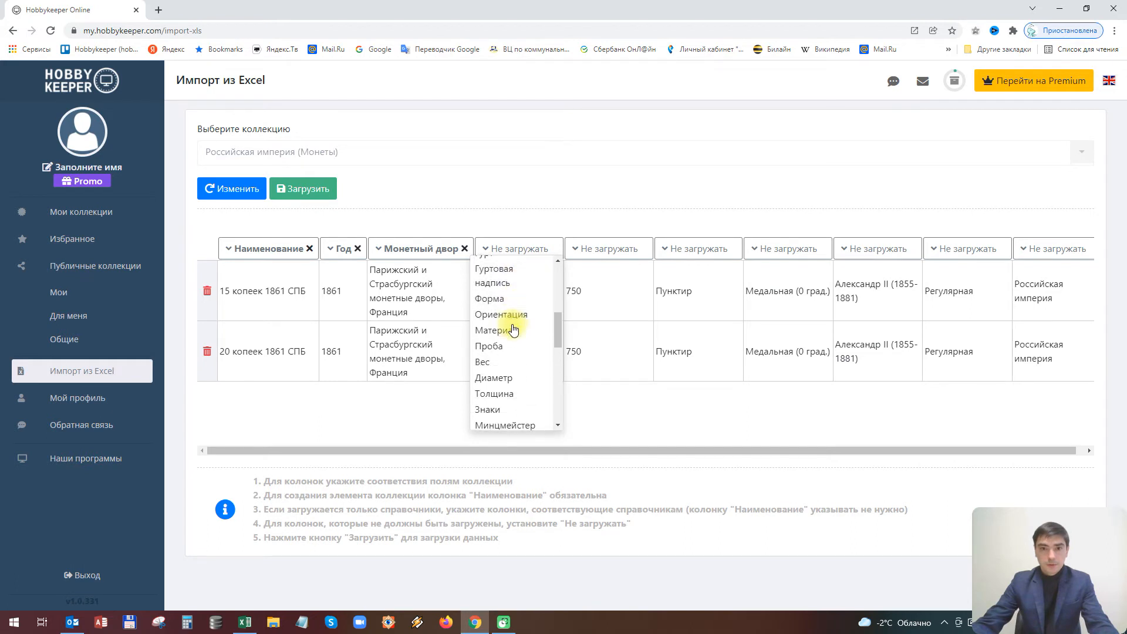
left_click(513, 330)
left_click(606, 248)
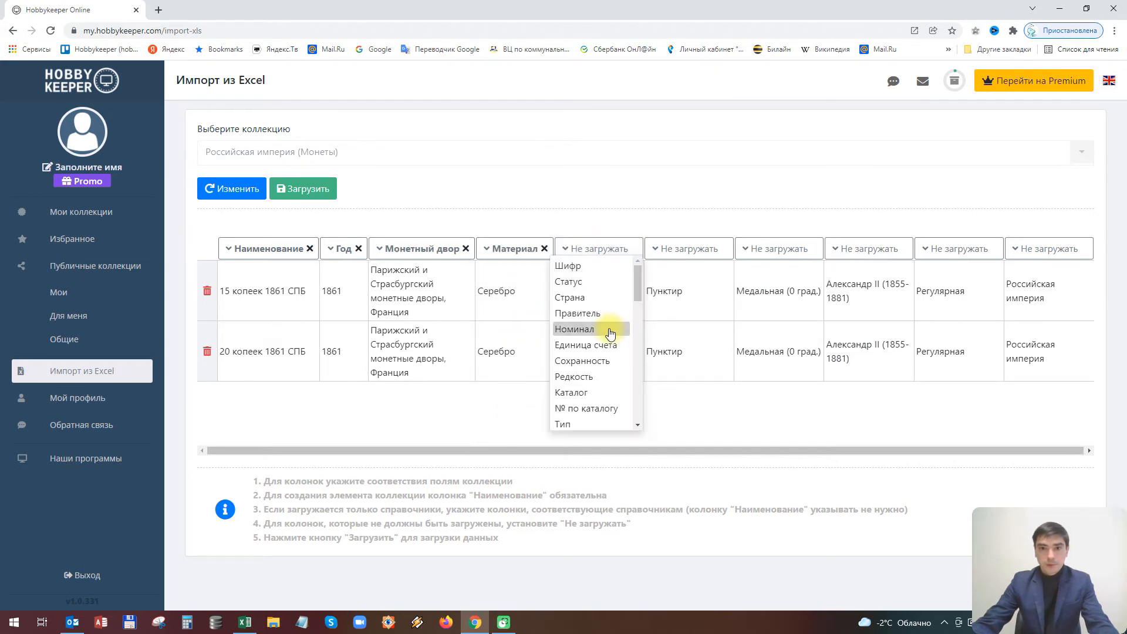
scroll(611, 333, "down", 4)
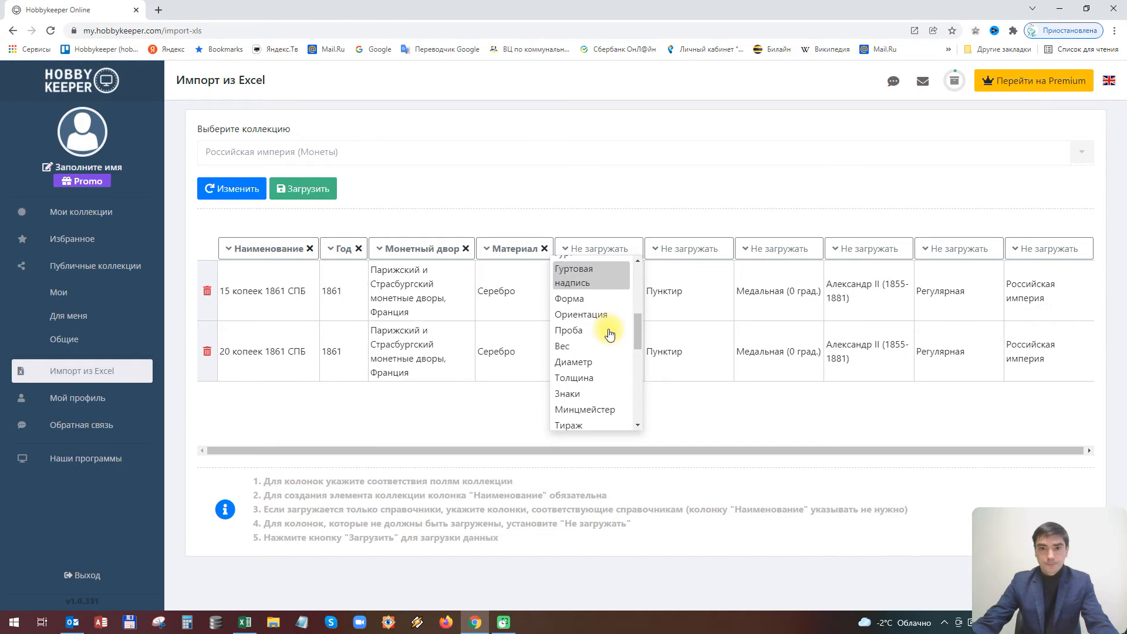
left_click(611, 330)
left_click(679, 249)
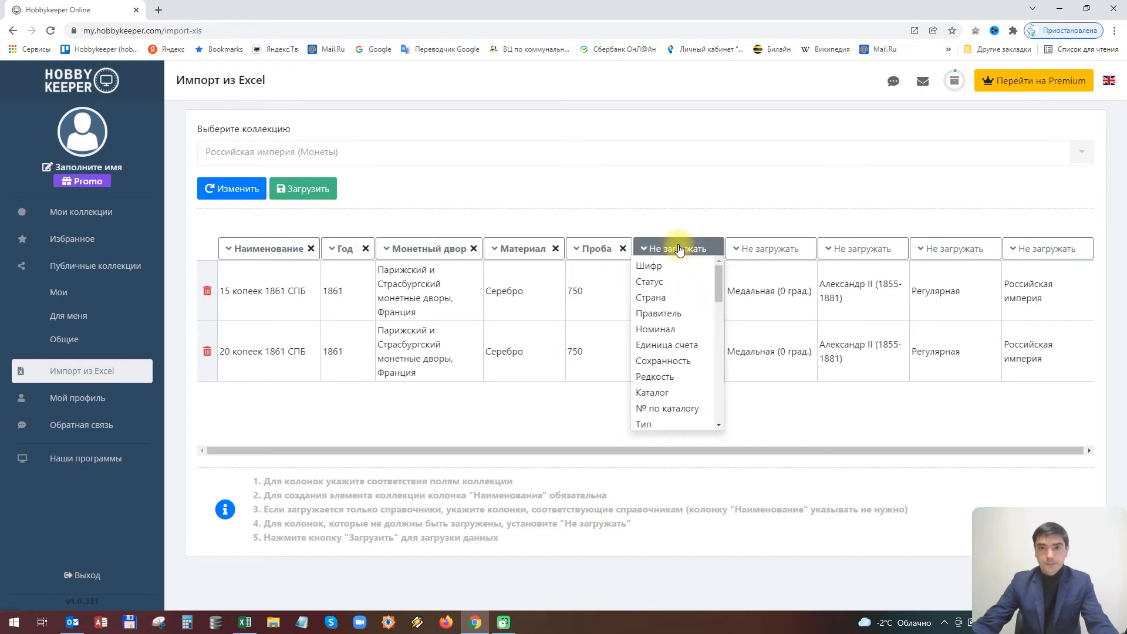
scroll(684, 345, "down", 2)
scroll(684, 346, "down", 2)
left_click(652, 328)
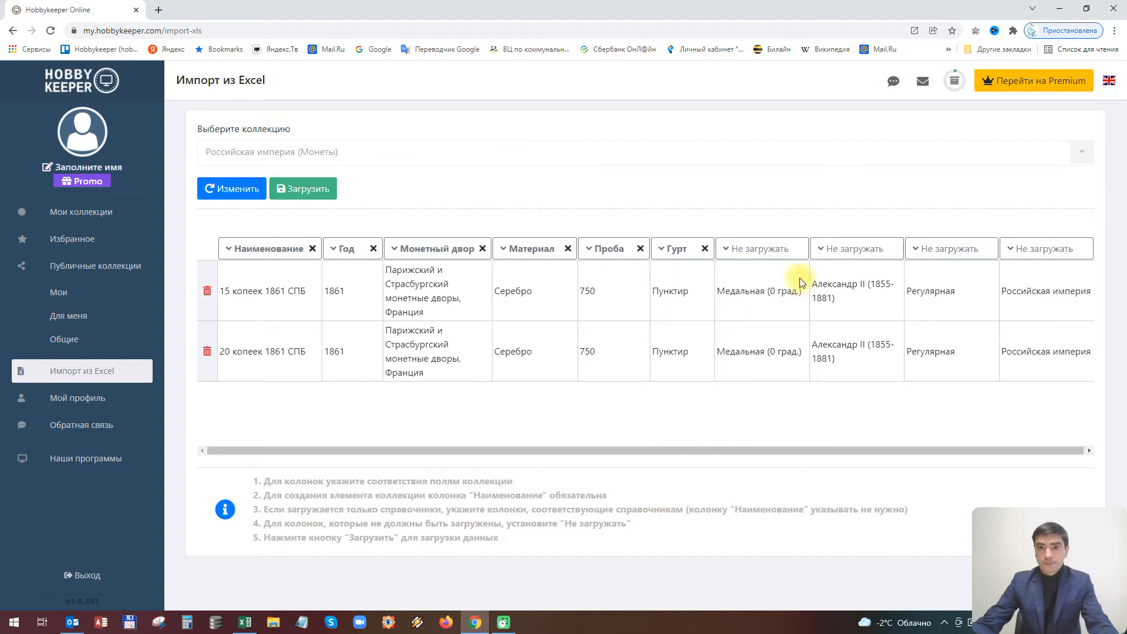
Map the seventh to tenth columns to Ориентация, Правитель, Тип and Страна
left_click(775, 254)
scroll(768, 349, "down", 3)
left_click(761, 376)
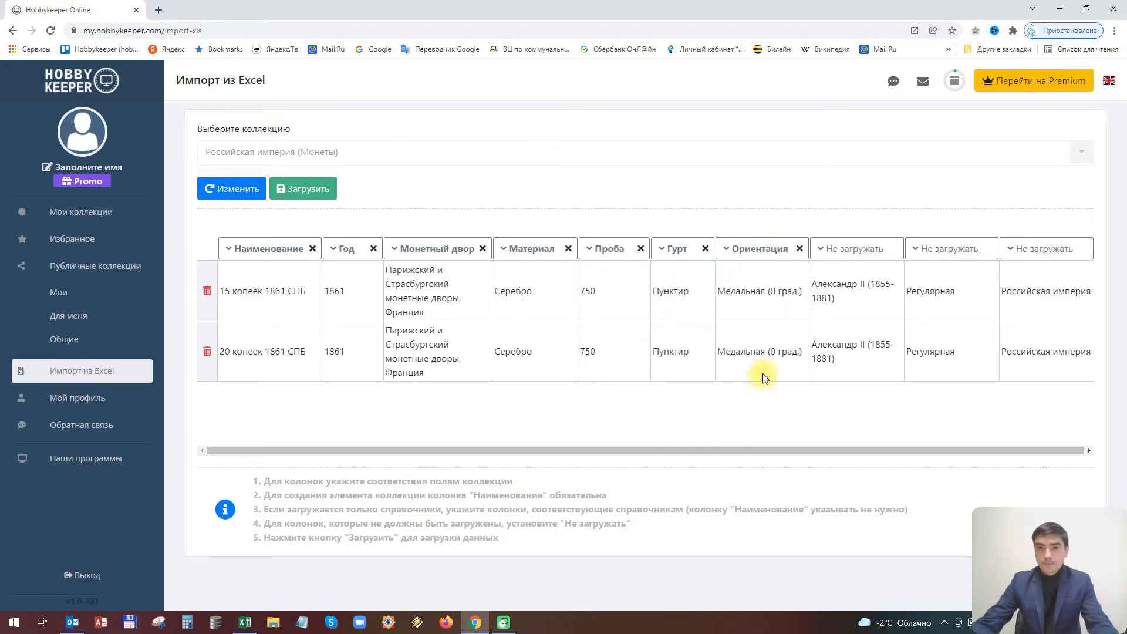
left_click(870, 254)
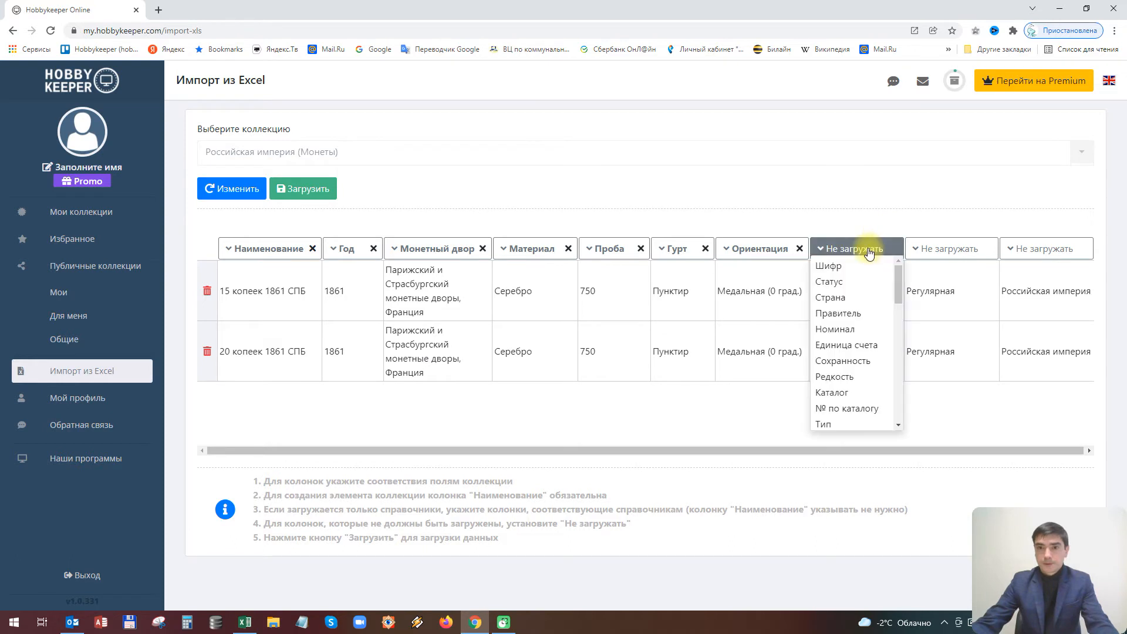
left_click(862, 316)
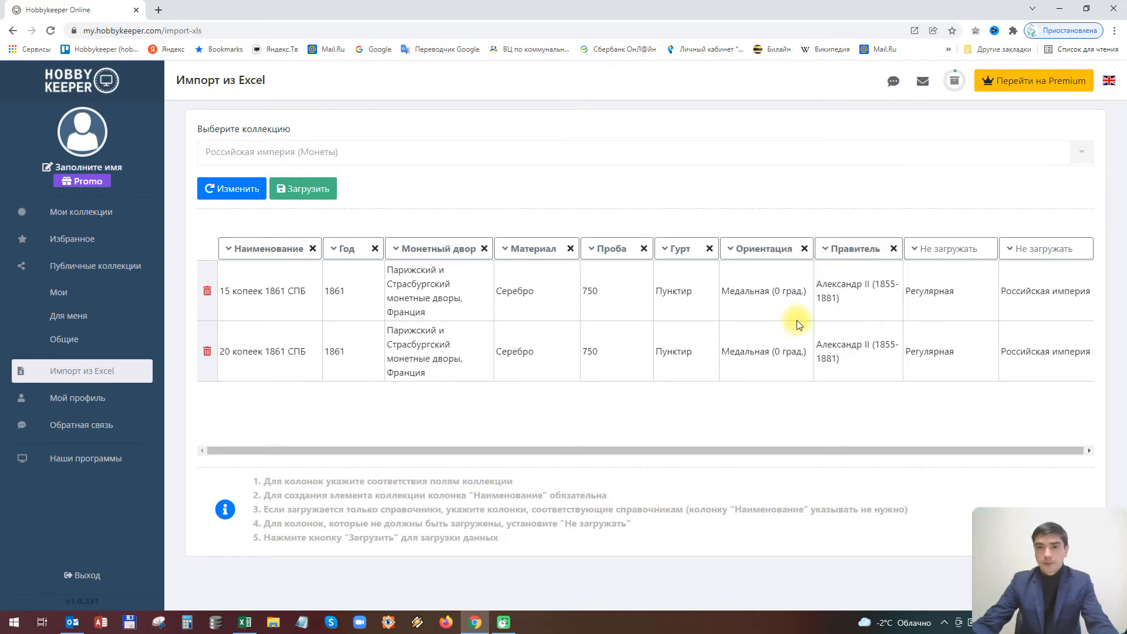
left_click(957, 253)
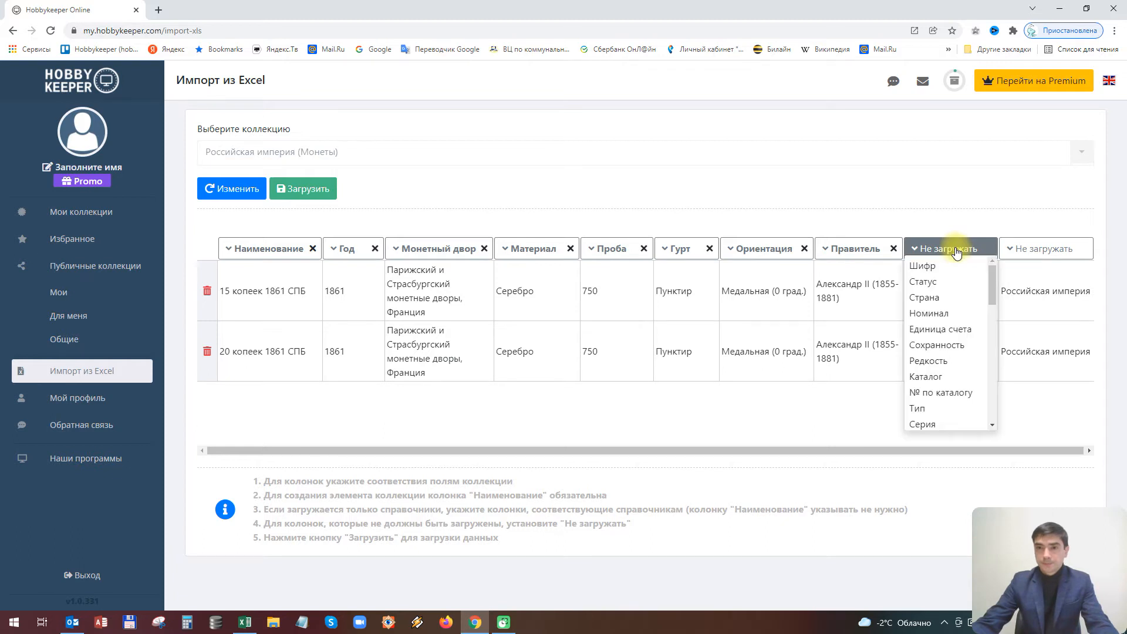
left_click(940, 409)
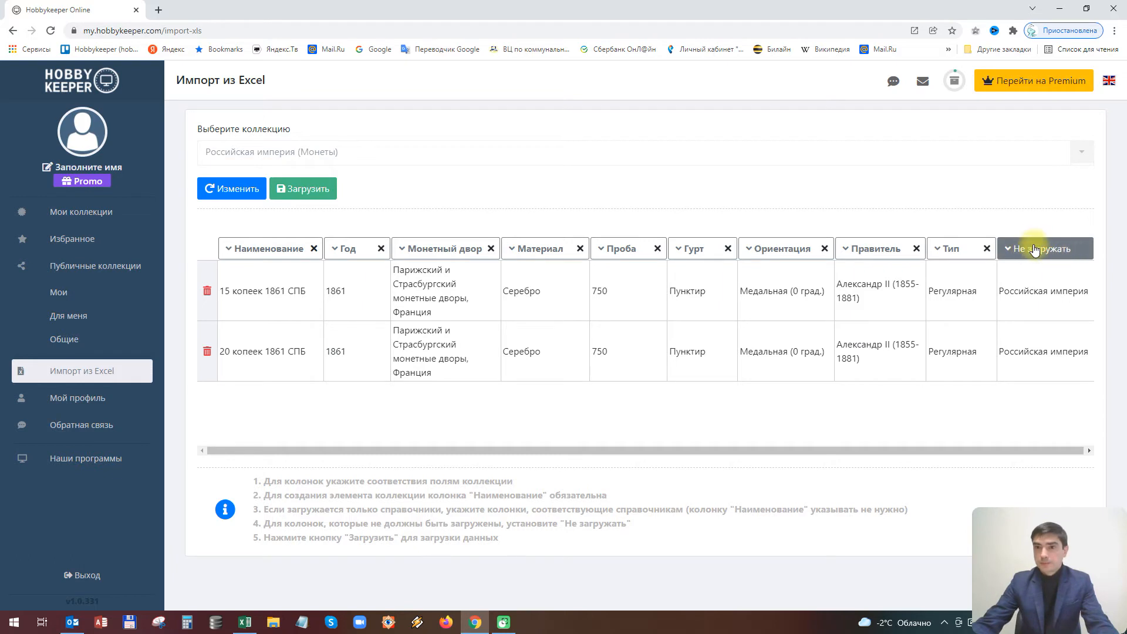
left_click(1061, 252)
left_click(1042, 301)
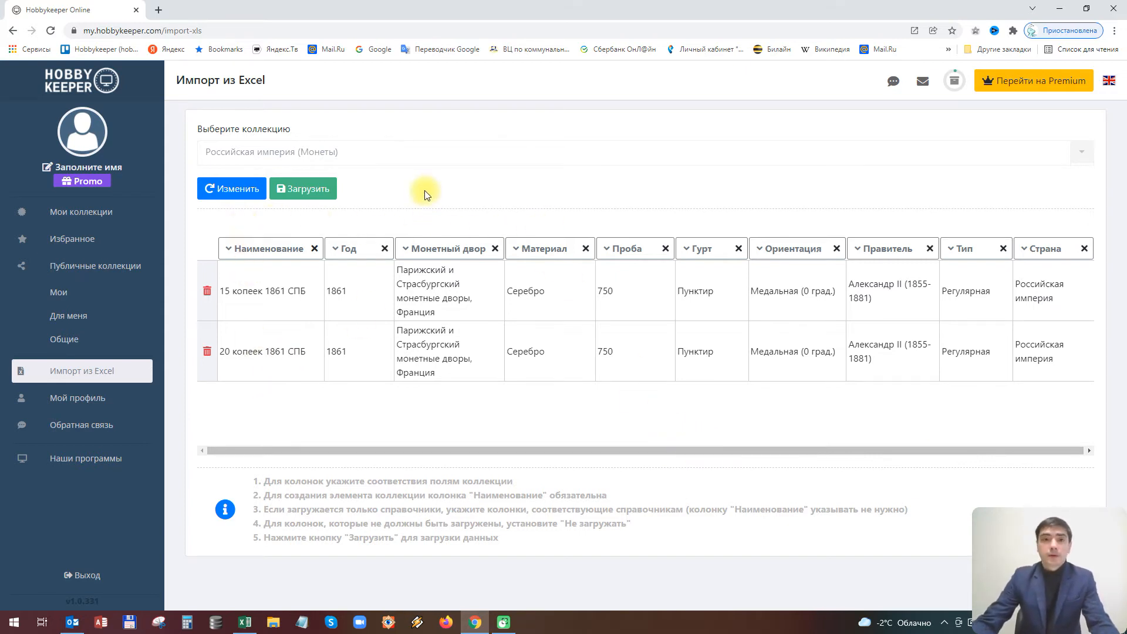
Load the mapped rows into Российская империя, confirm the import, and open the collection
left_click(310, 192)
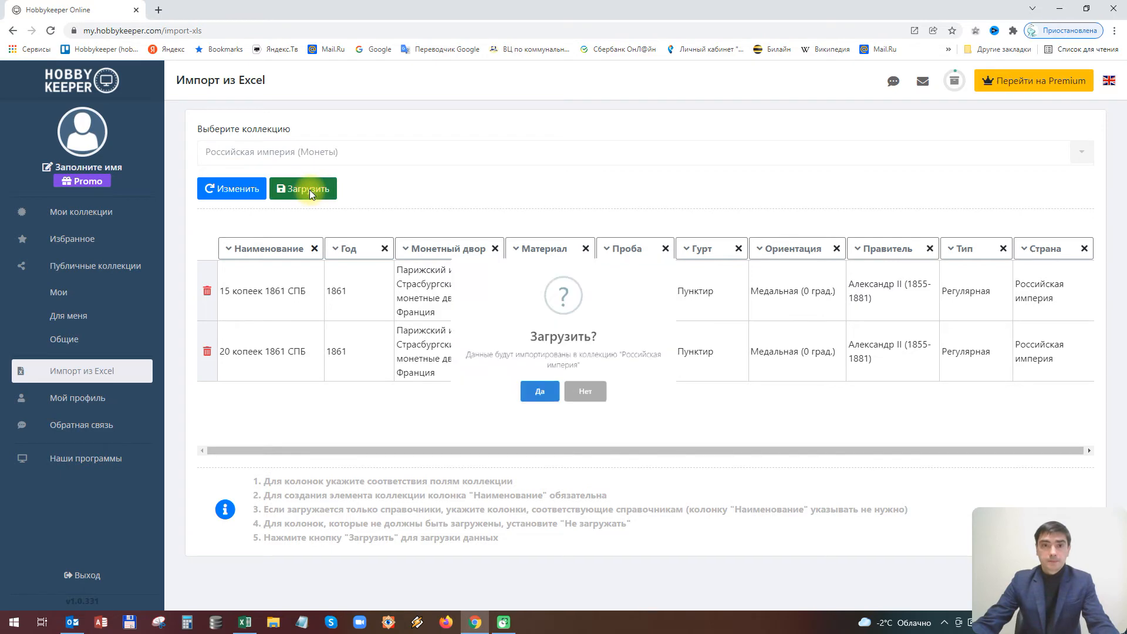
left_click(526, 414)
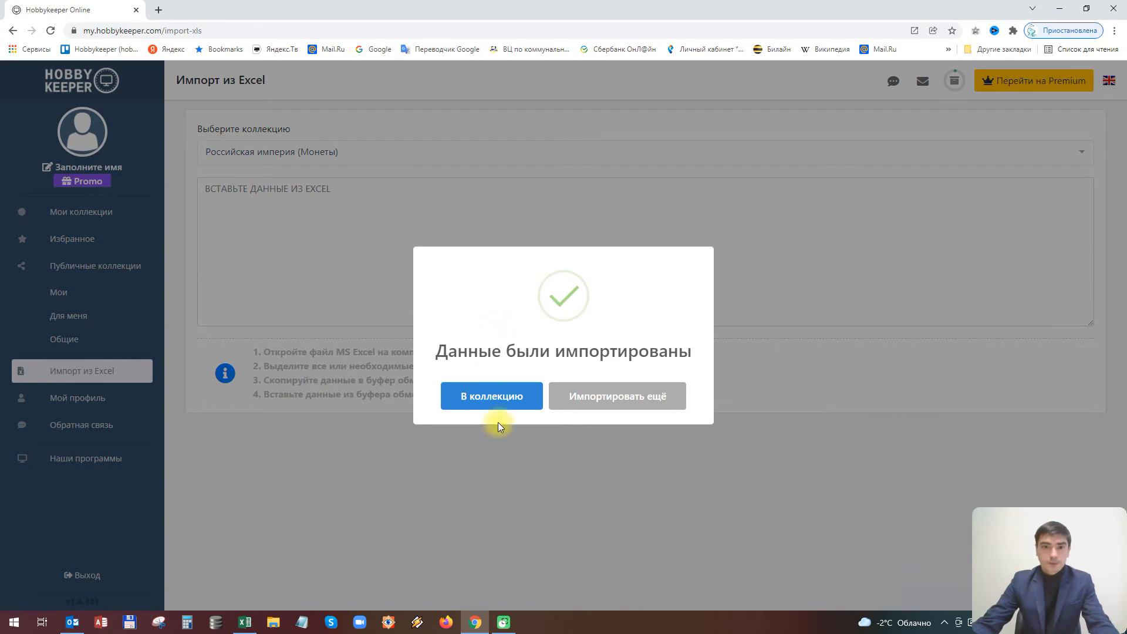
left_click(494, 398)
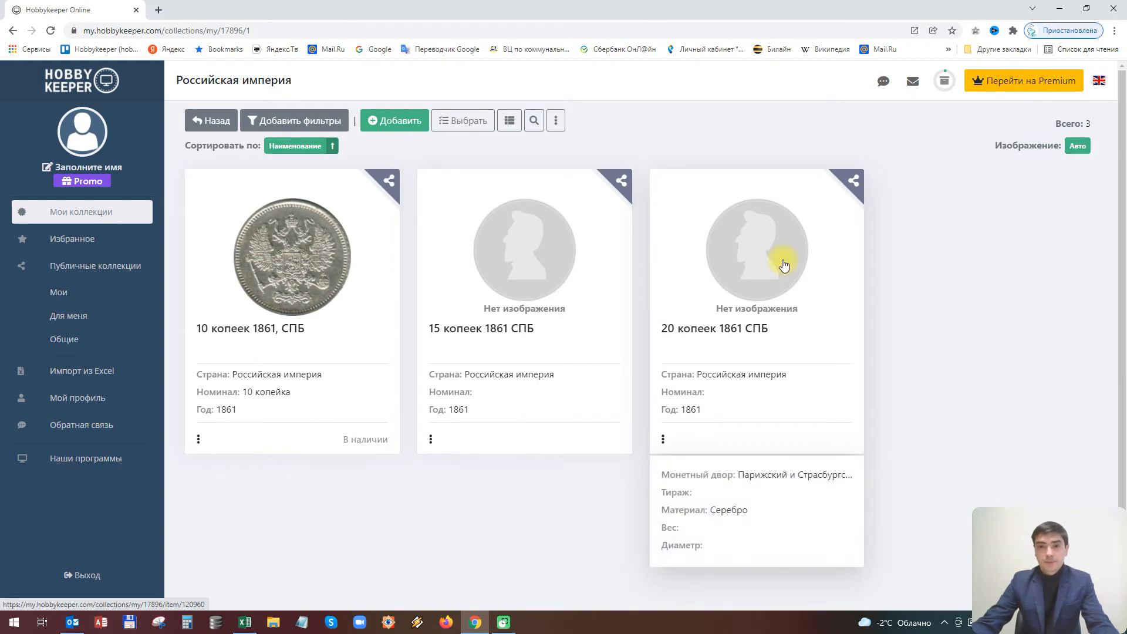
left_click(471, 264)
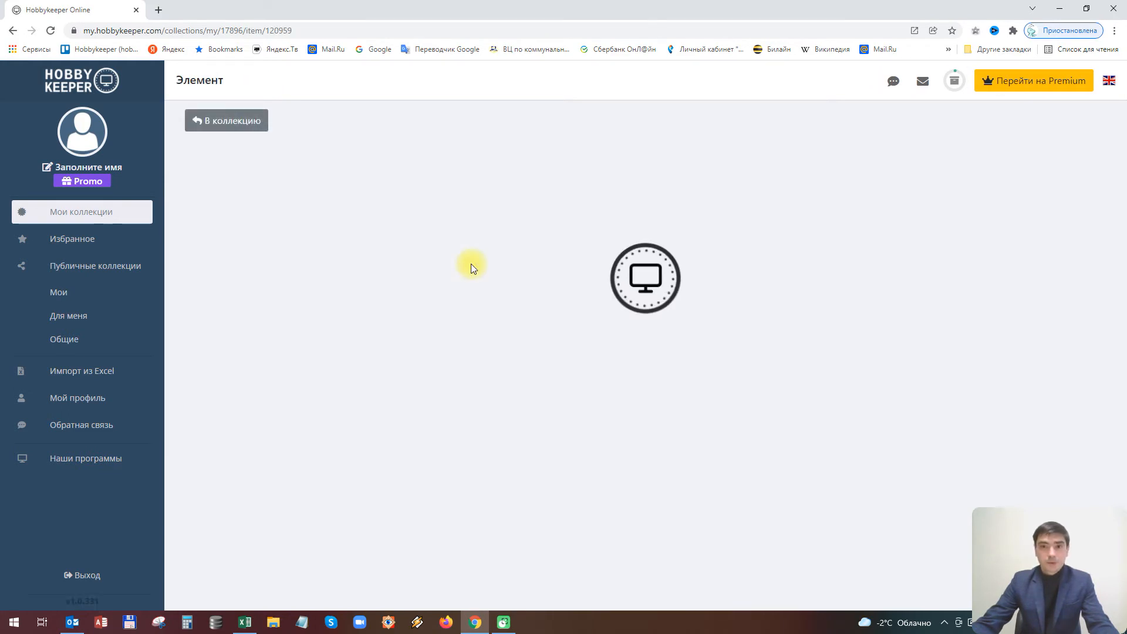
scroll(463, 263, "down", 3)
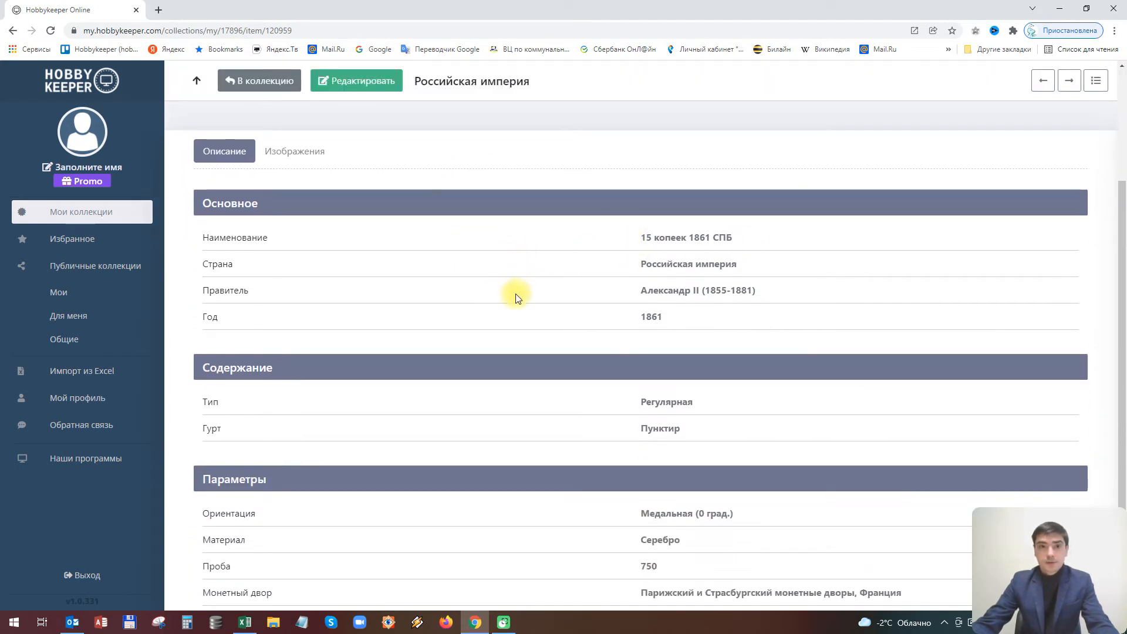
scroll(360, 326, "down", 1)
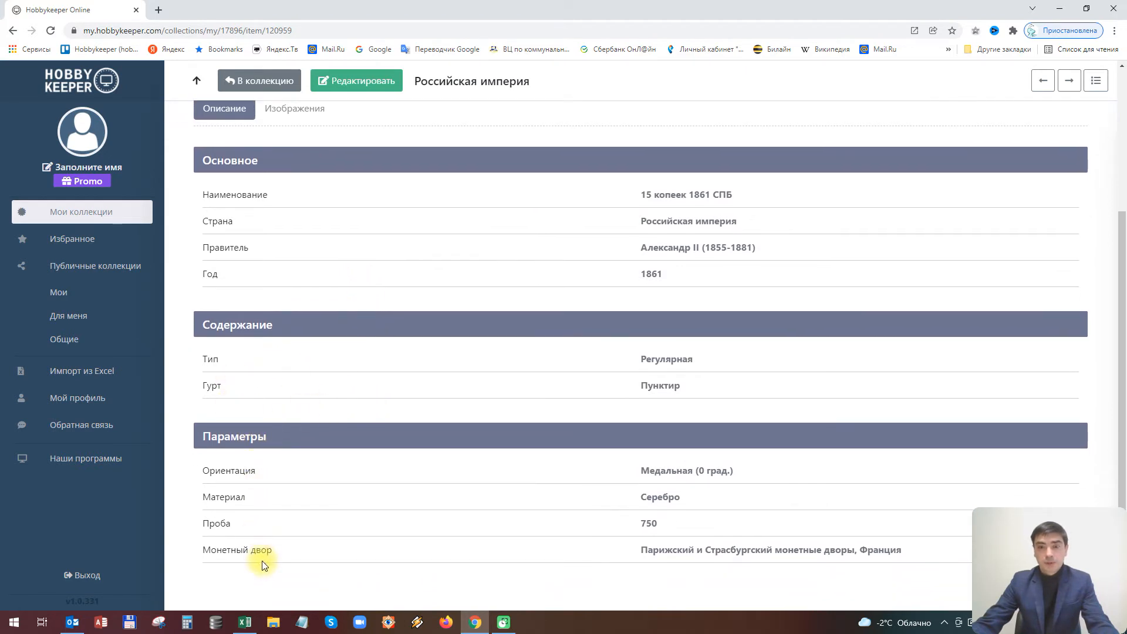
scroll(282, 481, "up", 3)
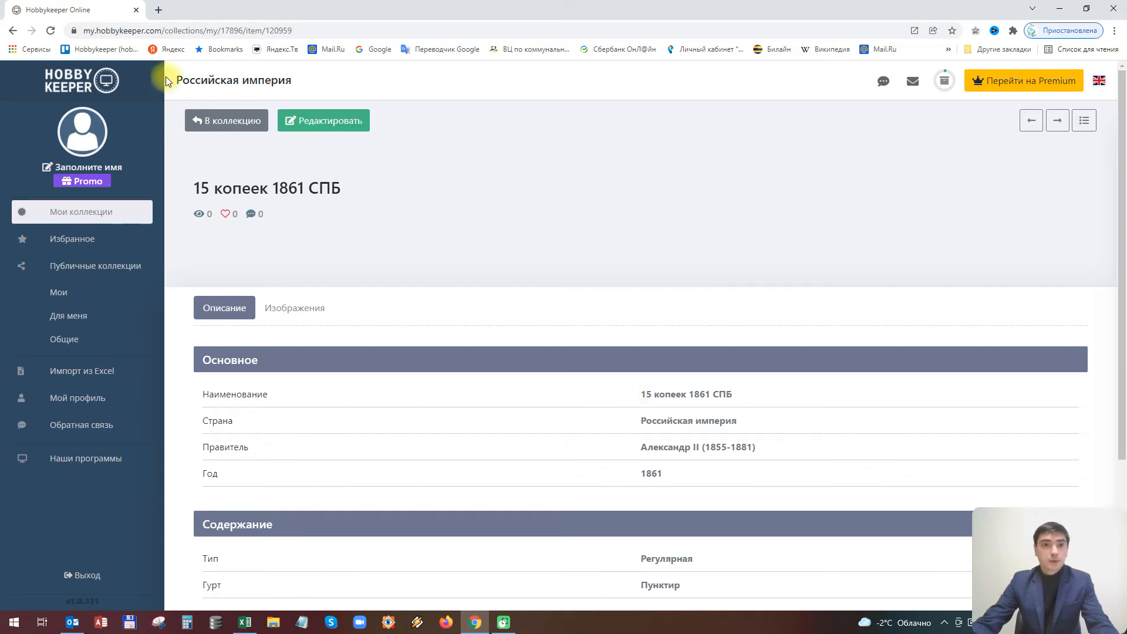
left_click(237, 120)
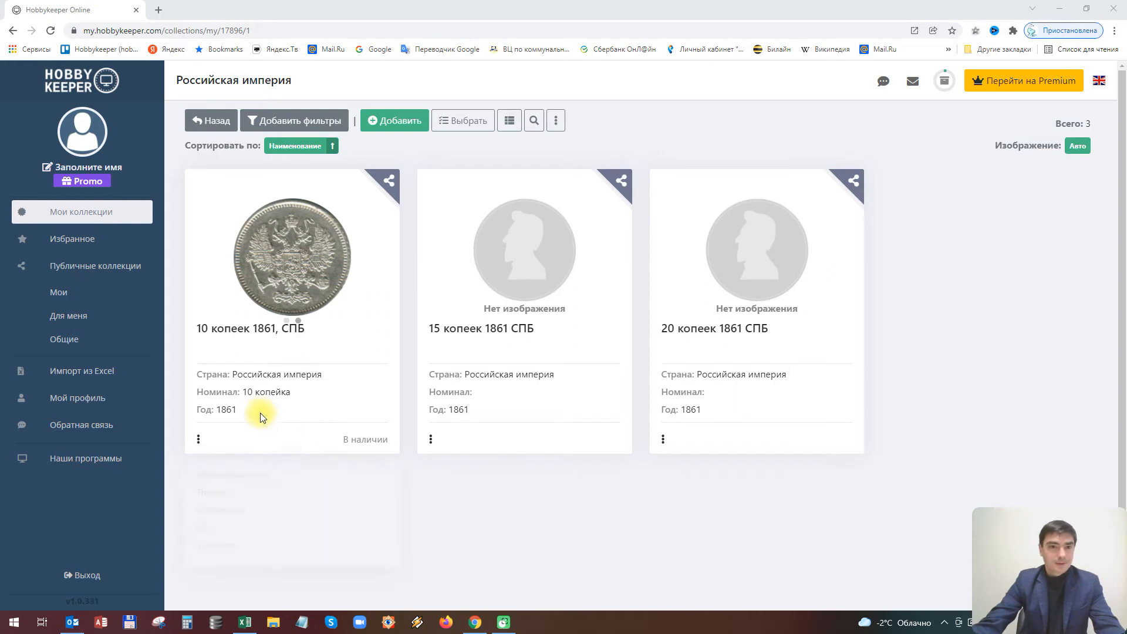
mouse_move(327, 206)
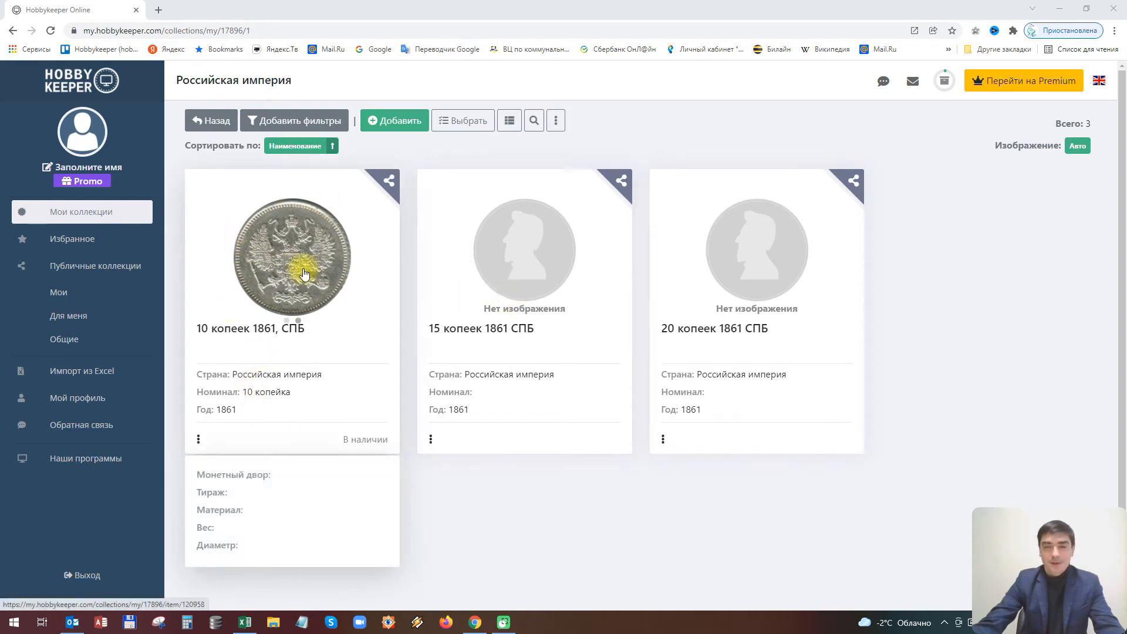
mouse_move(762, 171)
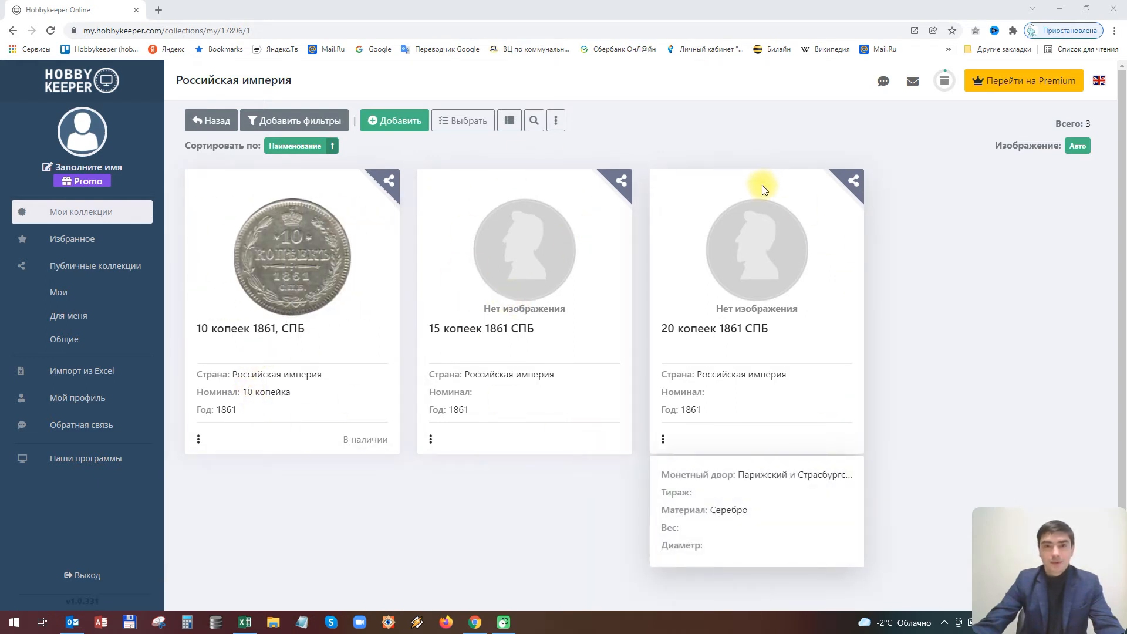
mouse_move(434, 392)
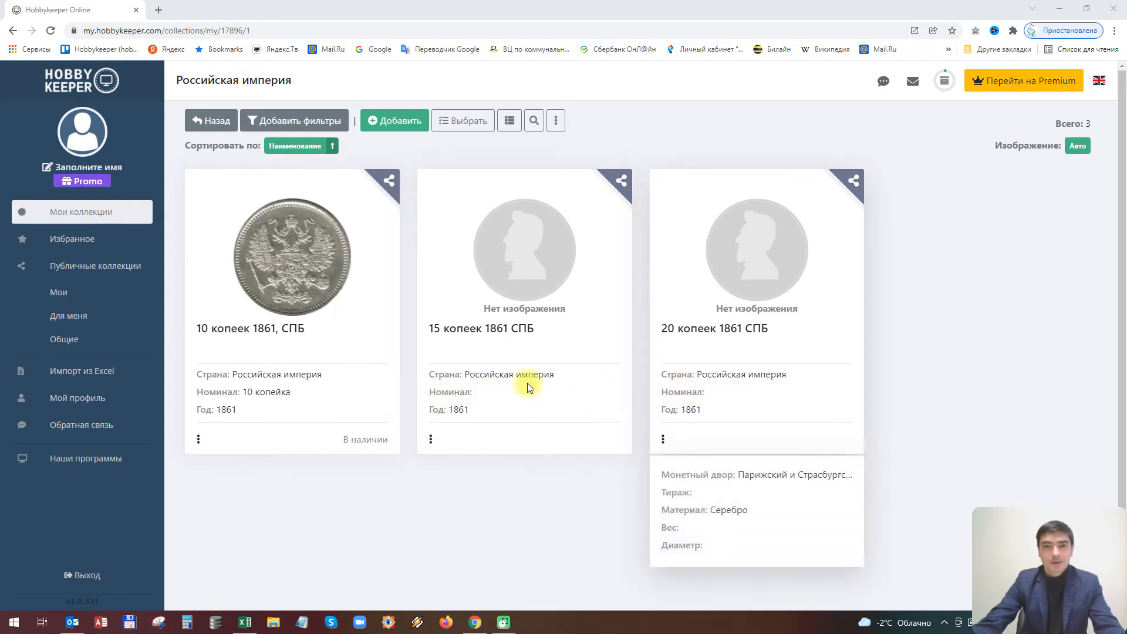
Edit the 15 копеек 1861 СПБ coin and enter 15 as its Номинал
left_click(491, 288)
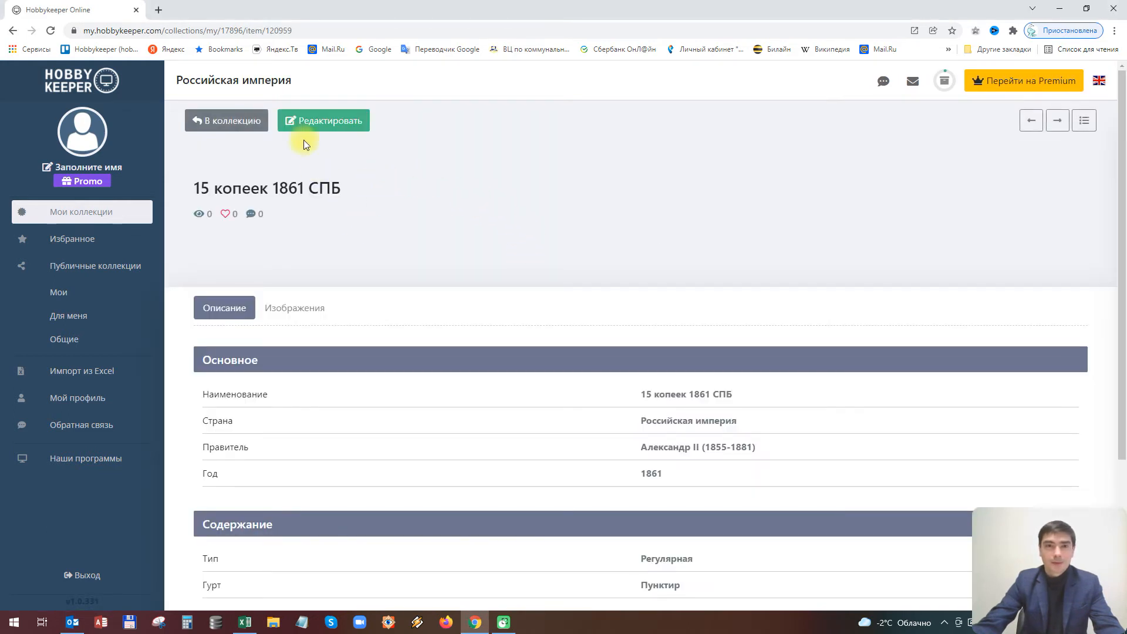
left_click(305, 122)
scroll(510, 254, "down", 1)
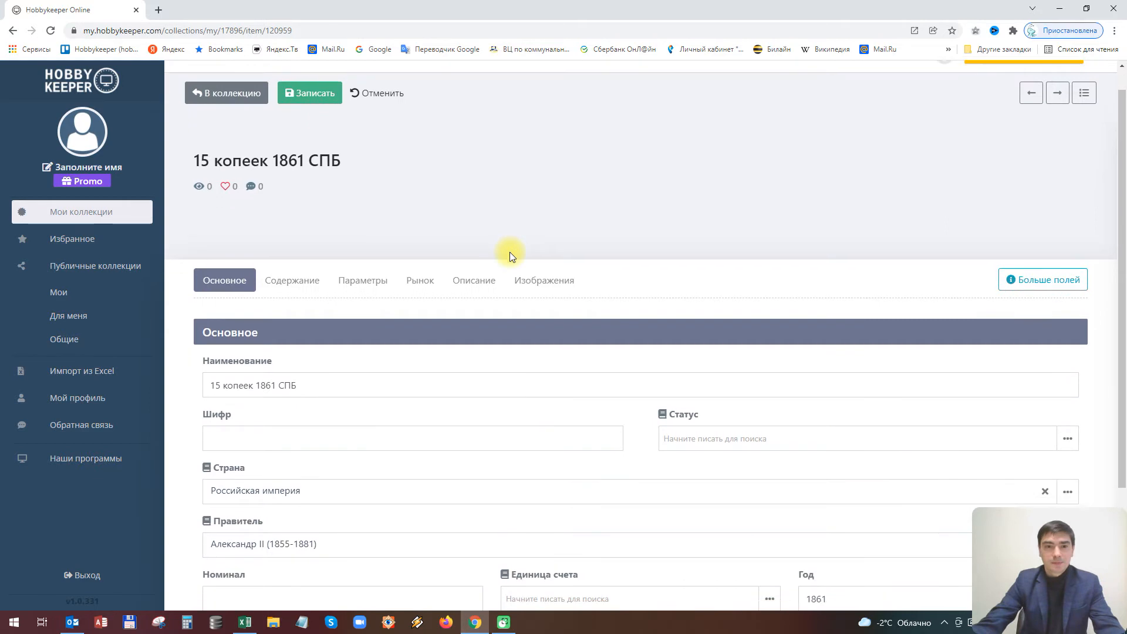
scroll(510, 252, "down", 3)
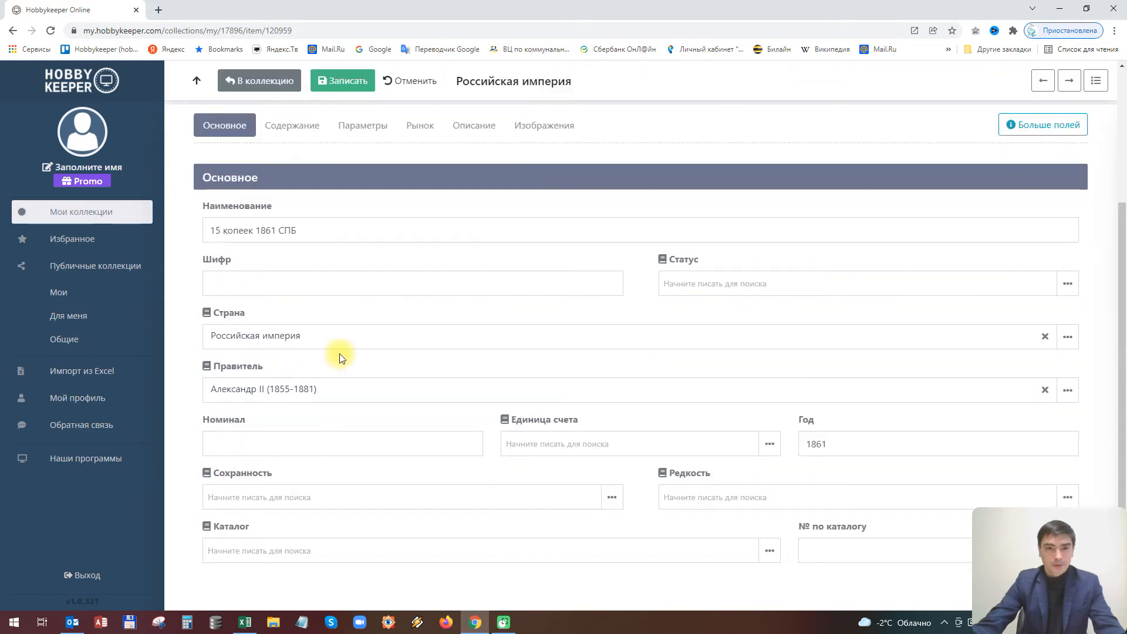
left_click(263, 441)
type("15")
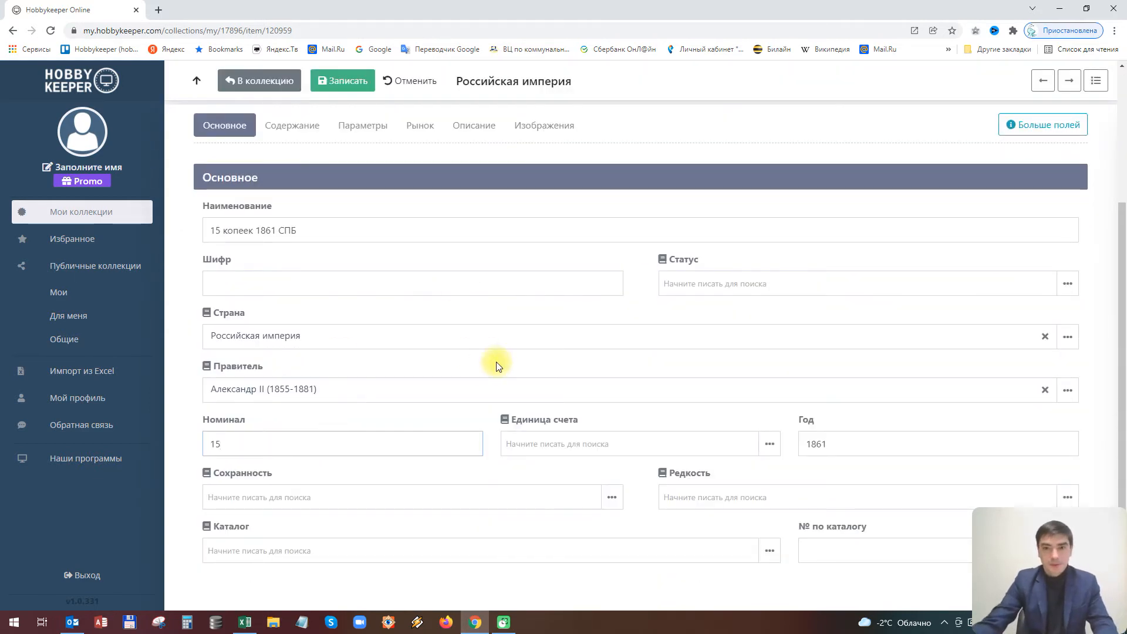
Set the currency unit to копейка, save the coin, and open the 20 копеек 1861 СПБ coin
left_click(768, 444)
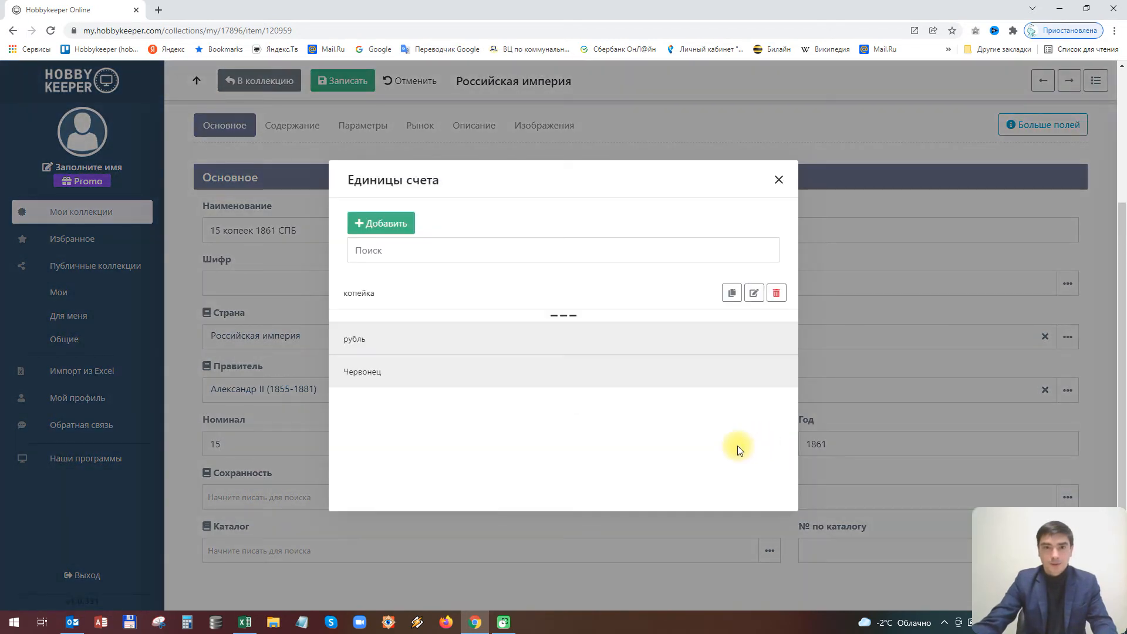
left_click(354, 295)
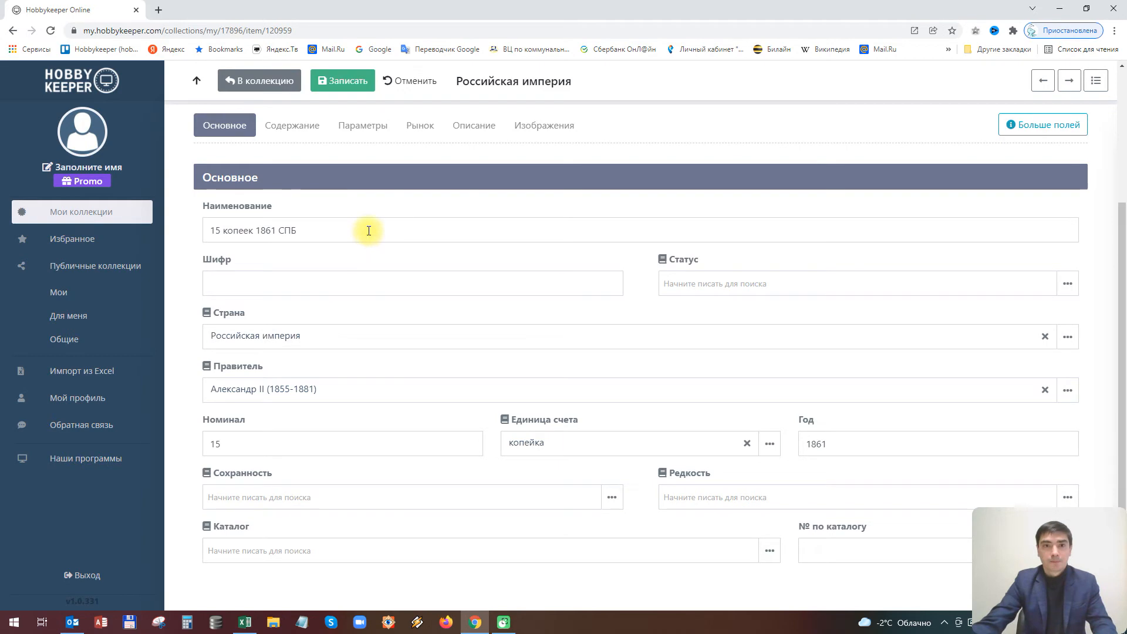
left_click(341, 80)
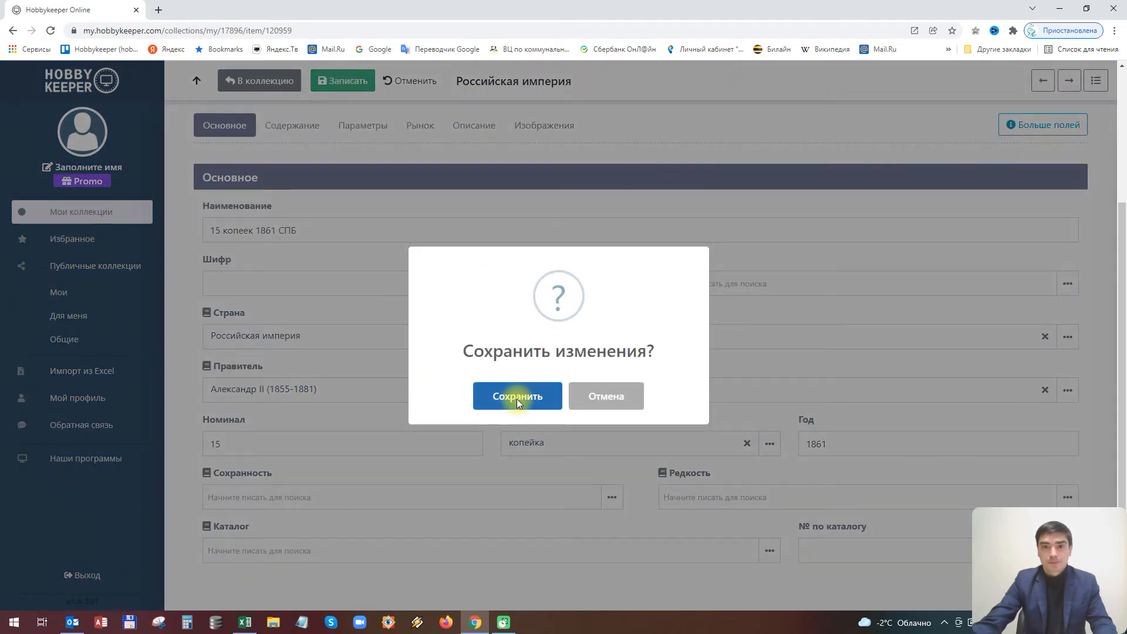
left_click(518, 401)
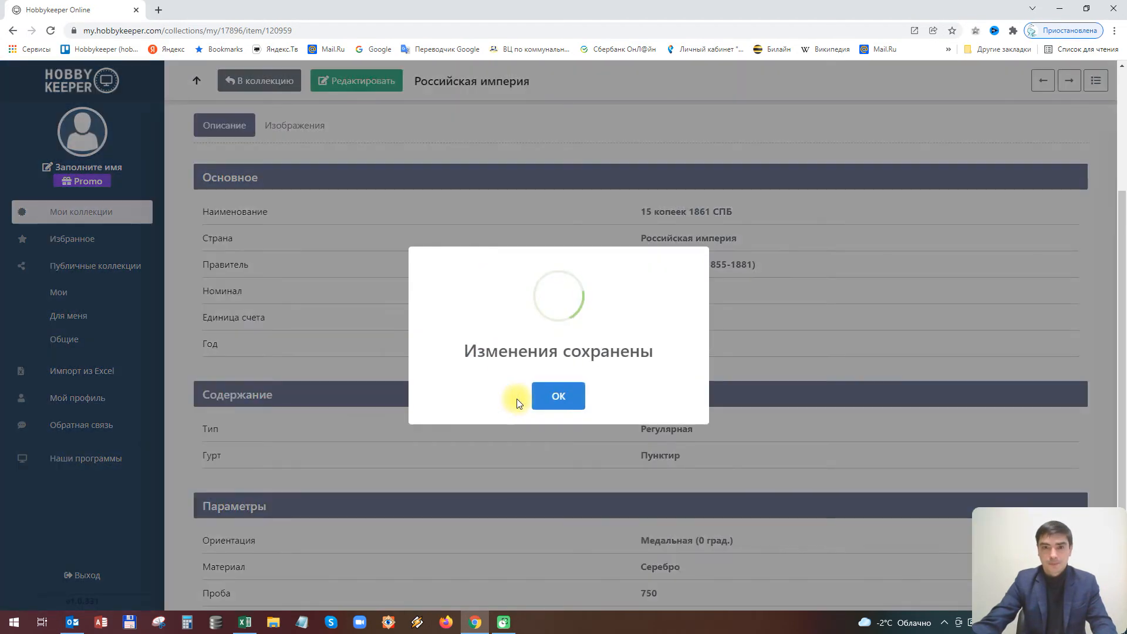
left_click(568, 396)
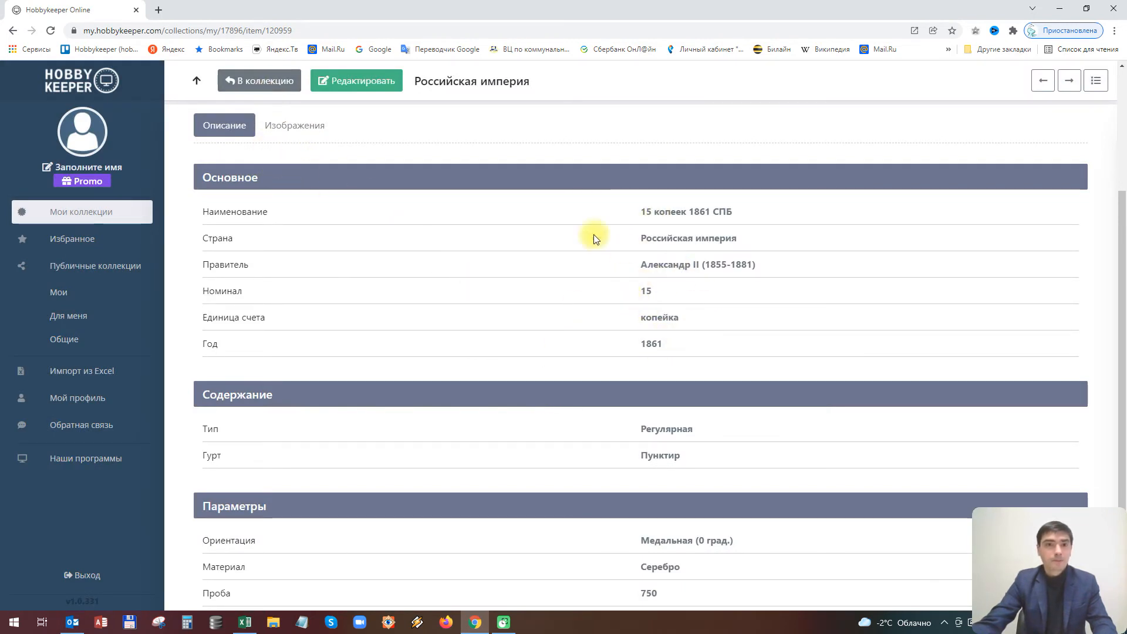
left_click(253, 81)
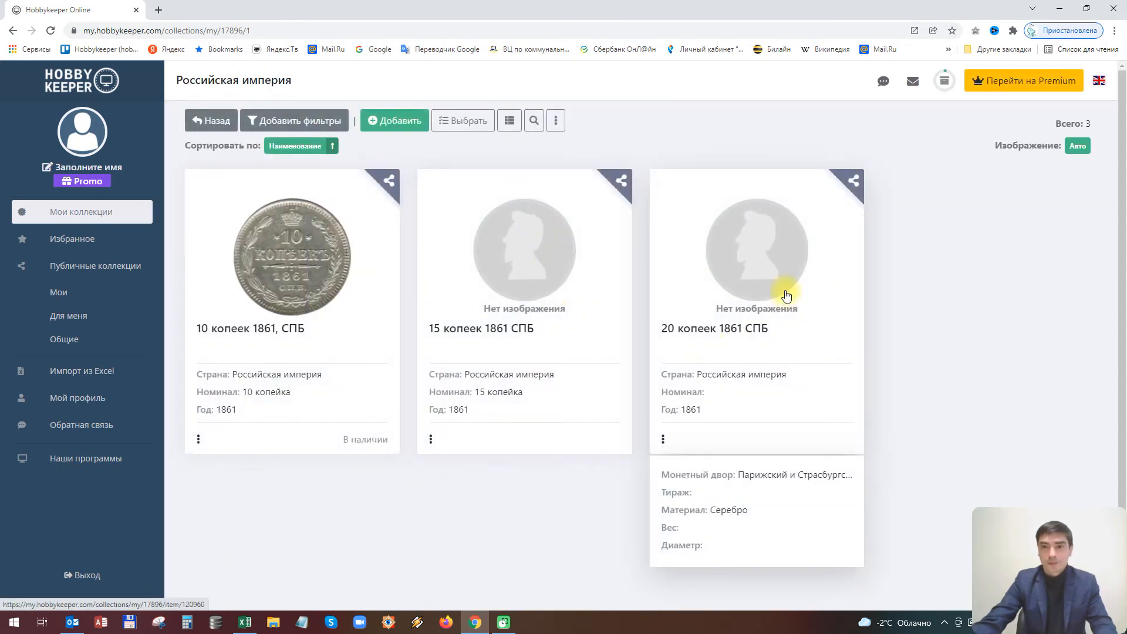
left_click(787, 296)
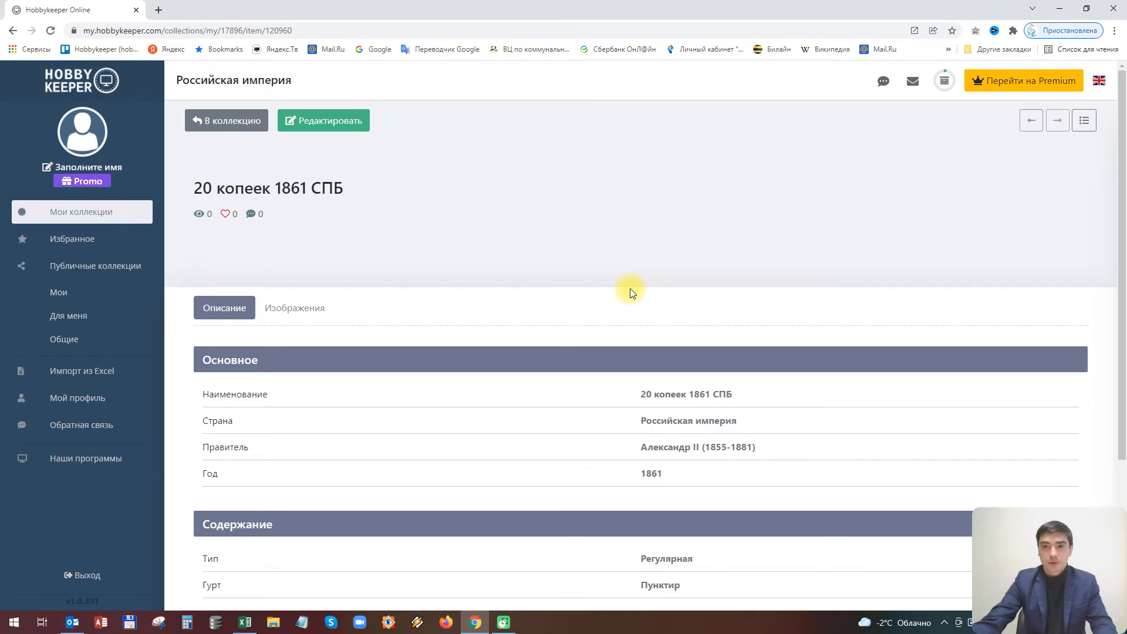
Give the 20 копеек 1861 СПБ coin Номинал 20 in копейка, save, and return to the collection
left_click(332, 121)
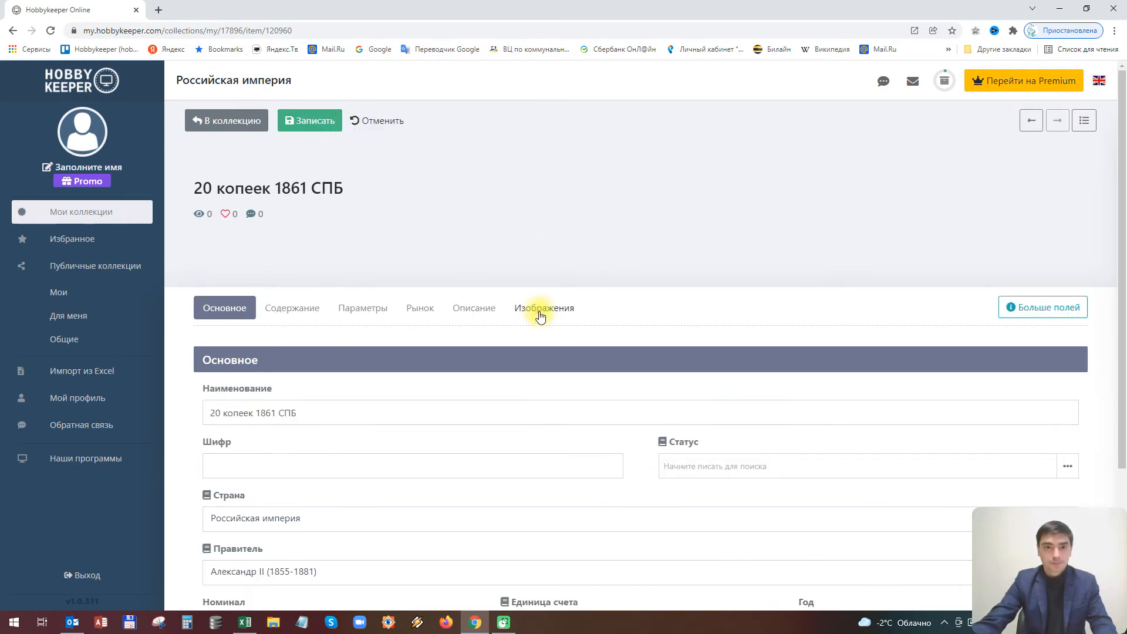
scroll(411, 376, "down", 3)
left_click(242, 451)
type("20")
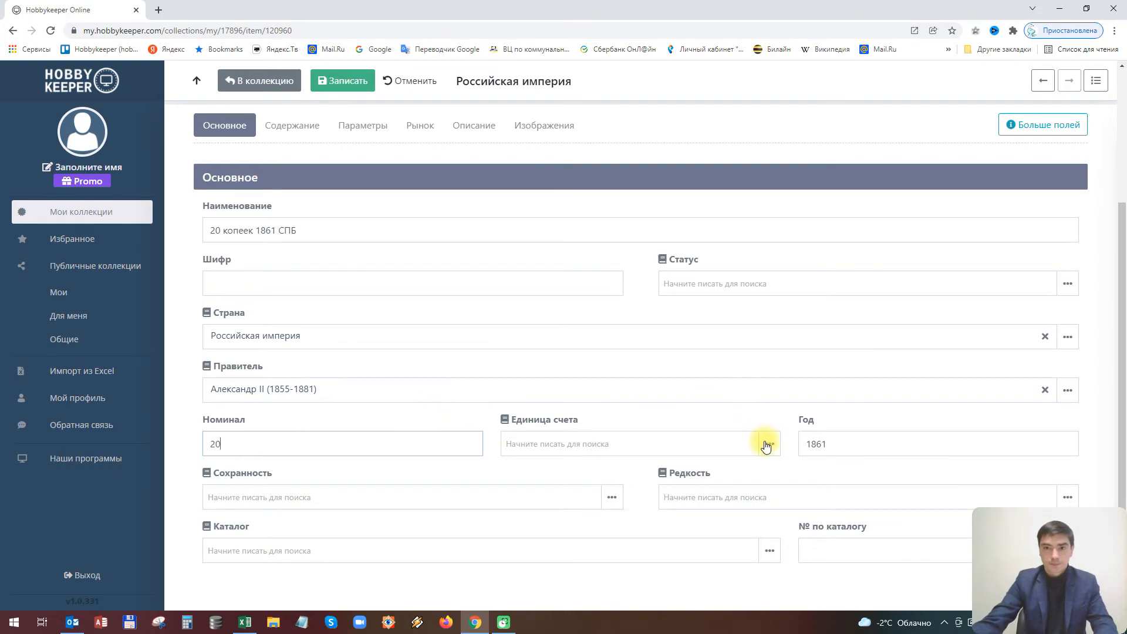
left_click(770, 444)
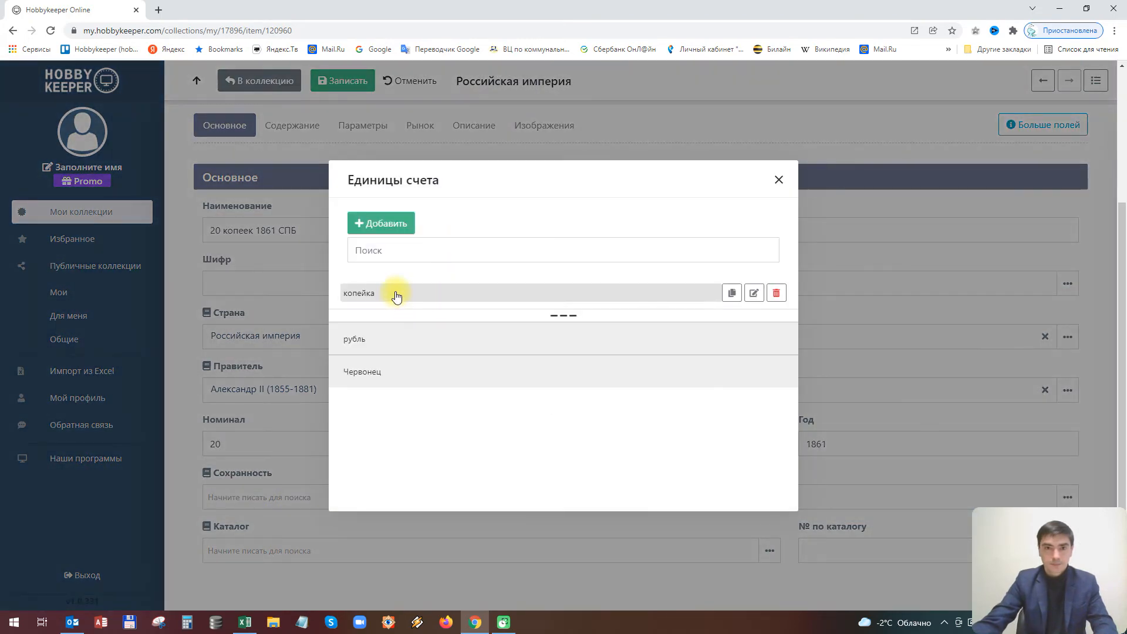
left_click(395, 294)
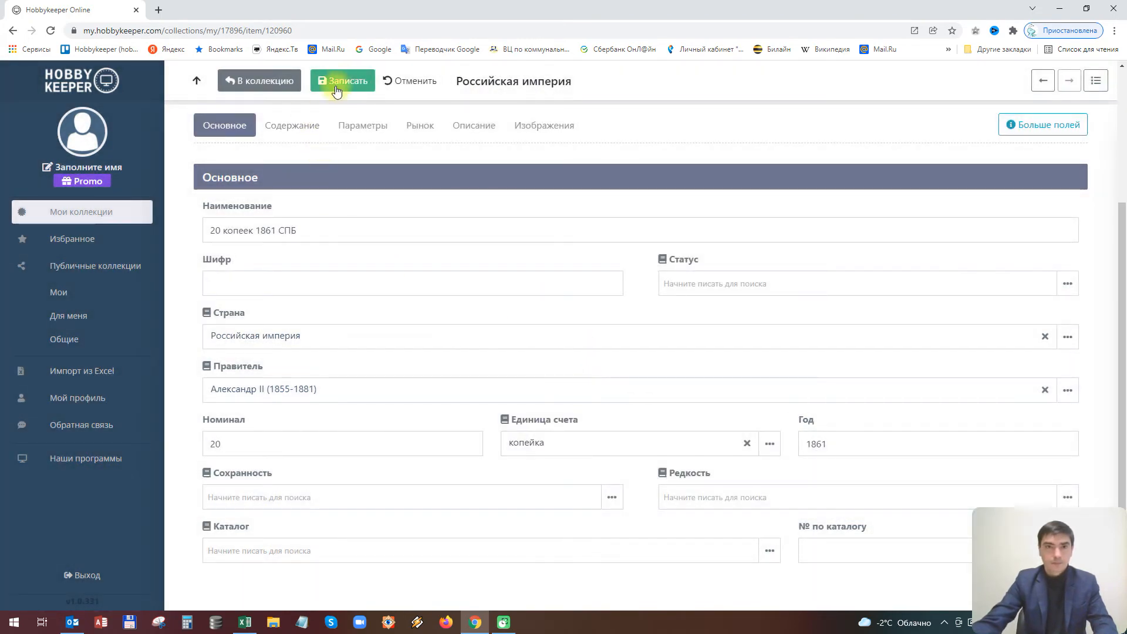
left_click(341, 81)
left_click(503, 392)
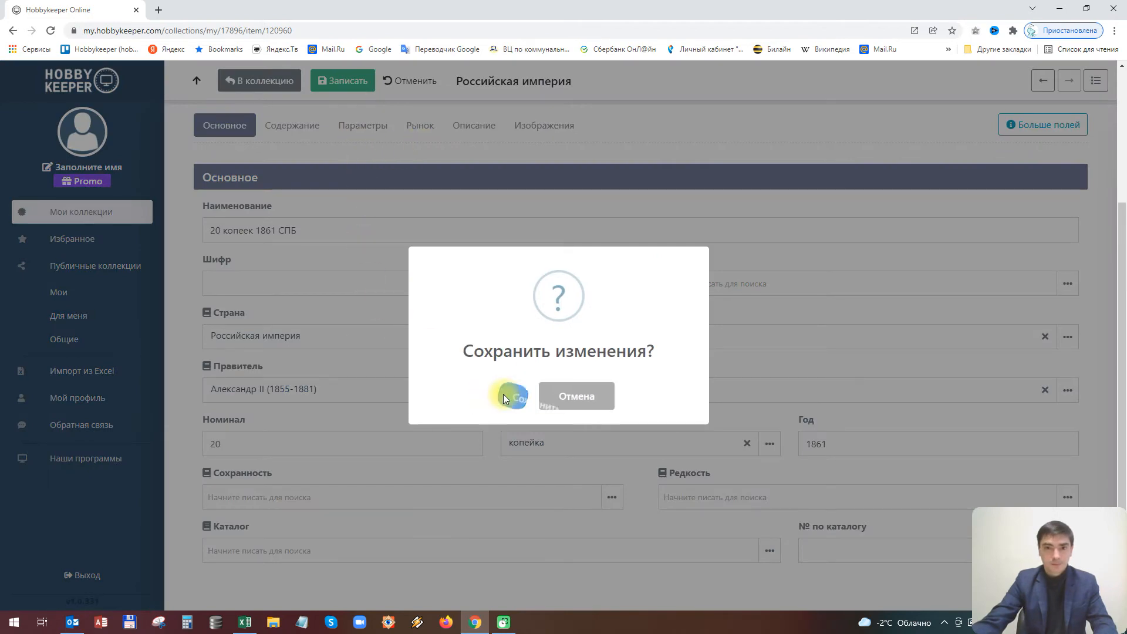
left_click(557, 397)
left_click(275, 87)
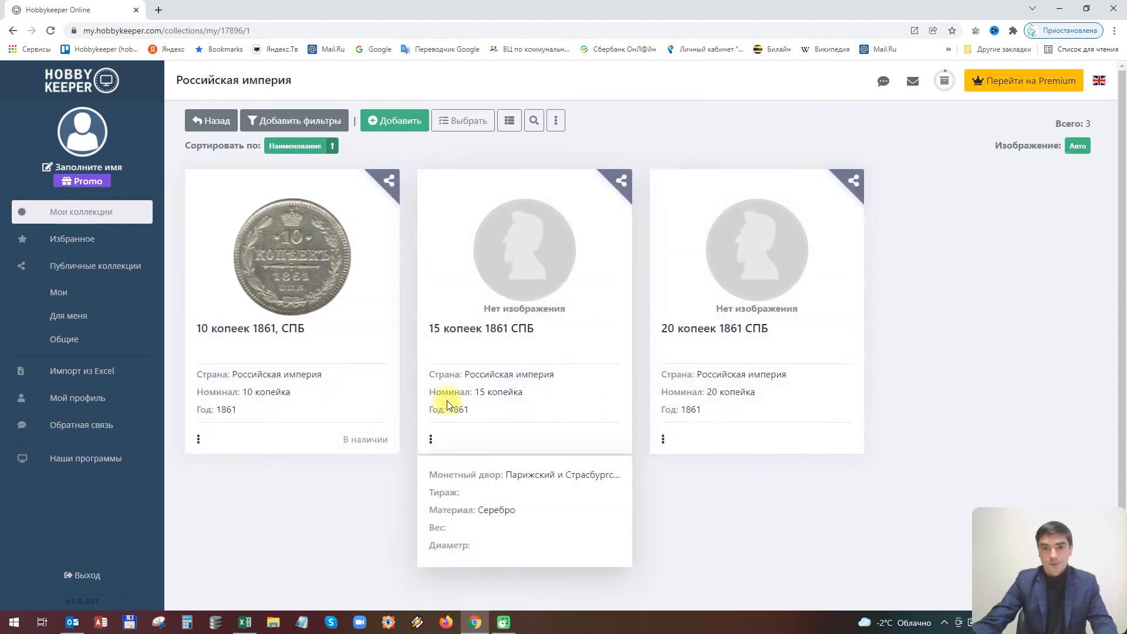
mouse_move(780, 398)
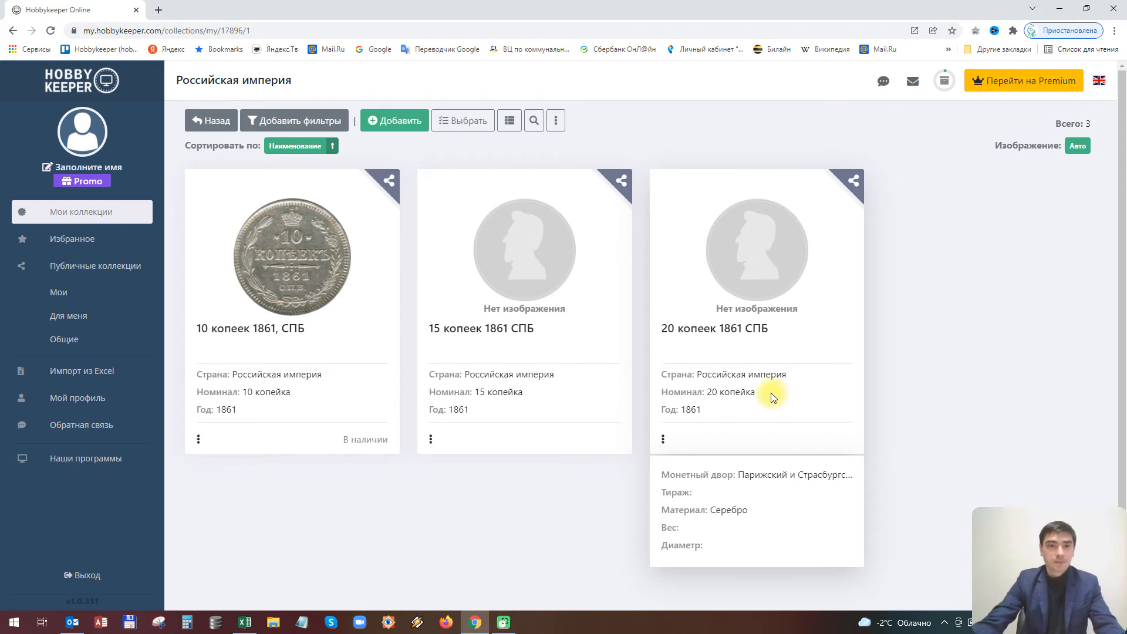
mouse_move(455, 422)
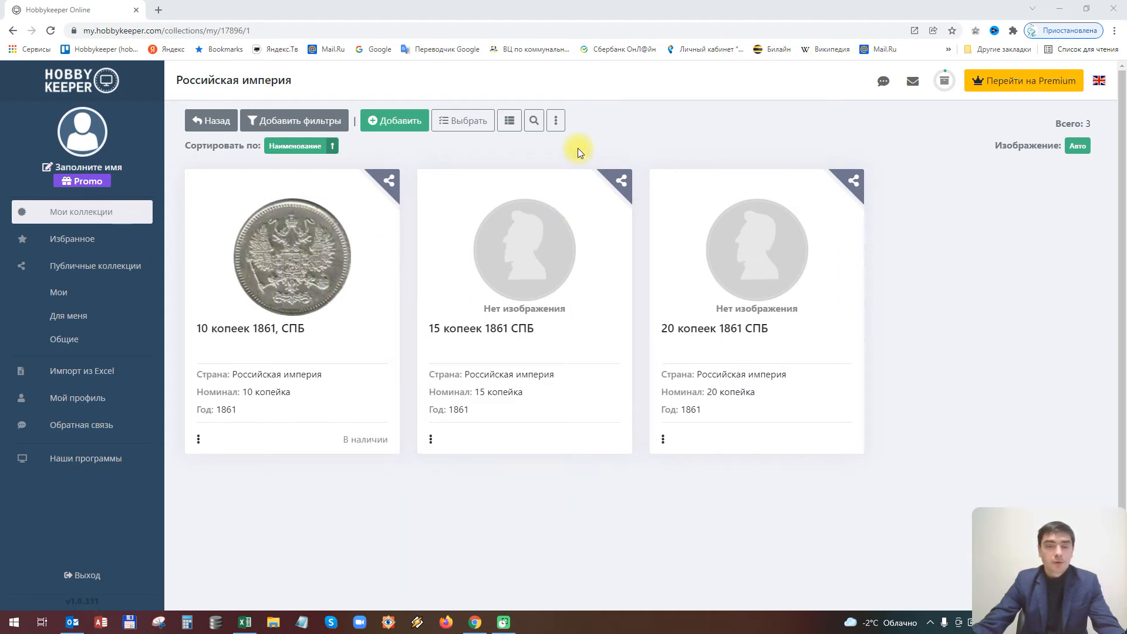
Add a Номинал property filter with the values 10 and 20
left_click(277, 120)
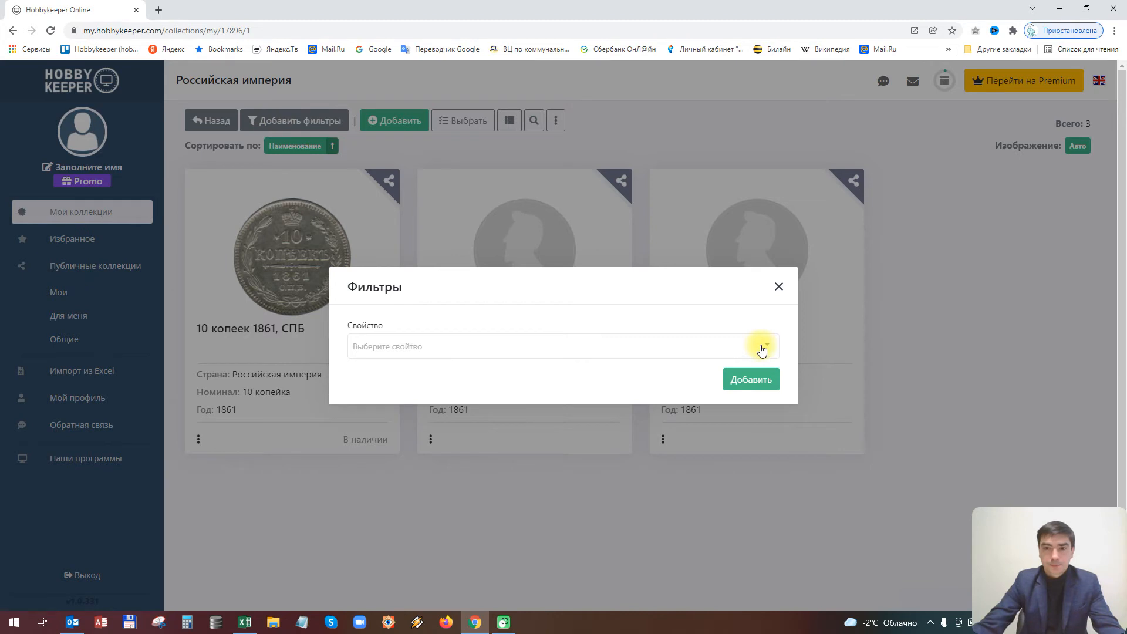
left_click(762, 348)
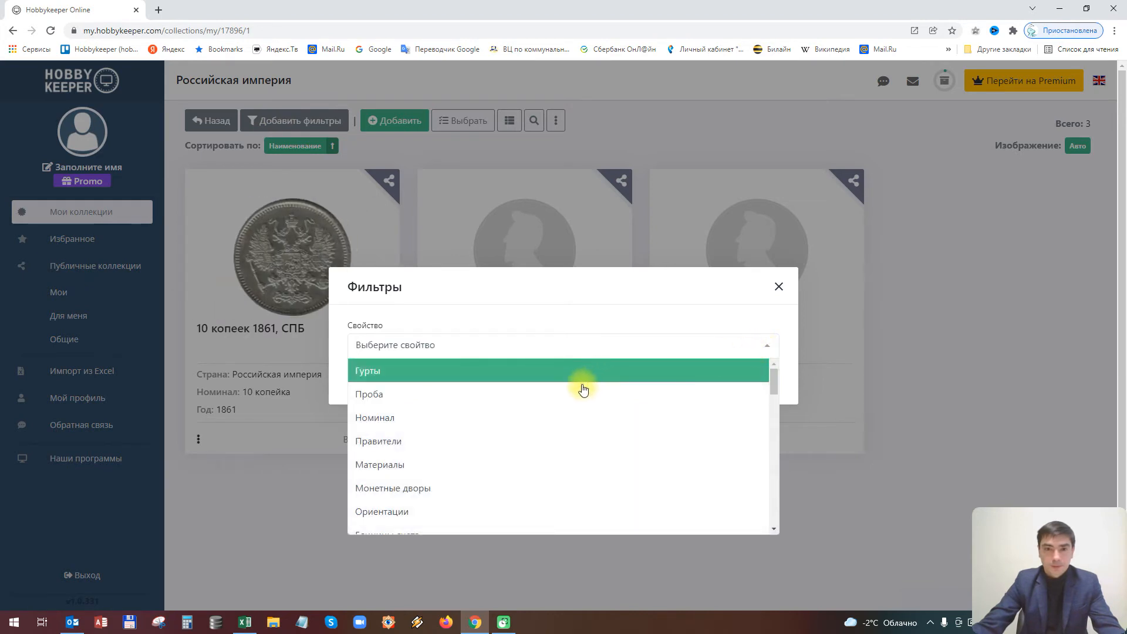
scroll(556, 399, "down", 2)
scroll(555, 399, "up", 2)
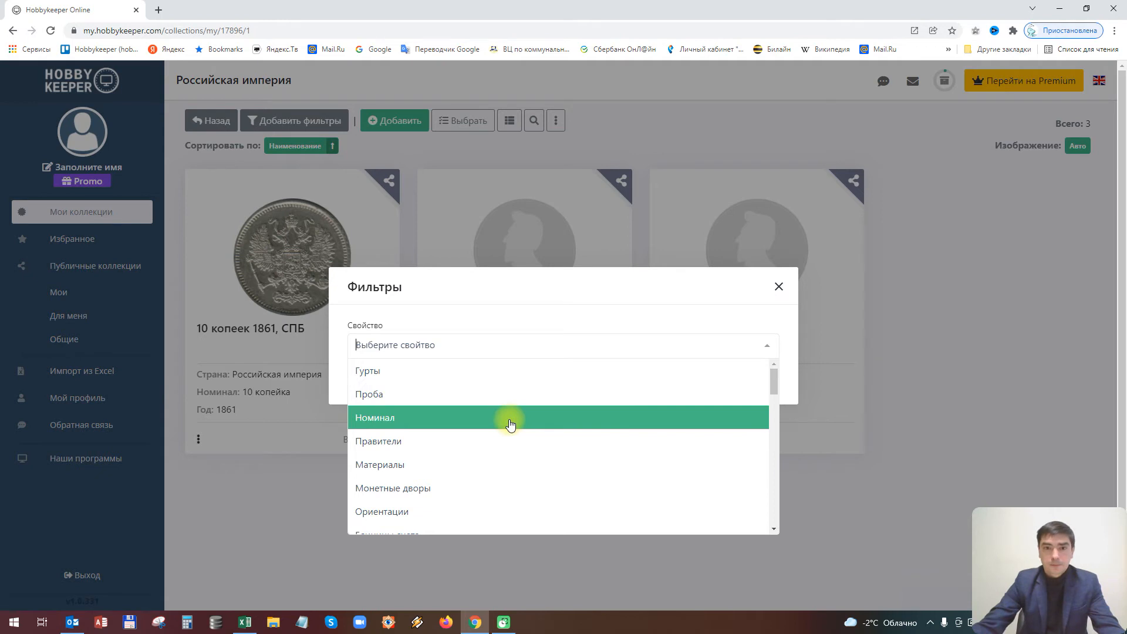
left_click(510, 423)
left_click(771, 380)
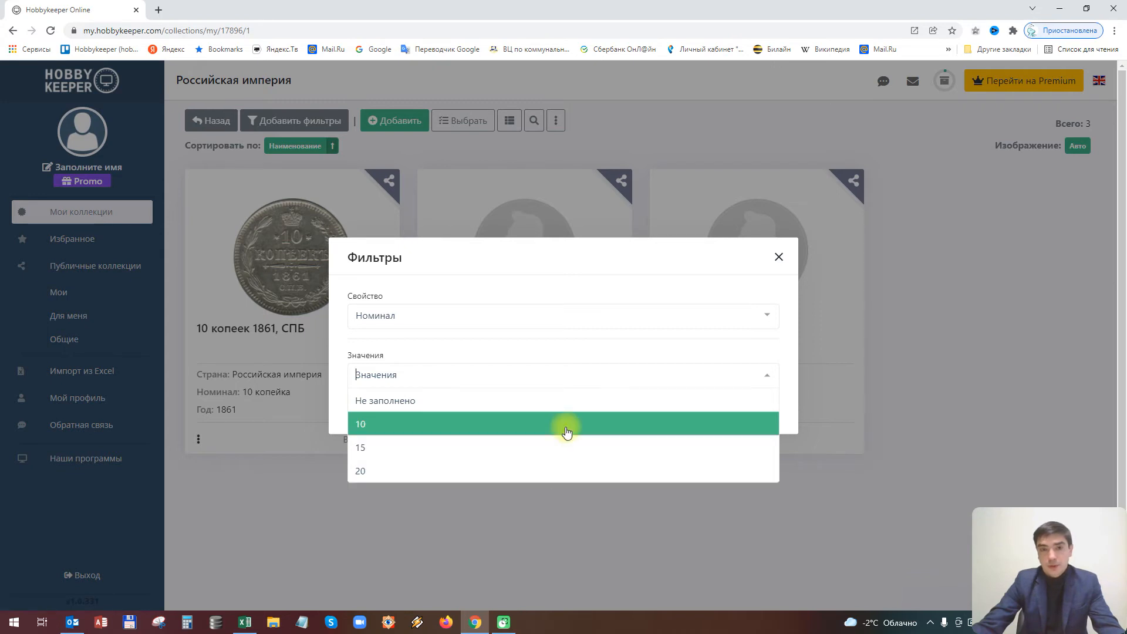
left_click(567, 433)
left_click(767, 376)
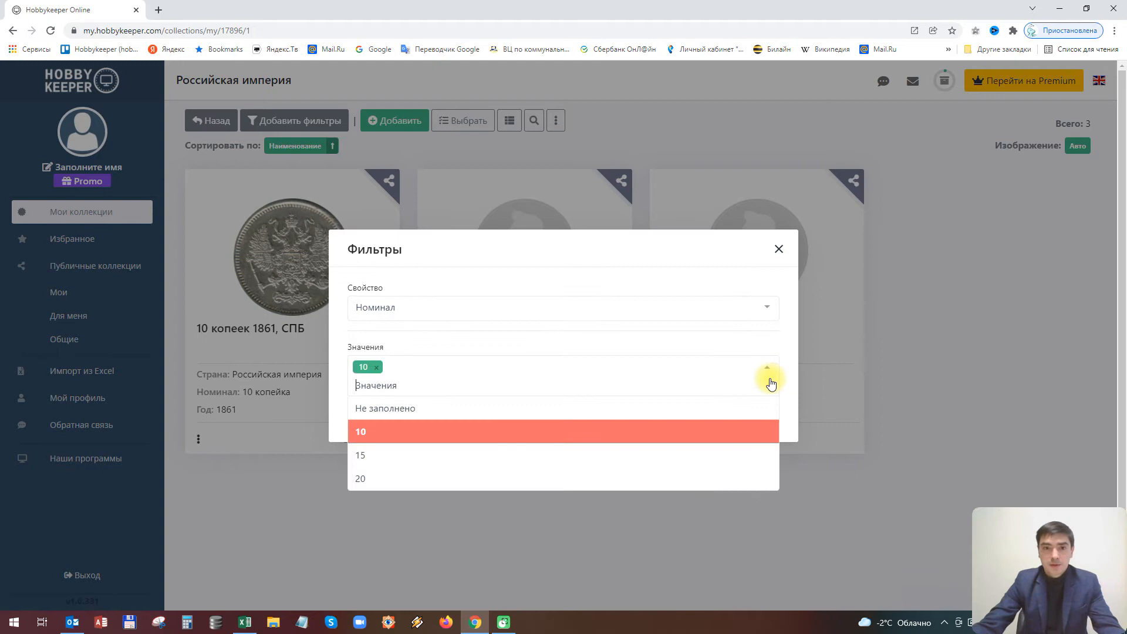
left_click(511, 480)
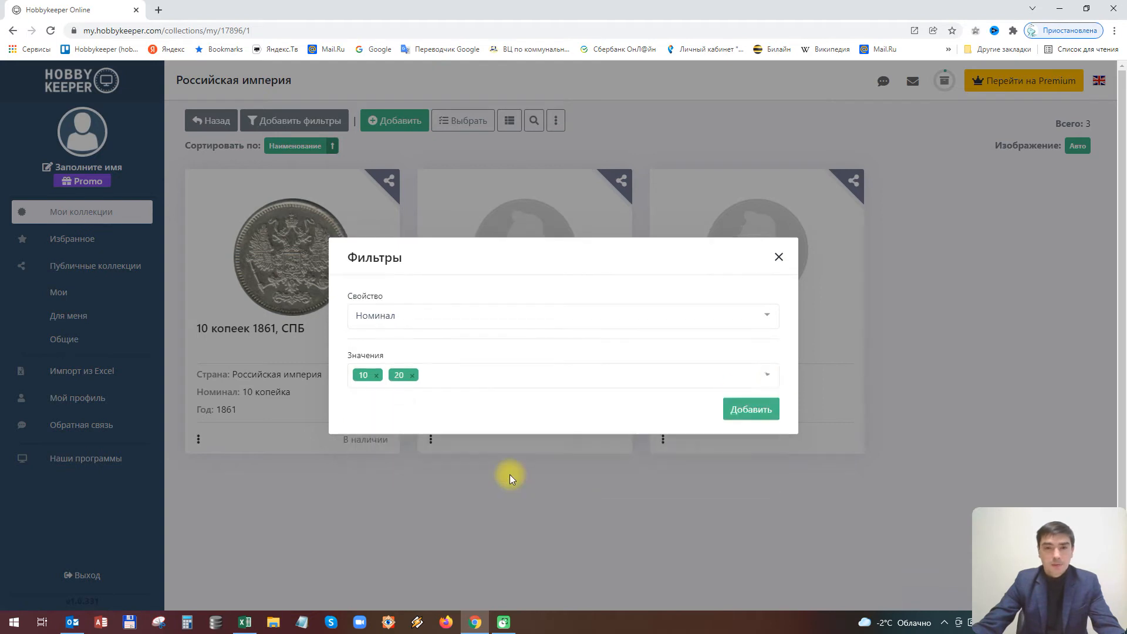
left_click(748, 409)
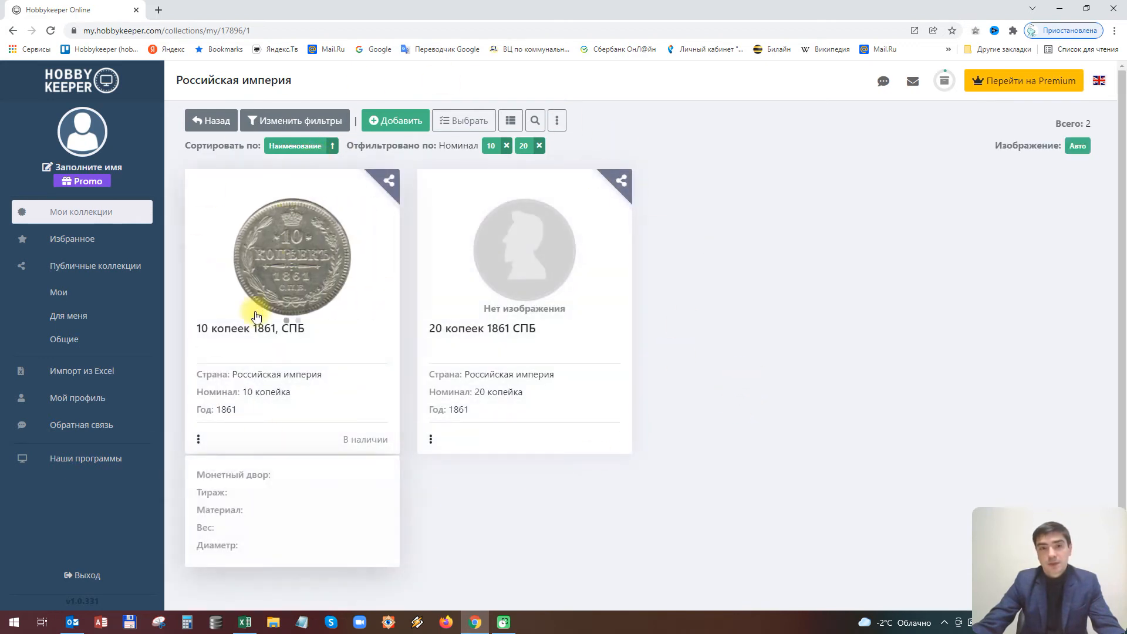
Remove the 20 and 10 denomination filter chips so all three coins show again
mouse_move(518, 307)
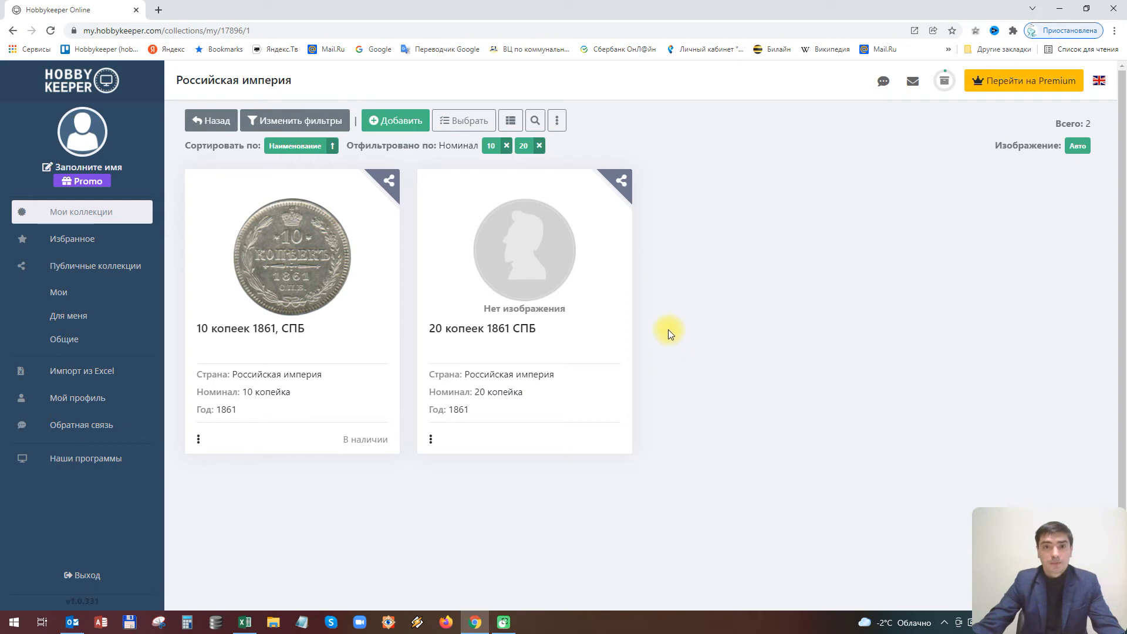
left_click(511, 123)
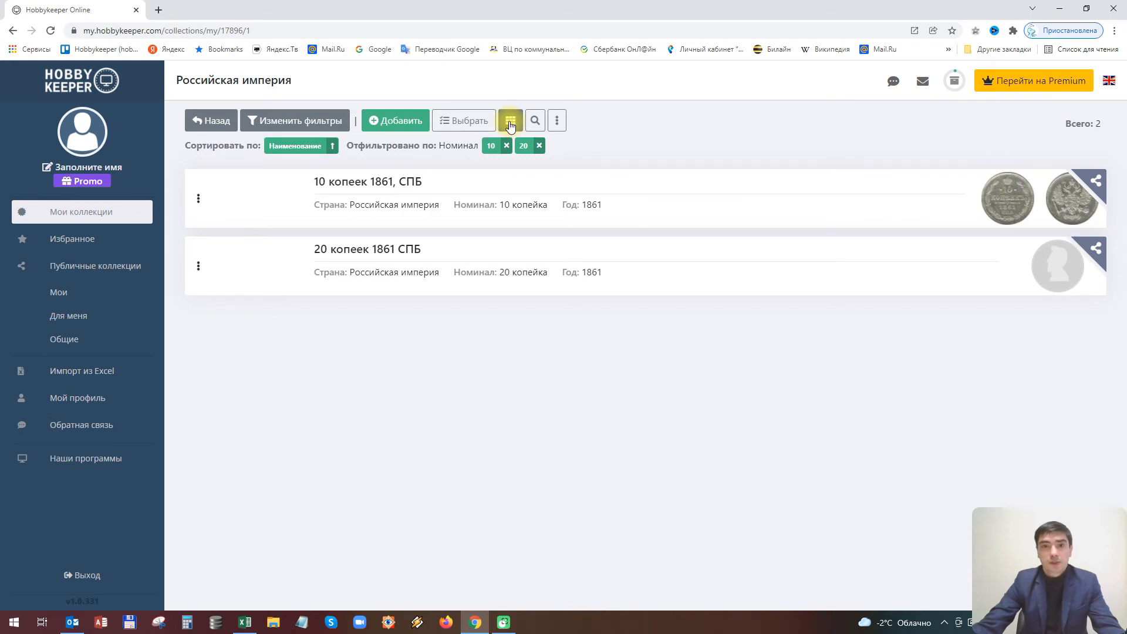
left_click(511, 123)
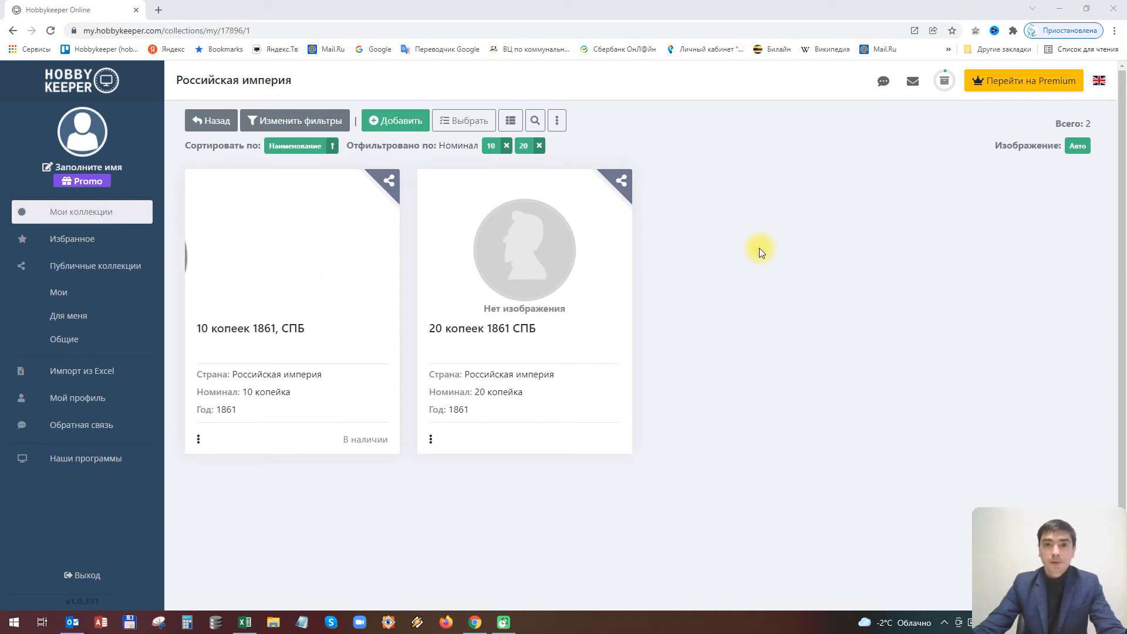
left_click(539, 147)
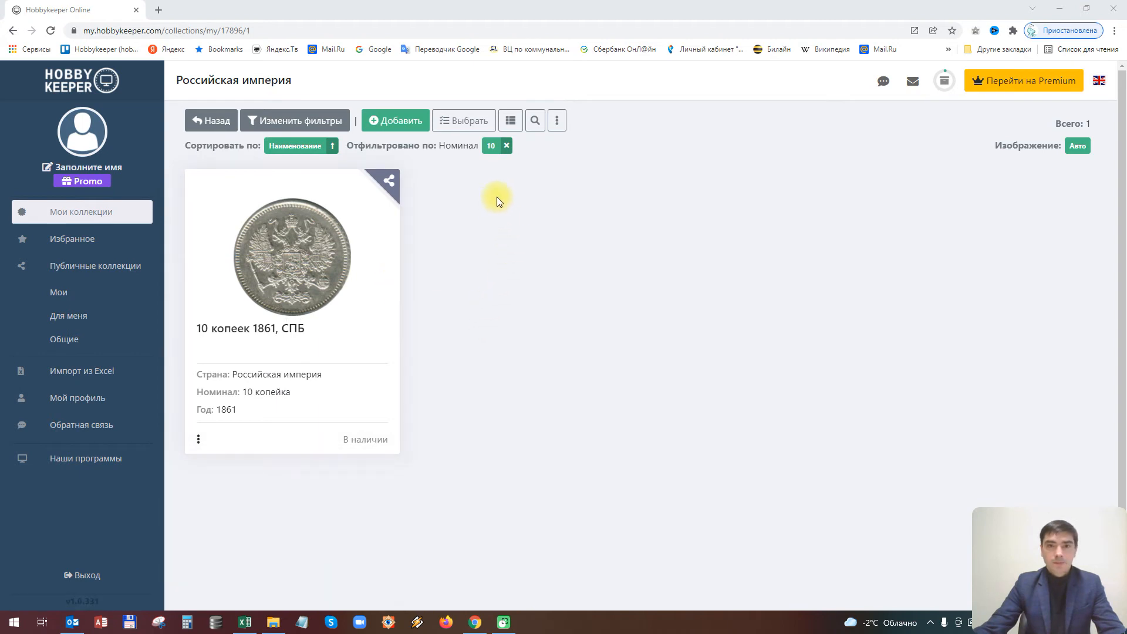
left_click(507, 147)
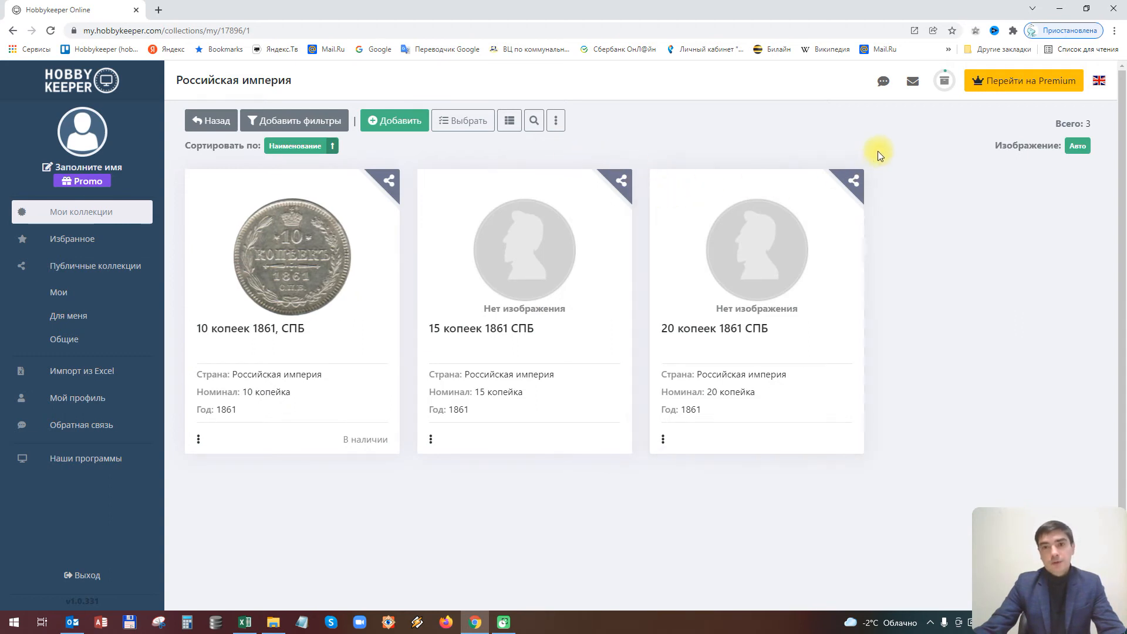
Open the actions menu on the 10 копеек 1861, СПБ coin card
mouse_move(820, 392)
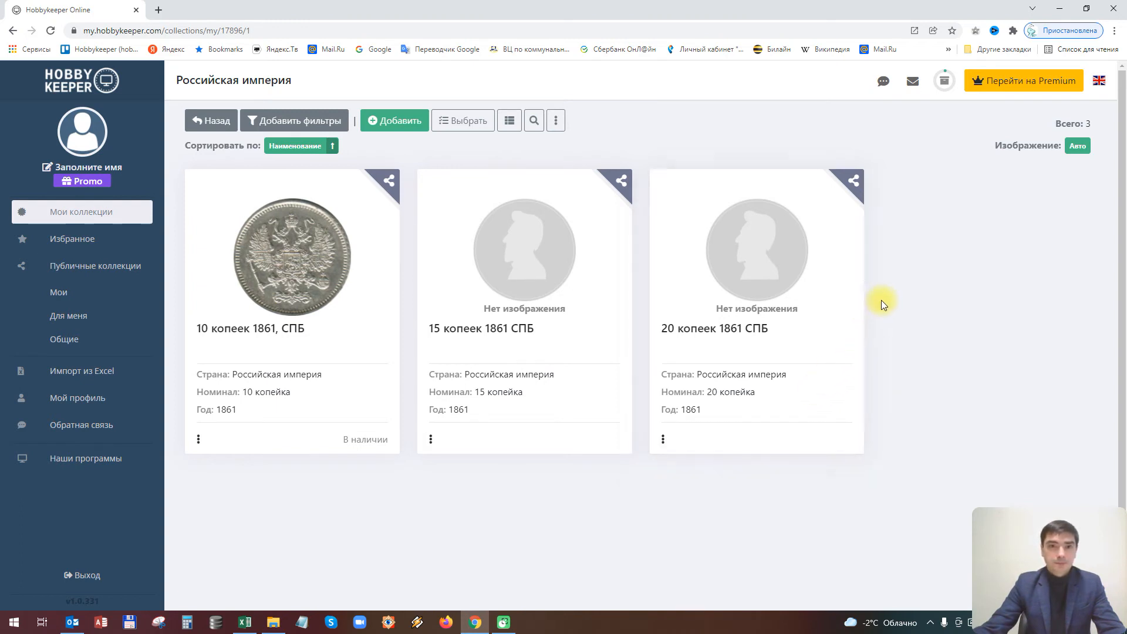
mouse_move(198, 447)
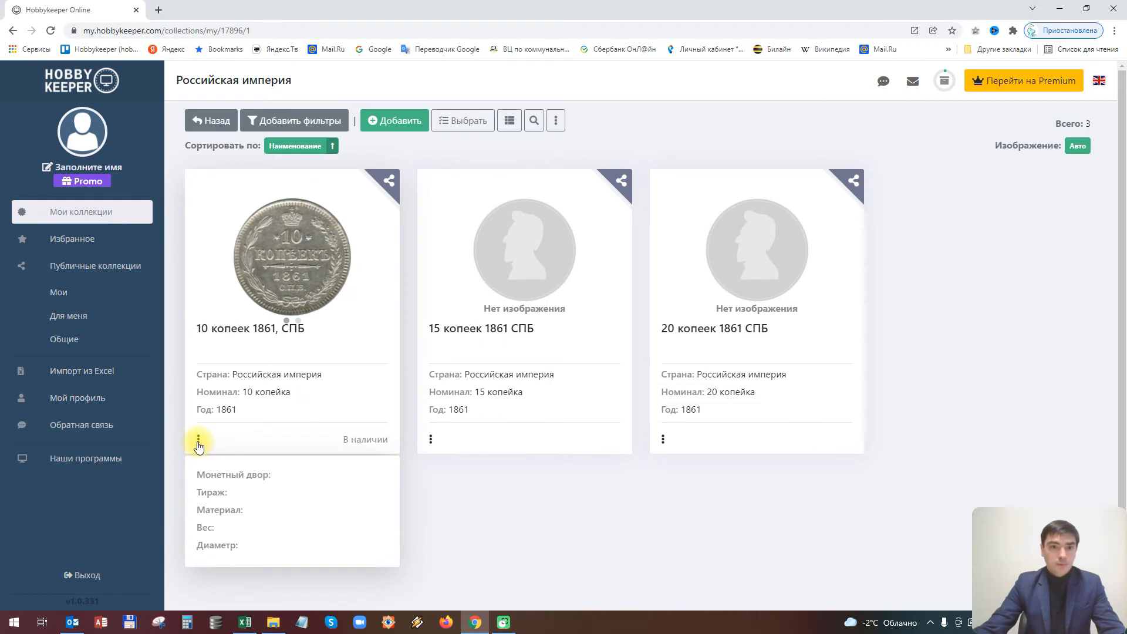
left_click(198, 442)
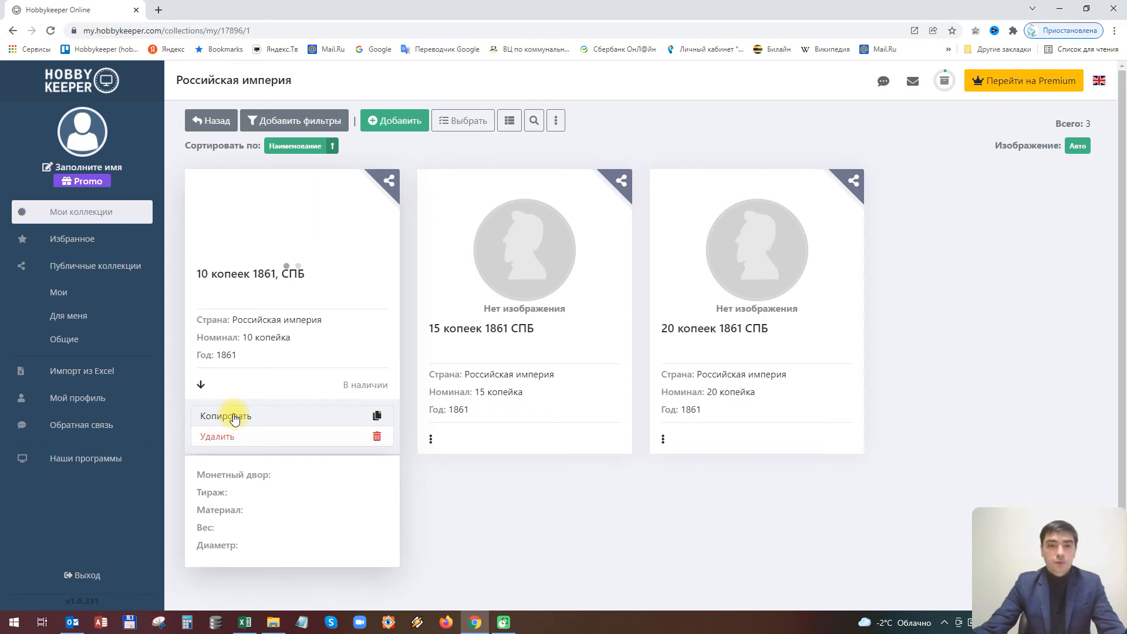
Duplicate the 10 копеек 1861, СПБ coin under its suggested name
left_click(234, 416)
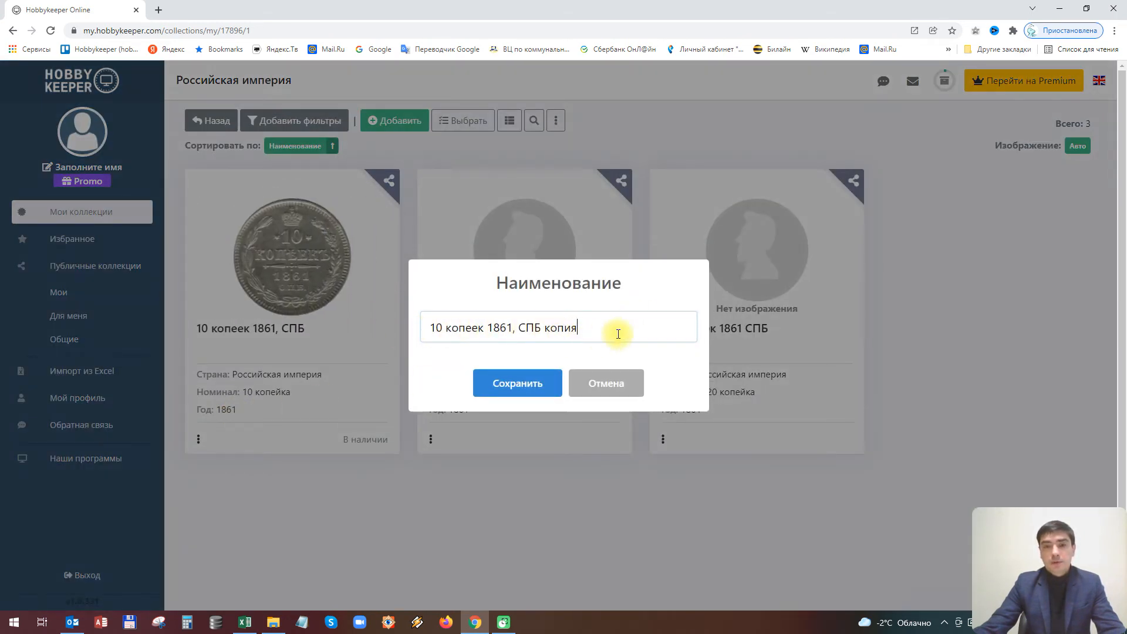
left_click(516, 382)
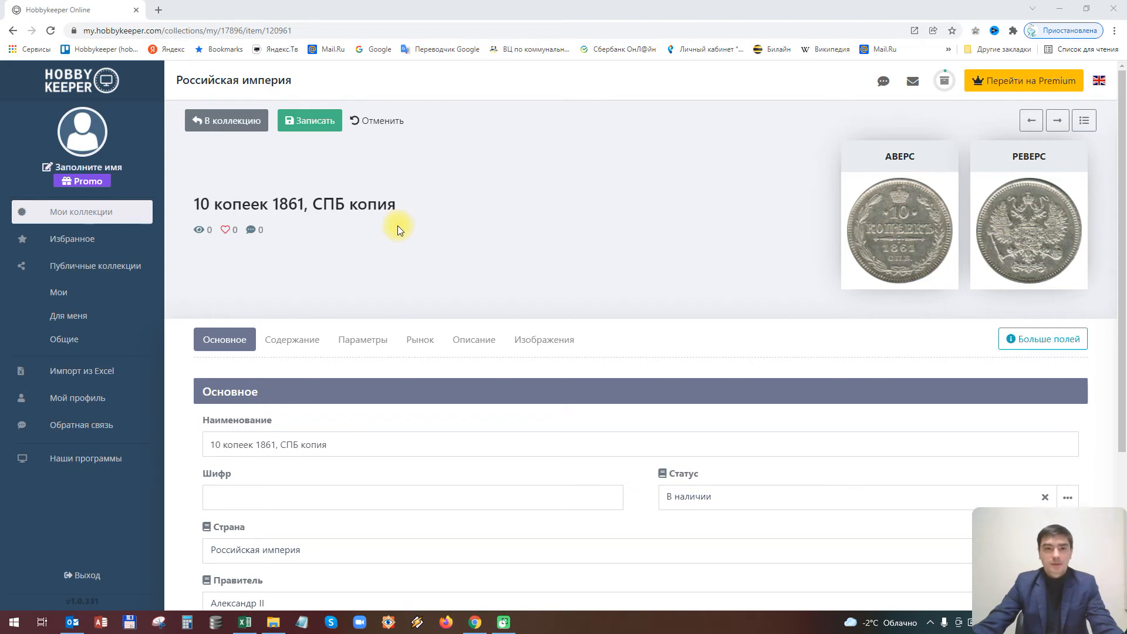
scroll(492, 281, "down", 4)
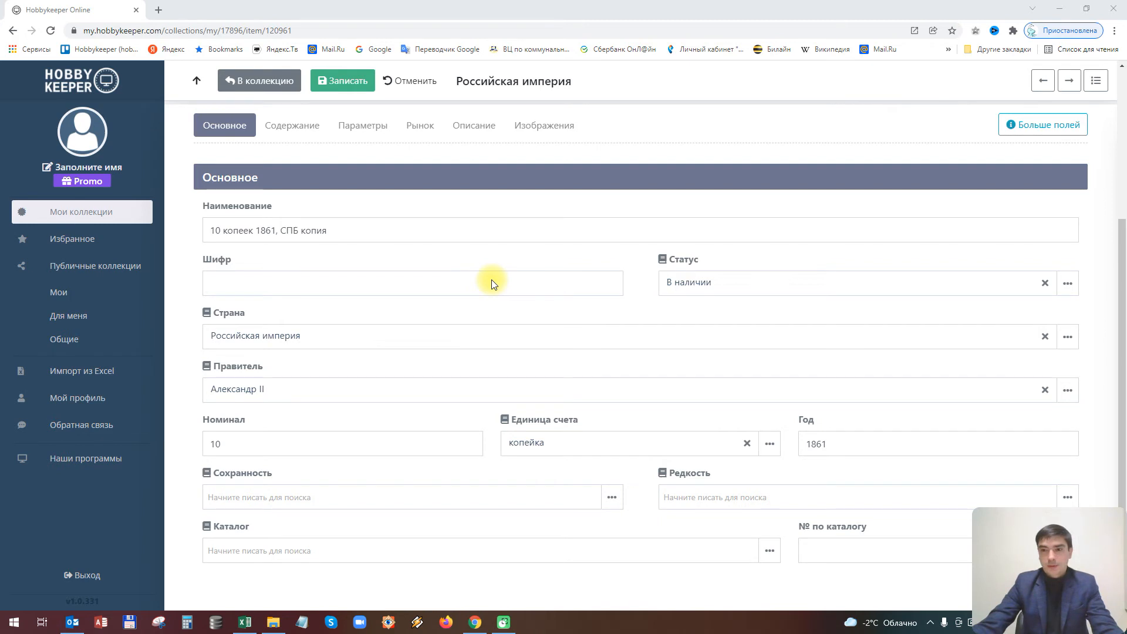
scroll(491, 280, "up", 3)
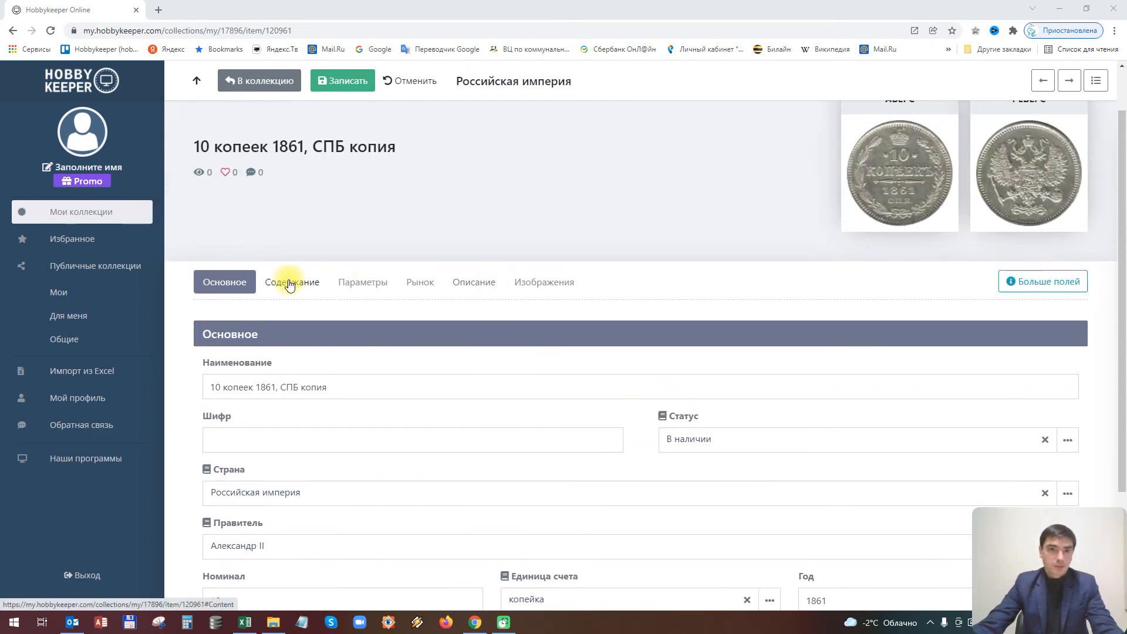
Look through the copy's Содержание, Параметры, Рынок, Описание and images sections
left_click(290, 284)
left_click(365, 286)
left_click(424, 286)
left_click(476, 286)
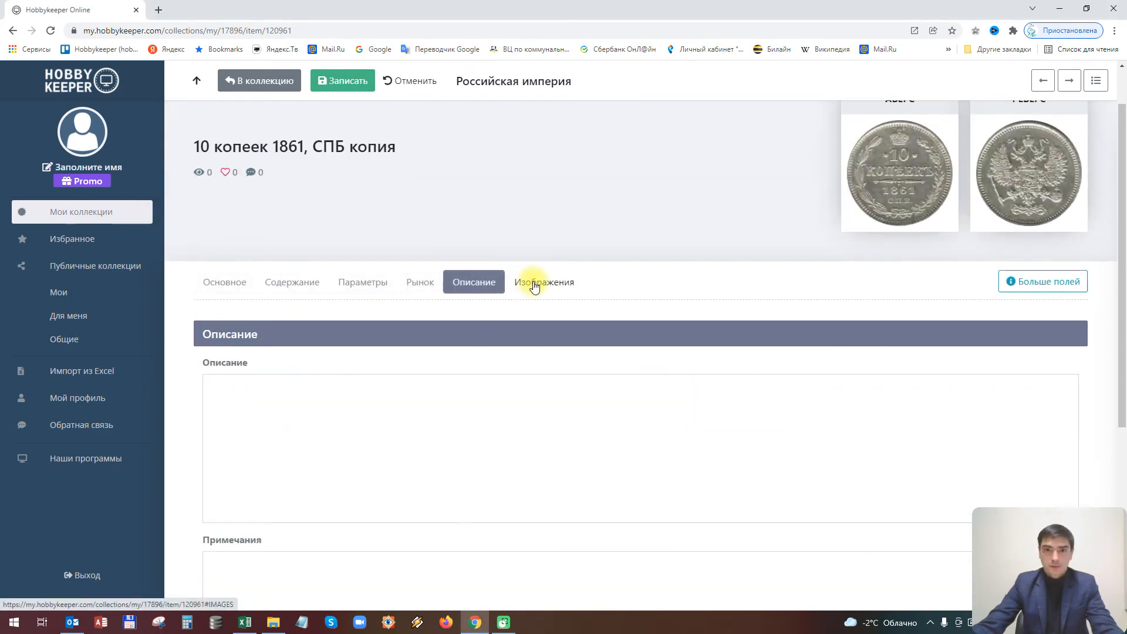
left_click(535, 286)
left_click(238, 284)
scroll(527, 285, "down", 3)
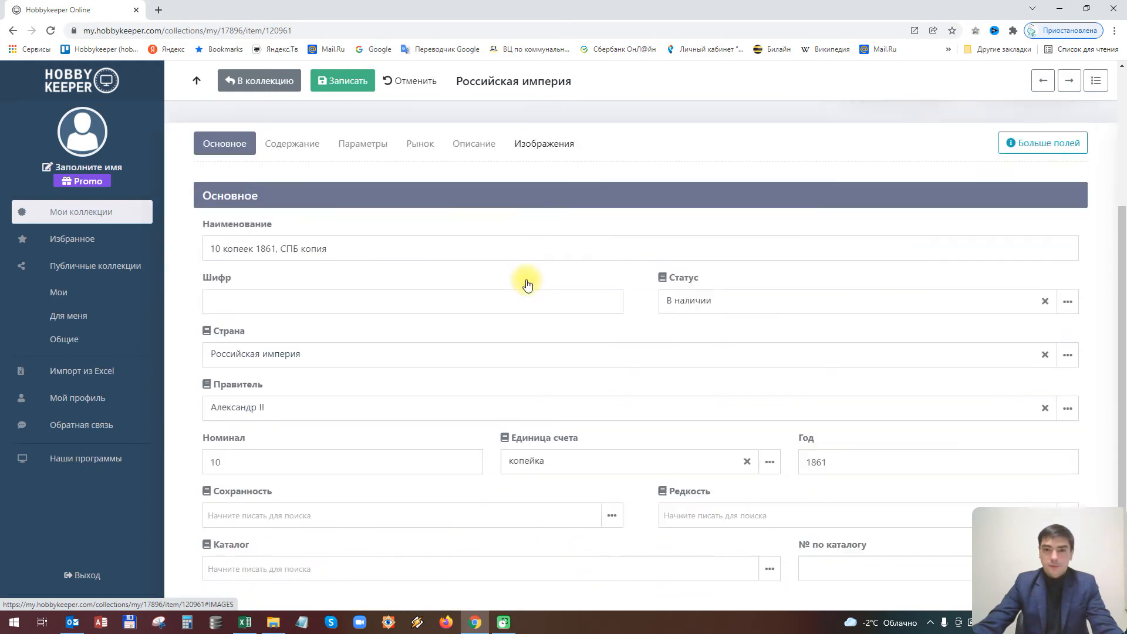
scroll(527, 283, "up", 3)
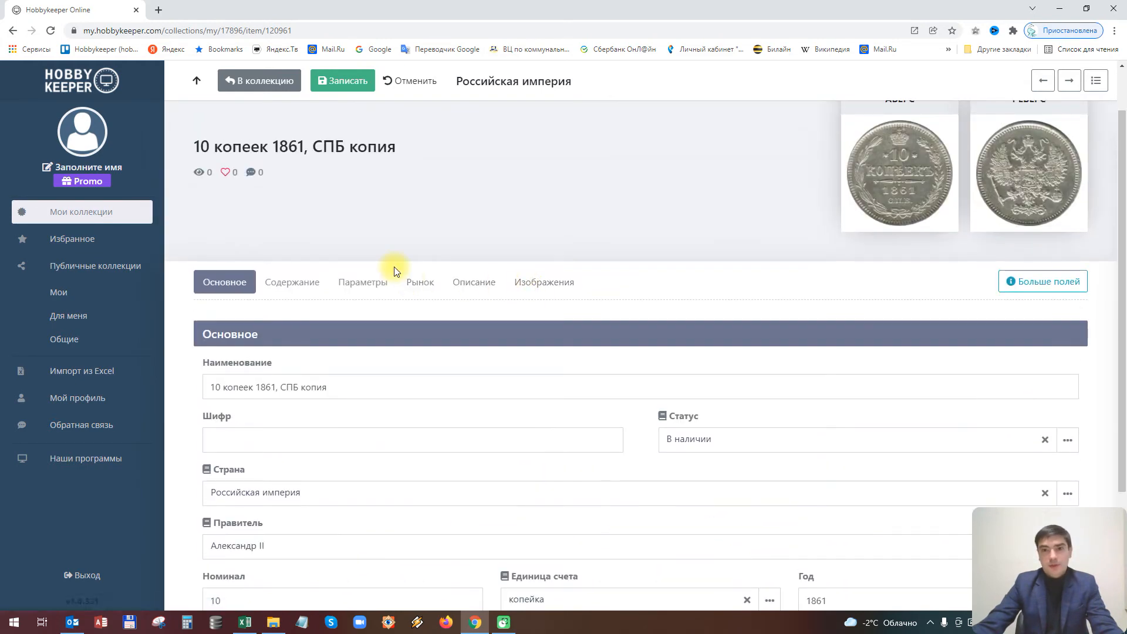
left_click(296, 285)
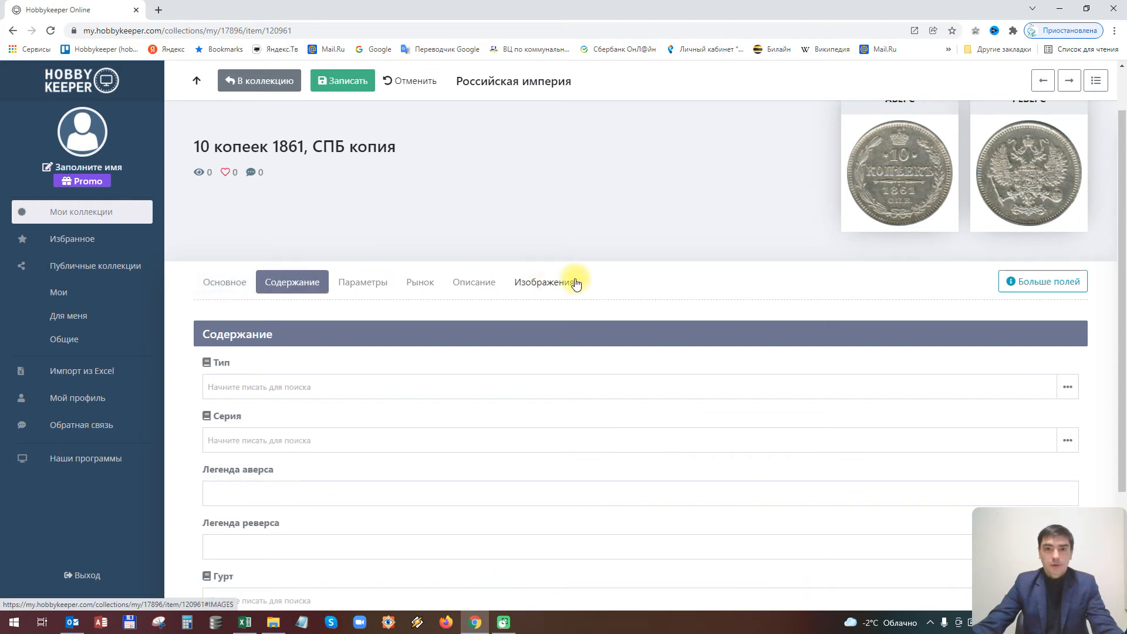
left_click(571, 283)
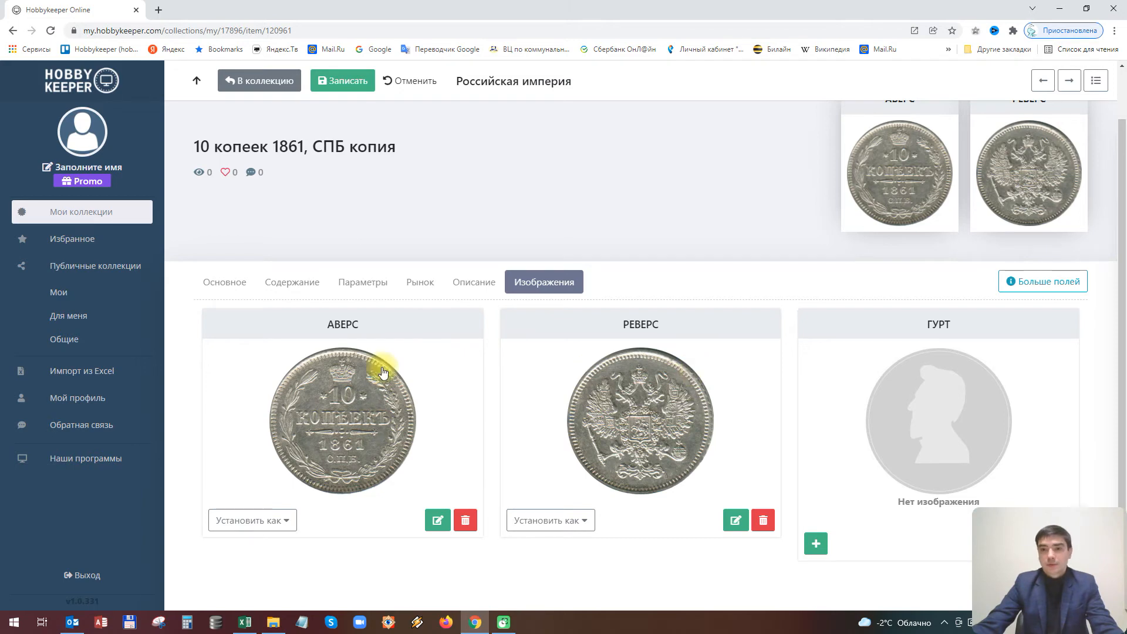
scroll(541, 339, "up", 1)
scroll(541, 340, "up", 2)
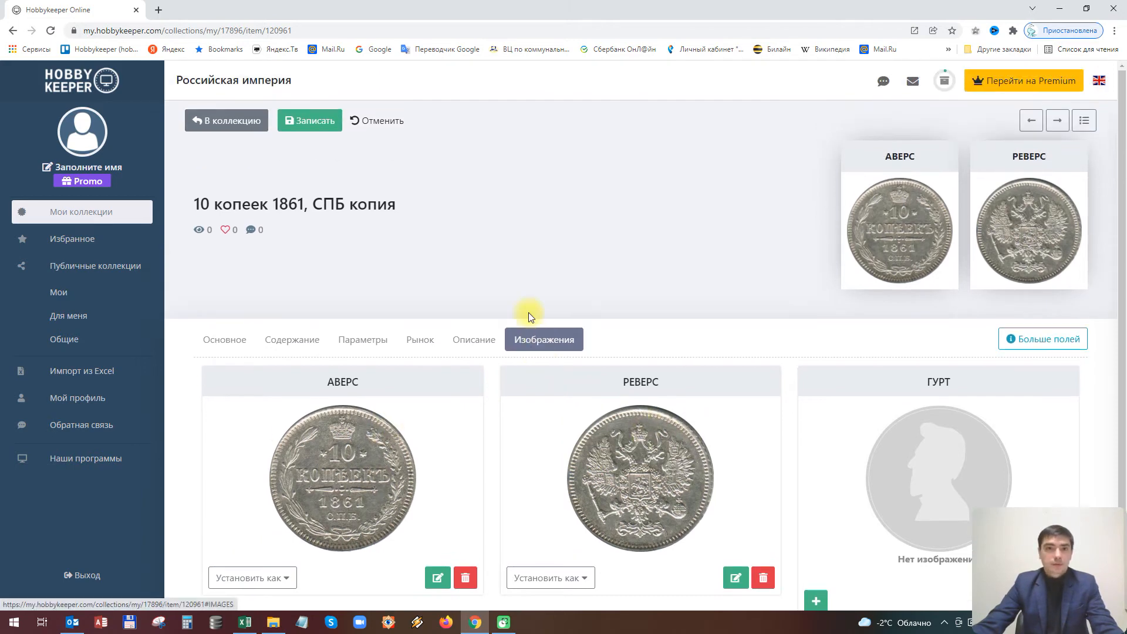
Save the edited copy and return to the collection's coin list
left_click(298, 117)
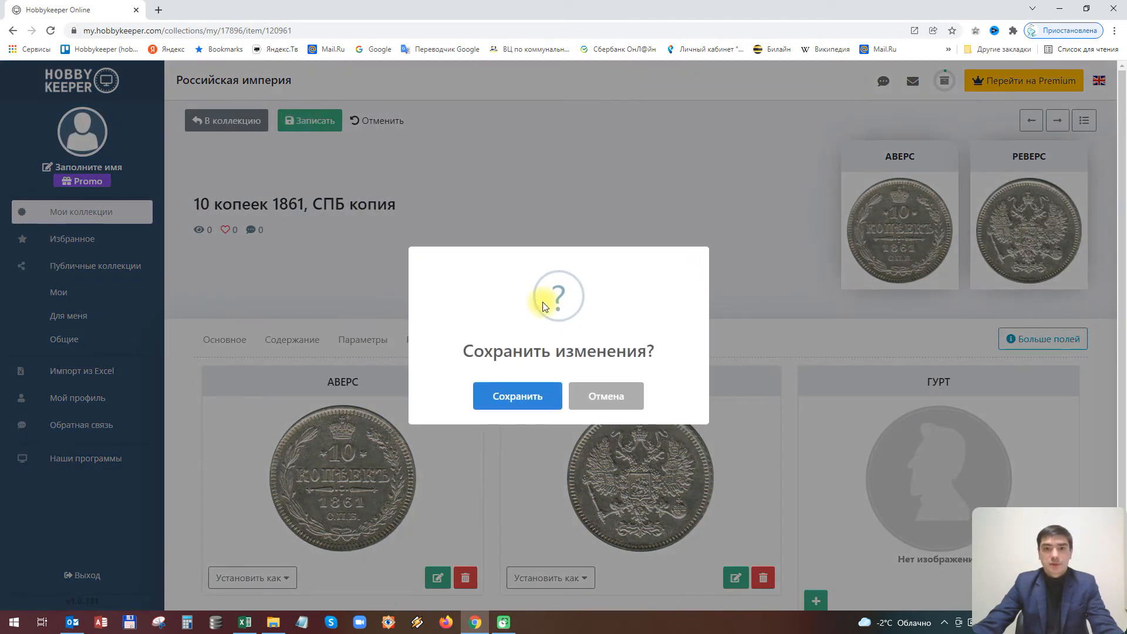
left_click(516, 394)
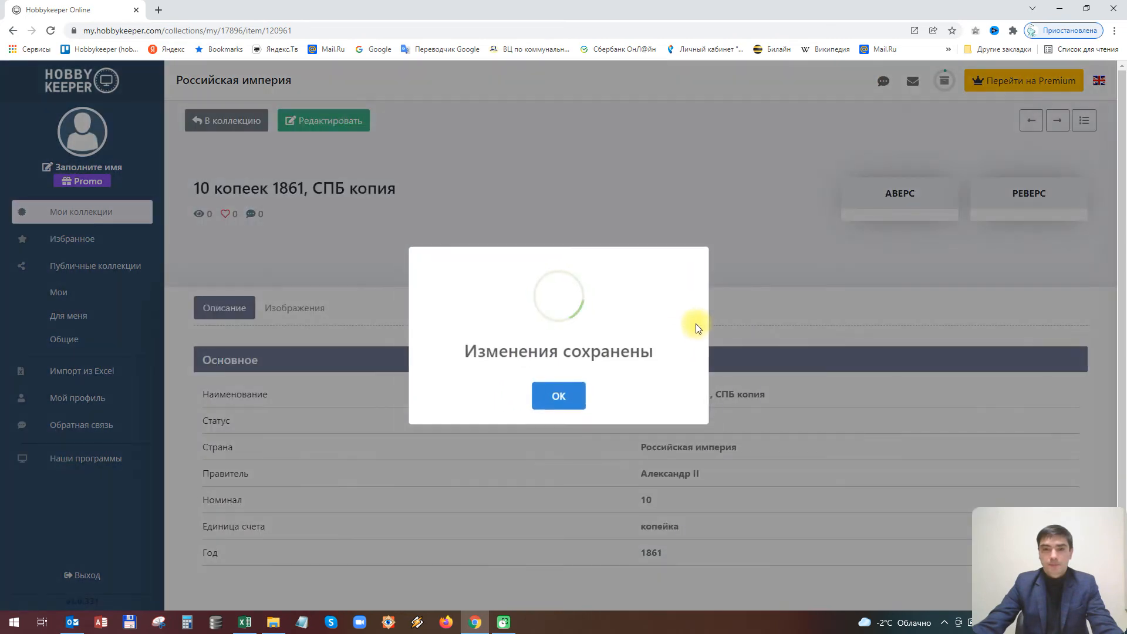
left_click(549, 393)
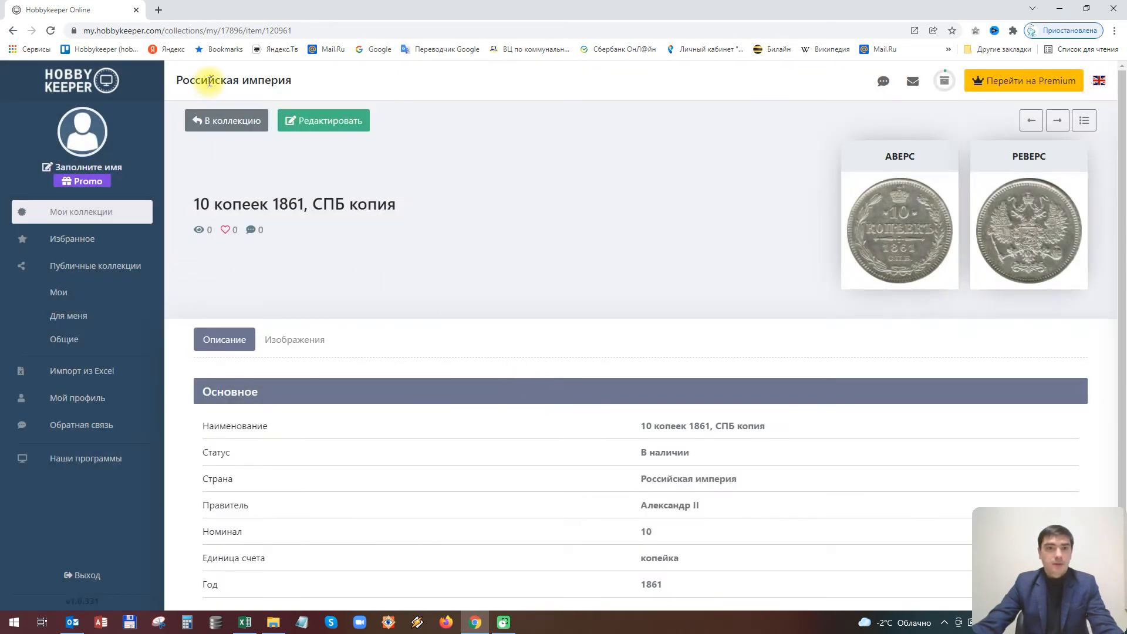
left_click(229, 121)
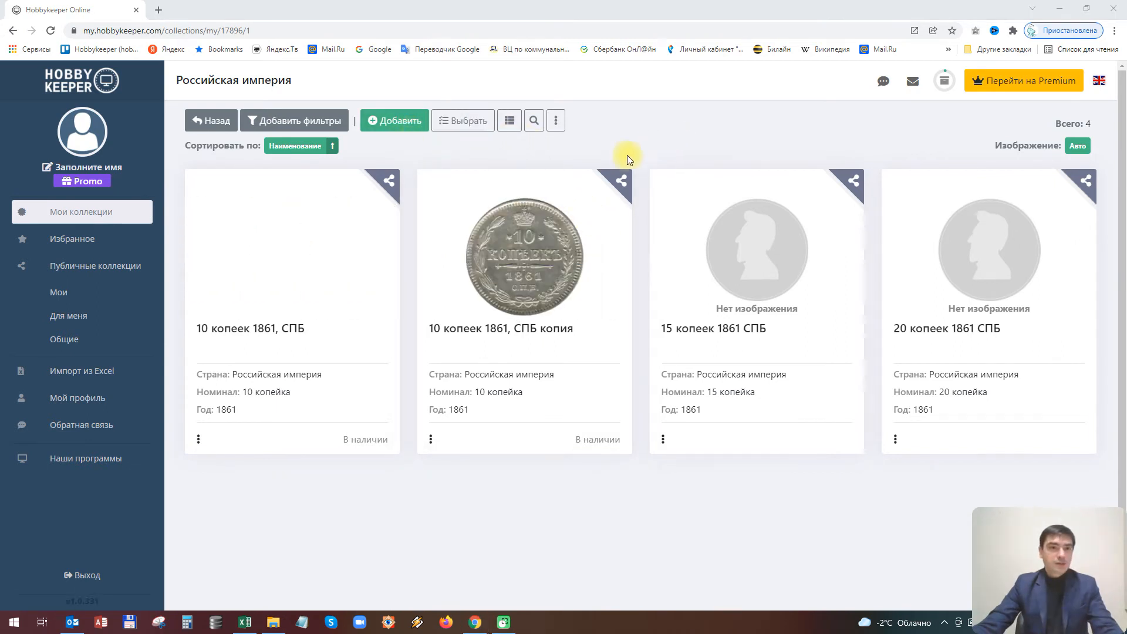
Delete the _Образец Монеты RU sample collection from Мои коллекции
left_click(56, 216)
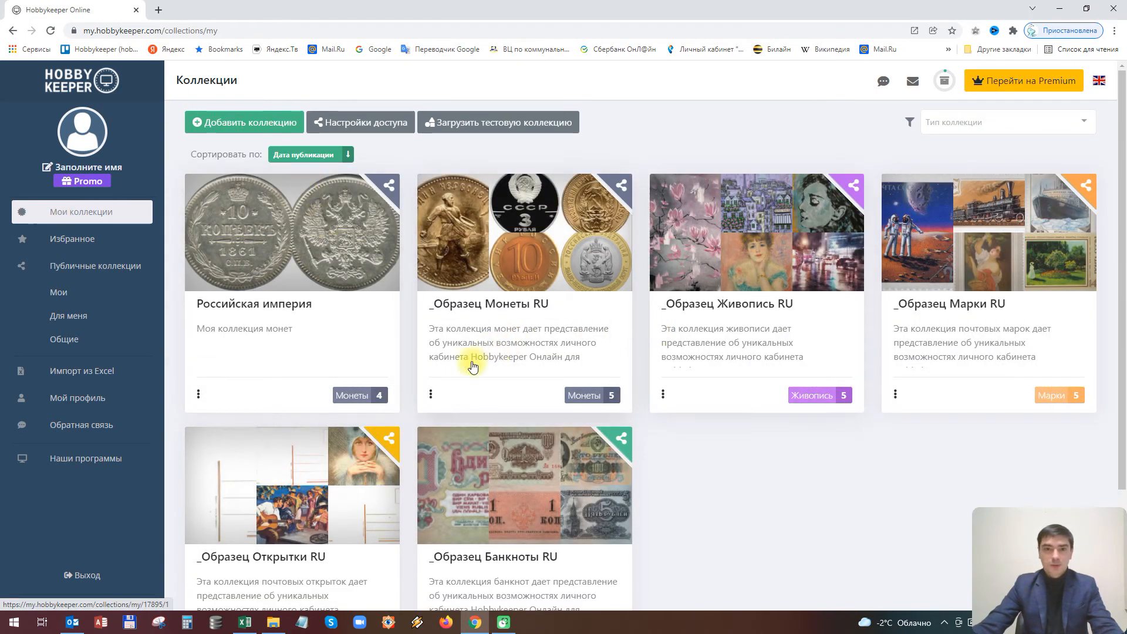
left_click(432, 395)
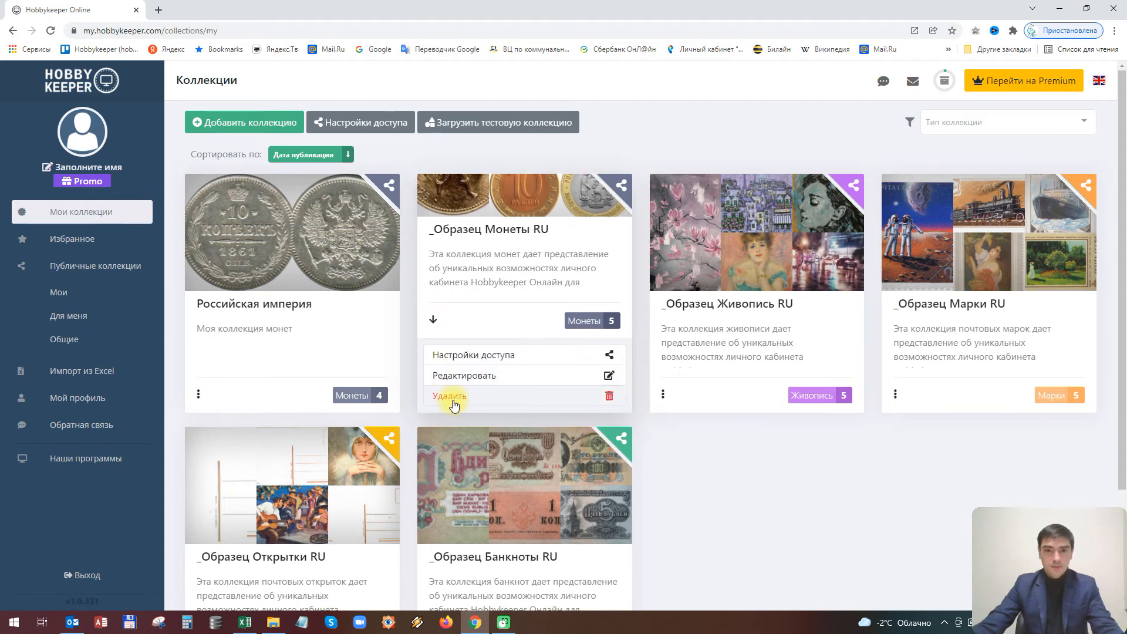
left_click(441, 397)
left_click(518, 412)
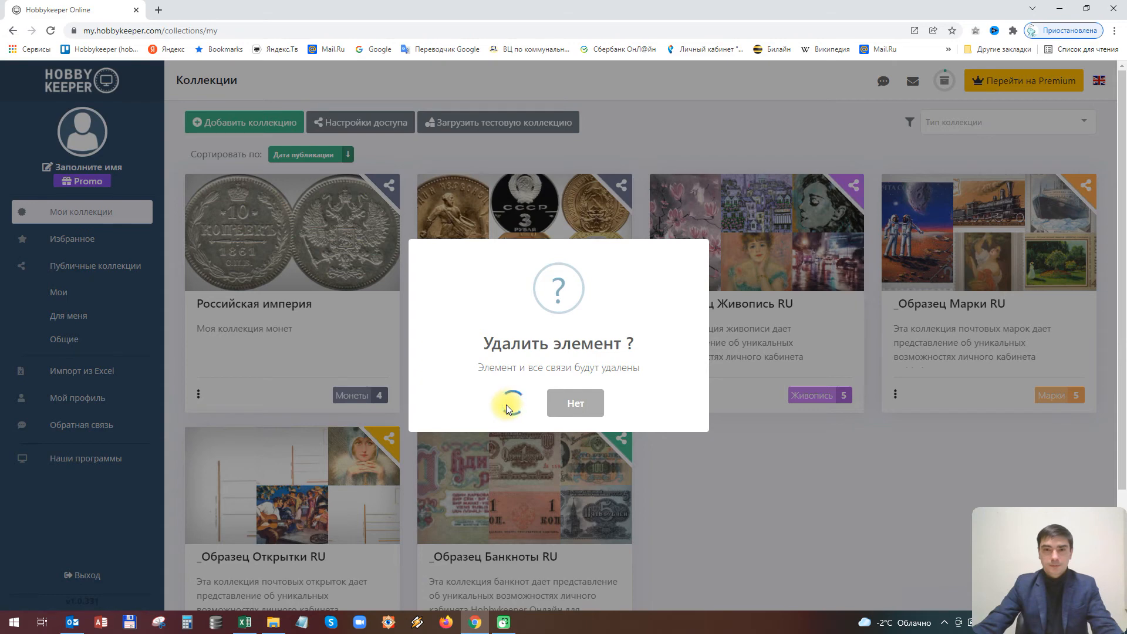
left_click(560, 395)
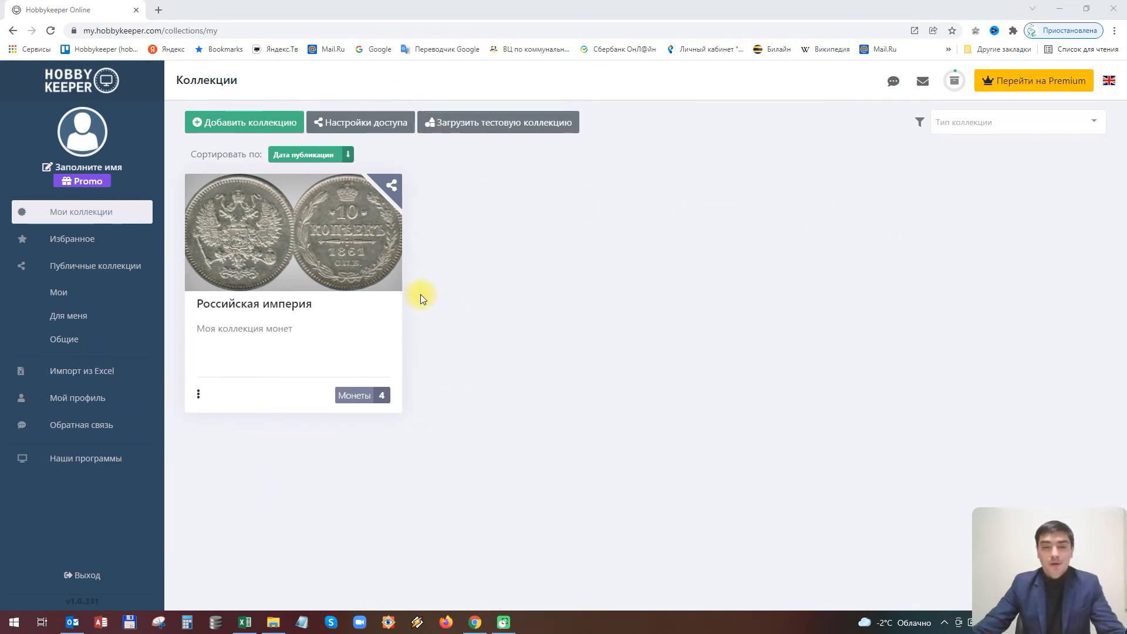
Start sharing Российская империя named 'Моя коллекция' with description 'Коллекция'
left_click(392, 190)
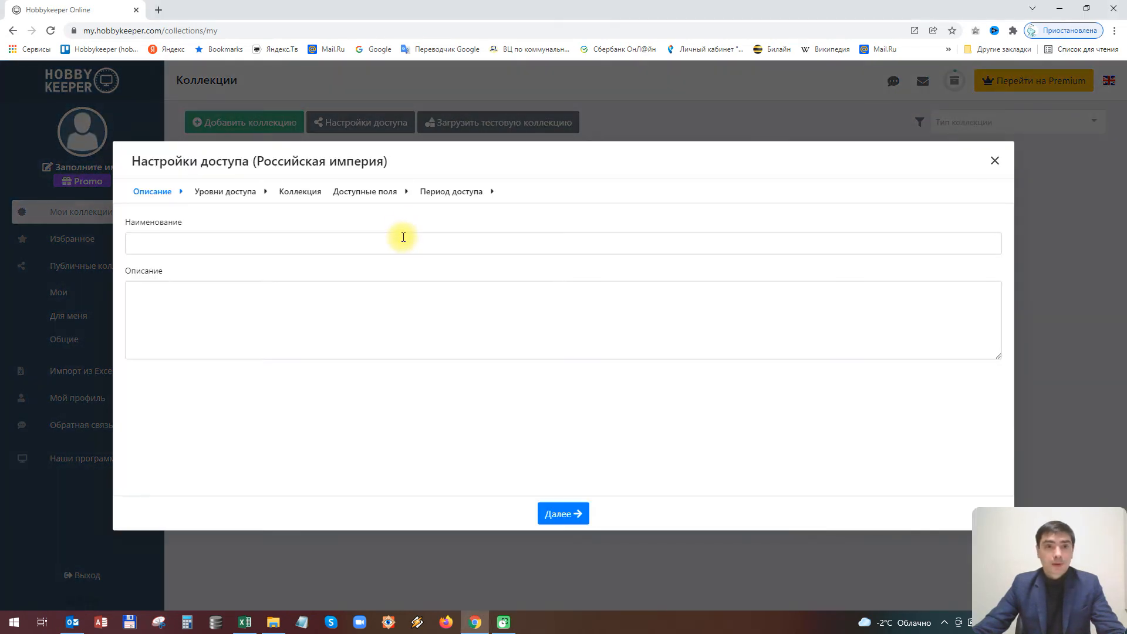
left_click(173, 245)
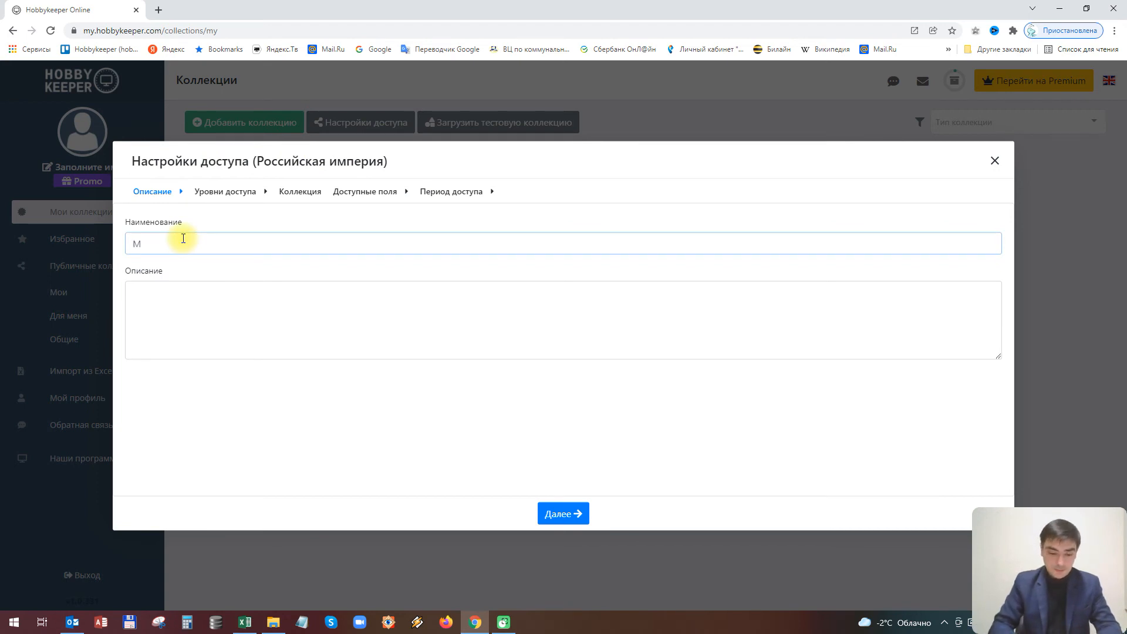
type("Моя коллекция")
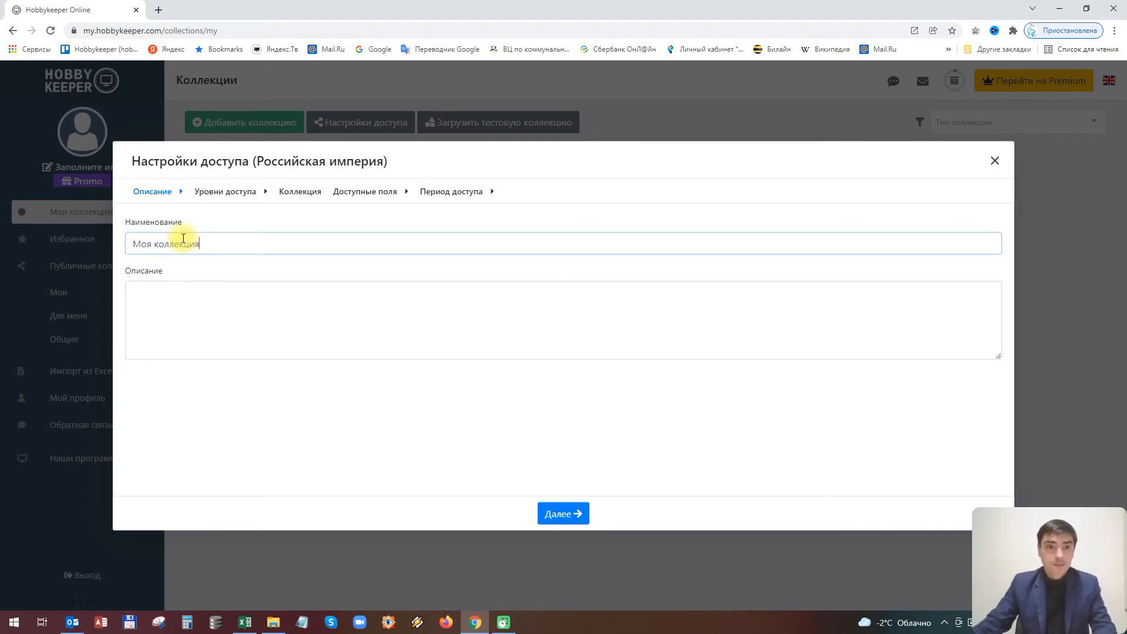
left_click(181, 309)
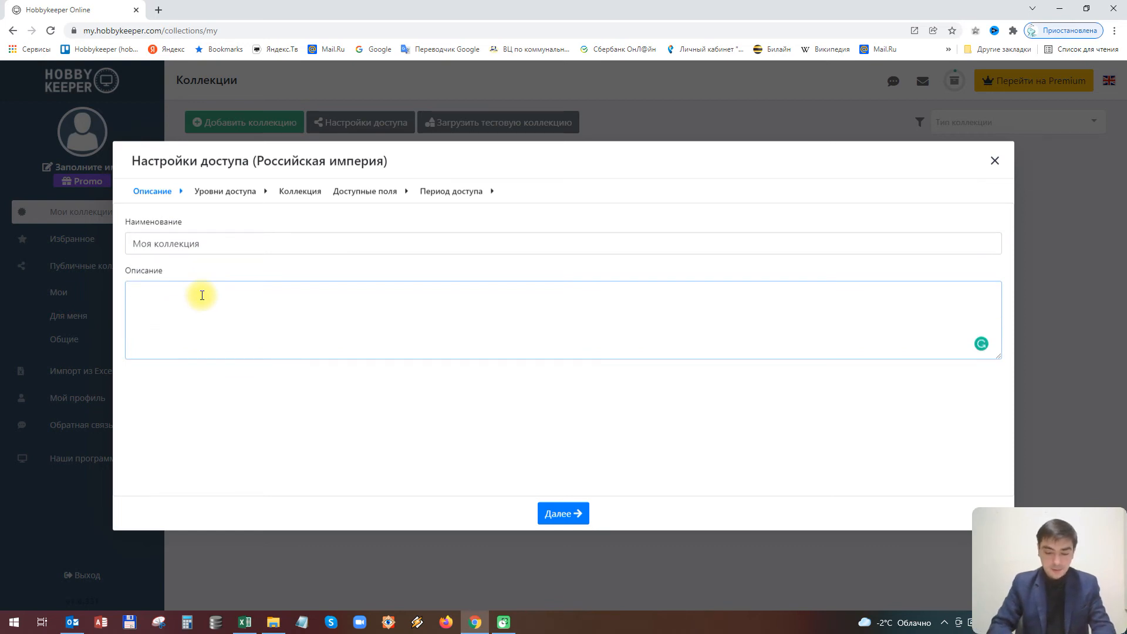
type("Коллекция")
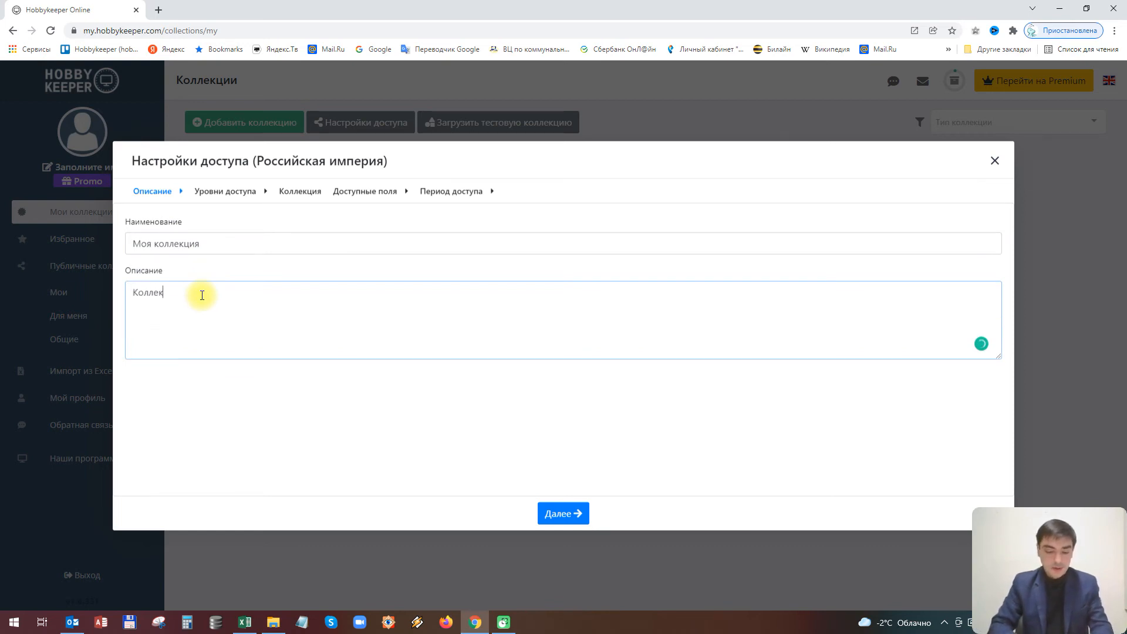
left_click(562, 513)
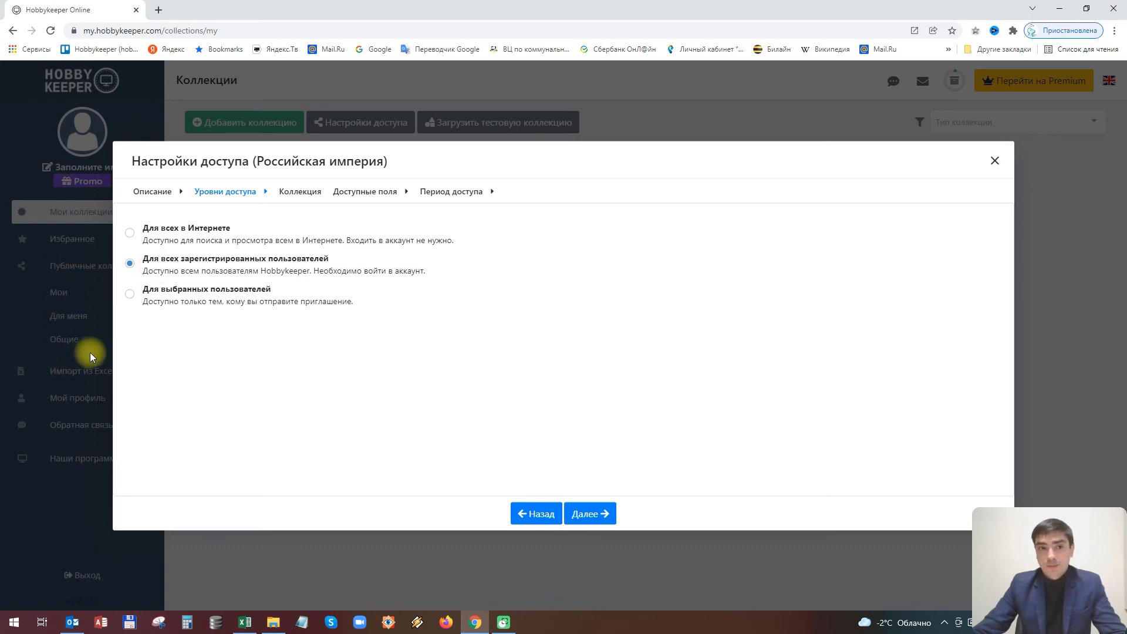
Set the share's access level to Для всех в Интернете and continue
left_click(129, 294)
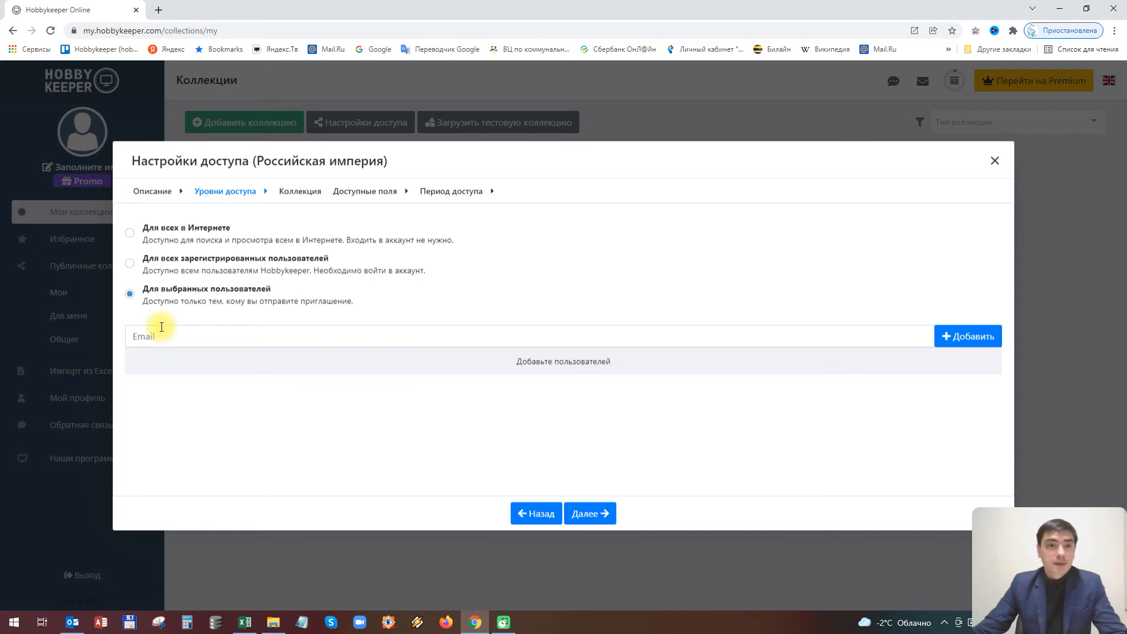
left_click(130, 235)
left_click(591, 514)
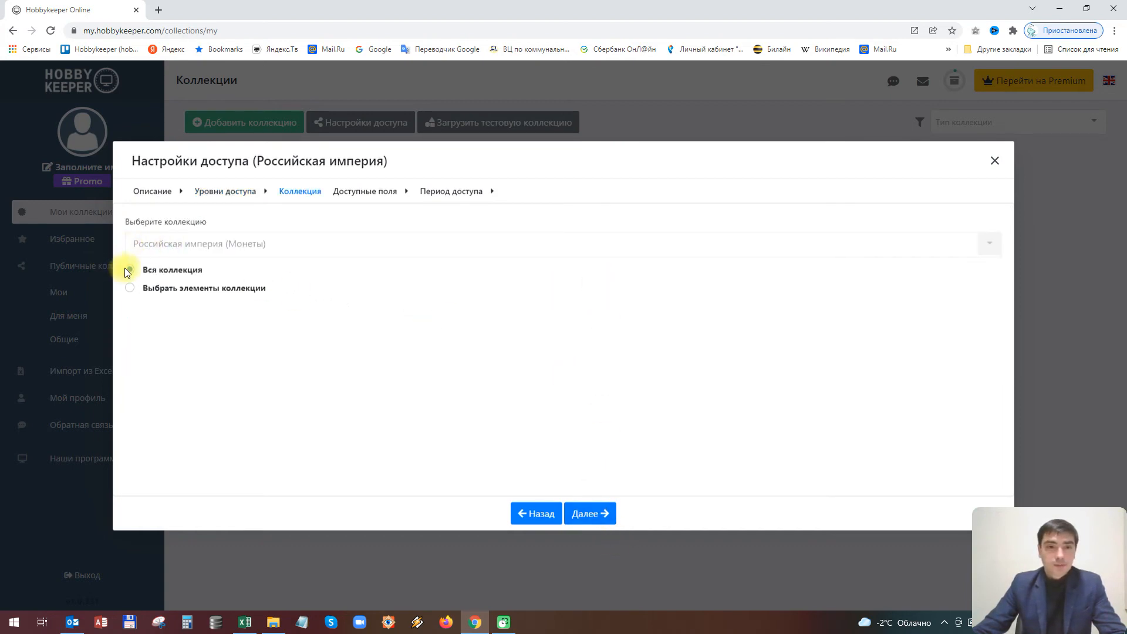
Share only the coins 10 копеек 1861, СПБ and 15 копеек 1861 СПБ
left_click(154, 289)
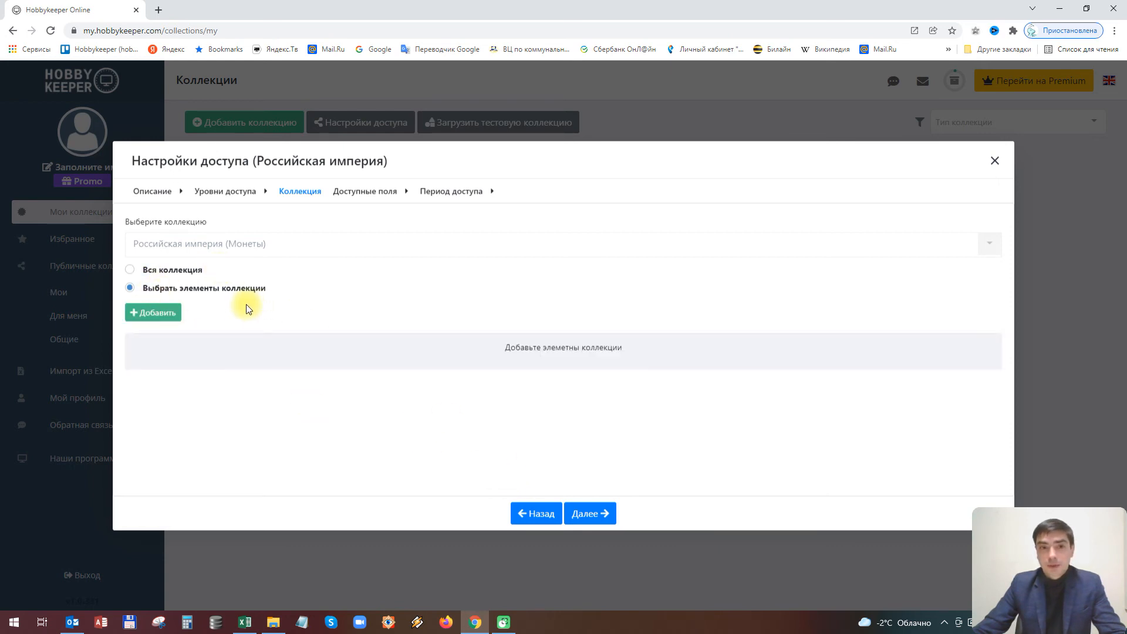
left_click(142, 314)
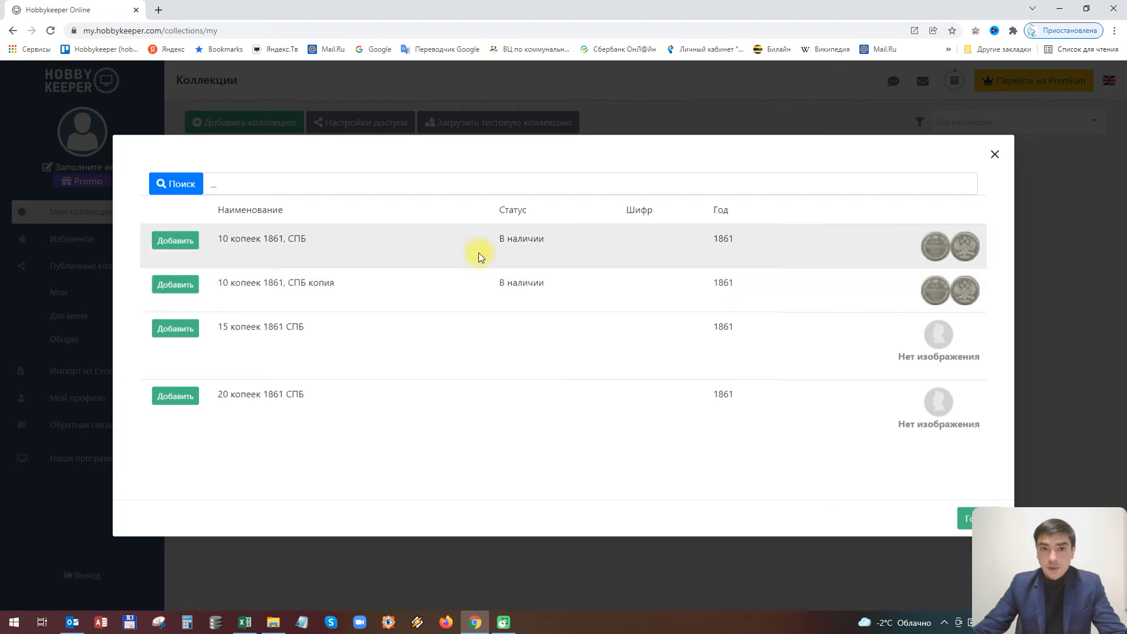
left_click(182, 245)
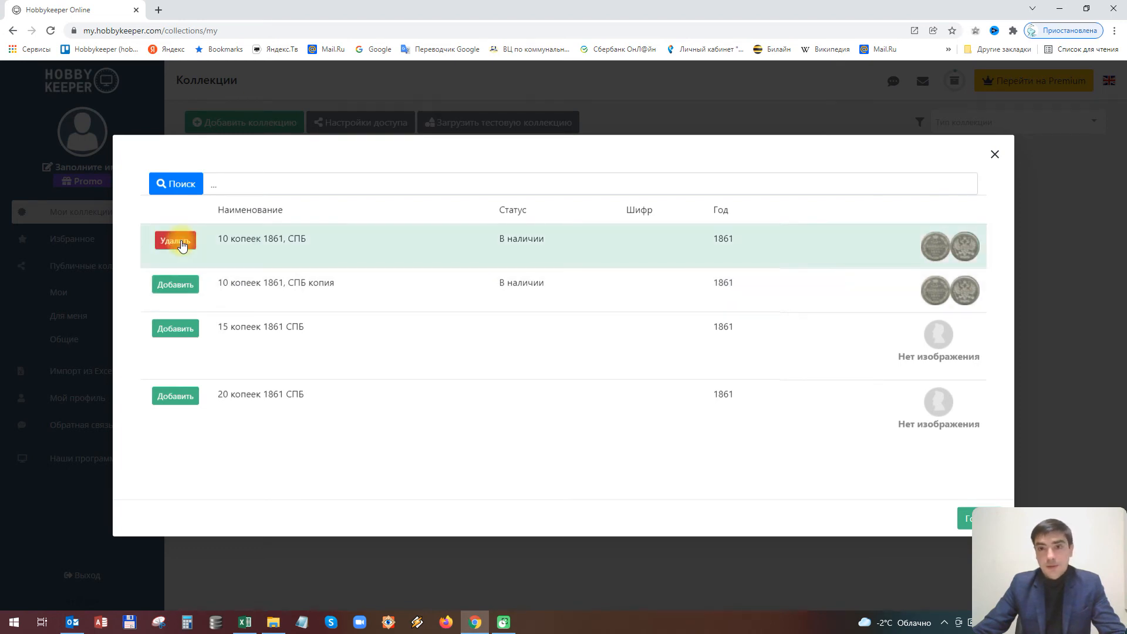
left_click(176, 335)
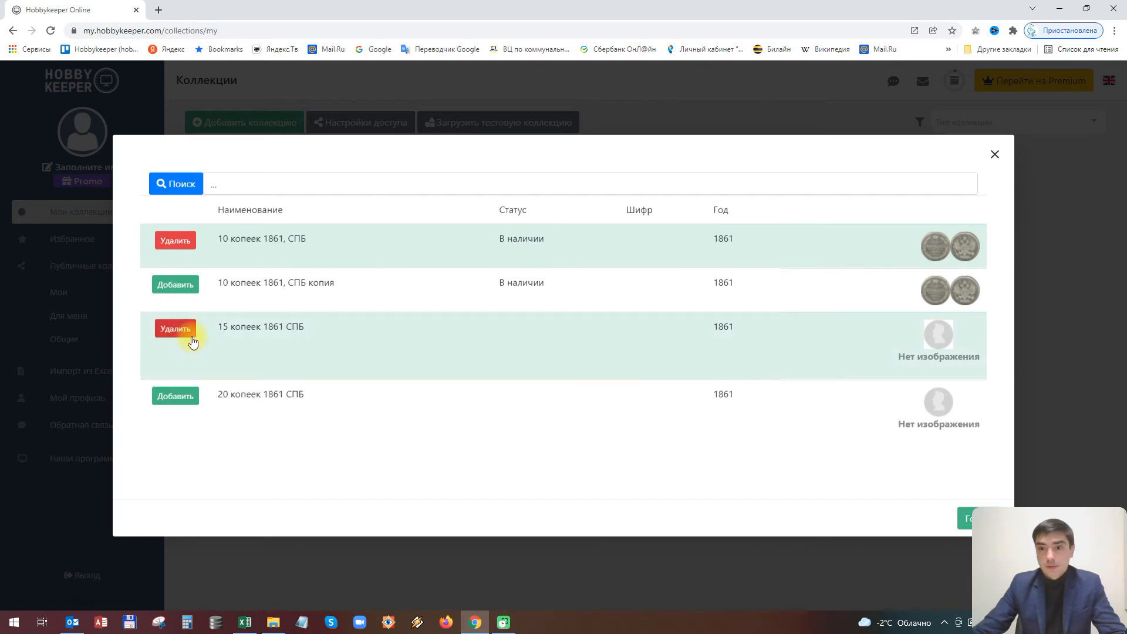
left_click(962, 518)
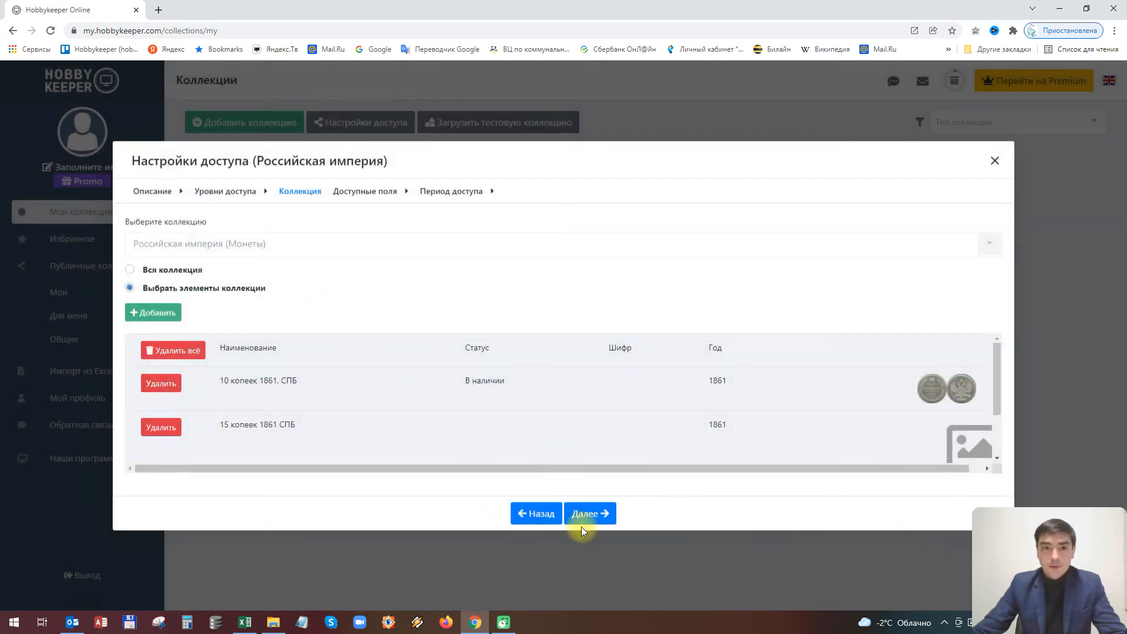
scroll(970, 389, "down", 1)
scroll(970, 388, "up", 1)
scroll(965, 393, "down", 1)
scroll(964, 393, "up", 2)
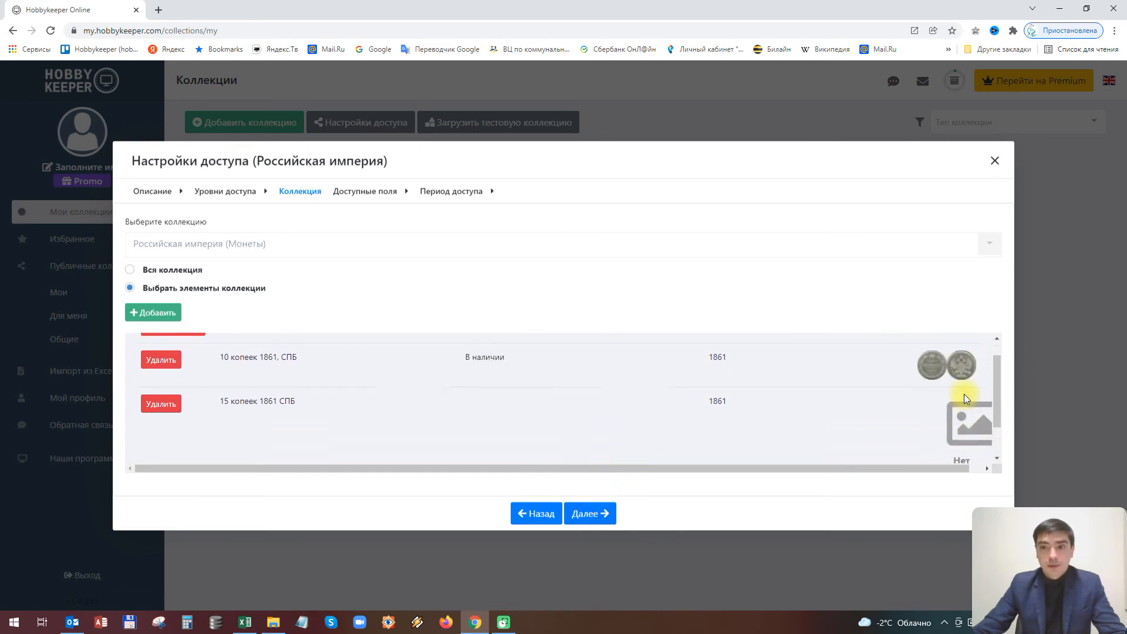
left_click(598, 521)
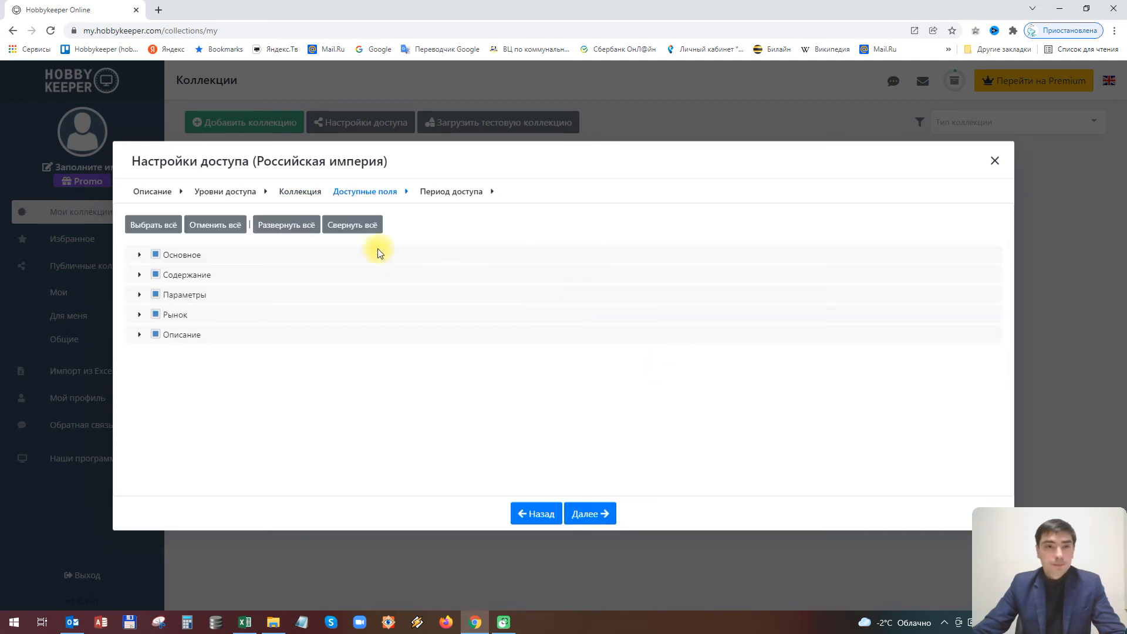
Uncheck the Рынок field group so it is hidden from the share
left_click(139, 255)
left_click(140, 257)
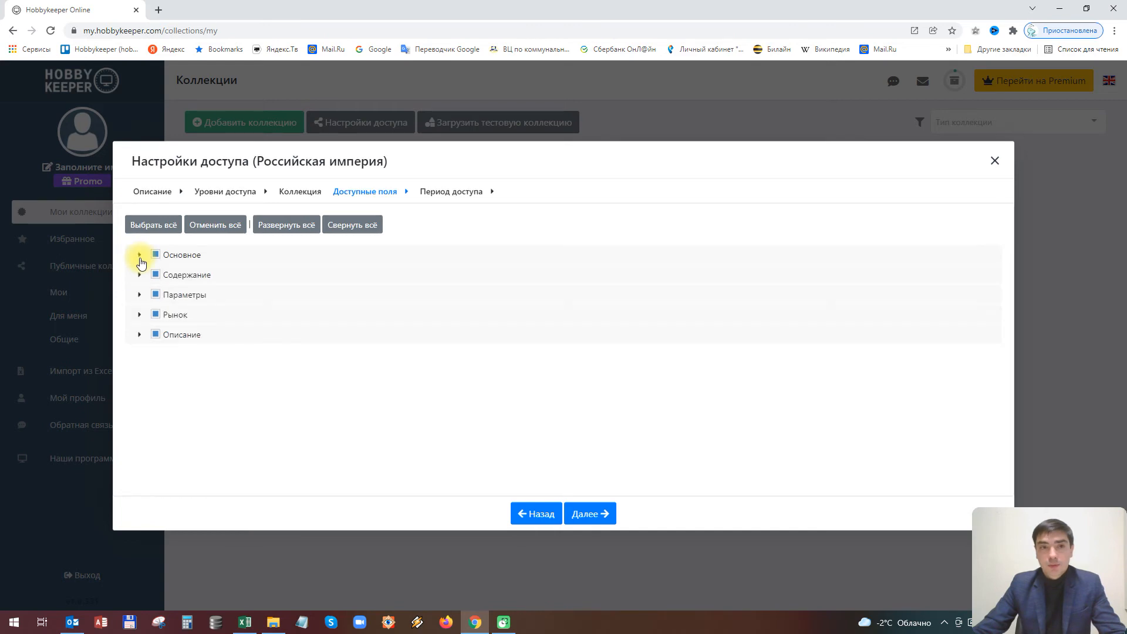
left_click(140, 316)
left_click(140, 317)
left_click(156, 315)
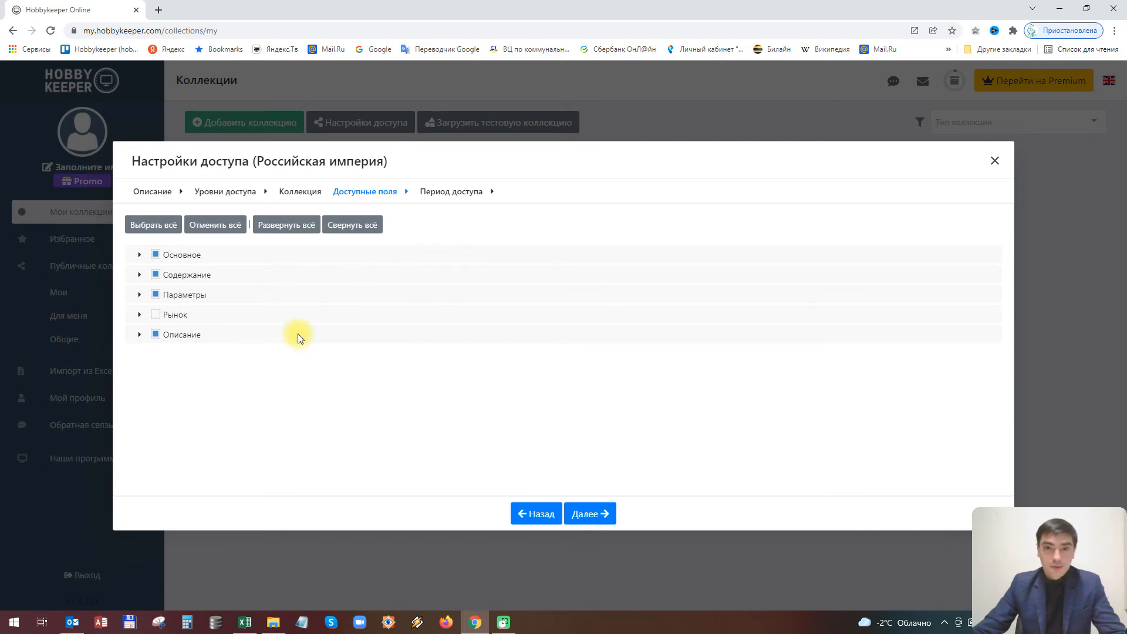
left_click(592, 513)
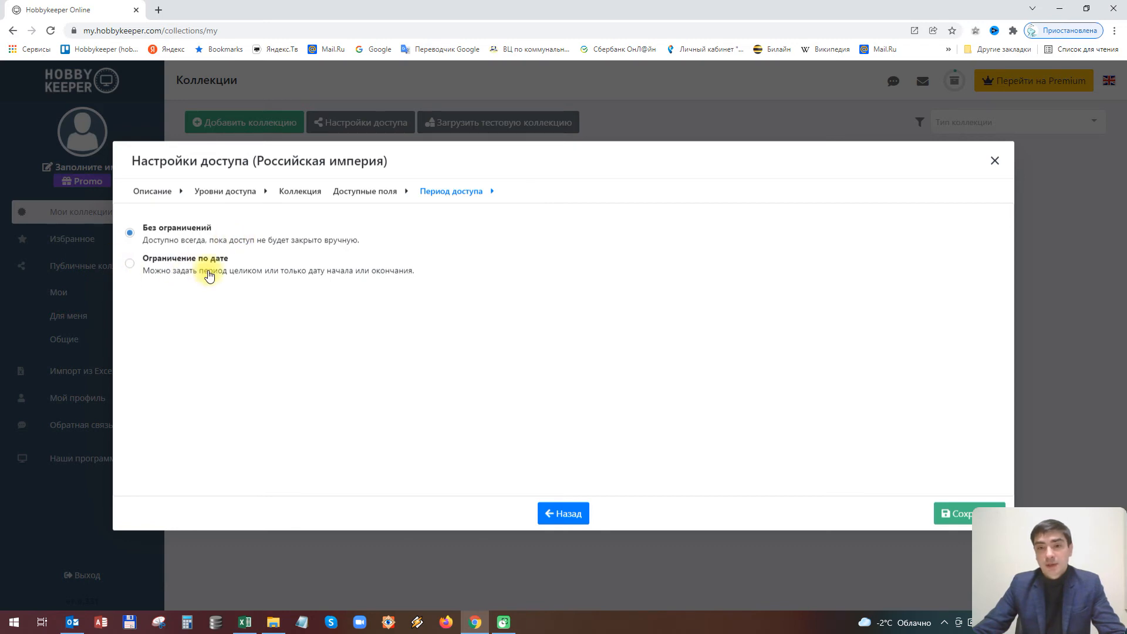
Keep the access period at Без ограничений and save the share
left_click(131, 266)
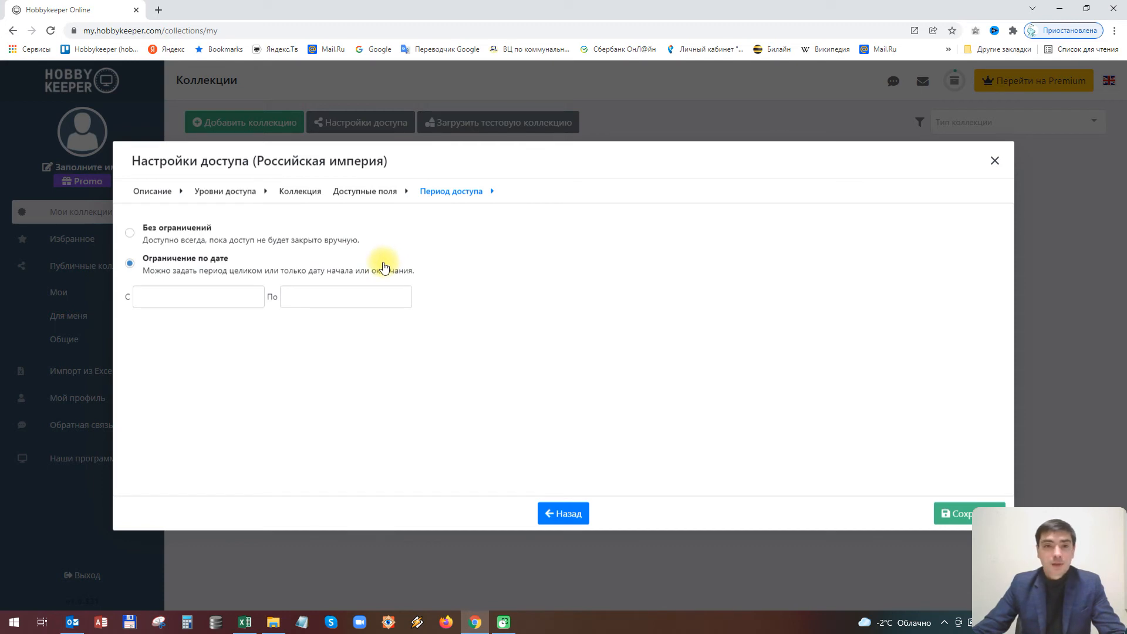
left_click(177, 228)
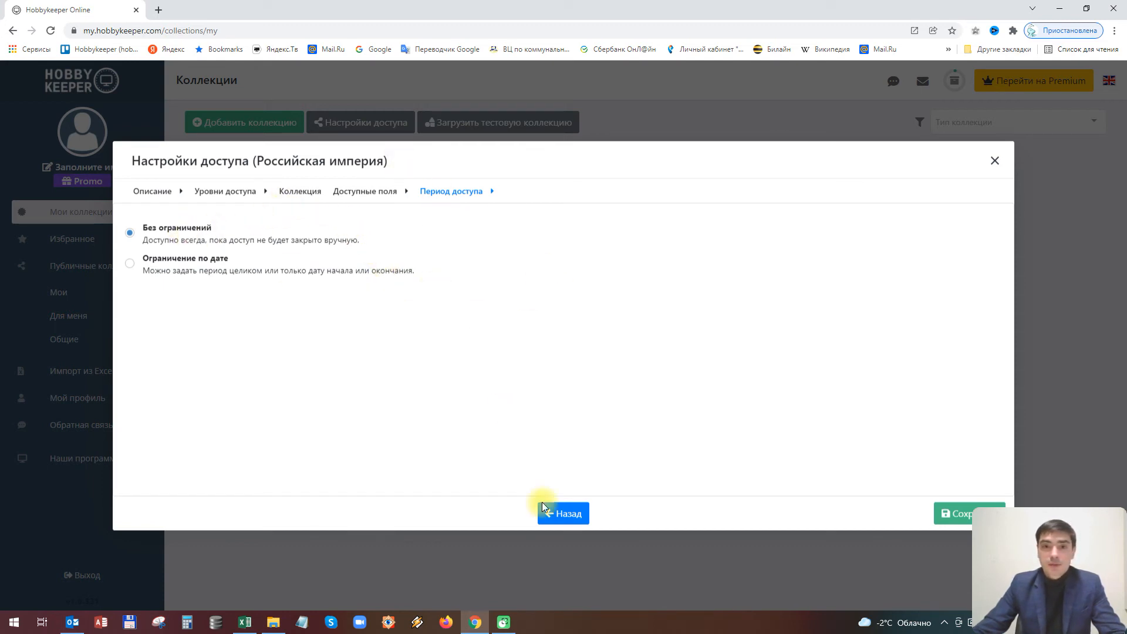
left_click(949, 520)
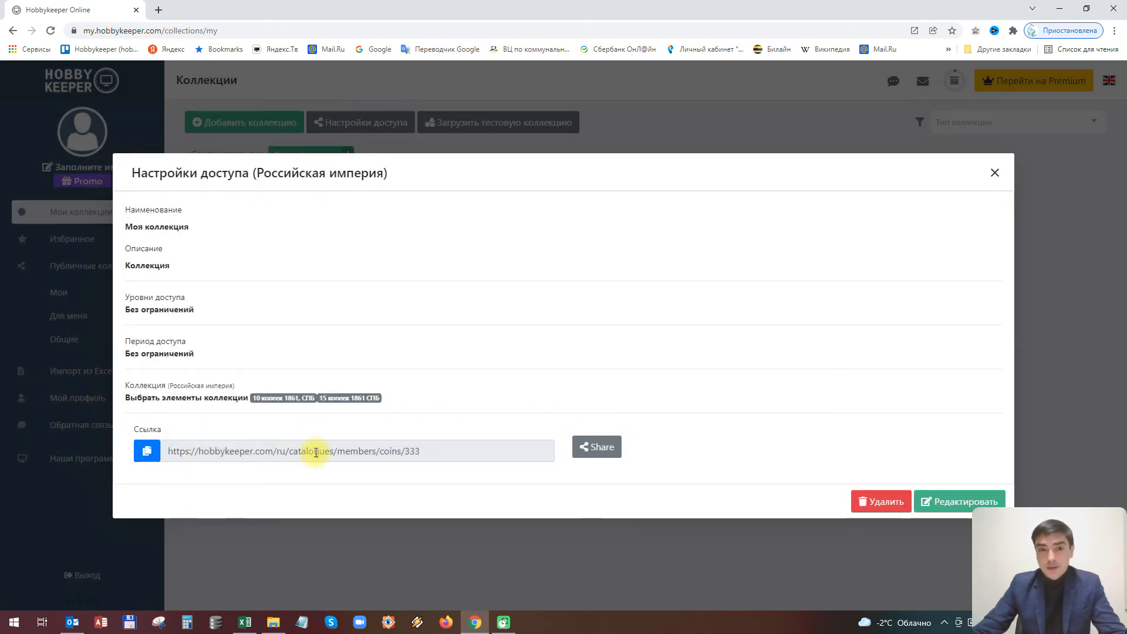
Copy the share's public link and open a new blank browser tab
left_click(467, 452)
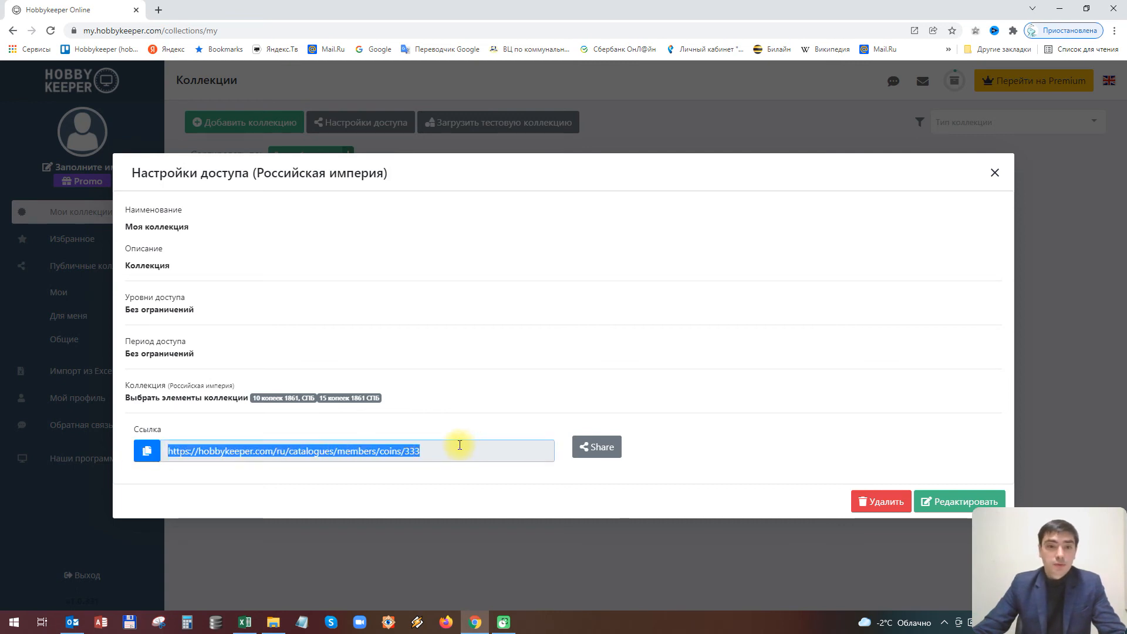
left_click(149, 457)
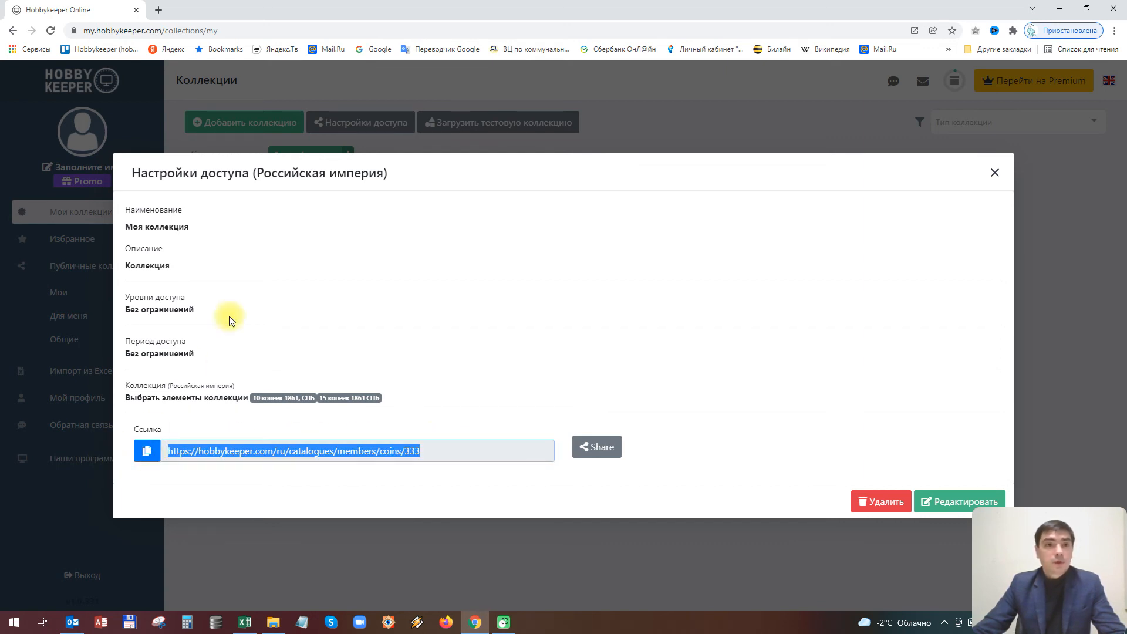
left_click(160, 10)
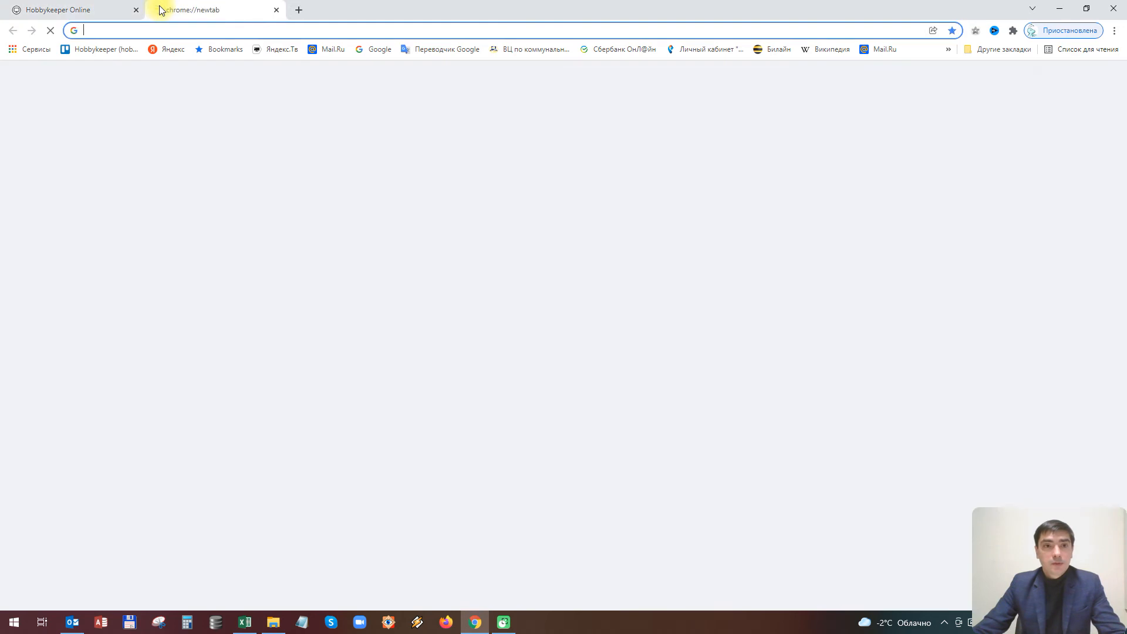
Load the copied shared collection link in the new tab
left_click(135, 30)
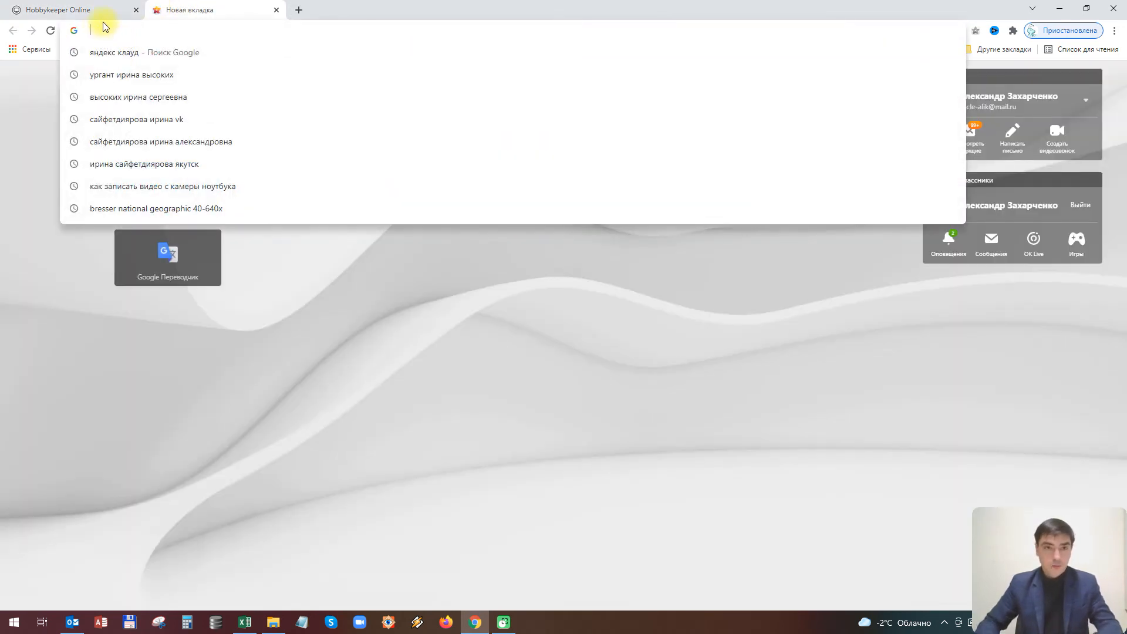
key("ctrl+v")
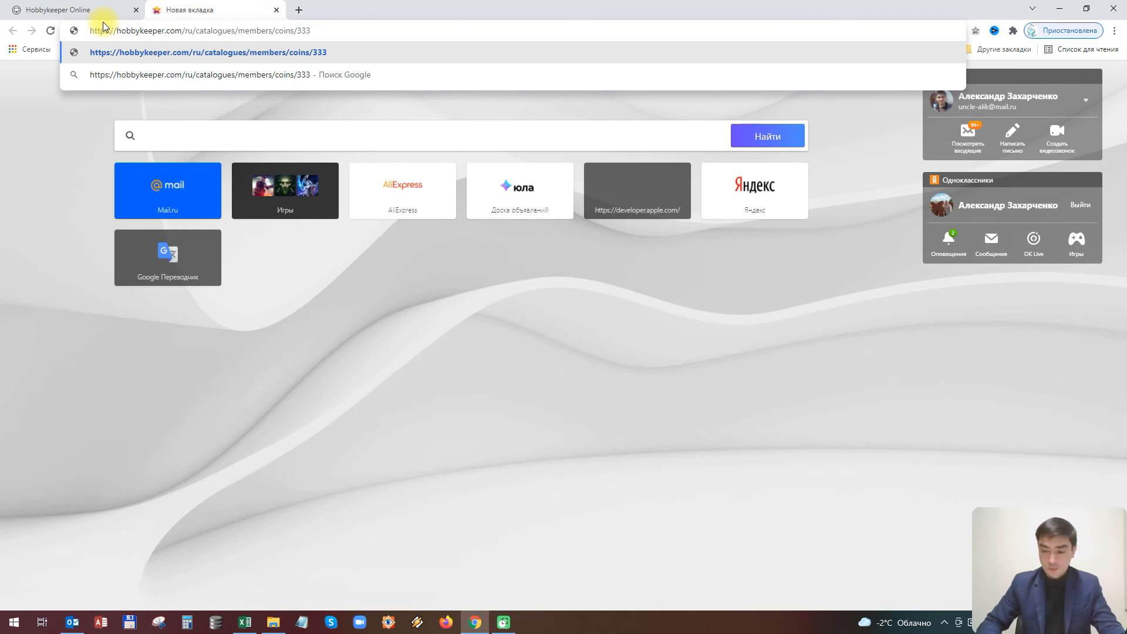
key("Return")
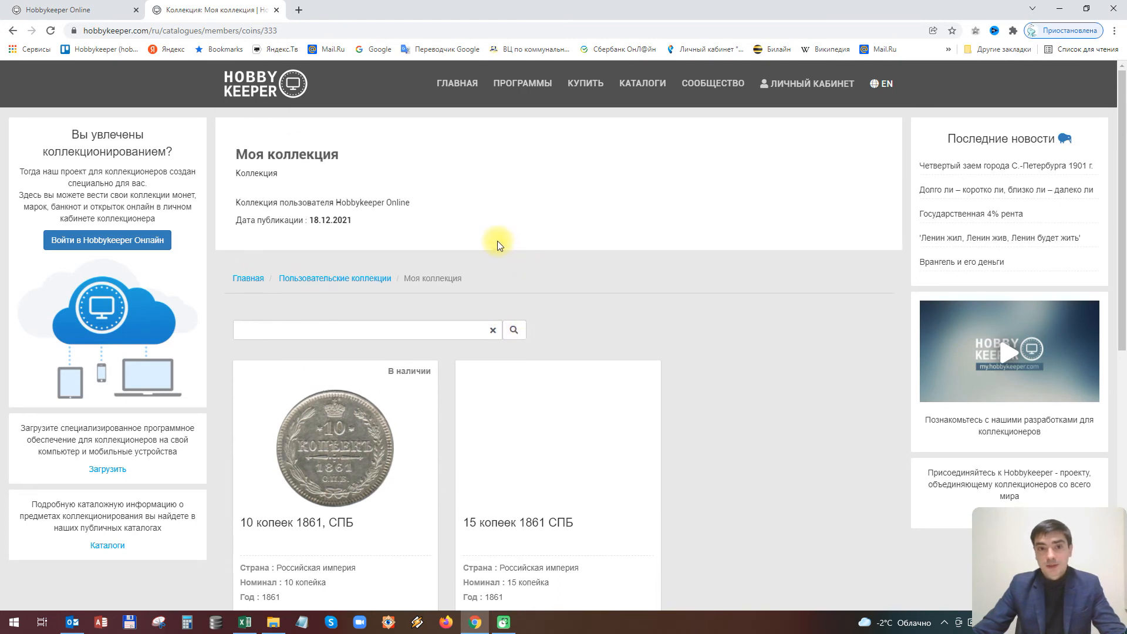
scroll(498, 241, "down", 2)
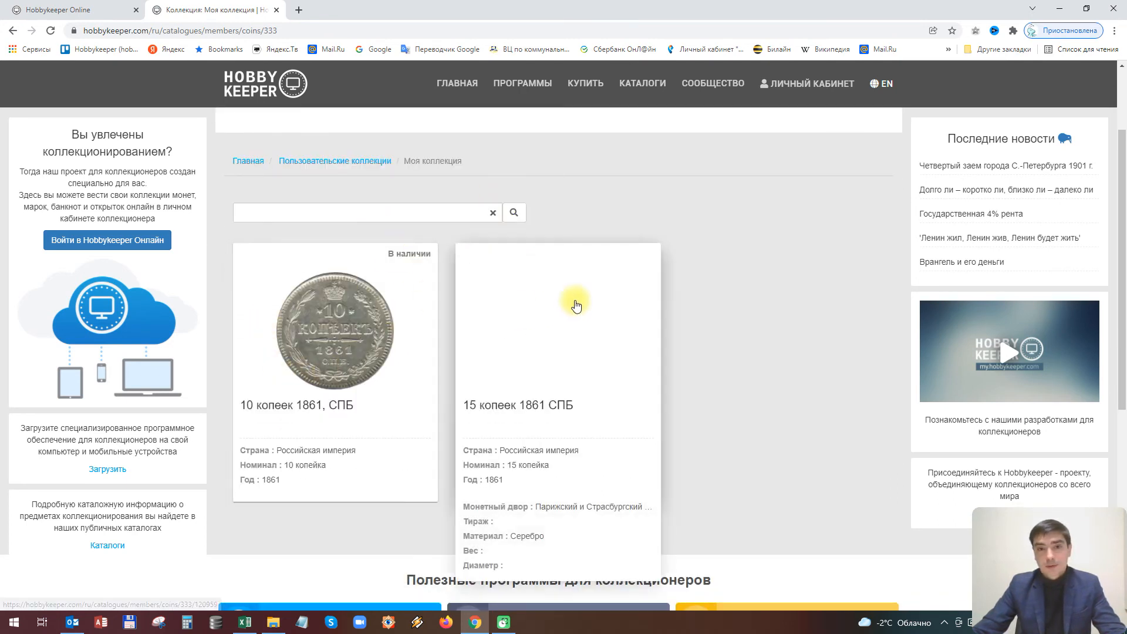
View the 10 копеек 1861 СПБ coin's page, then return to the shared collection
left_click(355, 340)
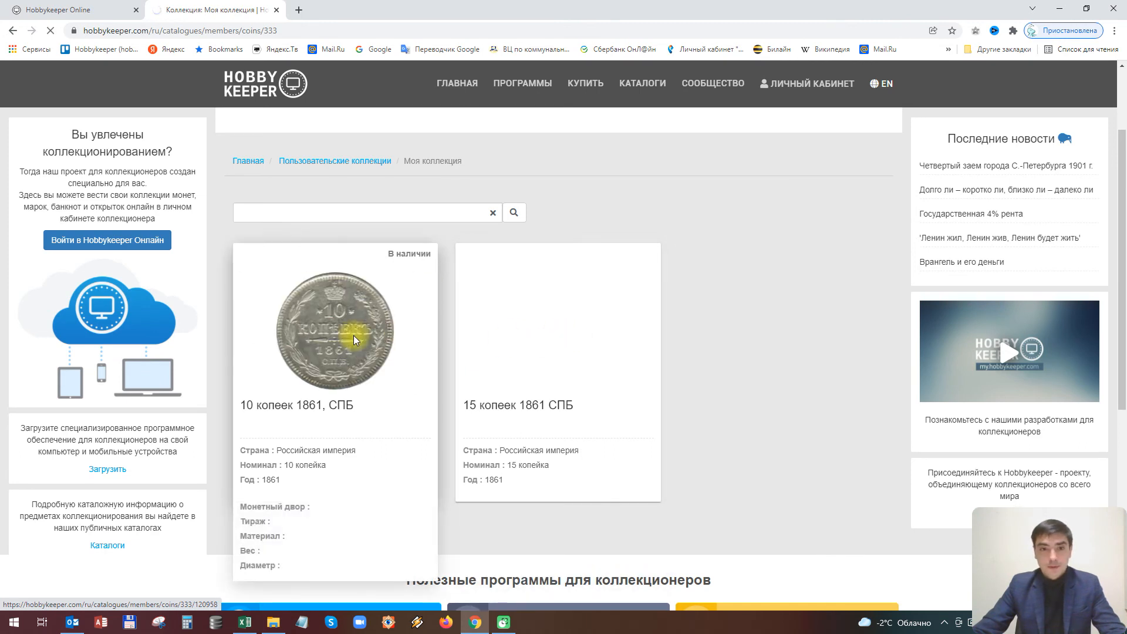
scroll(426, 259, "down", 3)
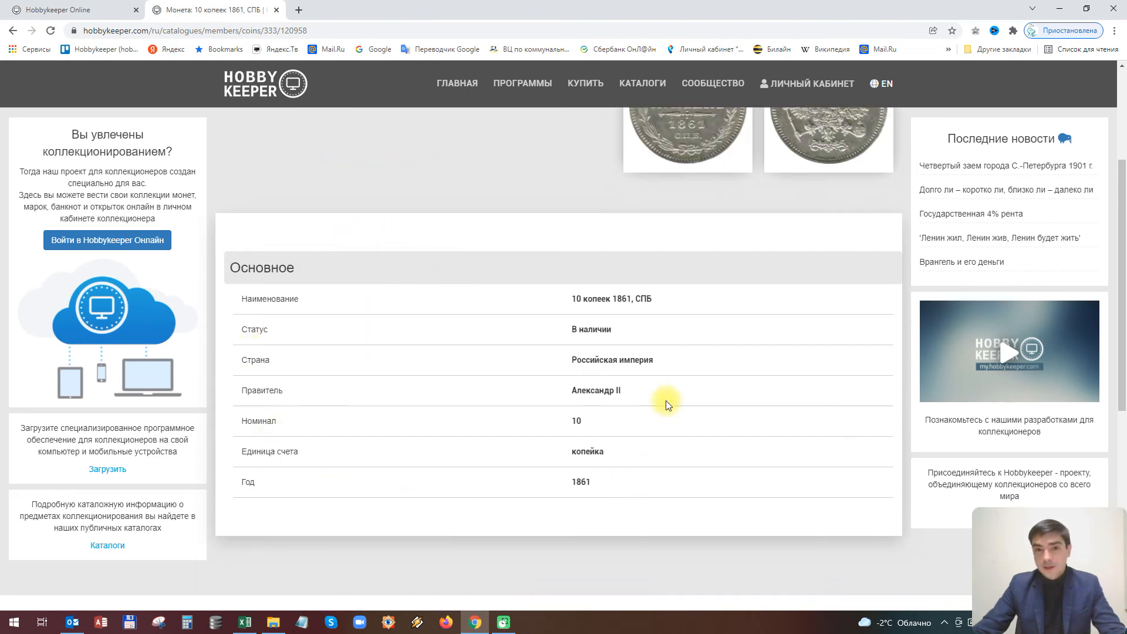
scroll(637, 393, "down", 1)
scroll(634, 397, "up", 4)
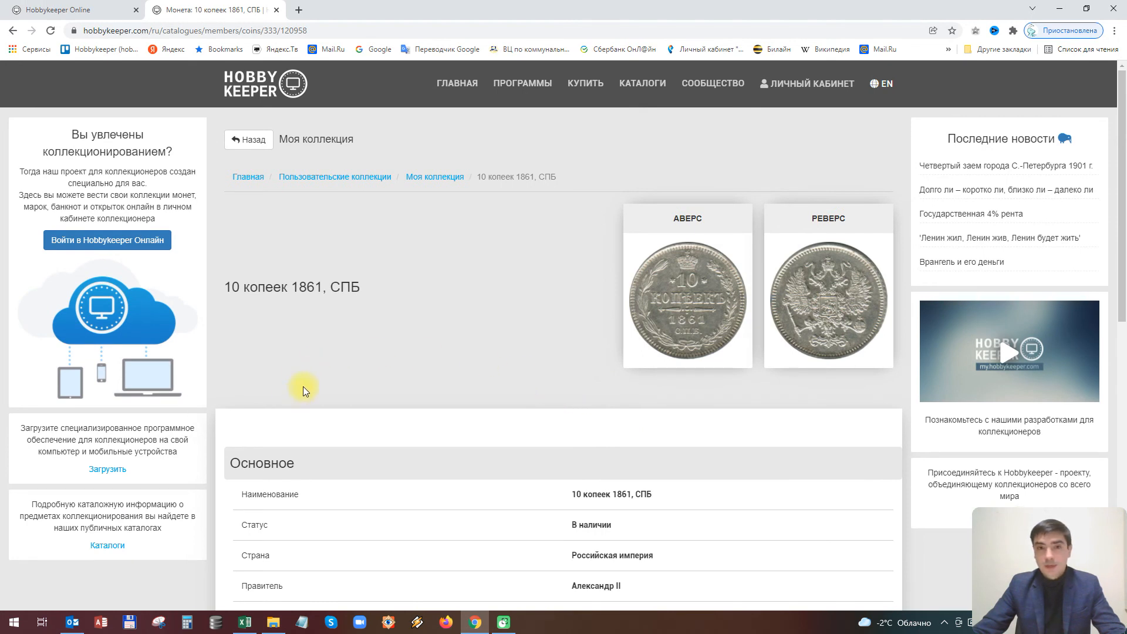
left_click(251, 139)
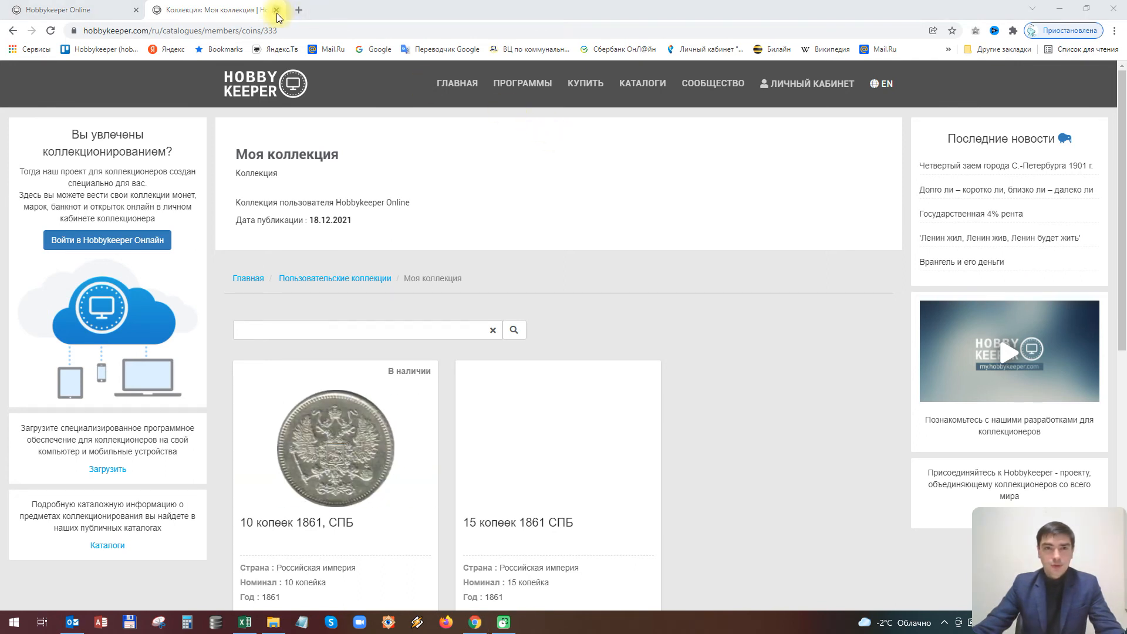
Close the public collection tab and both access settings dialogs
left_click(277, 13)
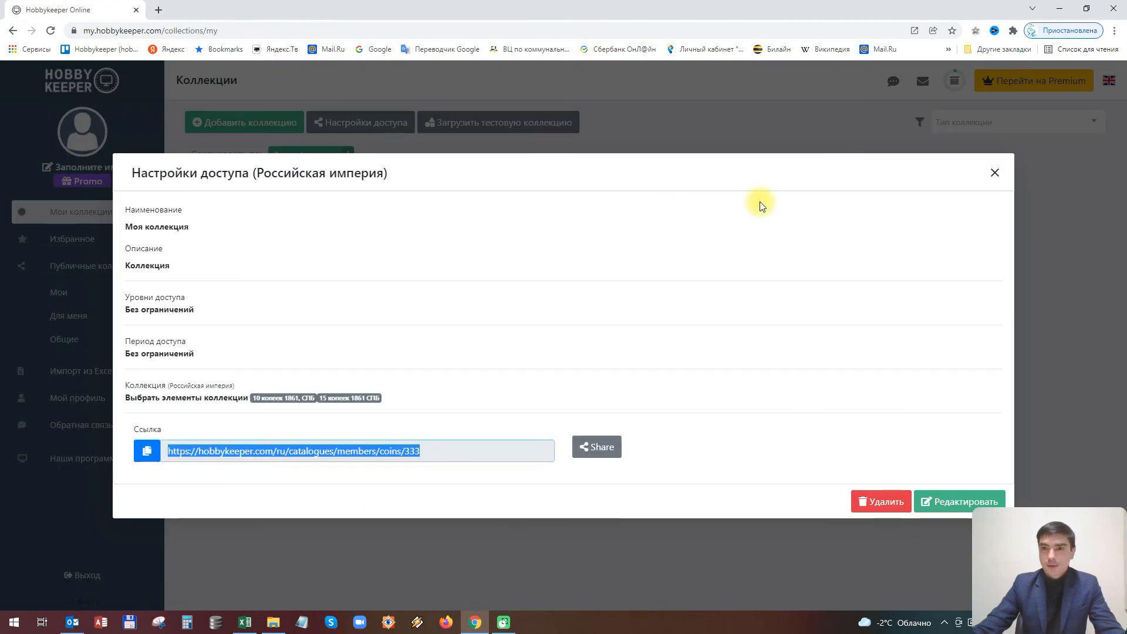
left_click(994, 172)
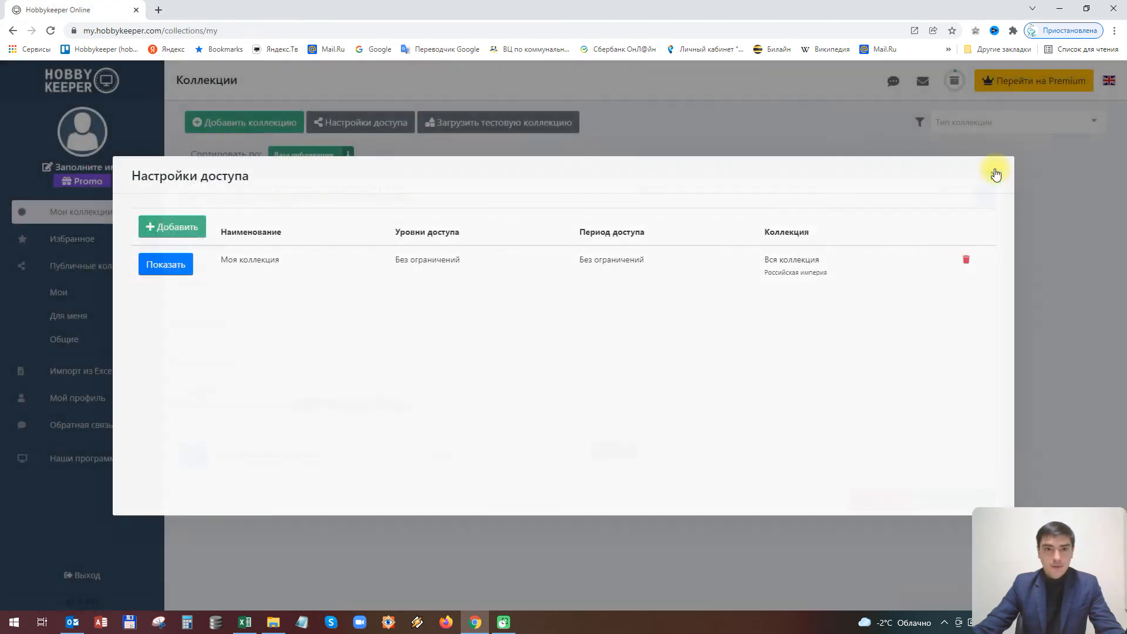
left_click(992, 171)
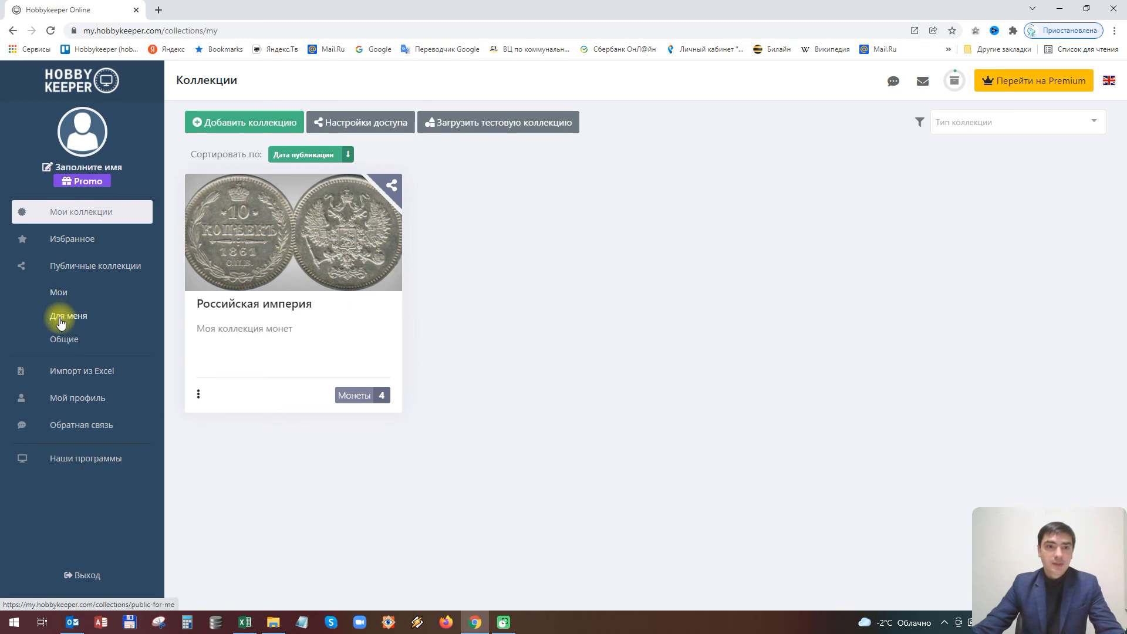
Review the published Моя коллекция card under Публичные коллекции > Мои
left_click(59, 292)
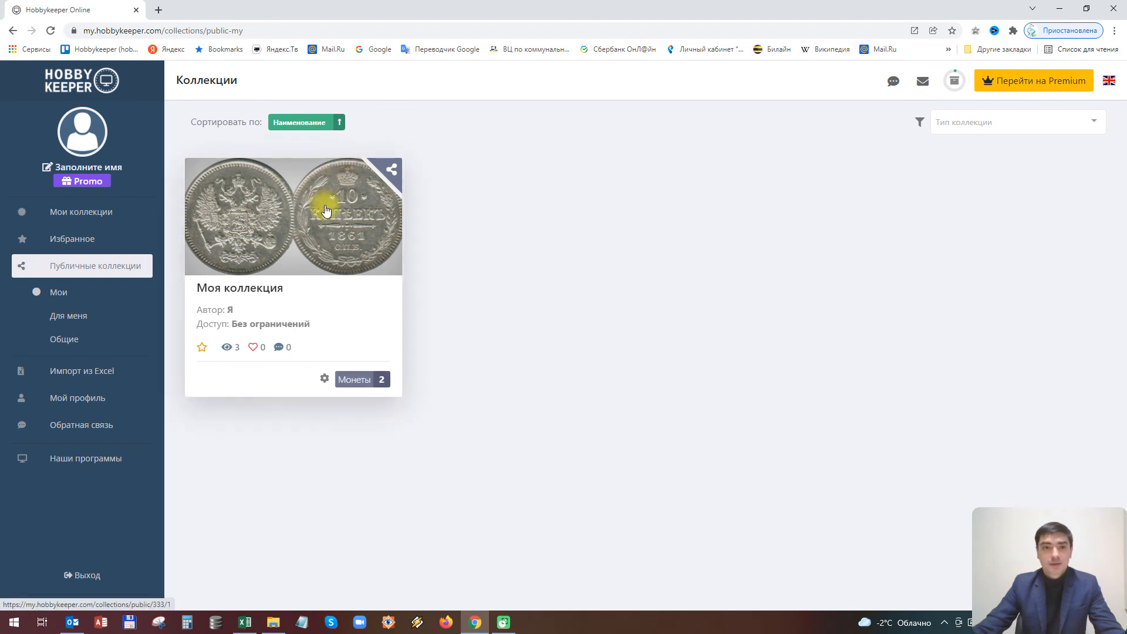
left_click(308, 249)
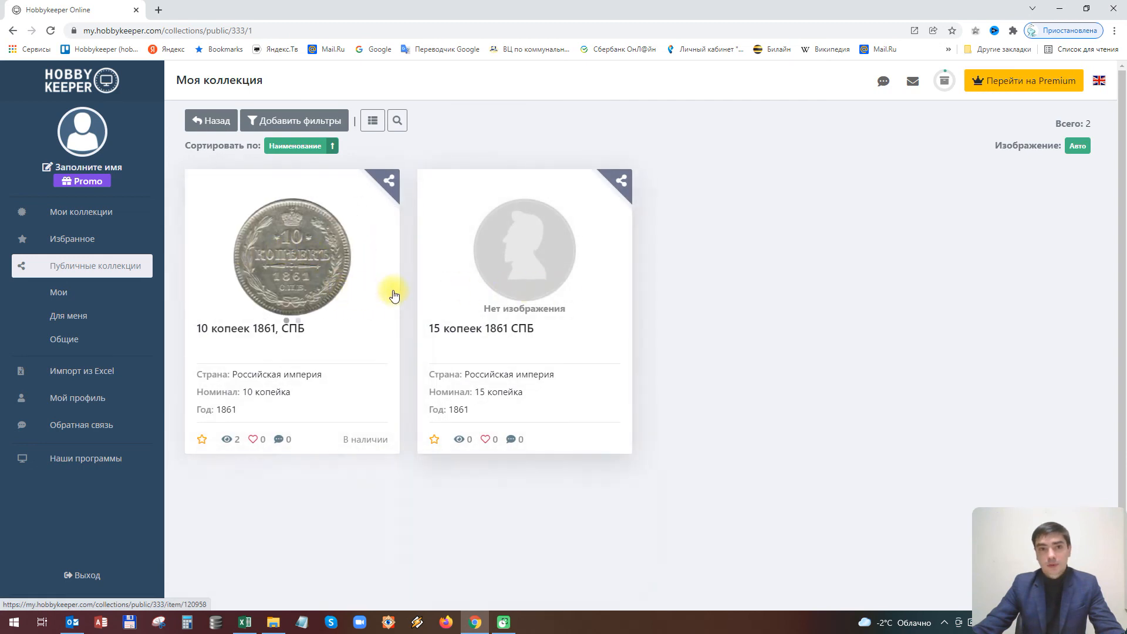
left_click(99, 276)
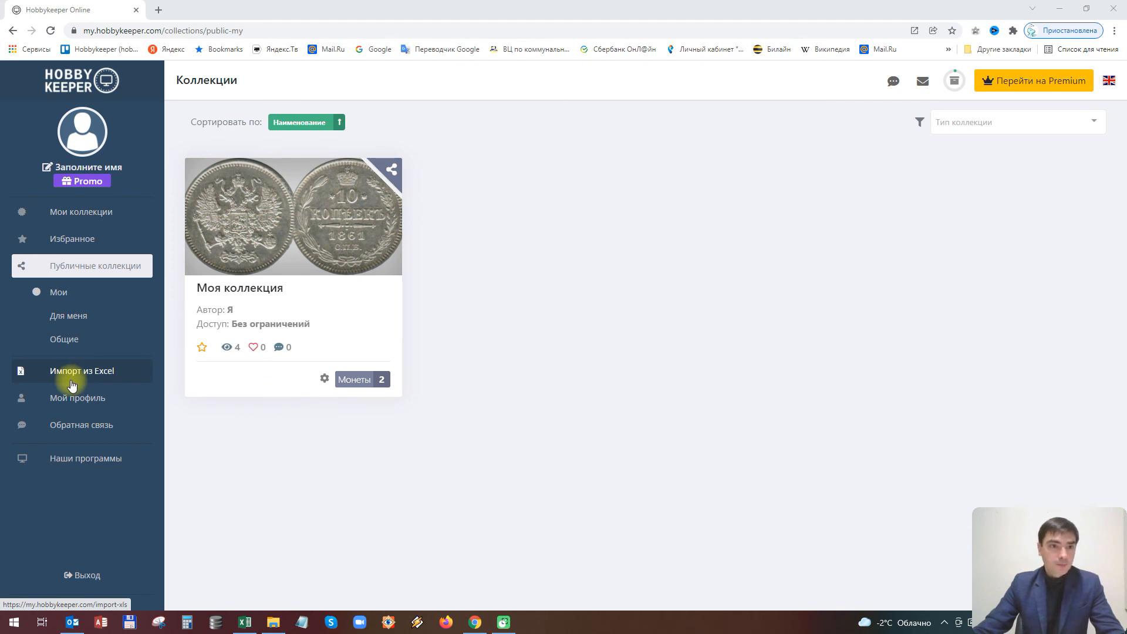
In Мой профиль, switch the watermark type to Текст and save the text 'Мой знак'
left_click(72, 411)
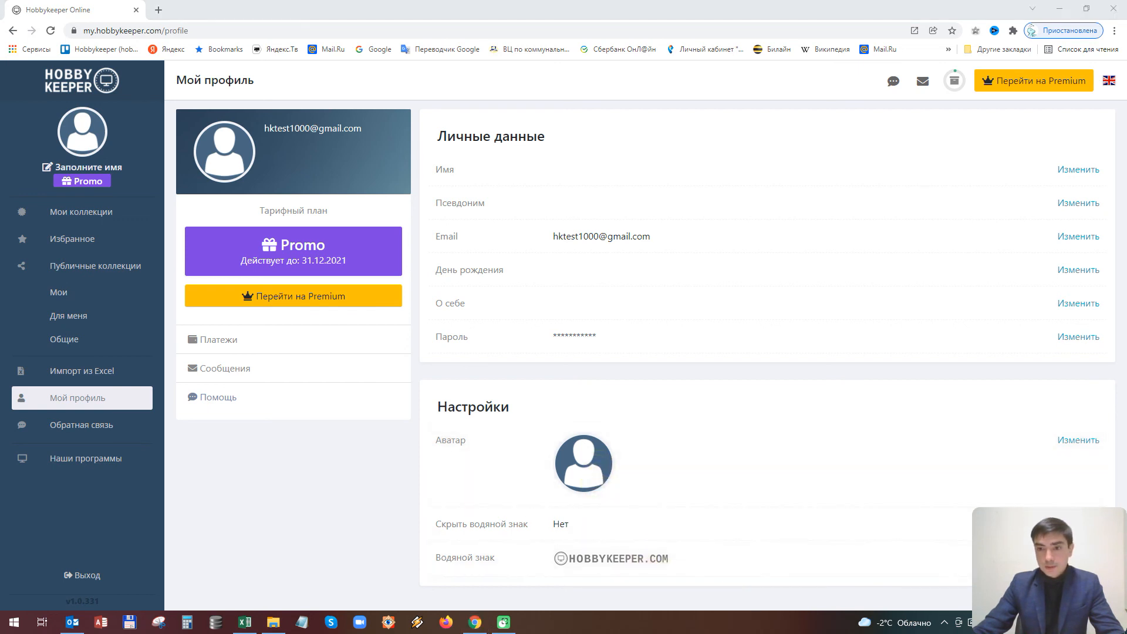
left_click(880, 551)
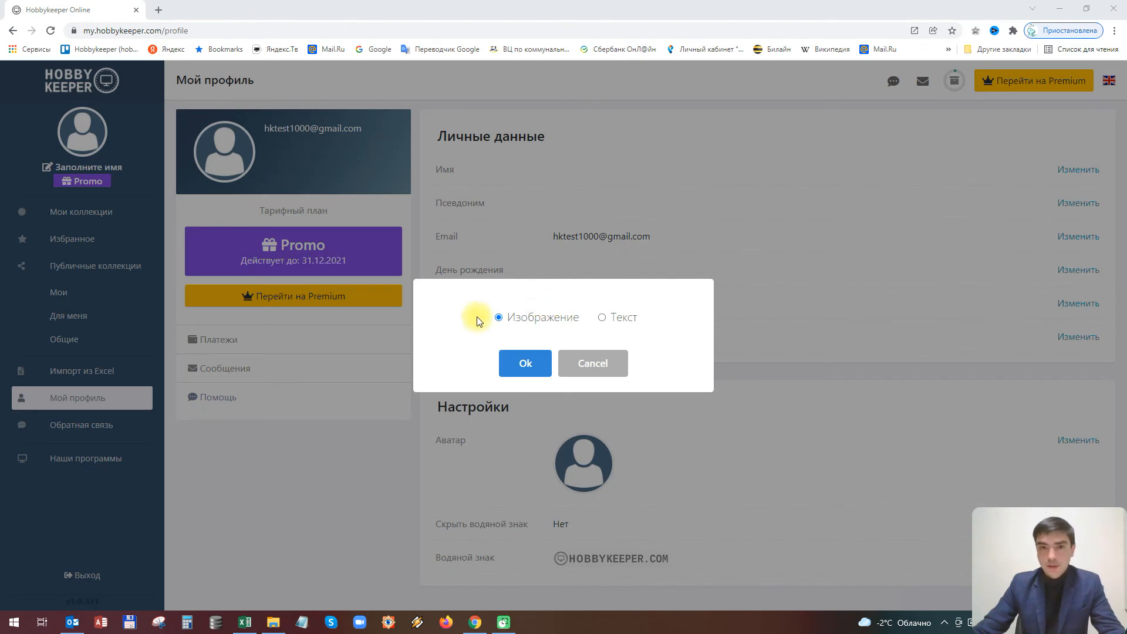
left_click(609, 321)
left_click(522, 363)
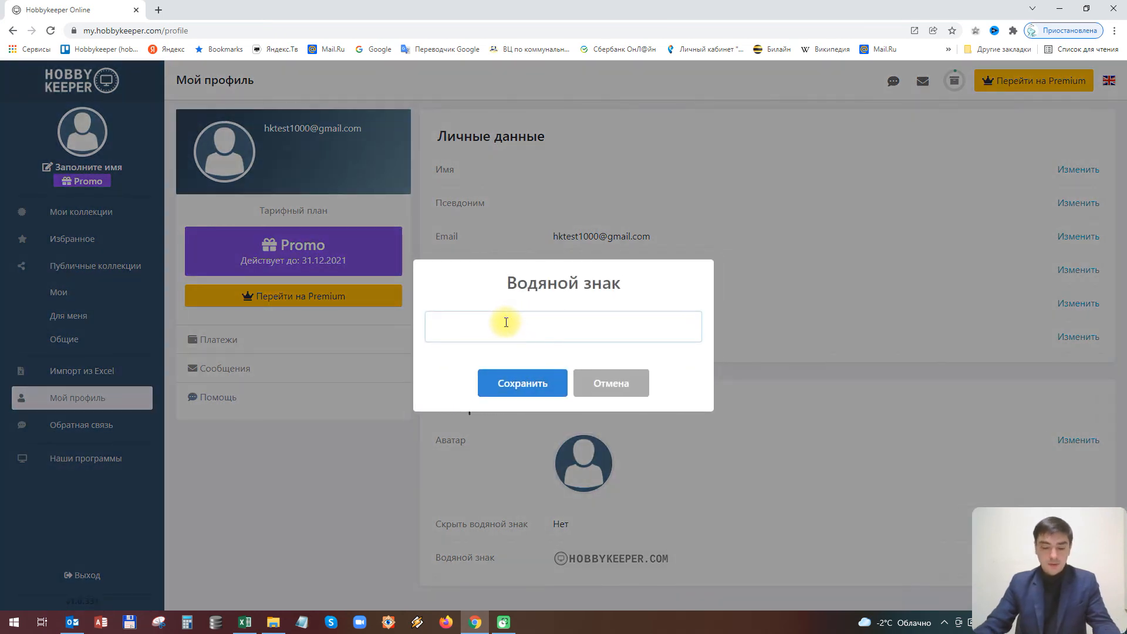
type("Мой")
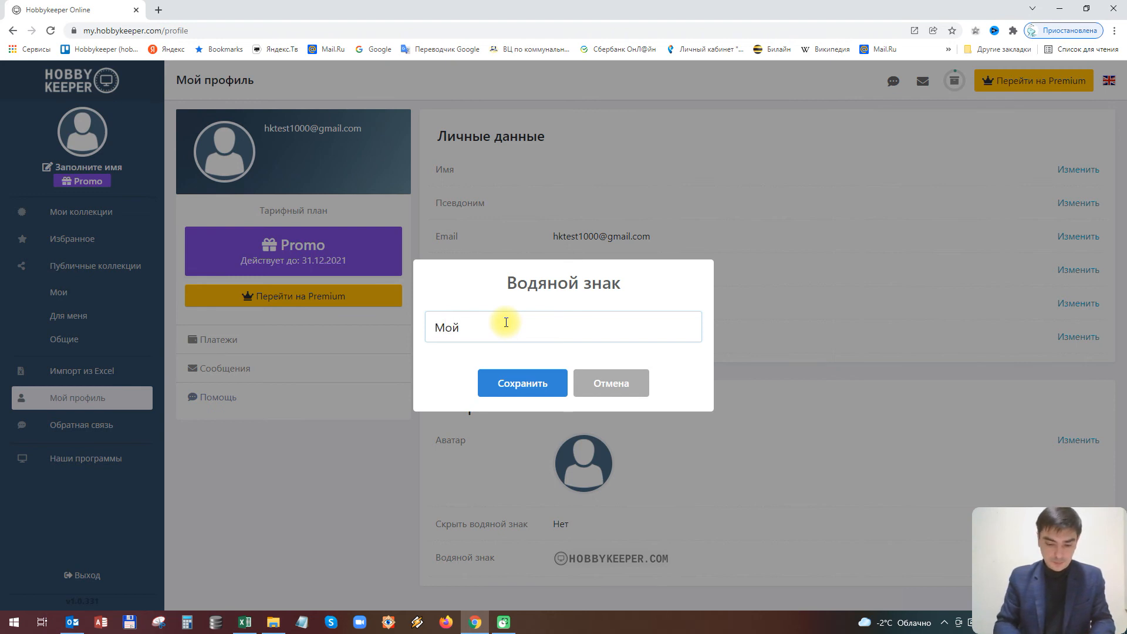
type(" знак")
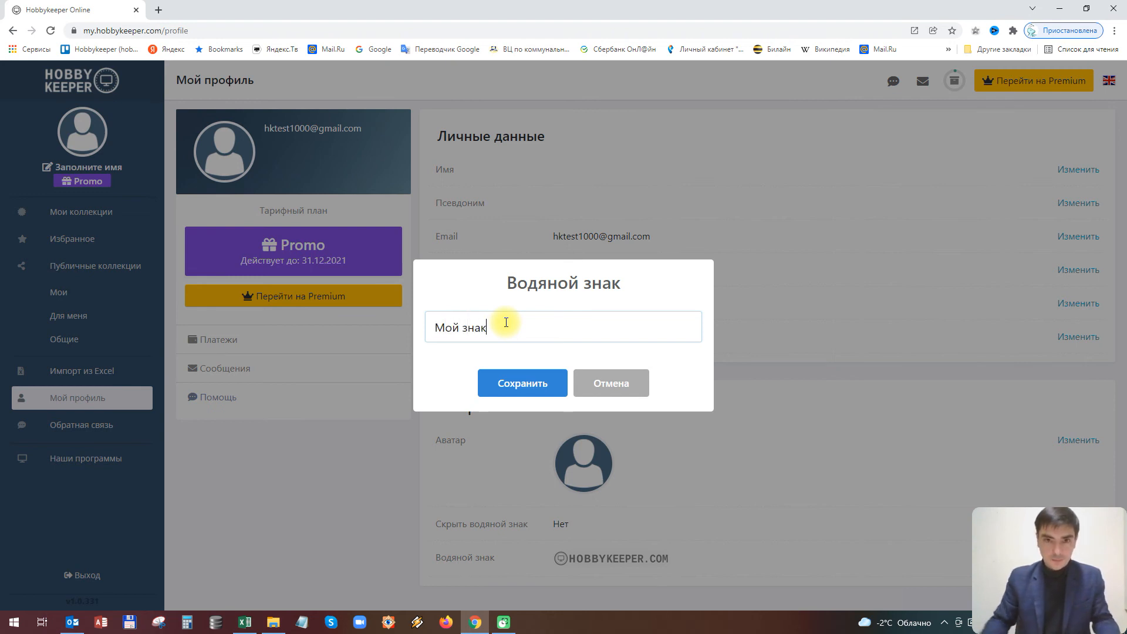
left_click(516, 382)
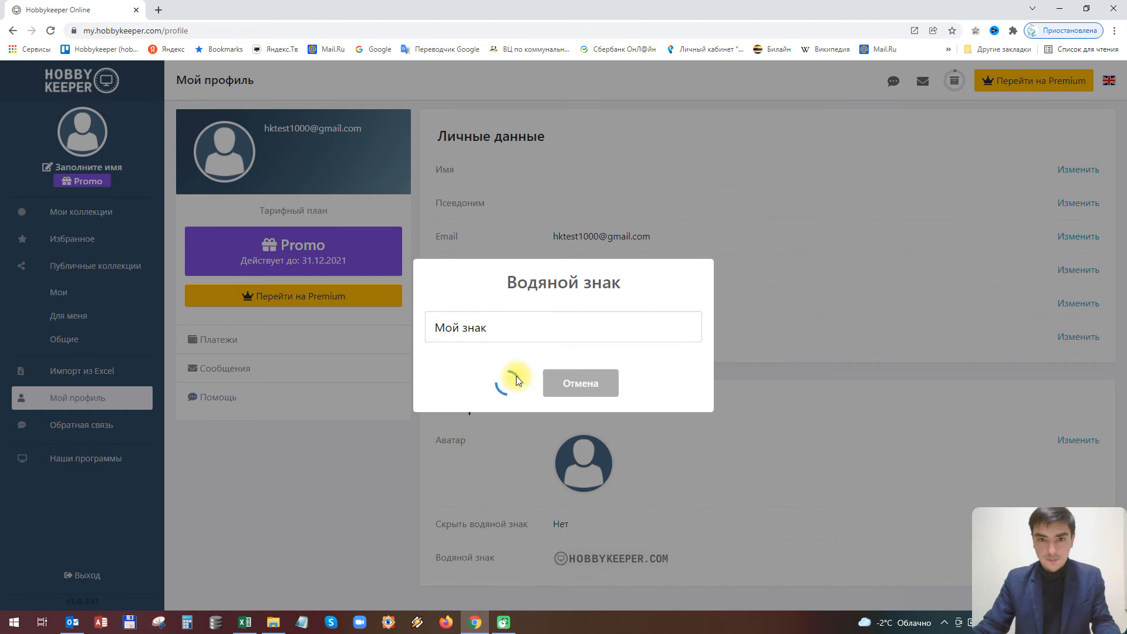
left_click(576, 393)
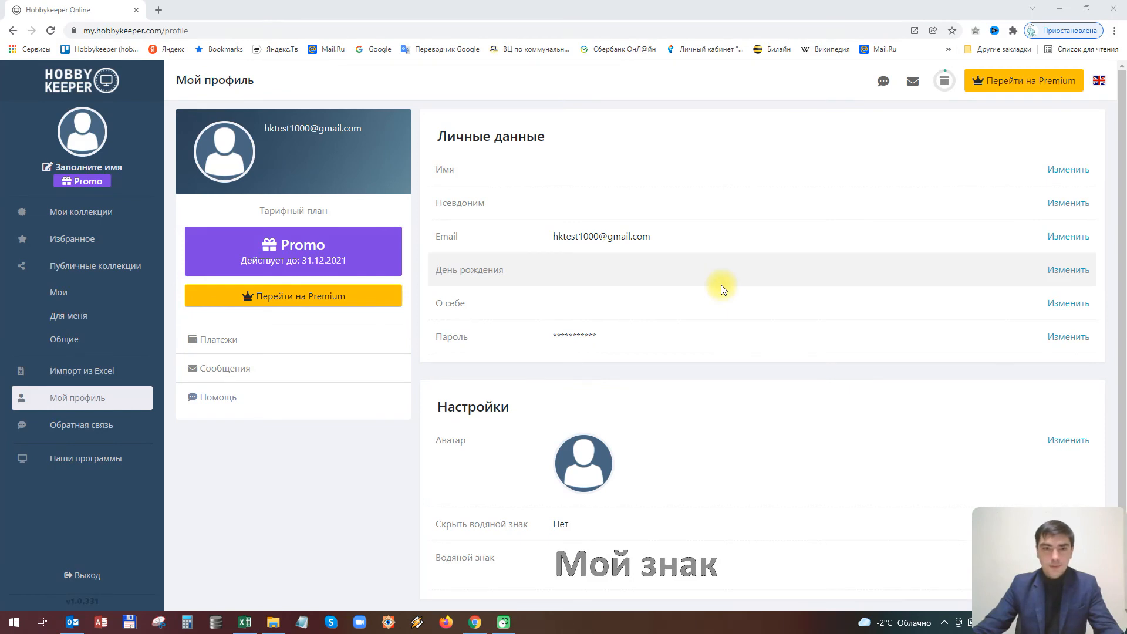
left_click(57, 303)
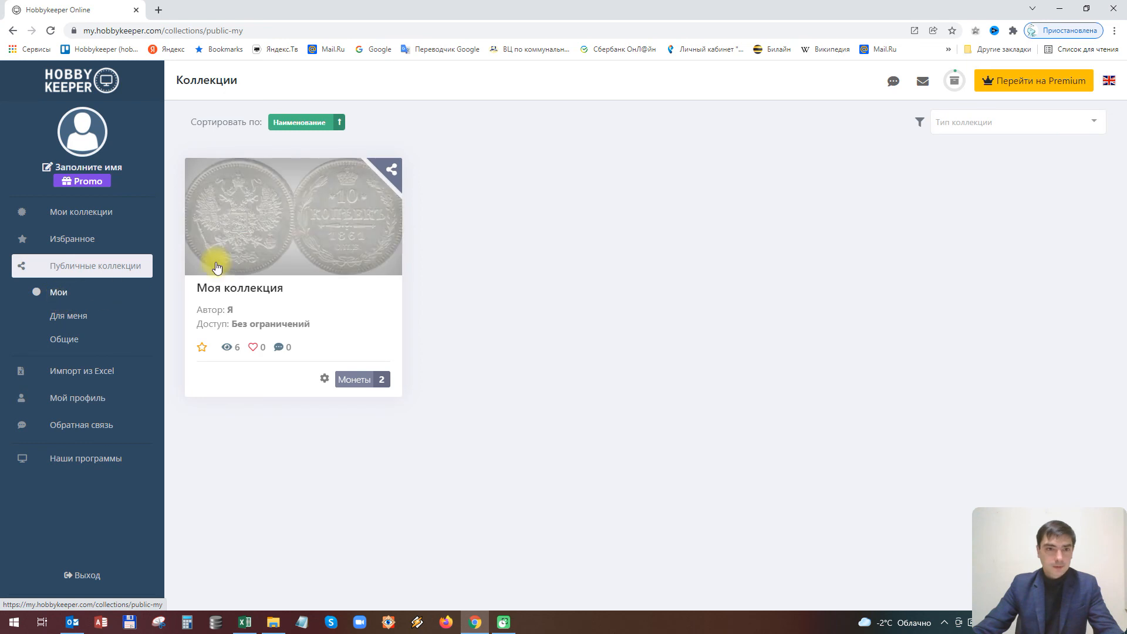
left_click(300, 238)
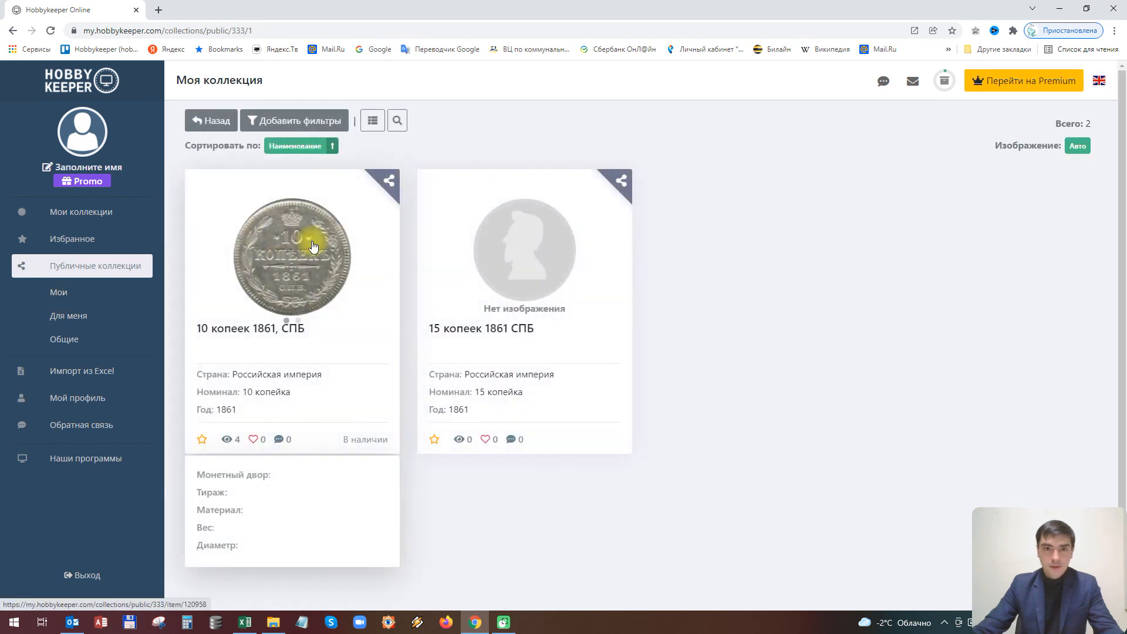
left_click(291, 264)
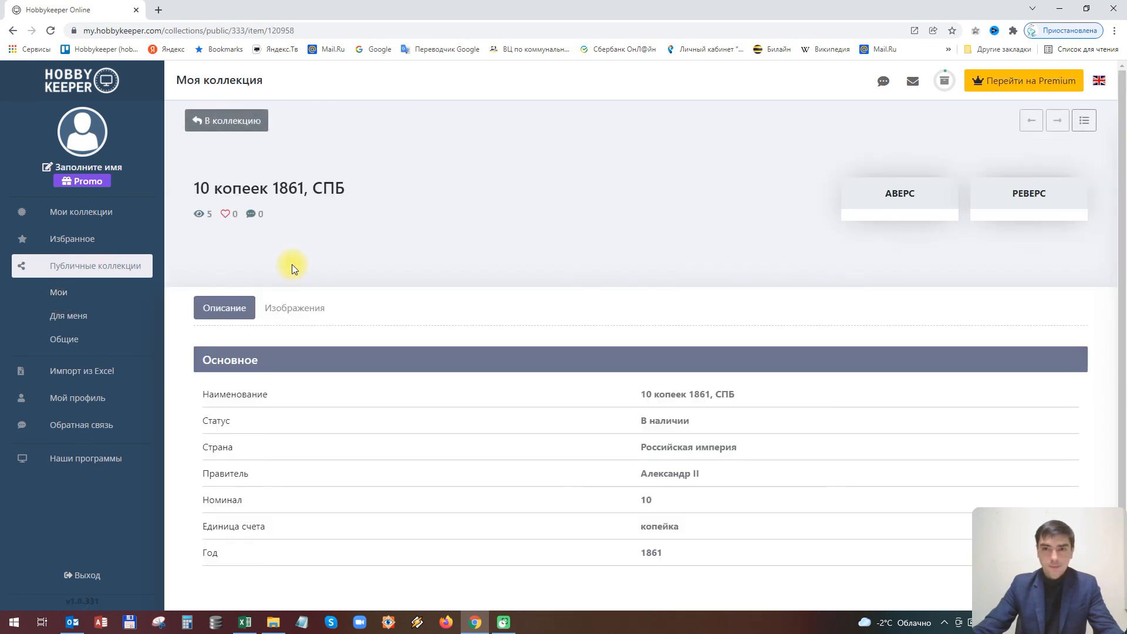
left_click(885, 226)
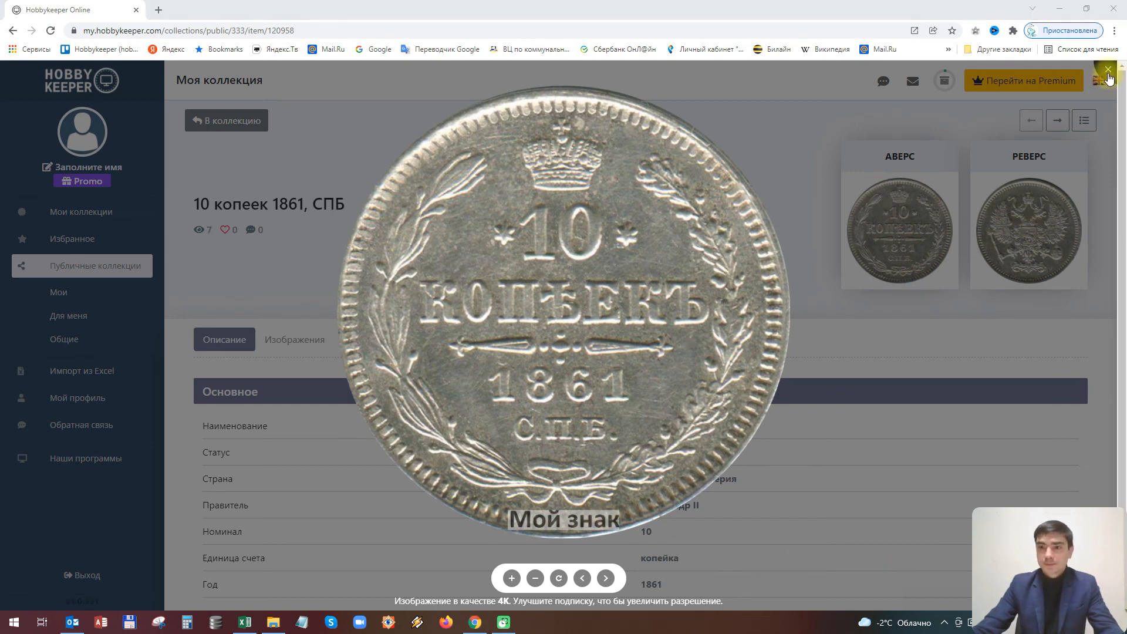
left_click(1108, 73)
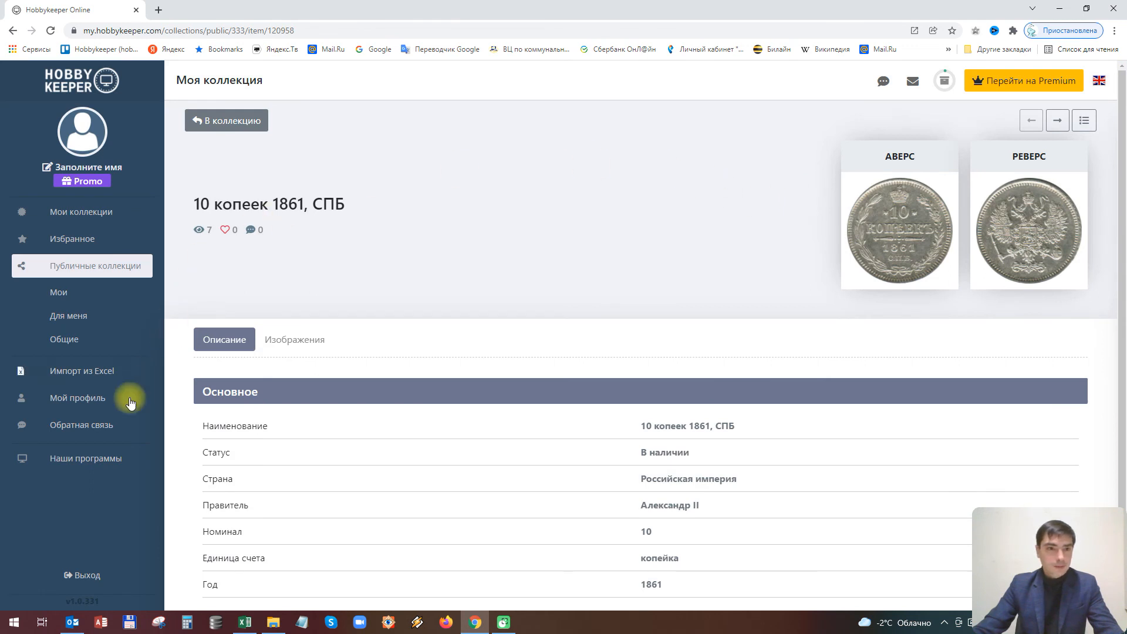
left_click(78, 399)
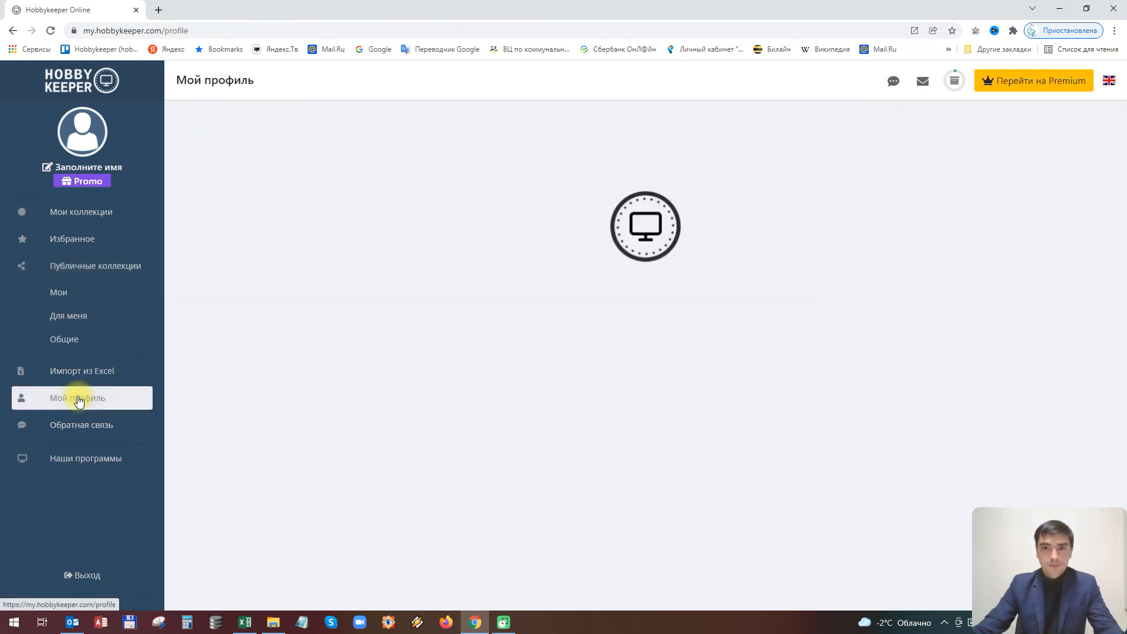
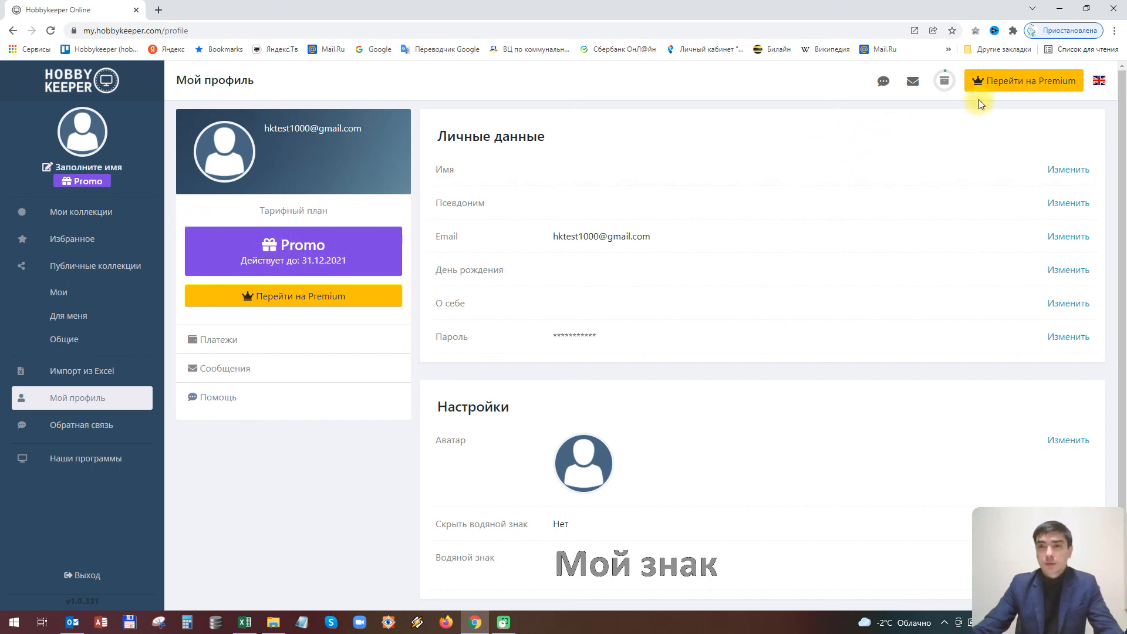
Open the pricing page and review the Free, Basic (2 990 ₽) and Premium (3 990 ₽) yearly plans
left_click(1039, 87)
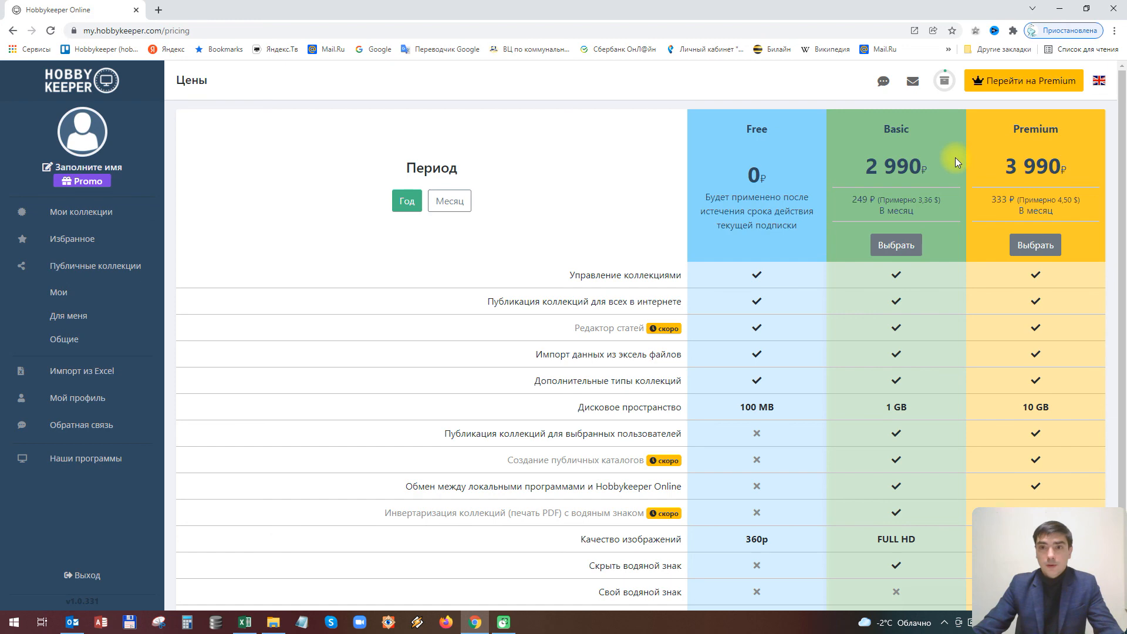
scroll(956, 158, "down", 2)
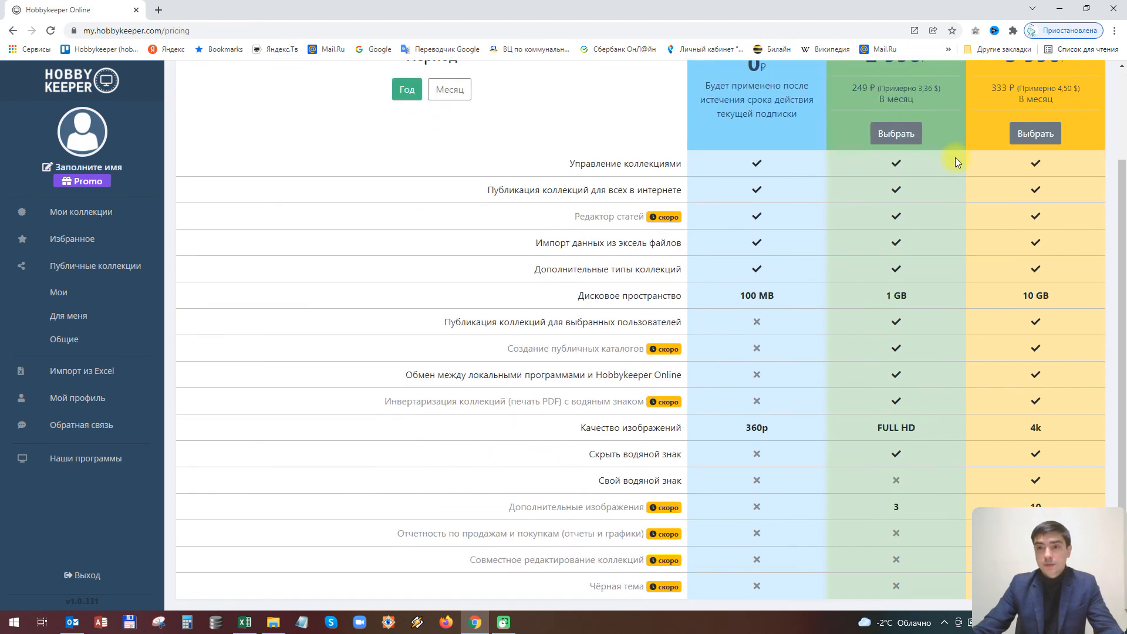
scroll(955, 157, "up", 2)
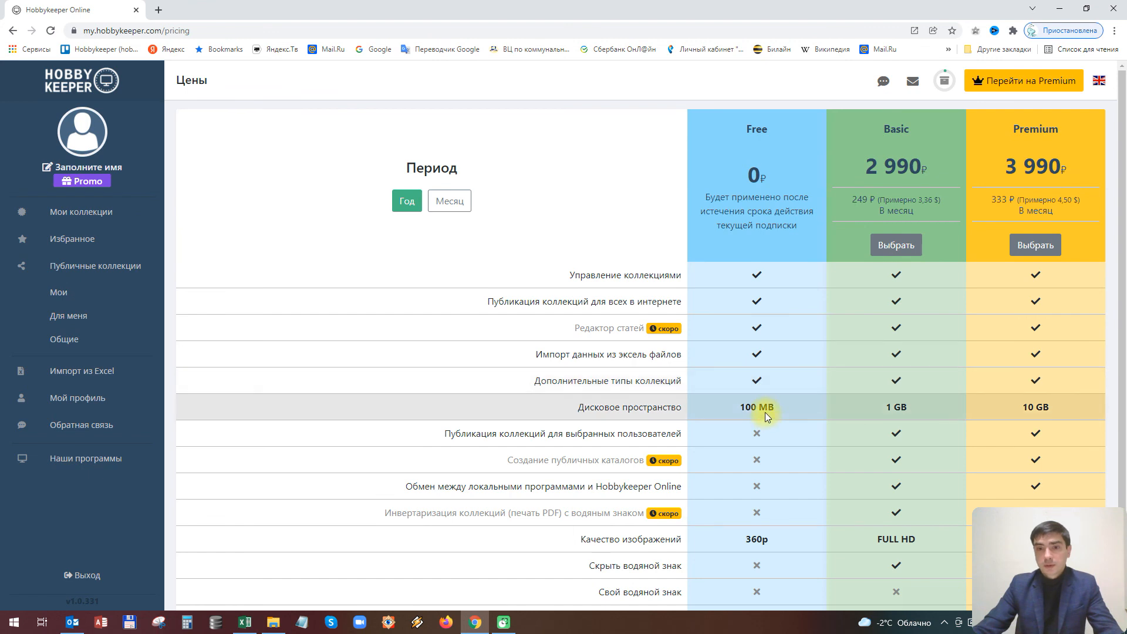
scroll(765, 412, "down", 2)
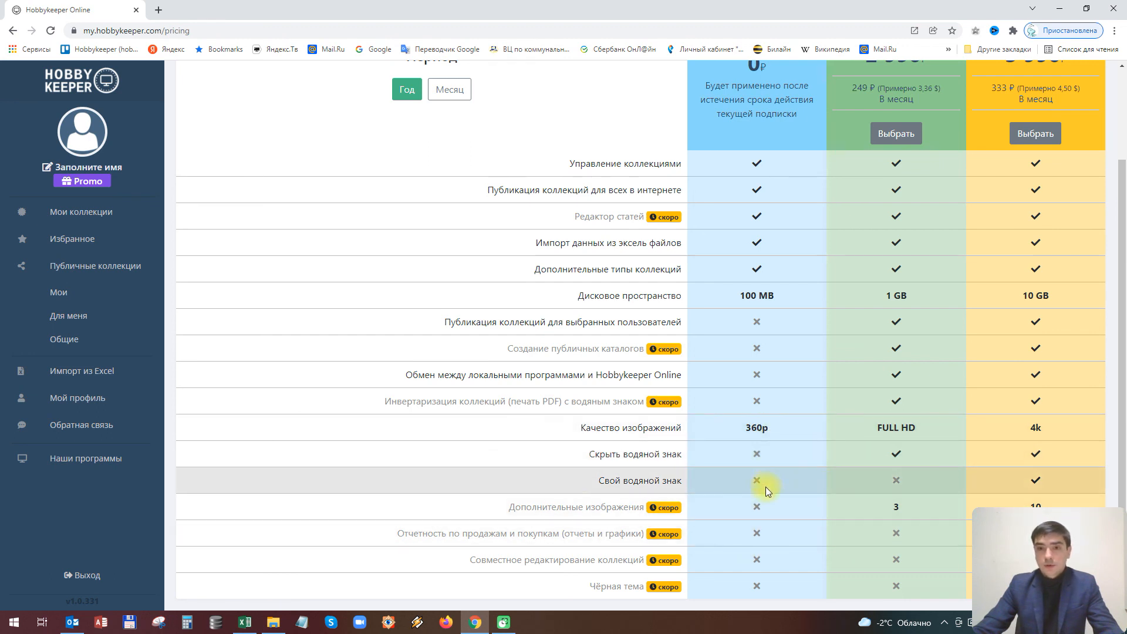
scroll(764, 498, "up", 2)
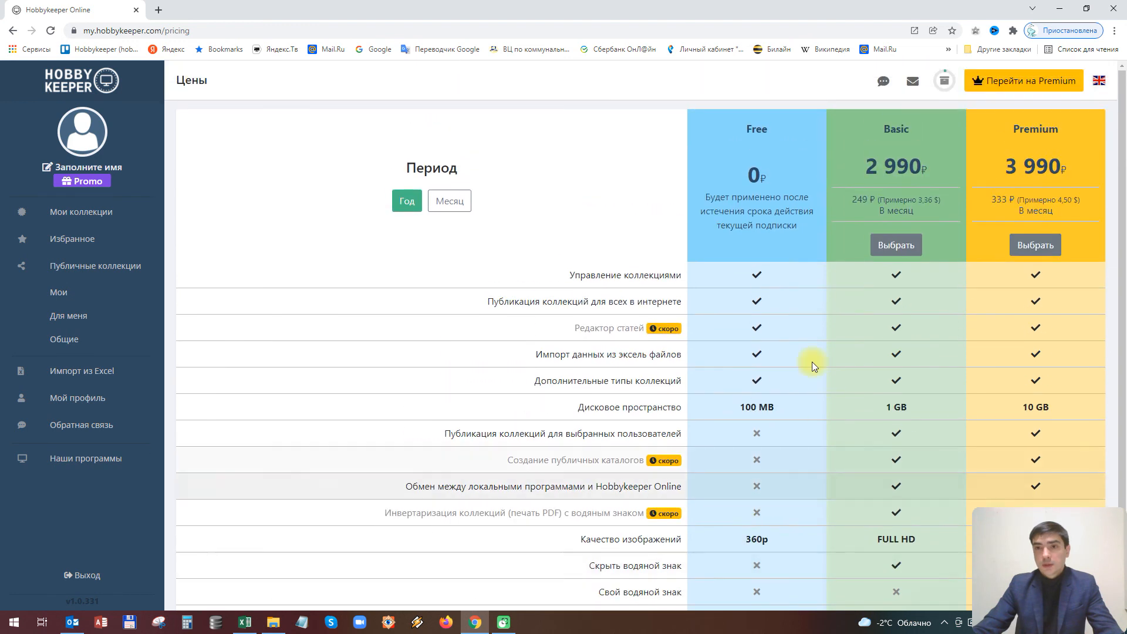
scroll(893, 315, "down", 1)
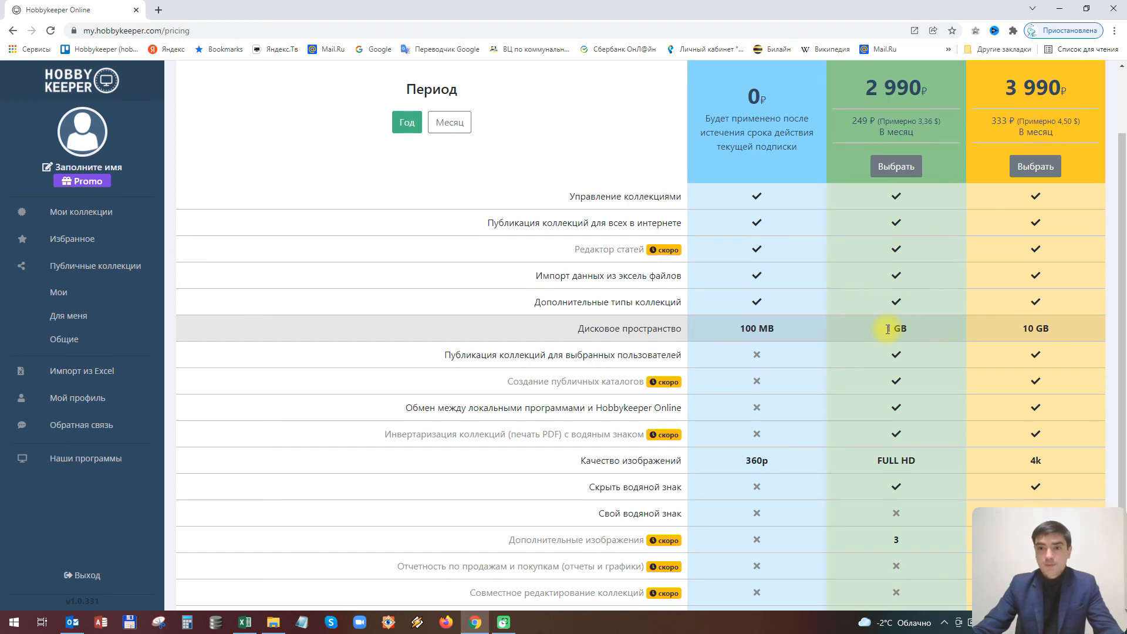
scroll(888, 329, "down", 1)
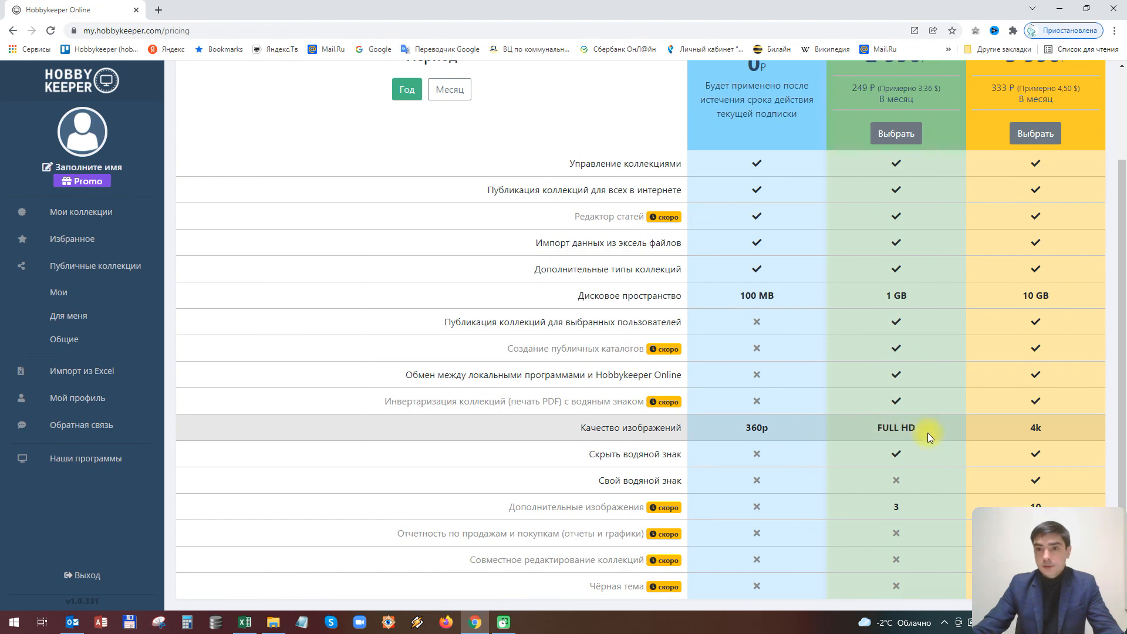
scroll(928, 433, "up", 3)
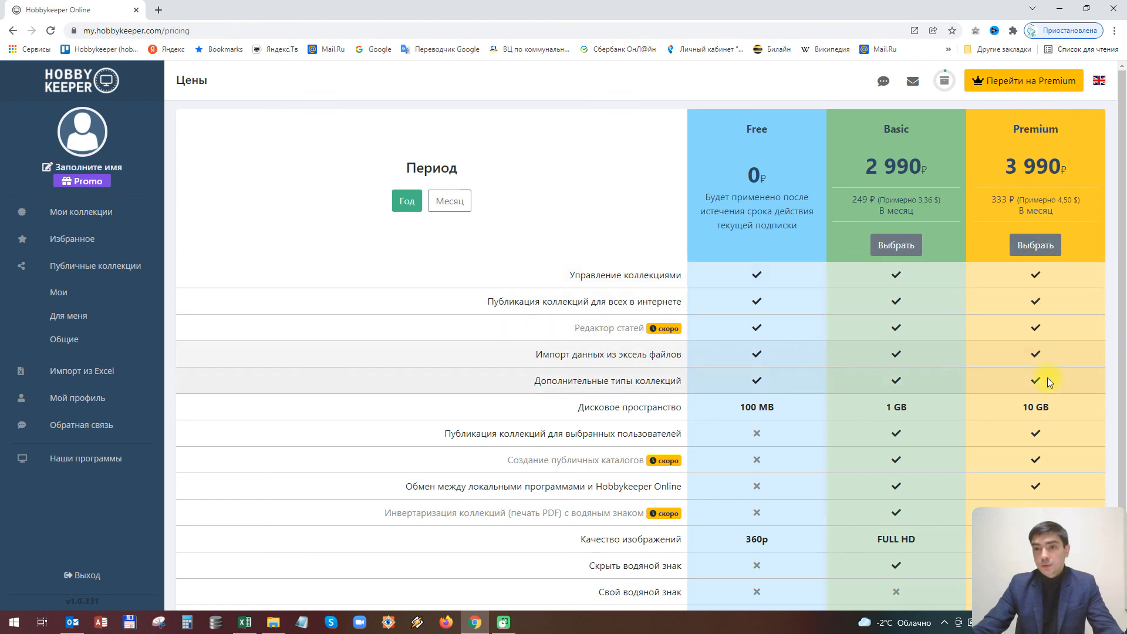
scroll(1048, 406, "down", 2)
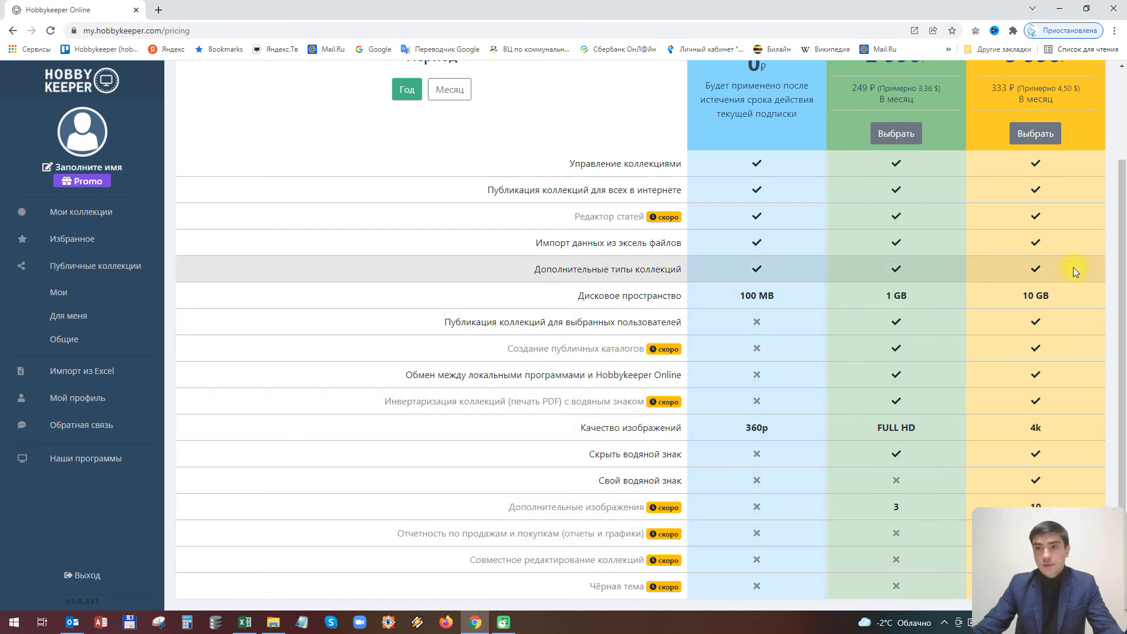
scroll(1069, 273, "up", 2)
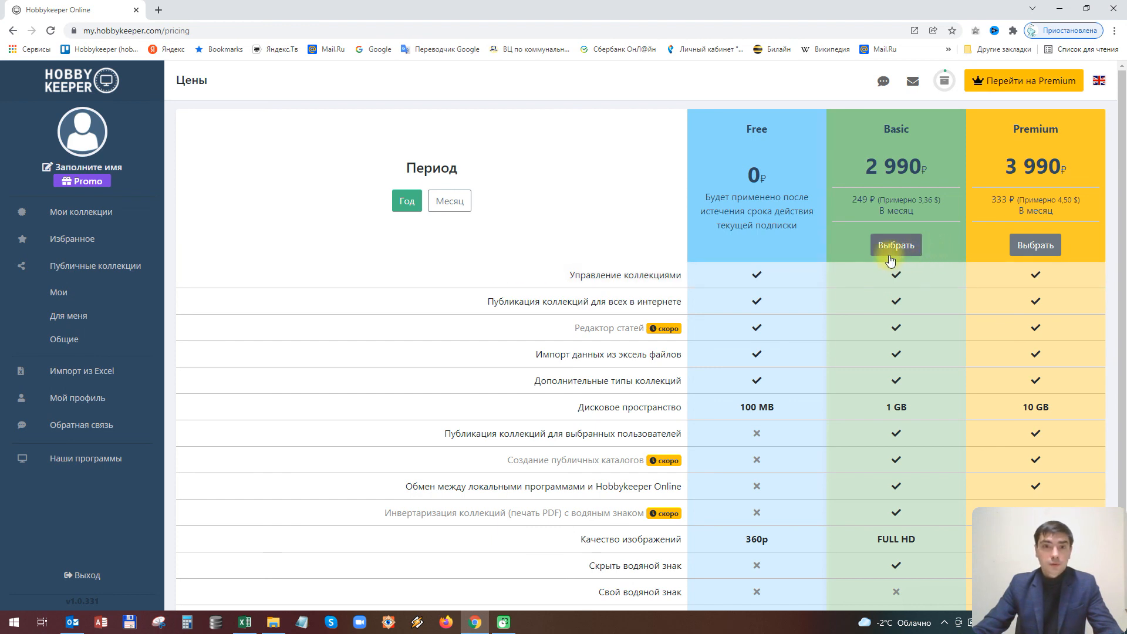
left_click(438, 203)
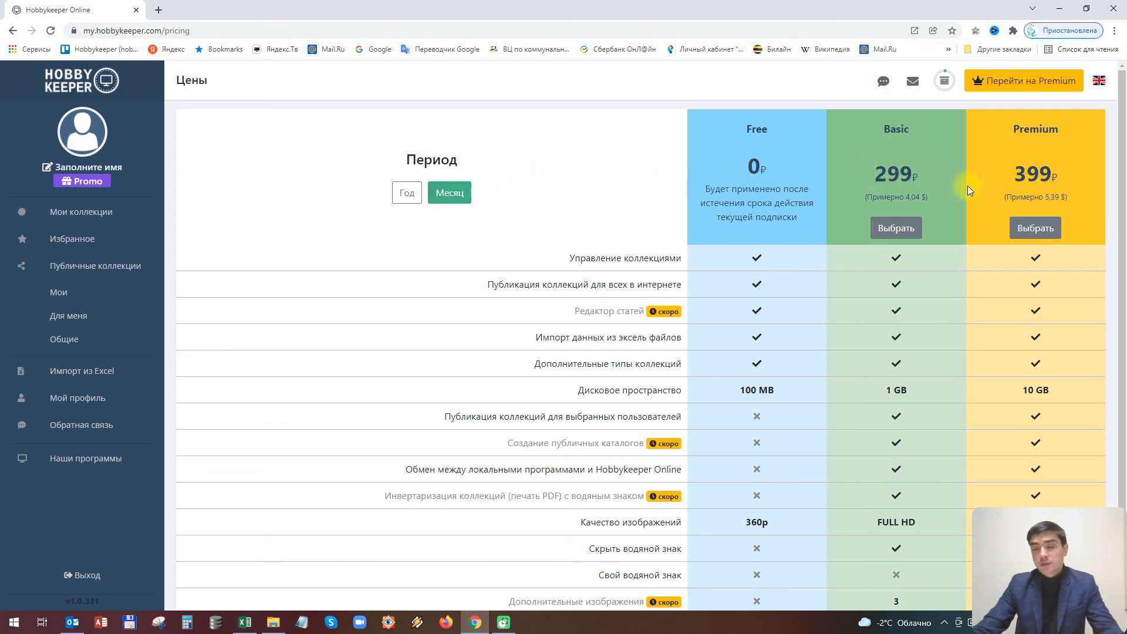
left_click(406, 192)
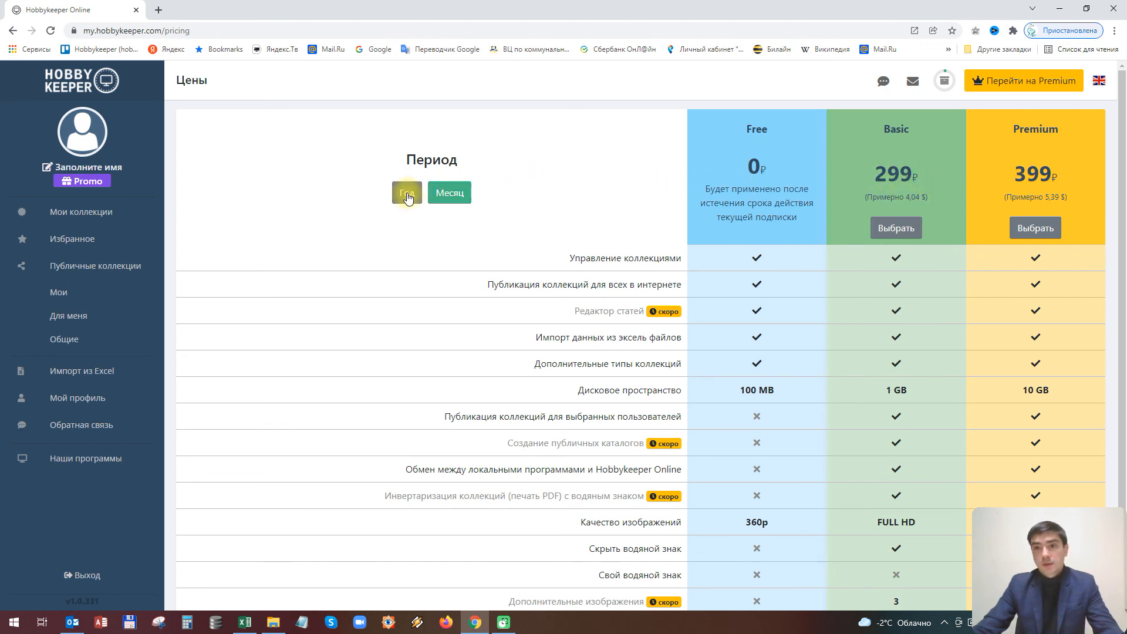
left_click(408, 199)
left_click(453, 198)
left_click(405, 193)
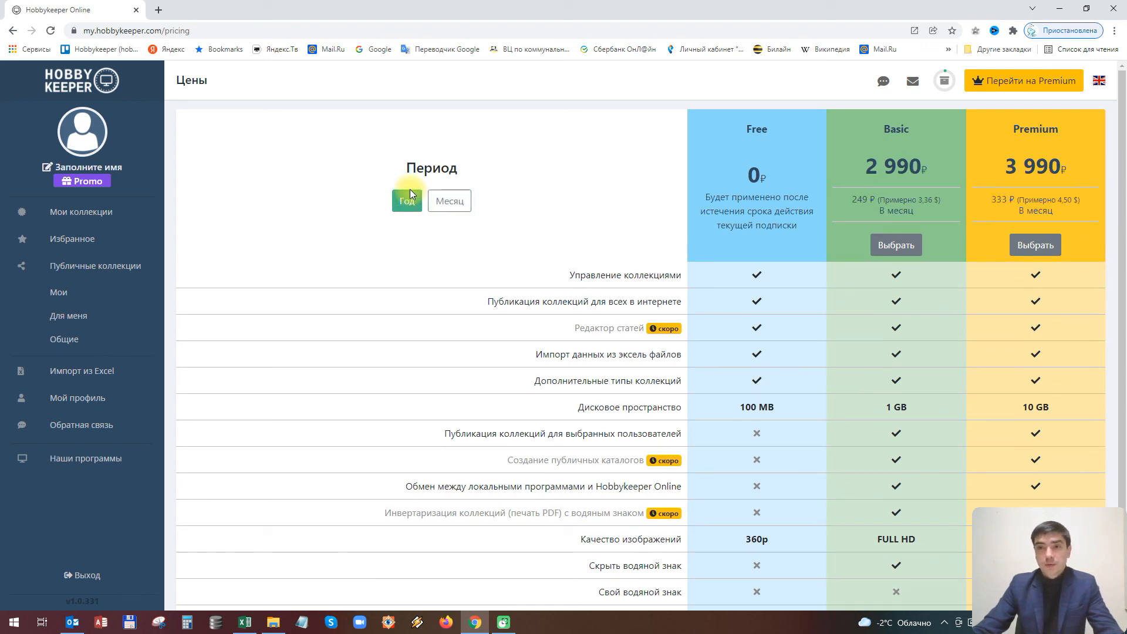
left_click(448, 200)
left_click(403, 201)
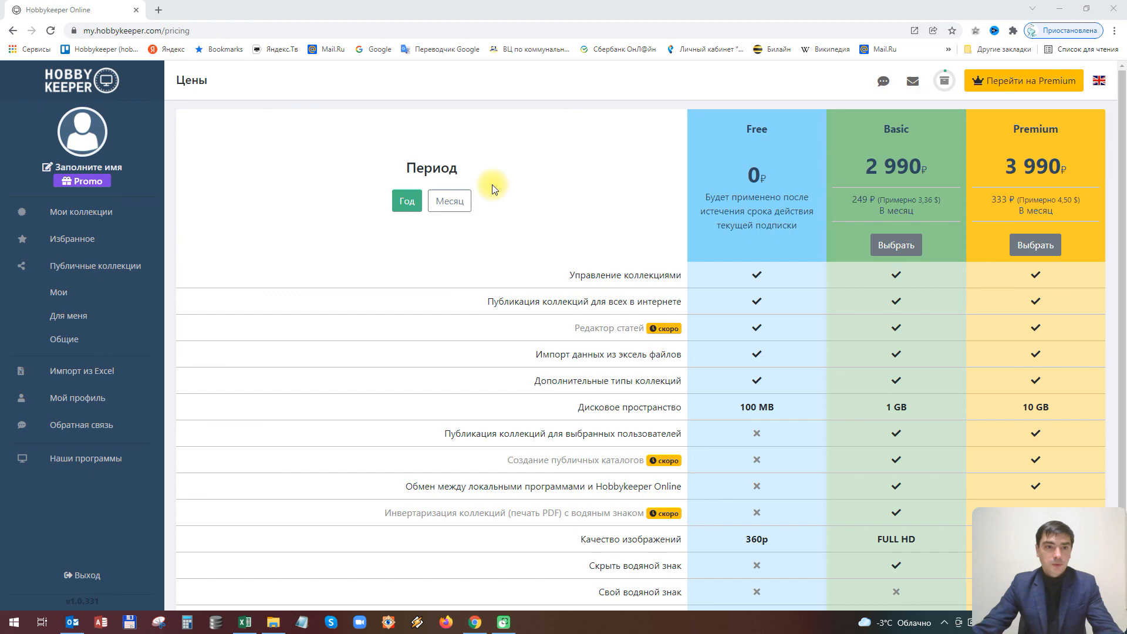
Open Наши программы and browse the listed collector programs
left_click(101, 458)
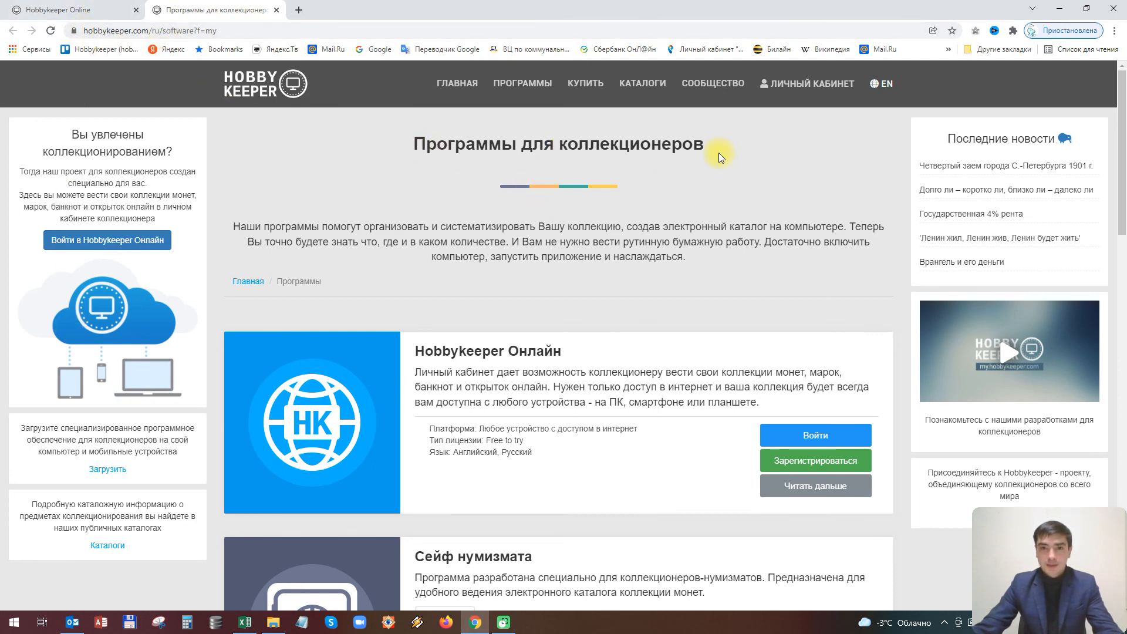
scroll(719, 158, "down", 15)
scroll(716, 168, "down", 2)
scroll(715, 168, "up", 16)
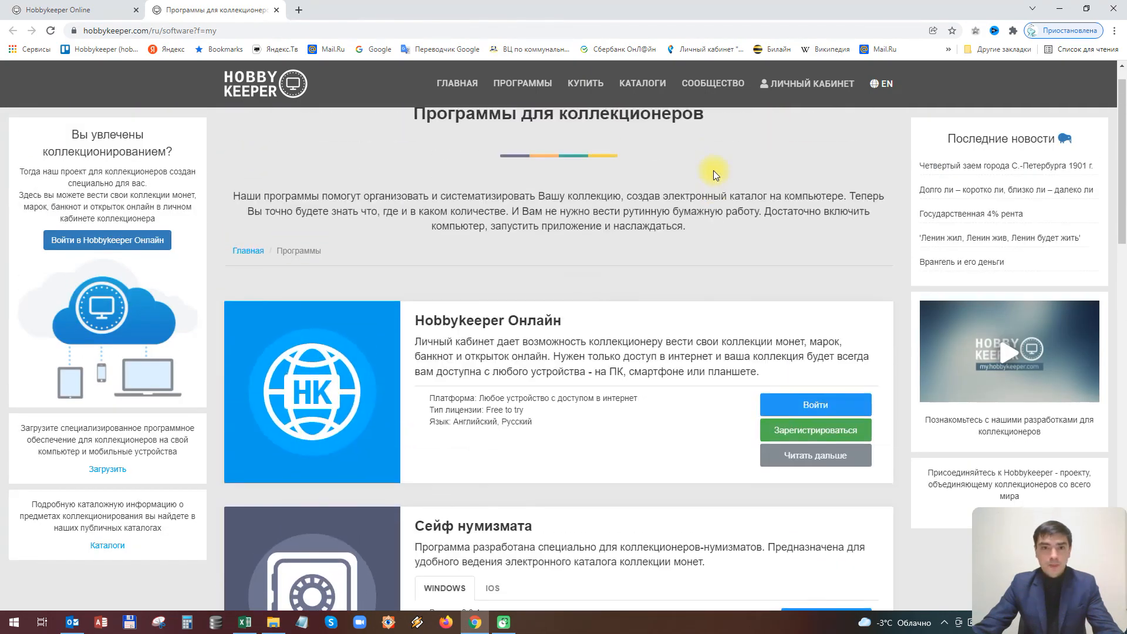
scroll(713, 170, "up", 1)
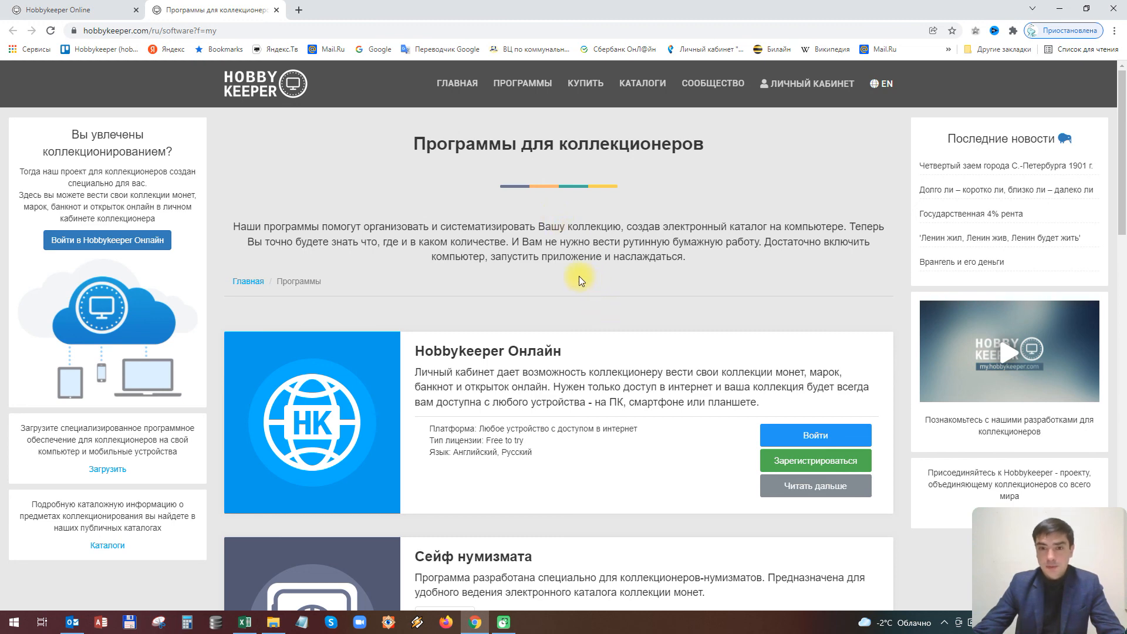
scroll(579, 277, "down", 3)
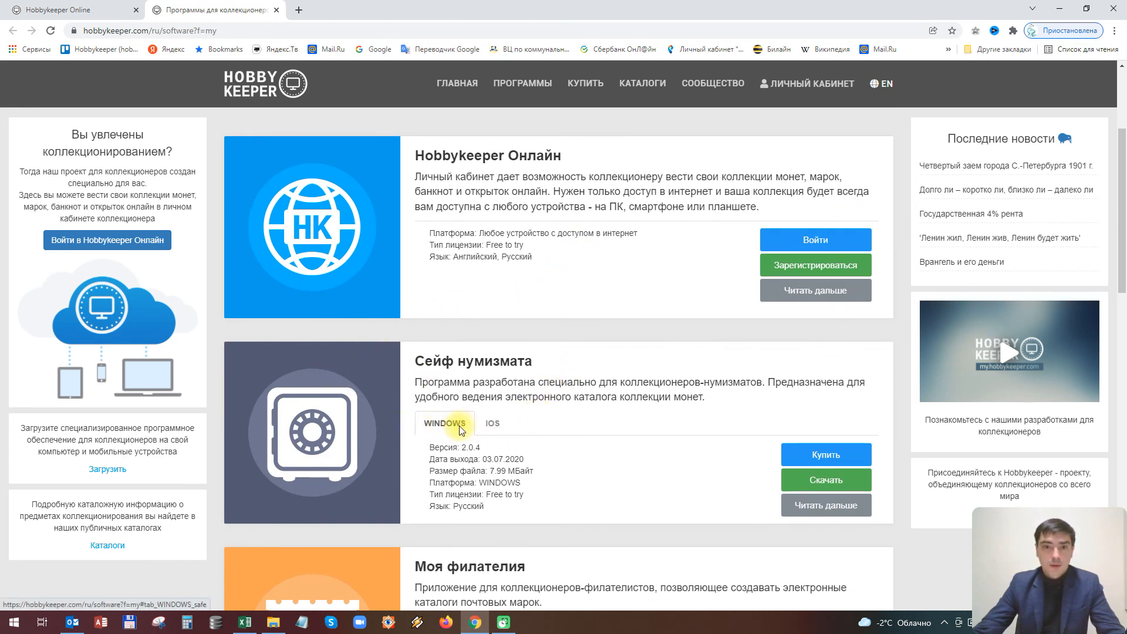
Compare Сейф нумизмата's IOS and WINDOWS version details, ending on WINDOWS
left_click(494, 424)
left_click(437, 424)
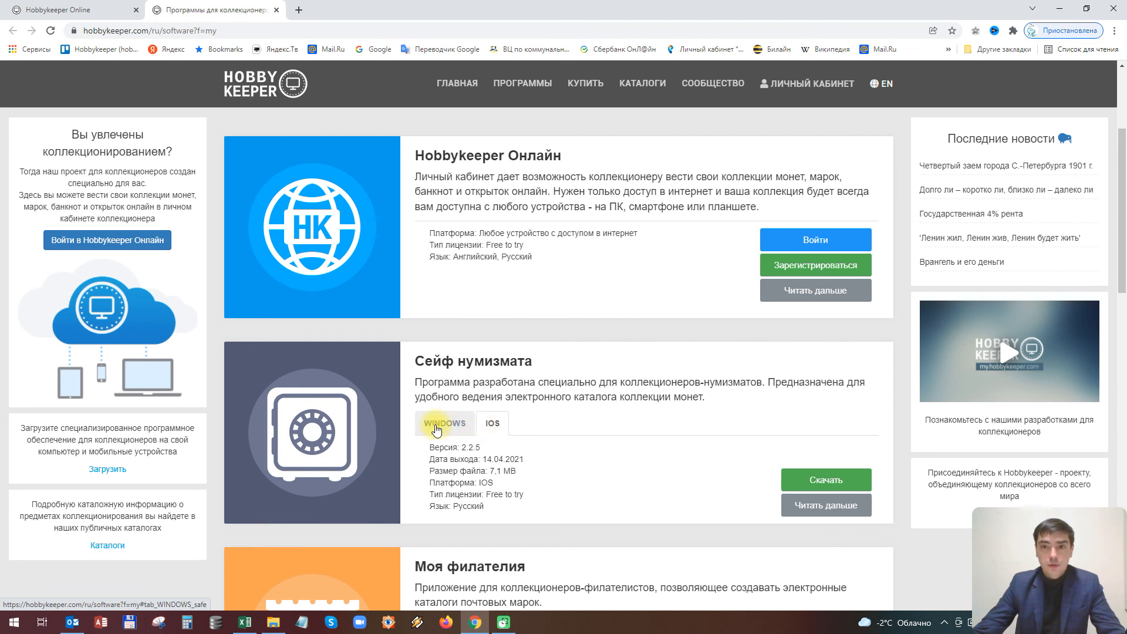
left_click(493, 424)
left_click(445, 423)
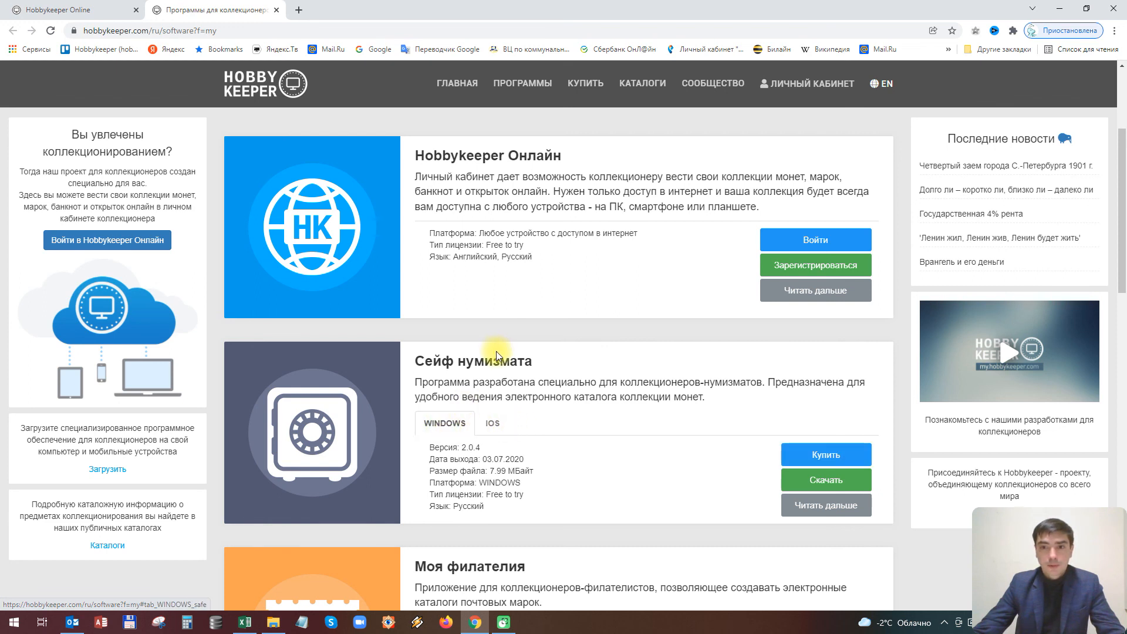
left_click(811, 504)
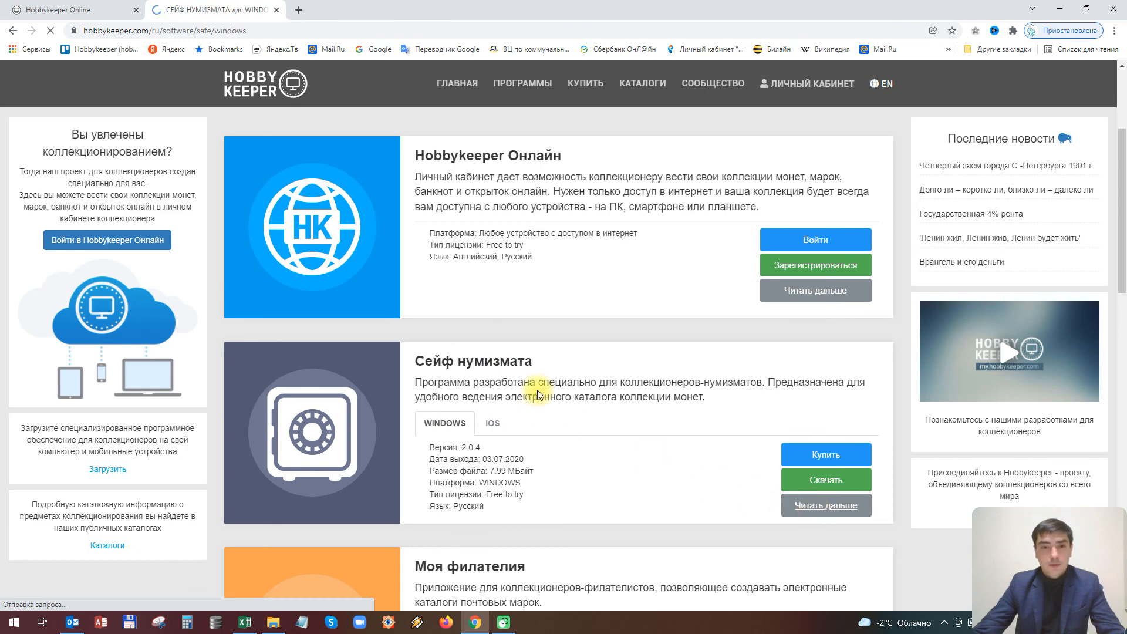
scroll(572, 408, "down", 4)
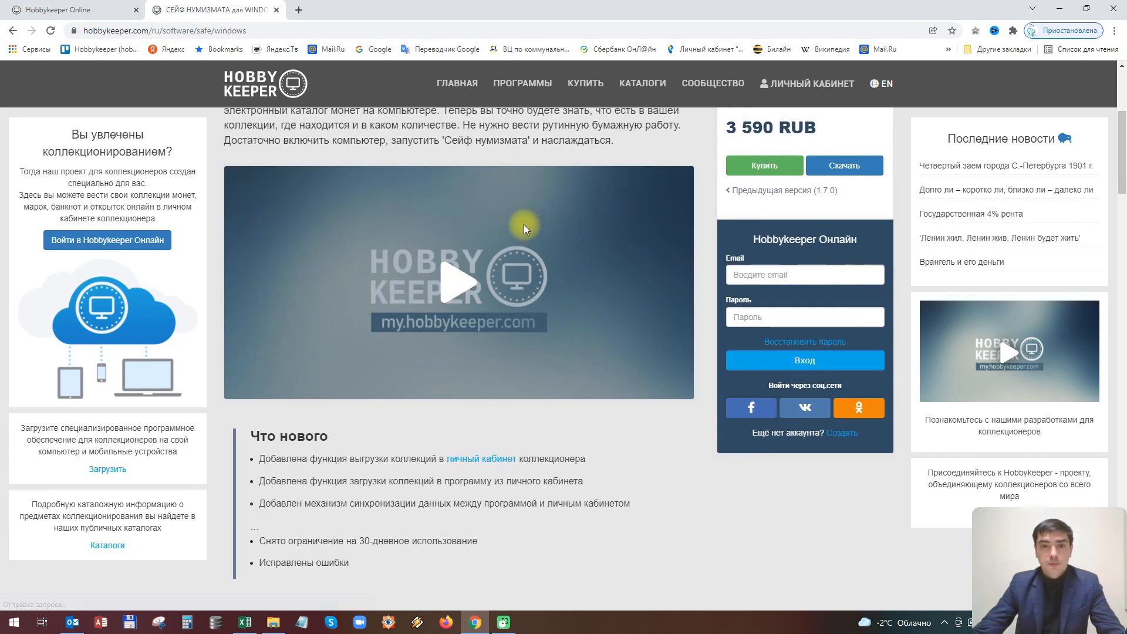
scroll(563, 237, "down", 10)
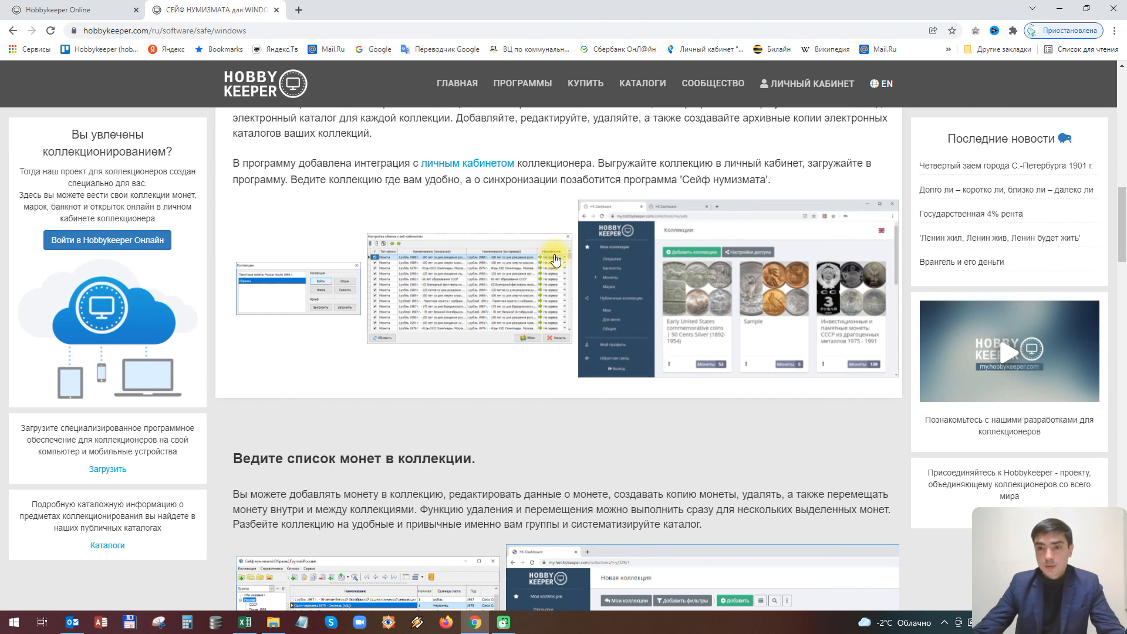
scroll(556, 259, "up", 10)
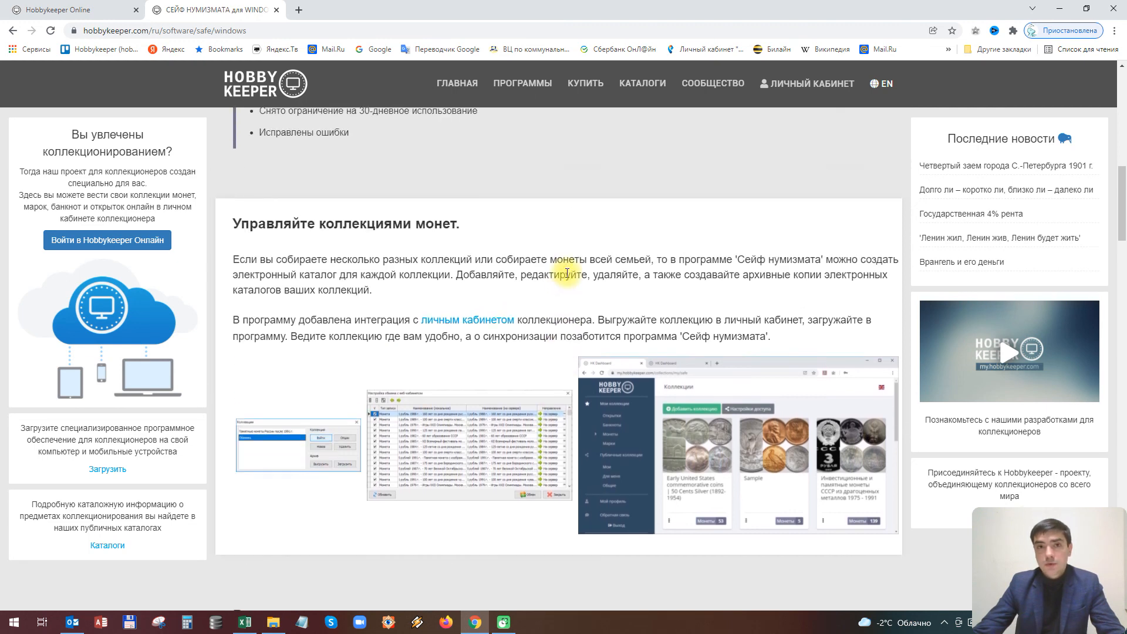
scroll(560, 286, "up", 3)
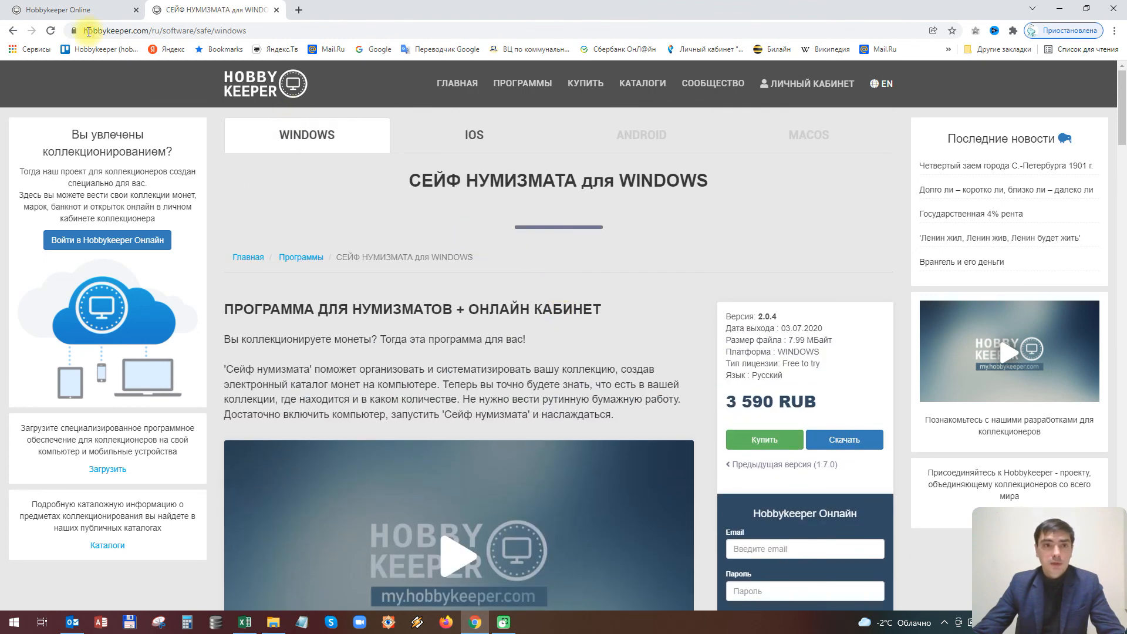
left_click(11, 32)
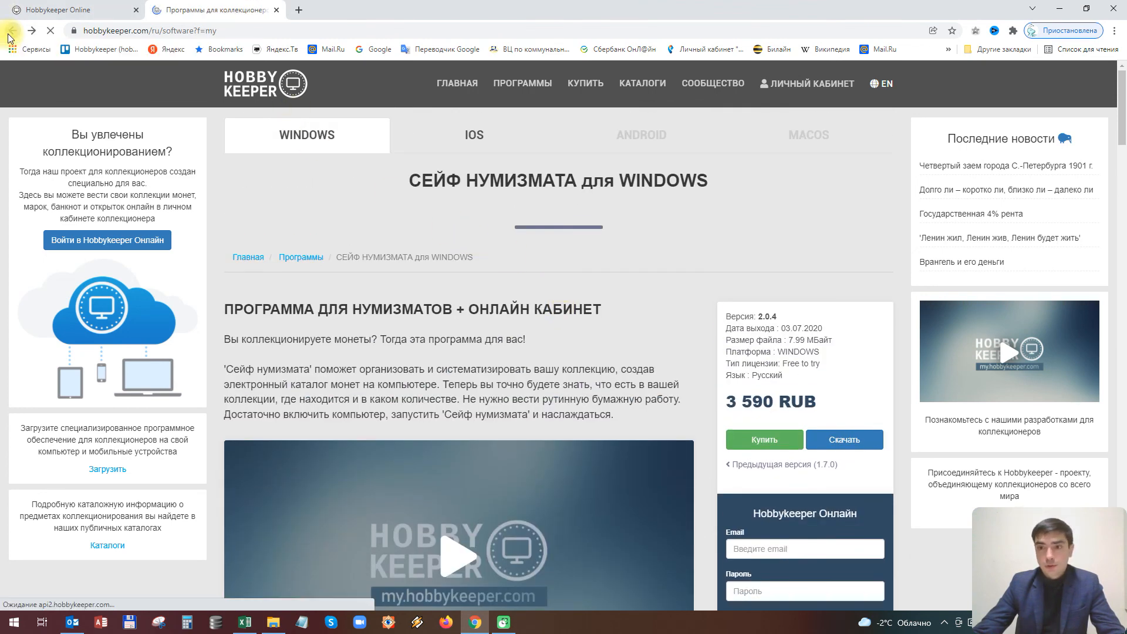